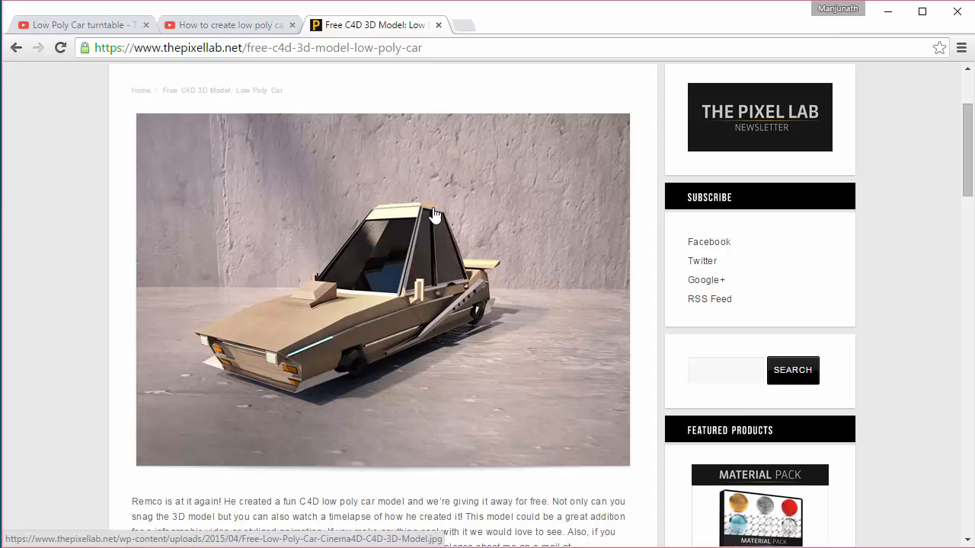
Step: Open the Low Poly Car turntable timelapse video and play it for reference
left_click(81, 25)
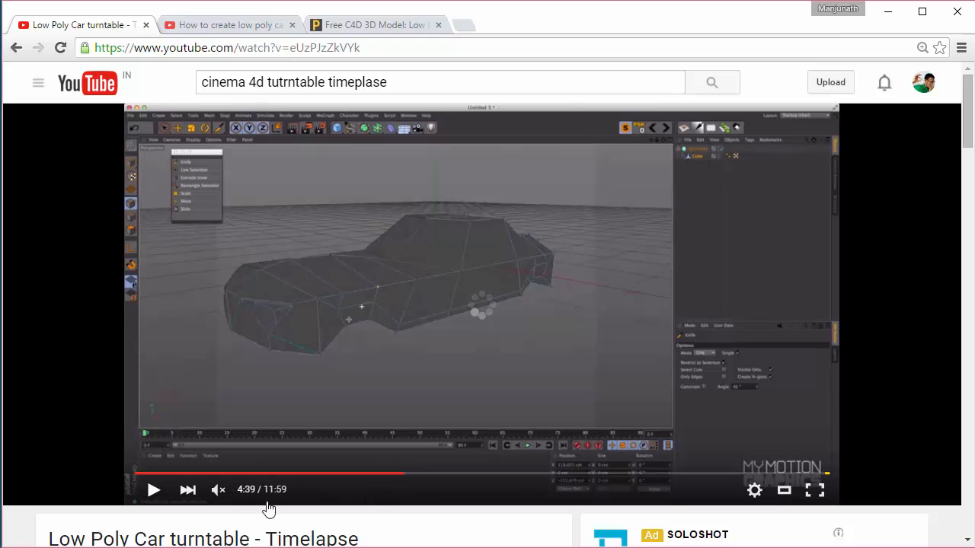
left_click(150, 491)
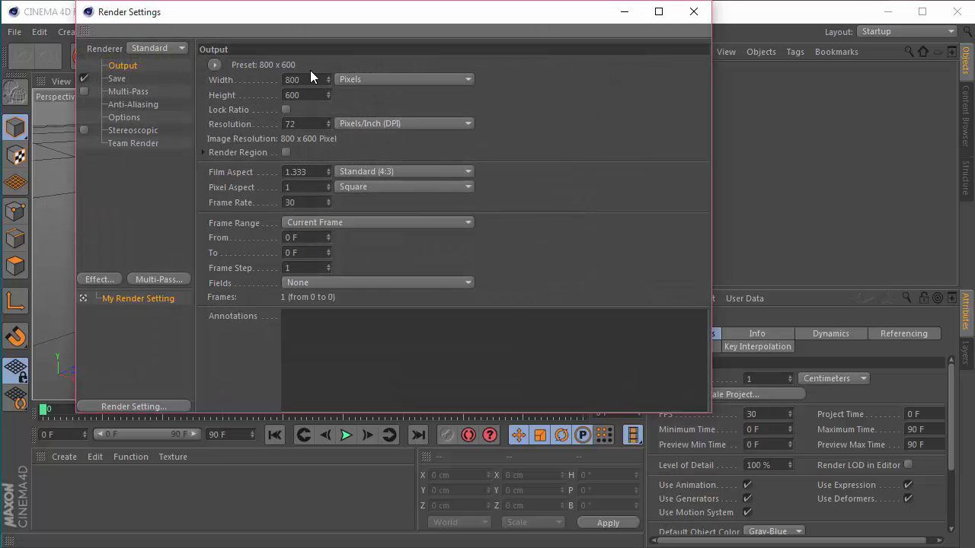
Step: Set the render output resolution to 1280 x 720 pixels and close the render settings
type("280")
key("Tab")
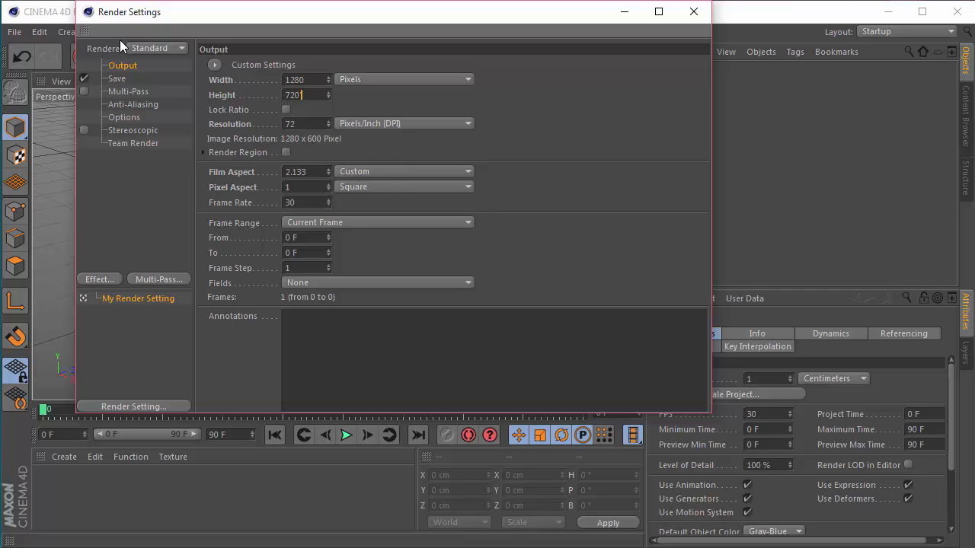
key("Return")
left_click(693, 11)
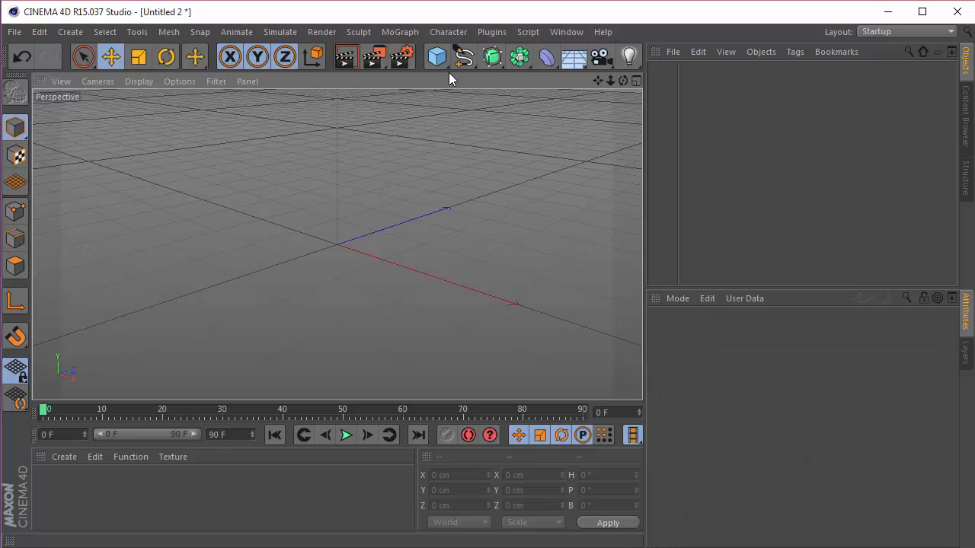
Step: Add a cylinder with a radius of 350 cm and 18 rotation segments
left_click_drag(435, 61, 727, 74)
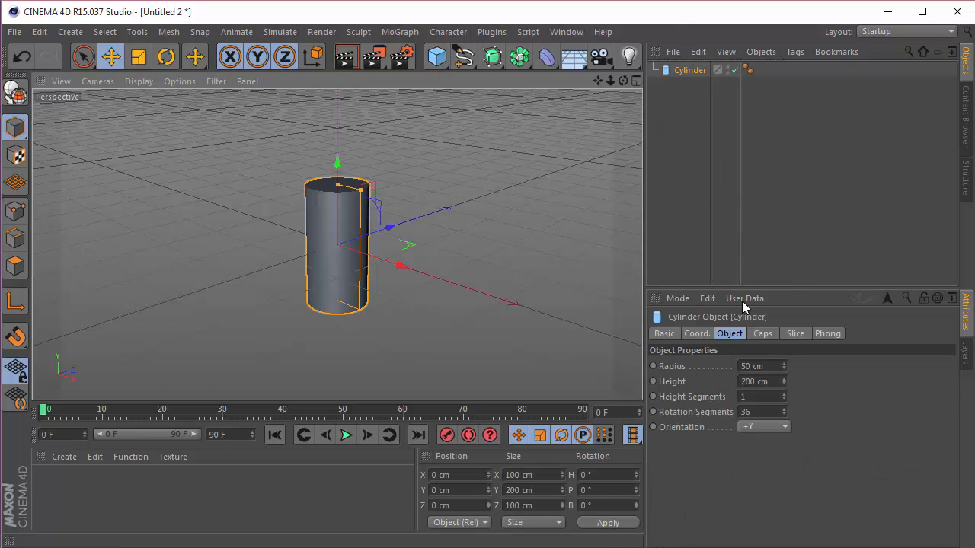
left_click(757, 366)
type("350")
key("Return")
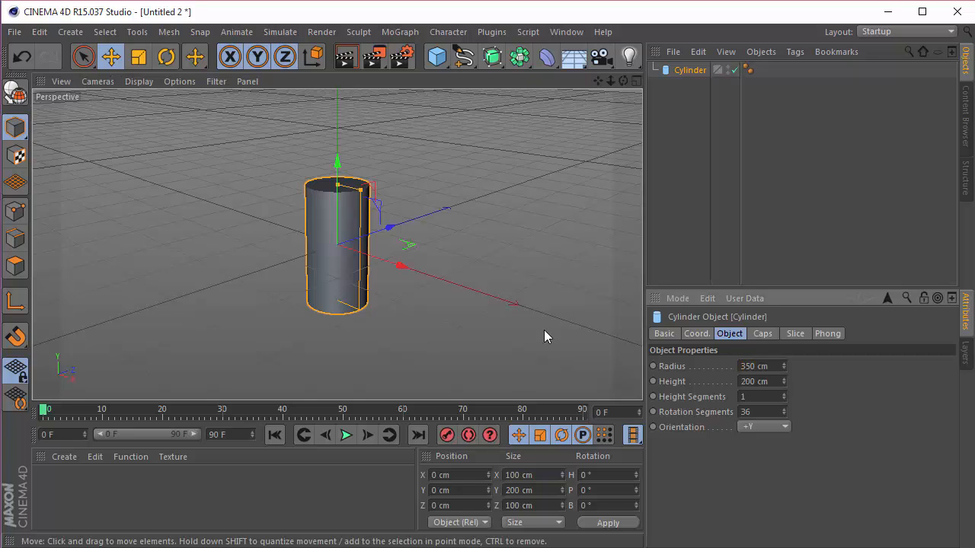
type("18")
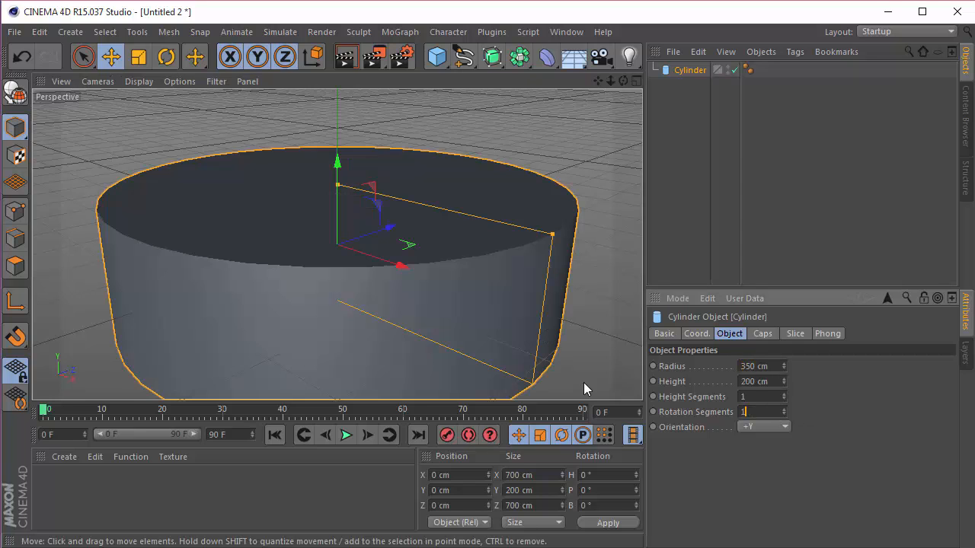
key("Return")
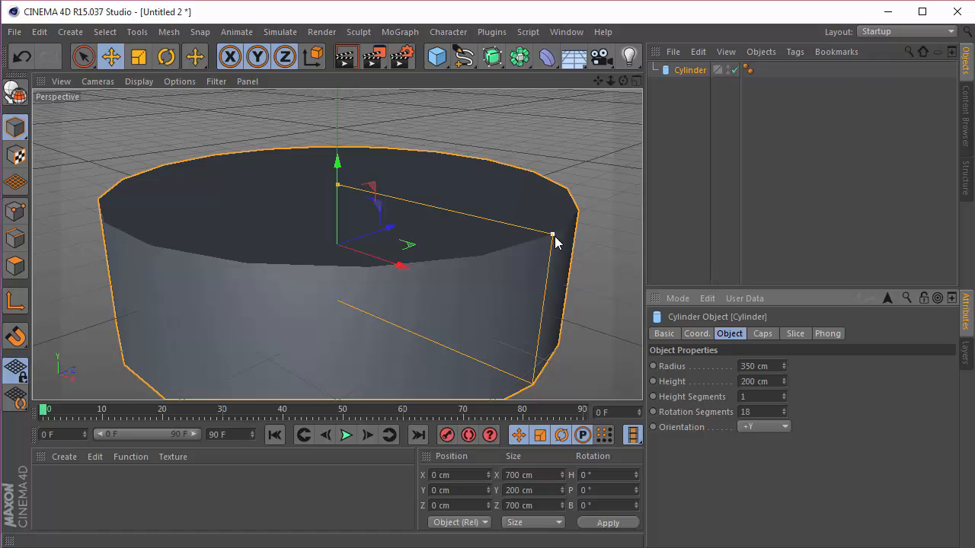
Step: Flatten the cylinder into a thin disc with a height of 20 cm
left_click_drag(552, 234, 552, 265)
key("ctrl+z")
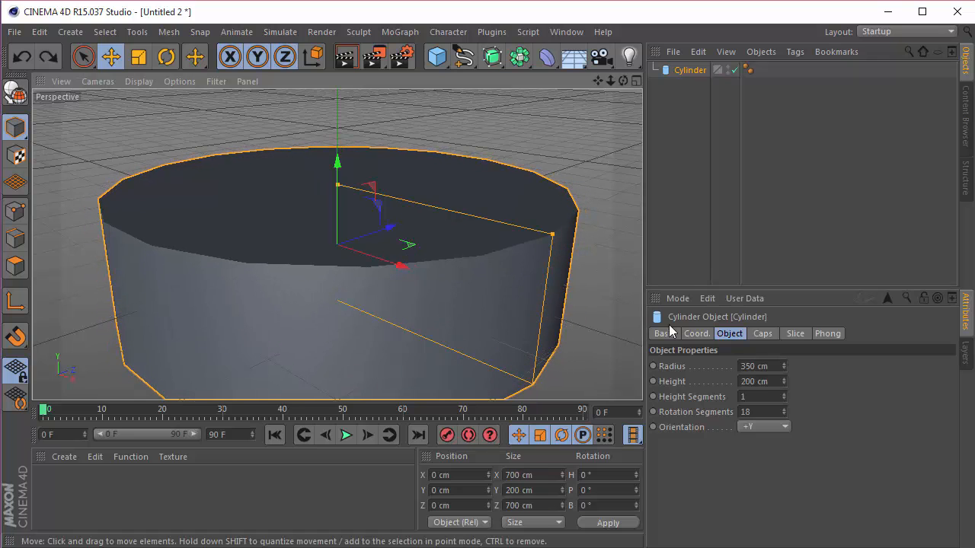
left_click_drag(783, 381, 783, 356)
double_click(774, 385)
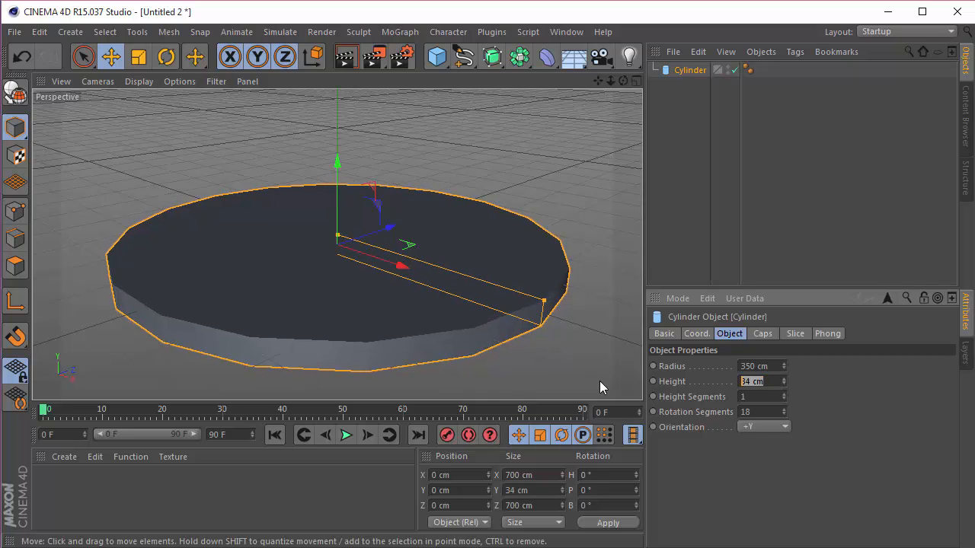
type("30")
key("Return")
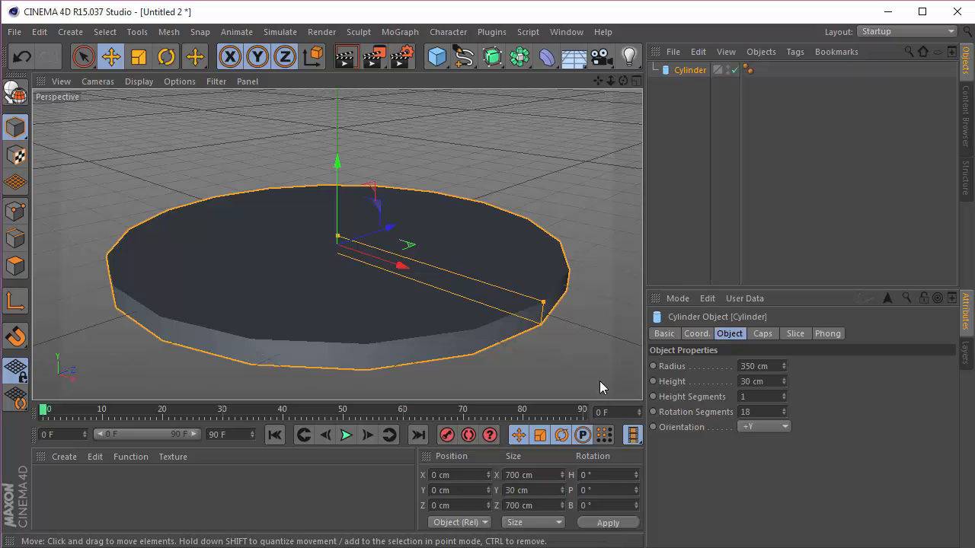
left_click_drag(769, 385, 591, 382)
type("20")
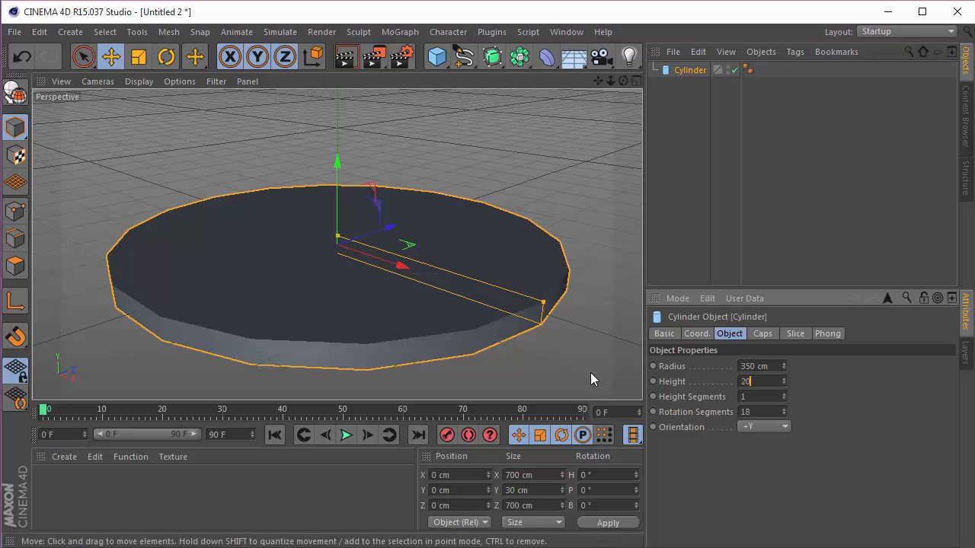
key("Return")
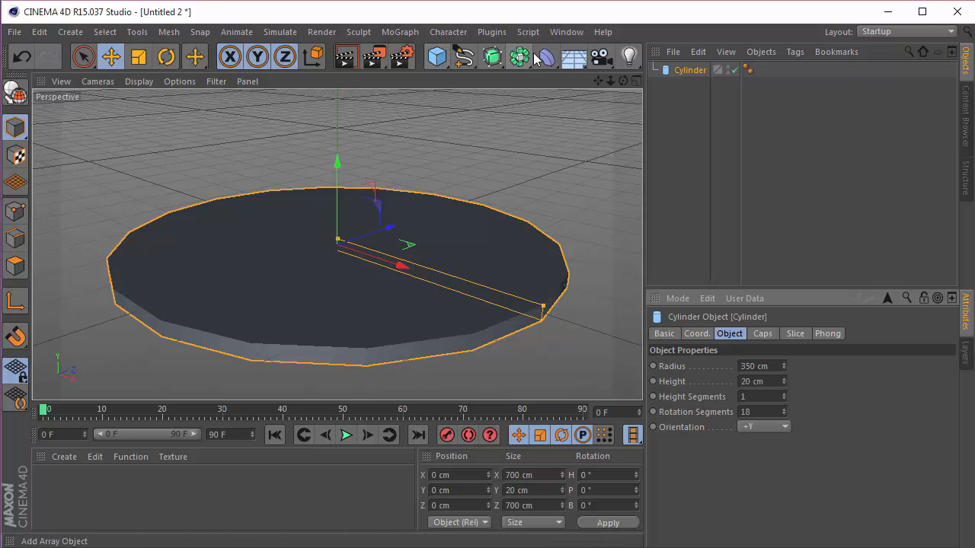
Step: Add a floor and raise the cylinder to a Y position of about 9 cm so it rests on it
left_click(573, 59)
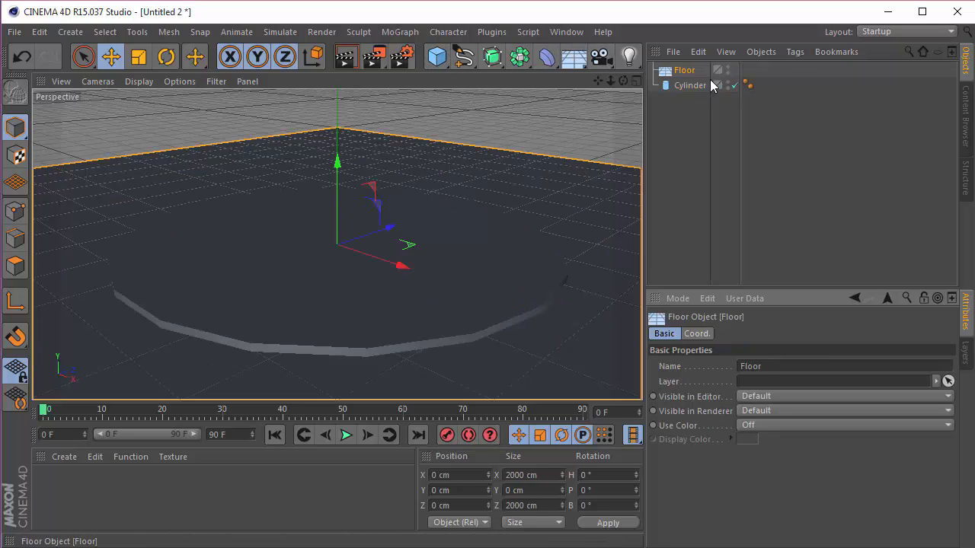
left_click(689, 85)
scroll(333, 363, "up", 5)
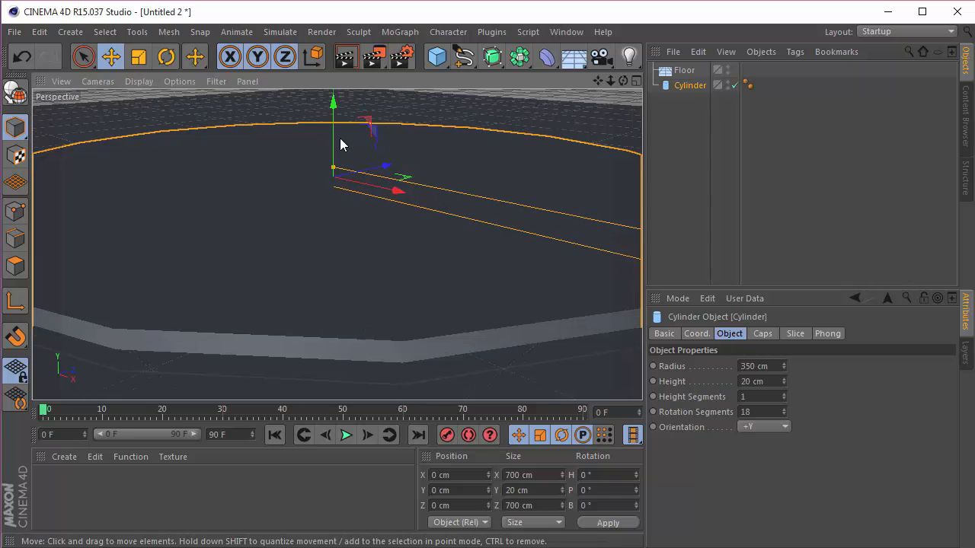
left_click_drag(333, 102, 336, 126)
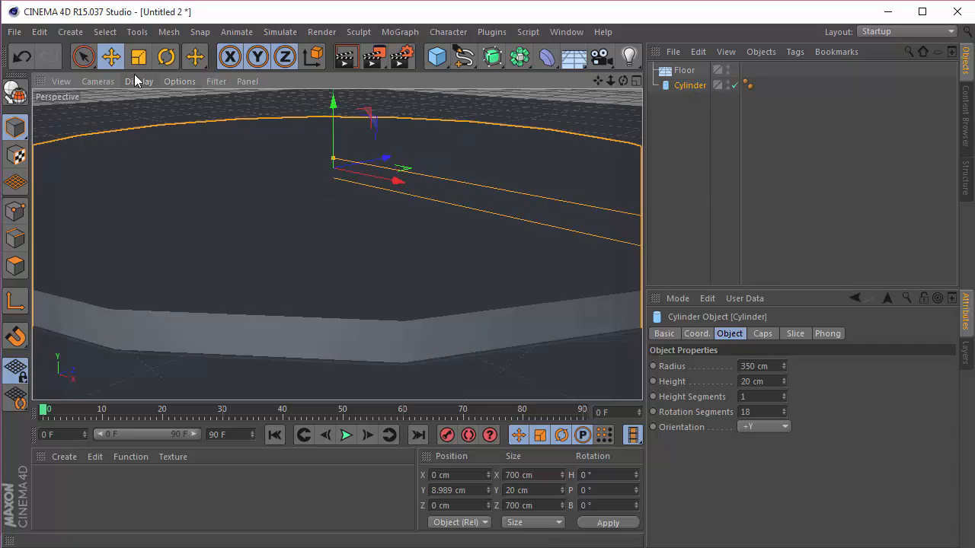
Step: Set the viewport shading to display polygon lines on the objects
left_click(139, 81)
left_click(151, 119)
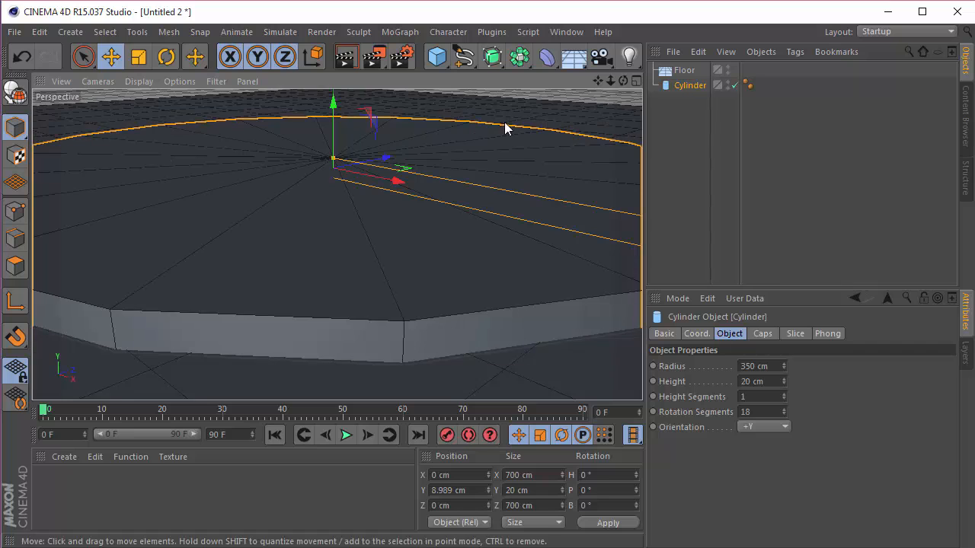
mouse_move(622, 81)
left_mouse_down()
mouse_move(614, 94)
mouse_move(617, 87)
mouse_move(587, 83)
mouse_move(624, 106)
mouse_move(623, 93)
left_mouse_up()
Step: Try stacking a duplicate cylinder with a 310 cm radius on top of the first one
left_click_drag(686, 85, 689, 105, "ctrl")
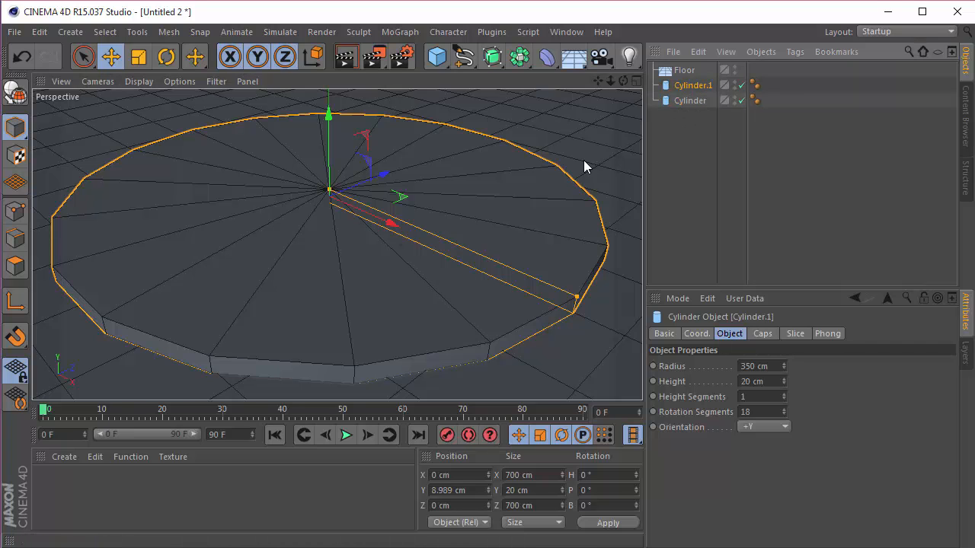
left_click(757, 366)
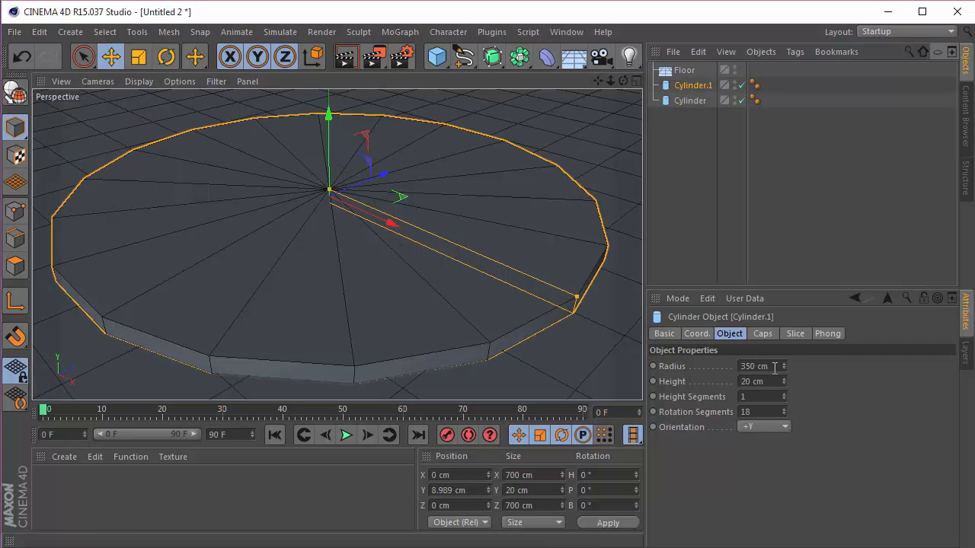
key("Return")
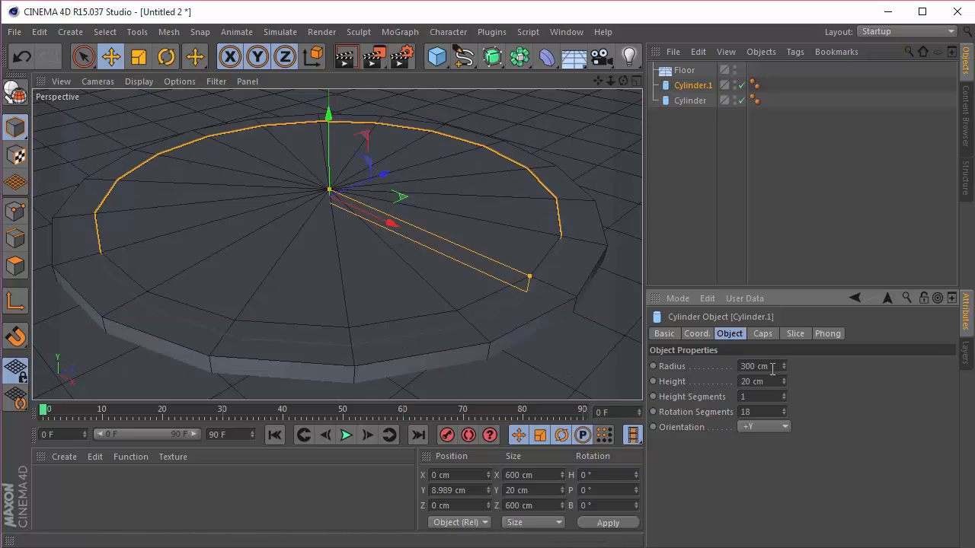
left_click(772, 369)
type("310")
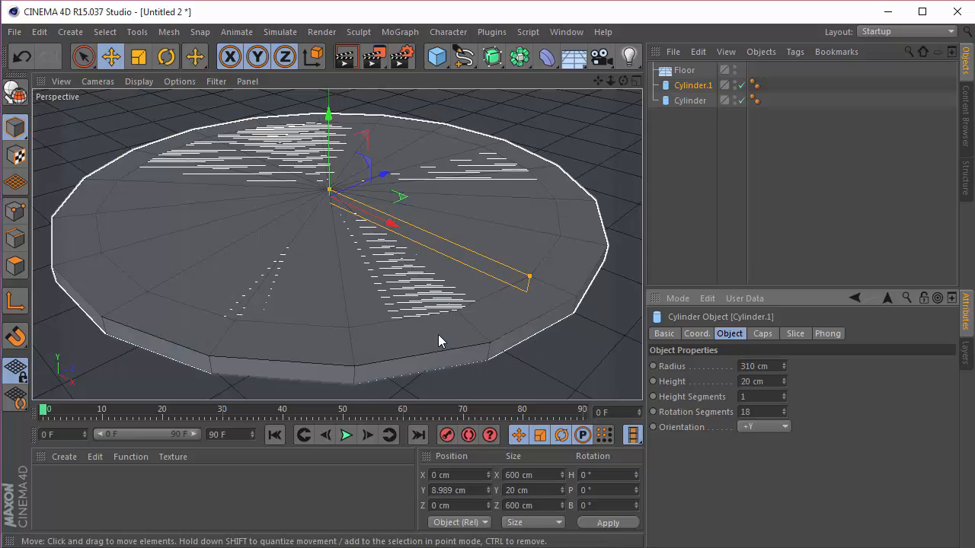
key("Return")
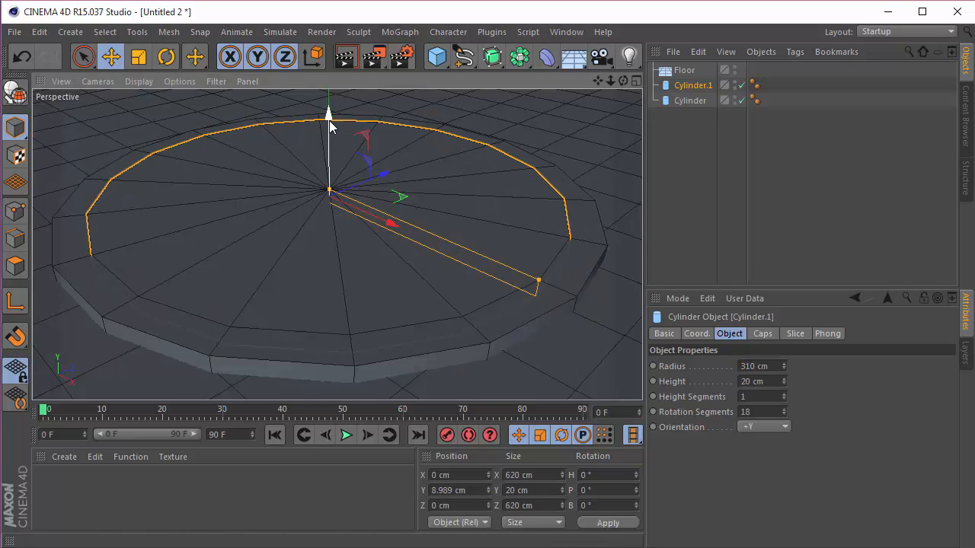
left_click_drag(331, 120, 330, 112)
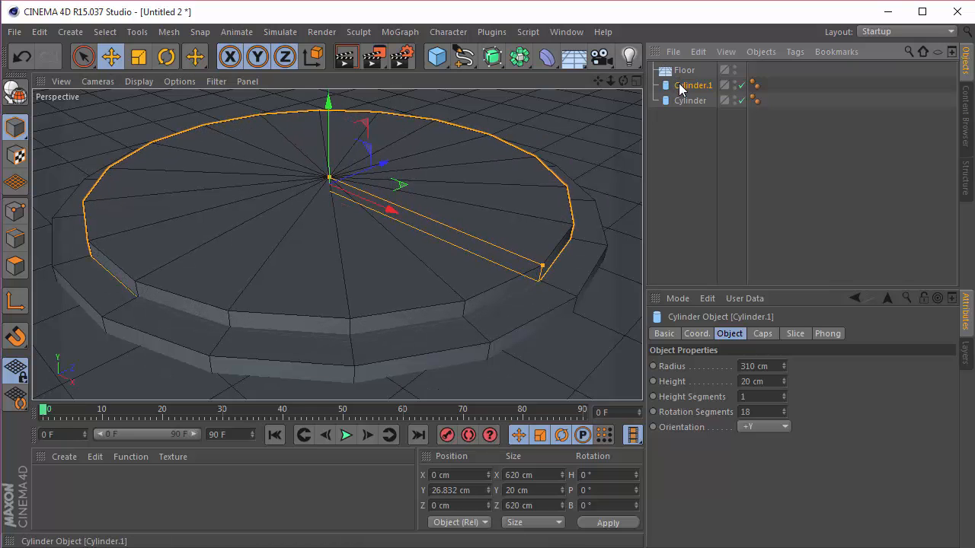
key("Delete")
Step: Make the remaining cylinder editable and show it in the maximized Front view
left_click(678, 86)
key("c")
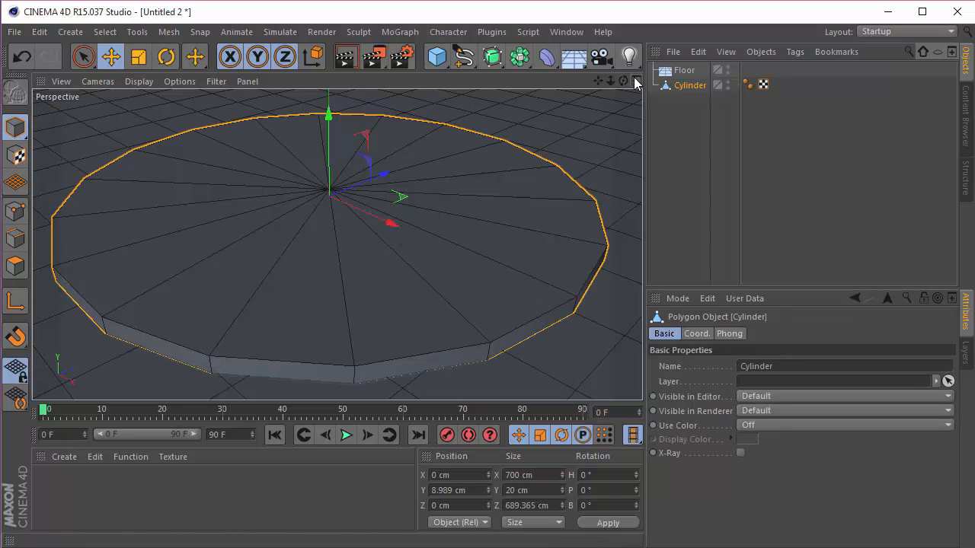
left_click(636, 81)
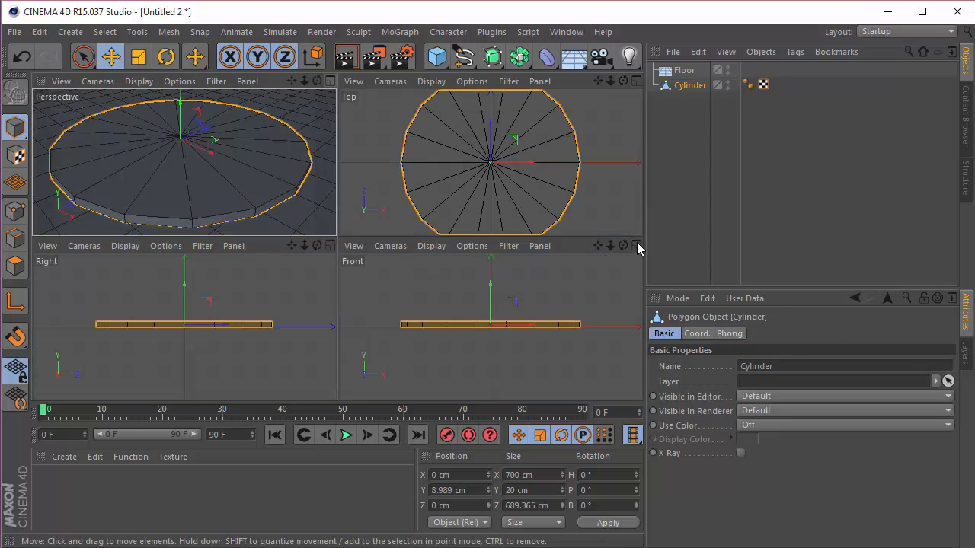
left_click(636, 246)
Step: Select all points on the cylinder's upper face with Rectangle Selection, disabling Only Select Visible Elements to include the hidden points
left_click(85, 60)
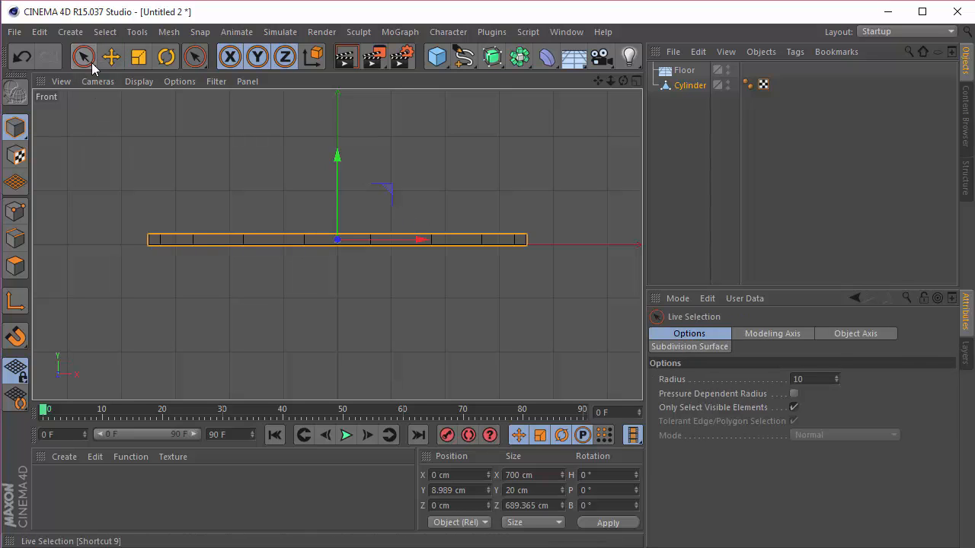
left_click_drag(93, 68, 178, 105)
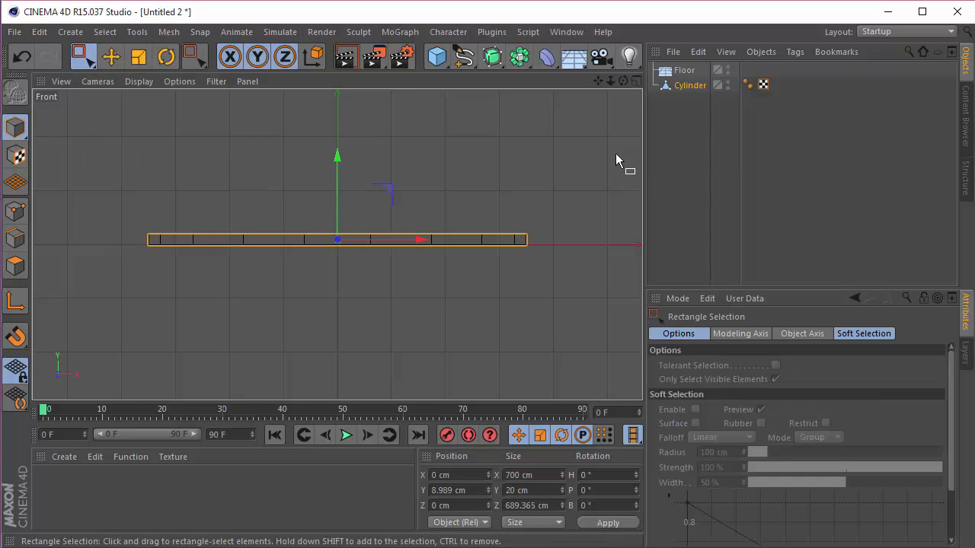
left_click(15, 212)
scroll(120, 215, "up", 1)
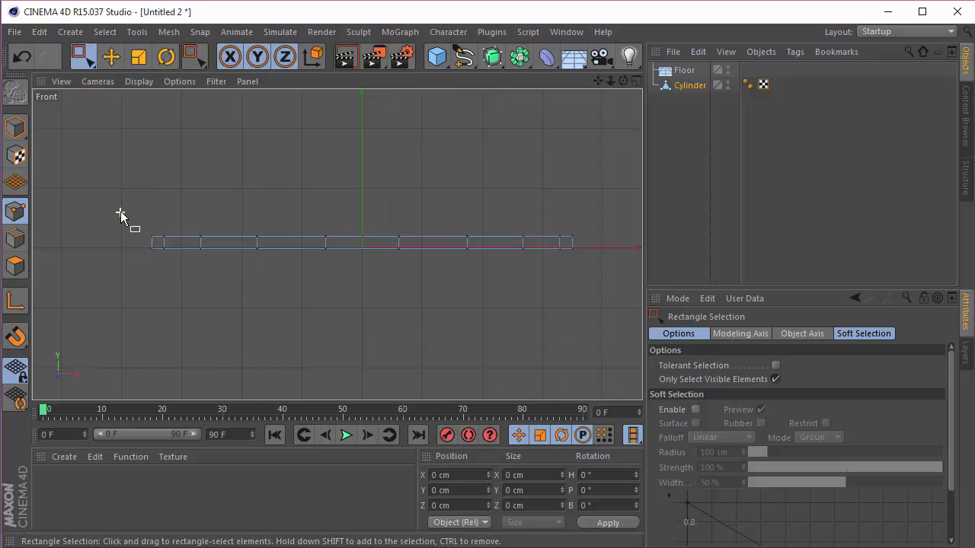
scroll(120, 215, "up", 1)
left_click(776, 379)
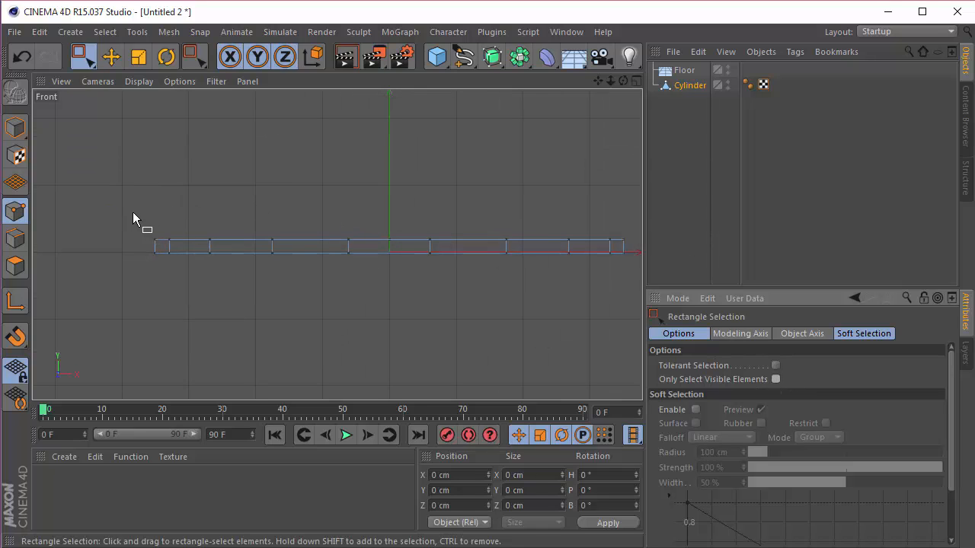
left_click_drag(122, 216, 635, 246)
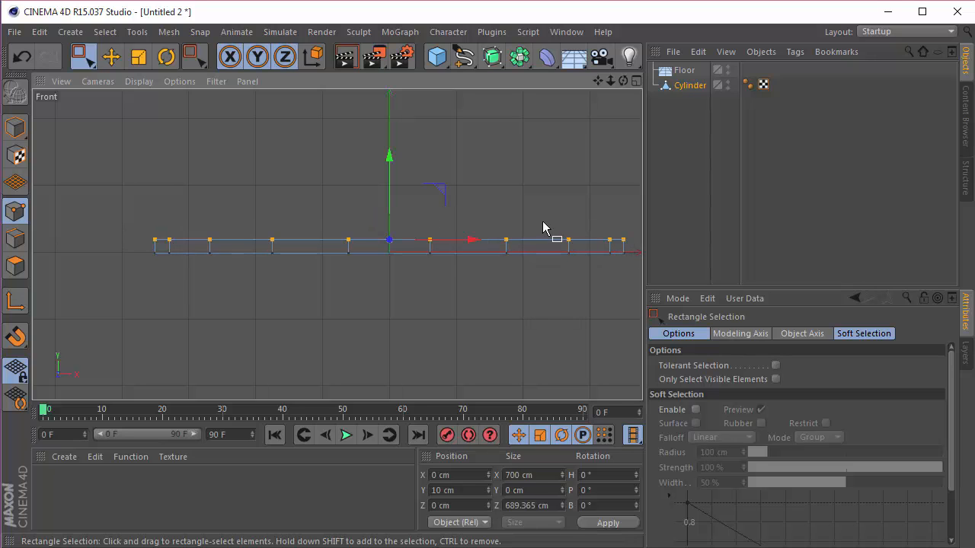
Step: Scale the selected upper points inward to about 647.5 cm wide to slope the disc's sides, and clear the selection
key("t")
left_click_drag(544, 209, 508, 214)
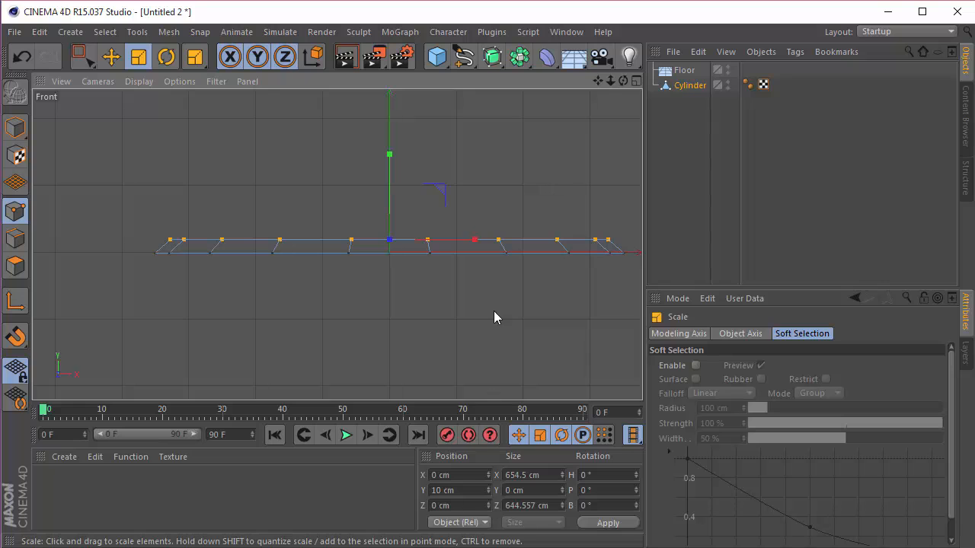
key("ctrl+z")
left_click_drag(535, 183, 491, 194)
left_click(632, 80)
left_click(330, 81)
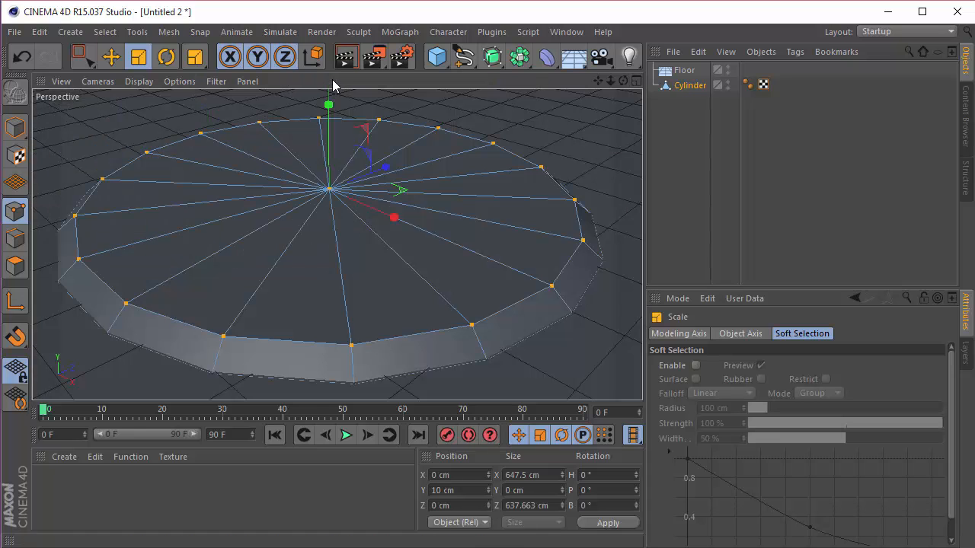
left_click(82, 54)
left_click(676, 170)
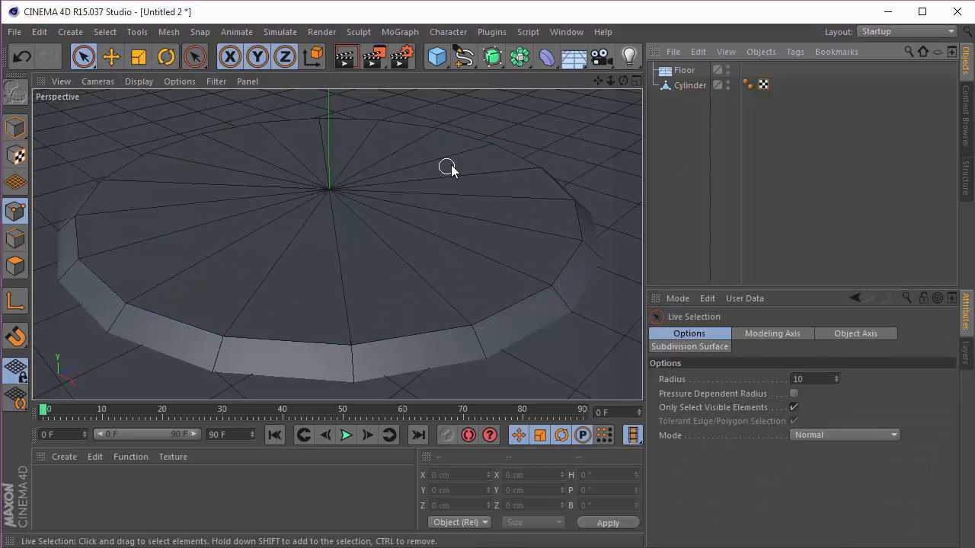
Step: Duplicate the sloped disc in model mode and raise the copy to a Y position of about 31 cm
left_click(14, 129)
left_click_drag(686, 82, 686, 80, "ctrl")
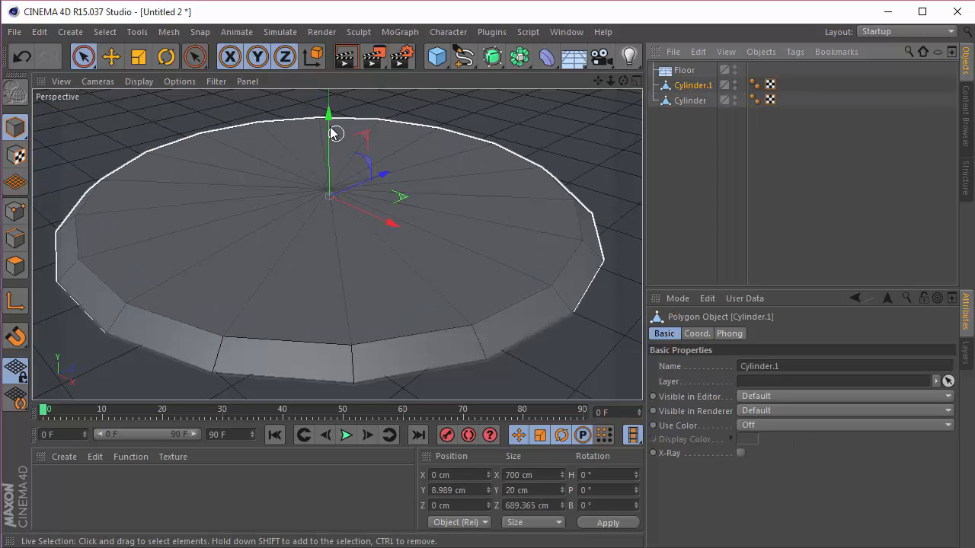
left_click_drag(333, 131, 331, 112)
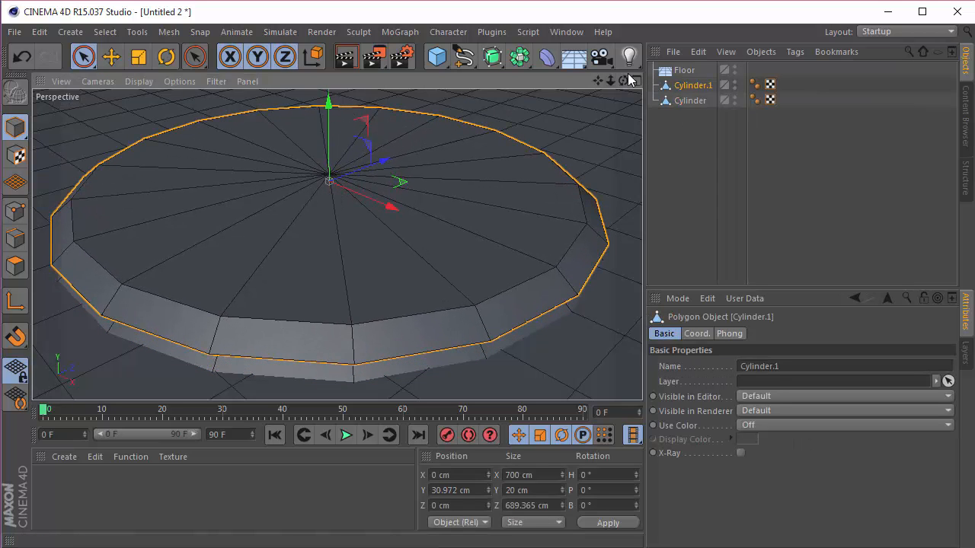
Step: Lower the duplicated disc to a Y position of about 28.3 cm in the maximized Front view
left_click(636, 81)
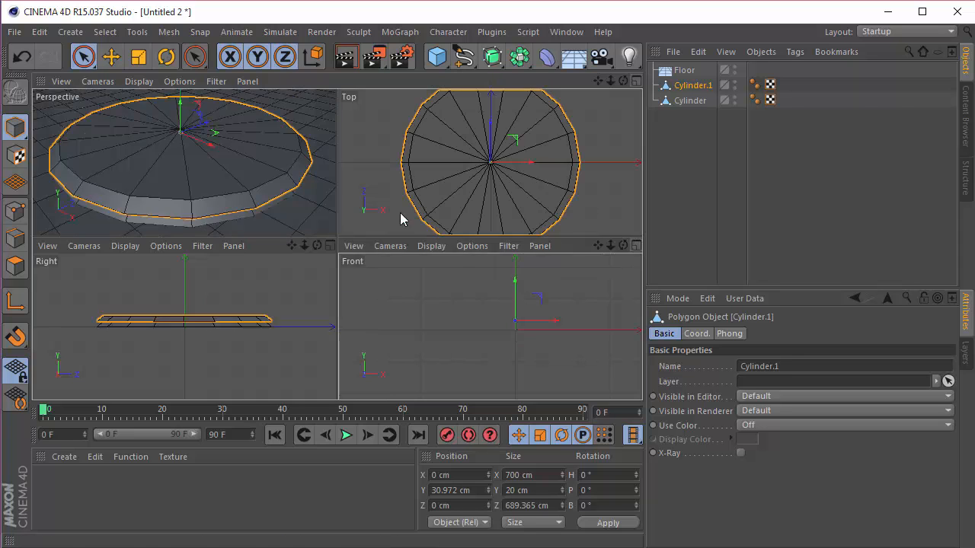
key("F4")
scroll(396, 228, "up", 5)
scroll(393, 245, "up", 2)
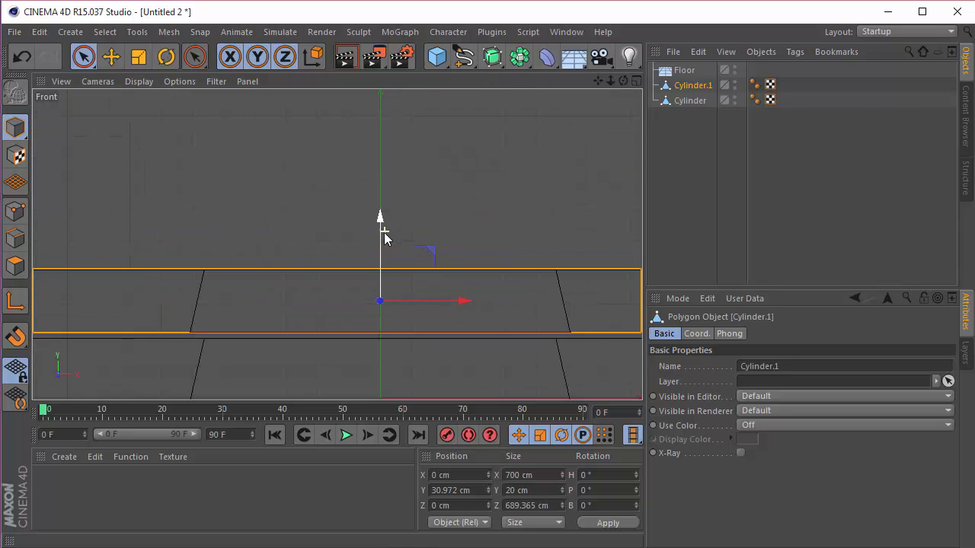
left_click_drag(384, 242, 383, 246)
Step: Scale the duplicated disc uniformly to about 575 cm wide and lower it to a Y position of about 26.2 cm
key("t")
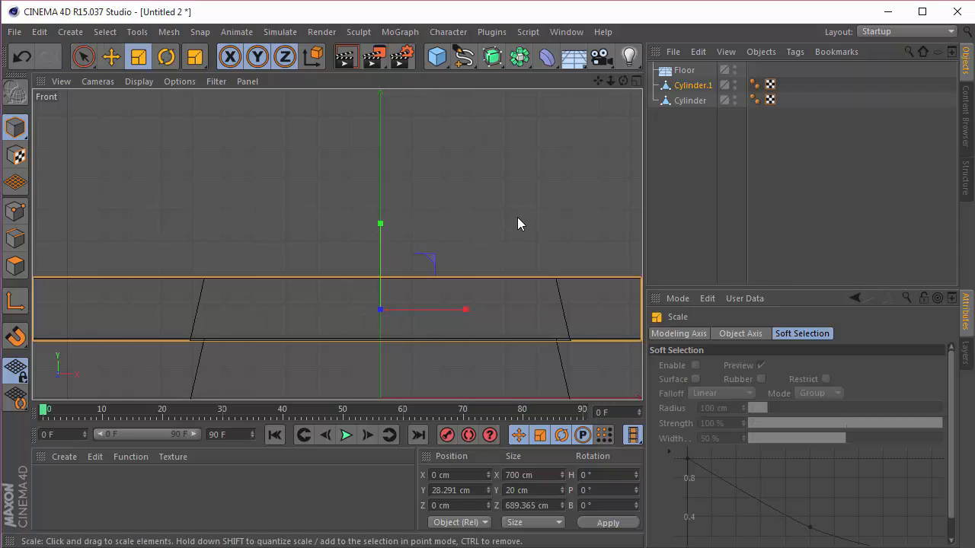
left_click_drag(518, 222, 396, 207)
scroll(406, 247, "down", 2)
scroll(406, 248, "down", 2)
key("space")
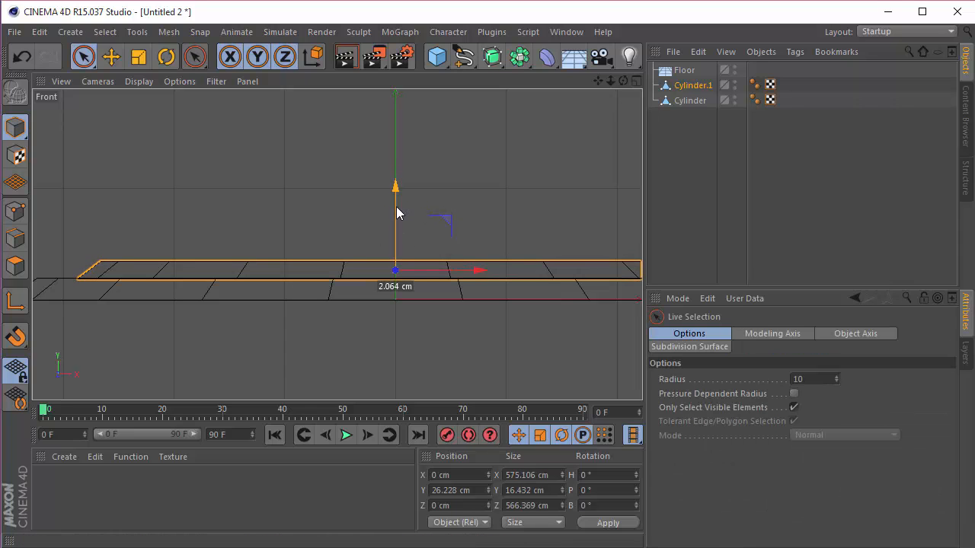
Step: Check the stacked discs in the Perspective view, delete the upper copy and select the remaining base disc
left_click(636, 81)
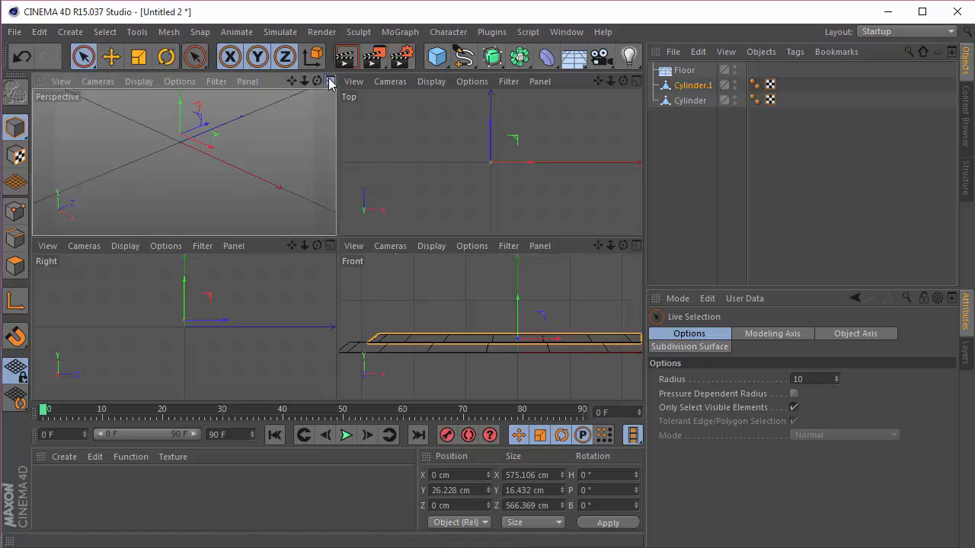
left_click(330, 81)
scroll(423, 198, "down", 4)
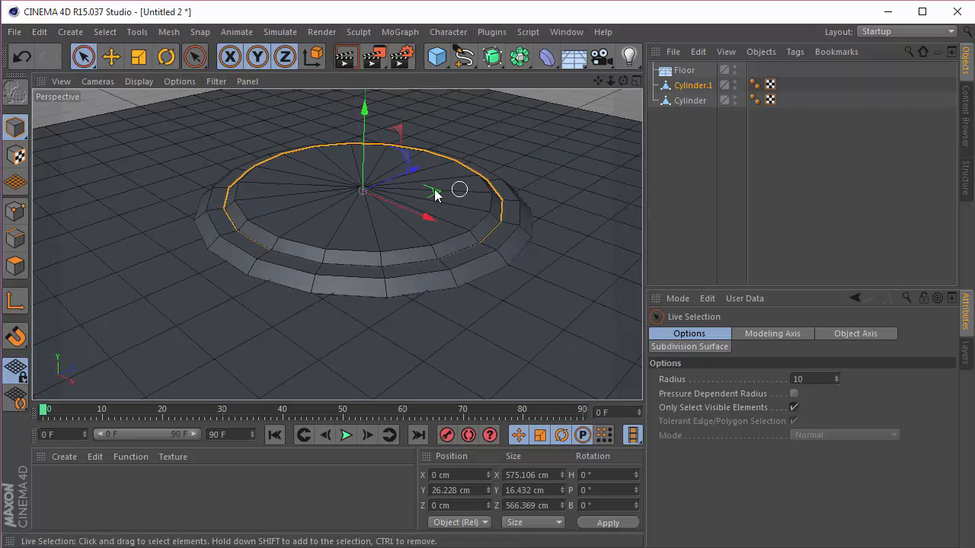
scroll(435, 194, "up", 3)
left_click_drag(623, 80, 336, 244)
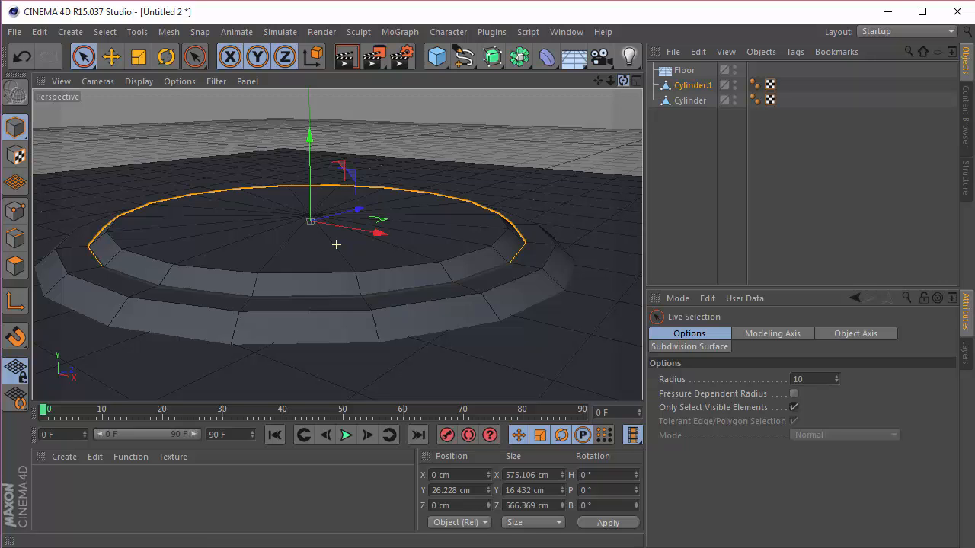
left_click(688, 86)
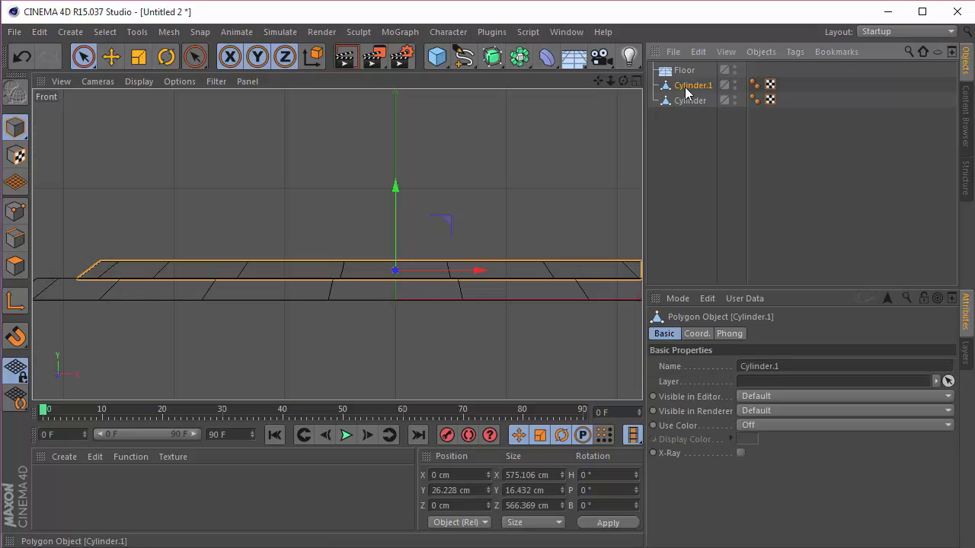
key("Delete")
left_click(687, 87)
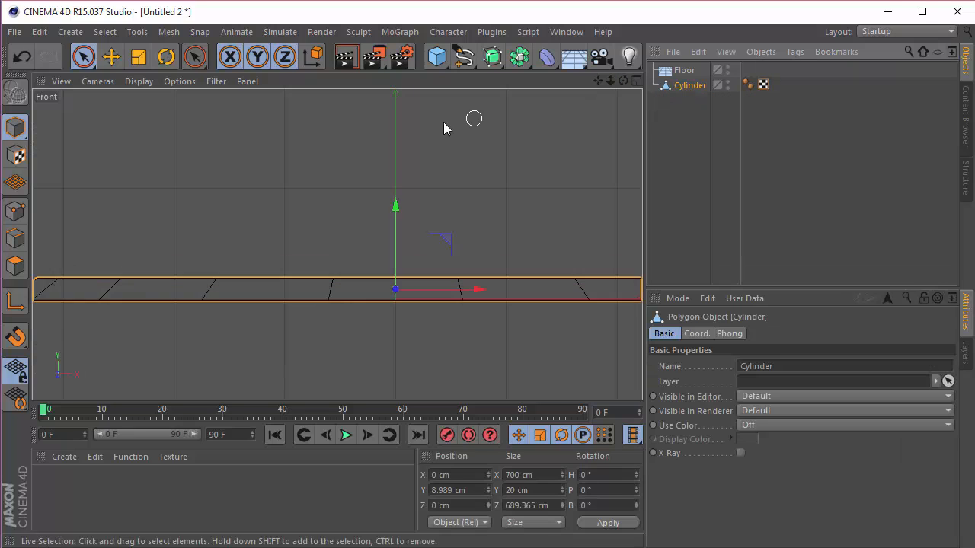
Step: Scale the base disc's selected upper points outward in point mode to about 665.6 cm wide
scroll(418, 131, "down", 2)
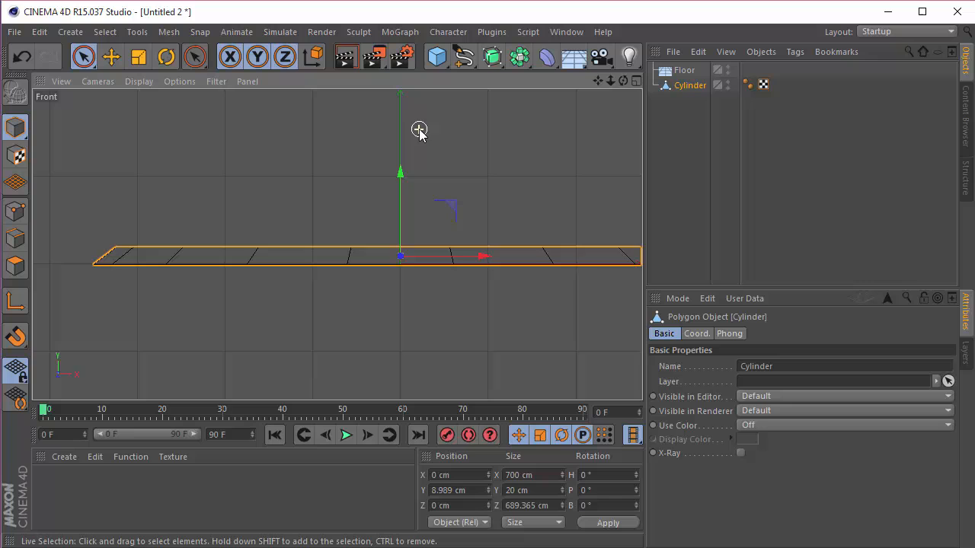
left_click(16, 211)
key("t")
left_click_drag(520, 185, 538, 189)
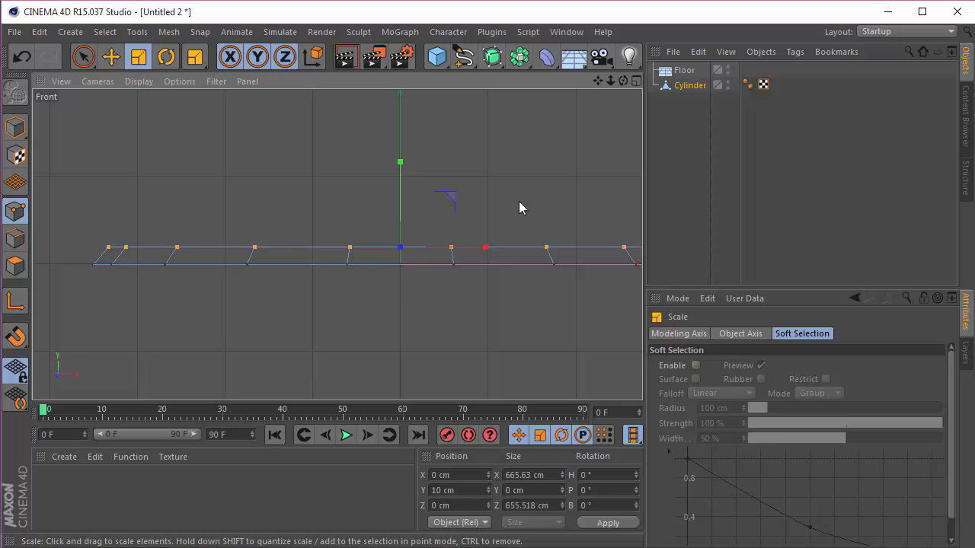
Step: Duplicate the reshaped disc and raise the copy in model mode to a Y position of about 27.9 cm
left_click_drag(681, 85, 680, 77, "ctrl")
key("space")
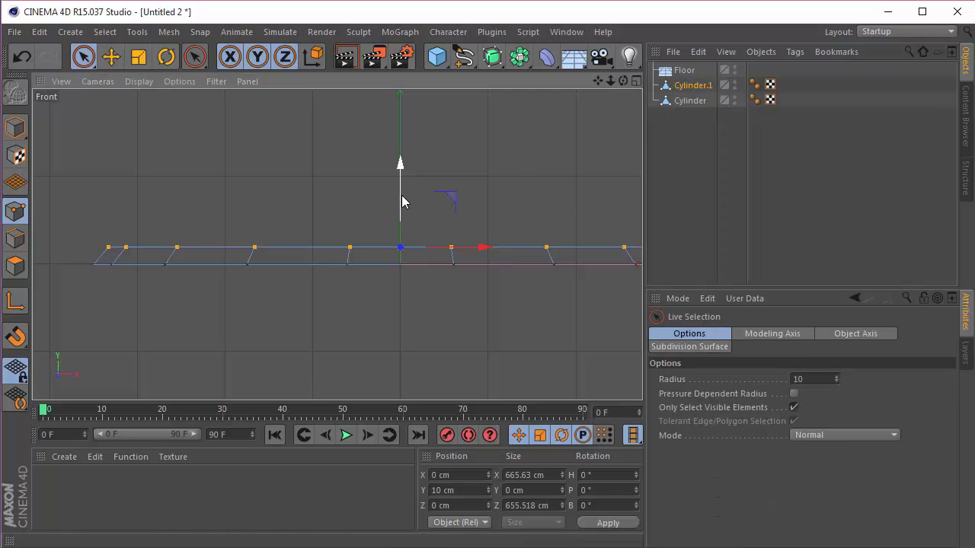
left_click(16, 130)
scroll(405, 209, "up", 4)
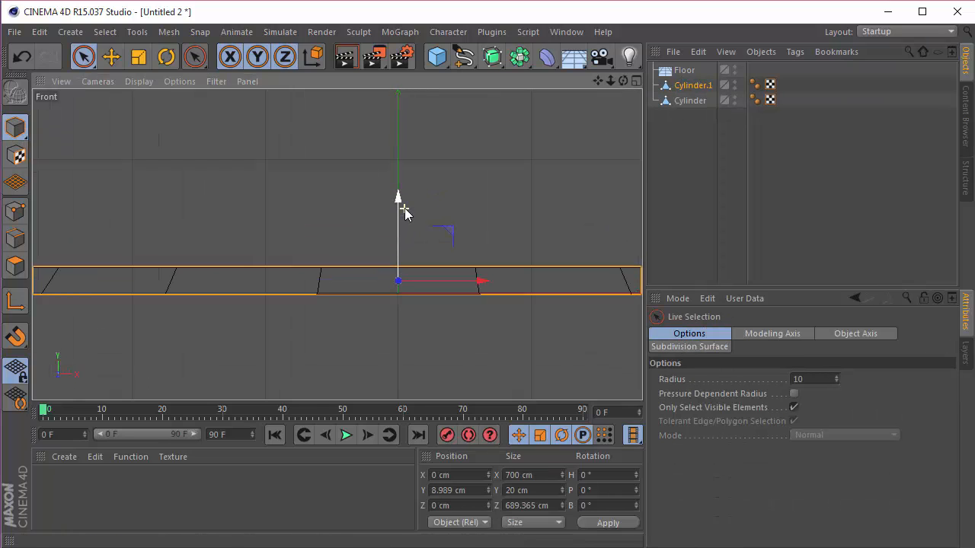
left_click_drag(398, 220, 401, 191)
Step: Scale the upper disc uniformly to 623 cm wide and lower it to a Y position of about 27.1 cm
scroll(428, 186, "down", 2)
key("t")
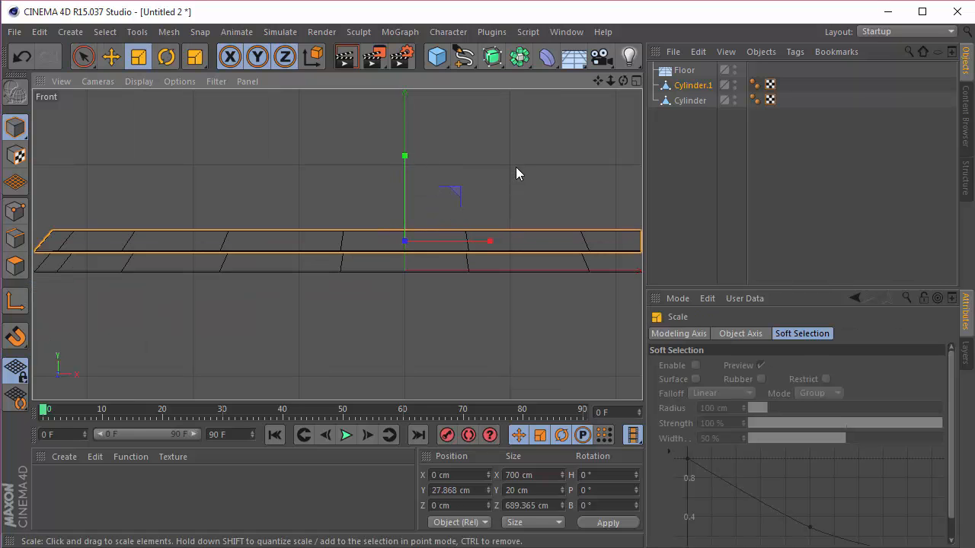
left_click_drag(516, 169, 450, 192)
key("9")
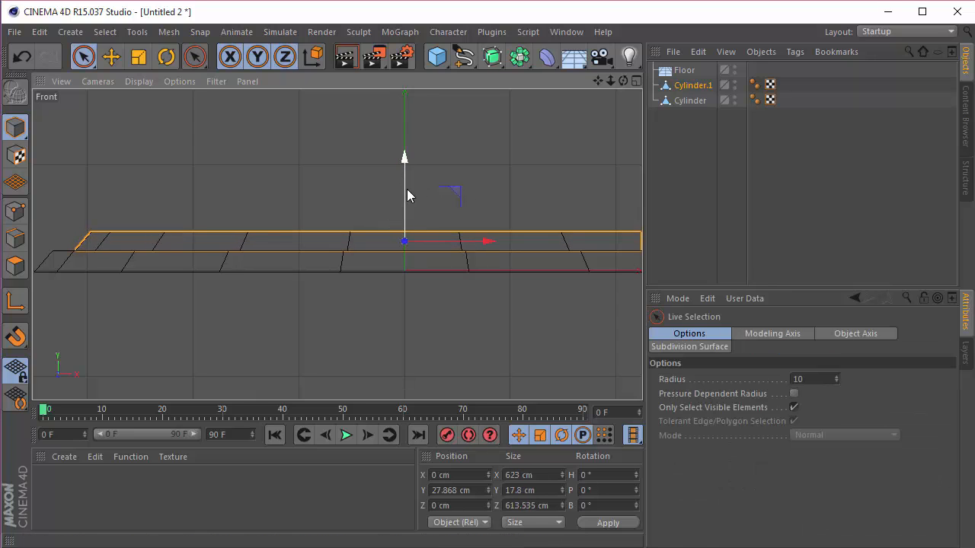
scroll(402, 251, "up", 4)
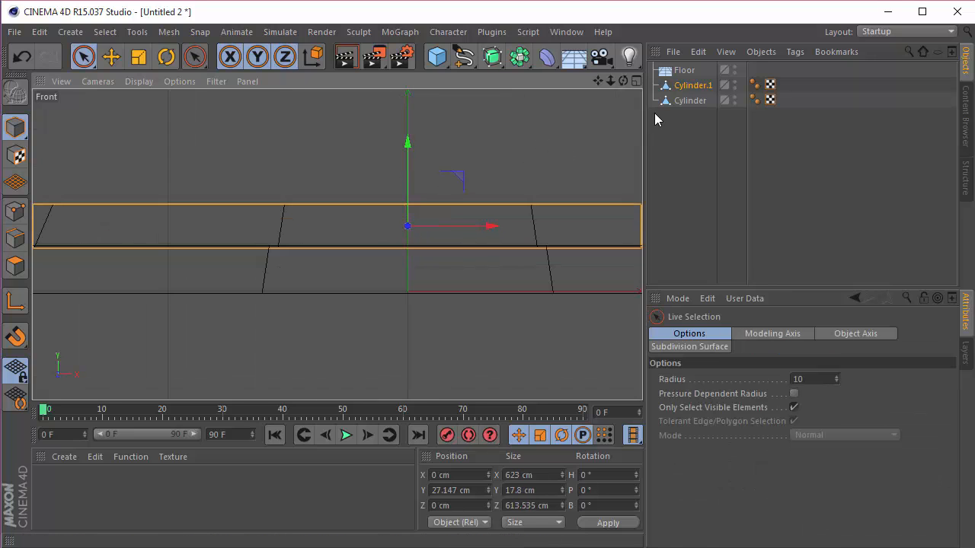
Step: Deselect the upper disc and examine the stacked discs from several angles in the maximized Perspective view
middle_click(328, 97)
left_click(329, 82)
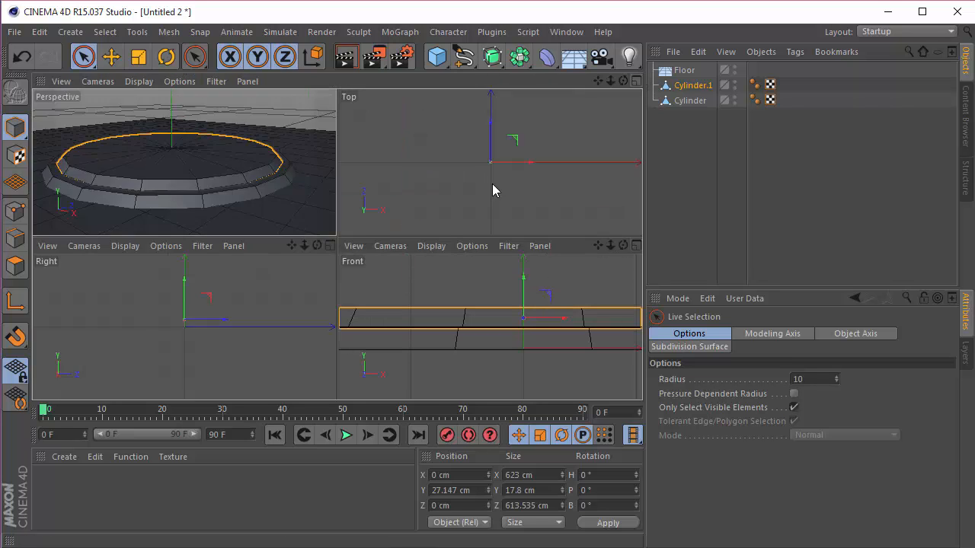
left_click(545, 138)
scroll(402, 252, "down", 3)
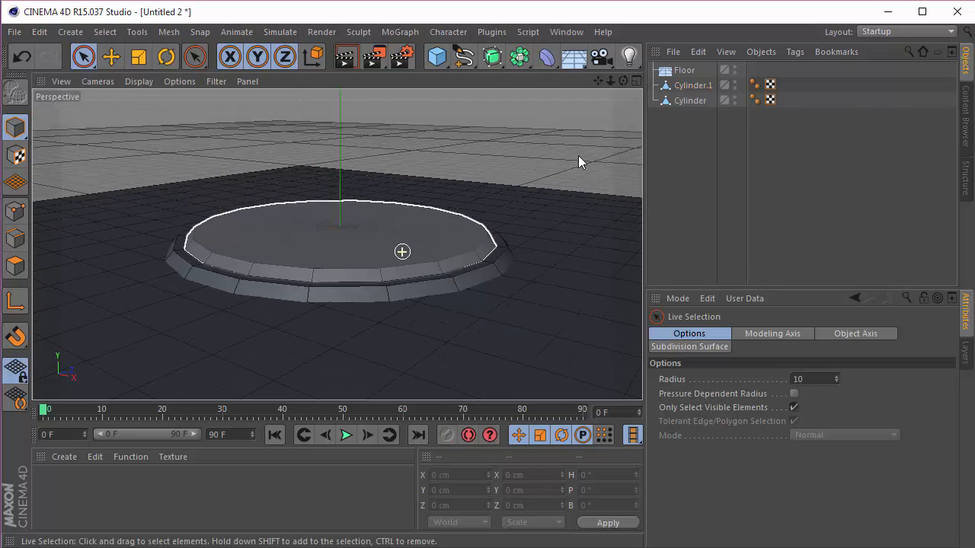
left_click_drag(623, 82, 336, 244)
left_click_drag(623, 81, 619, 116)
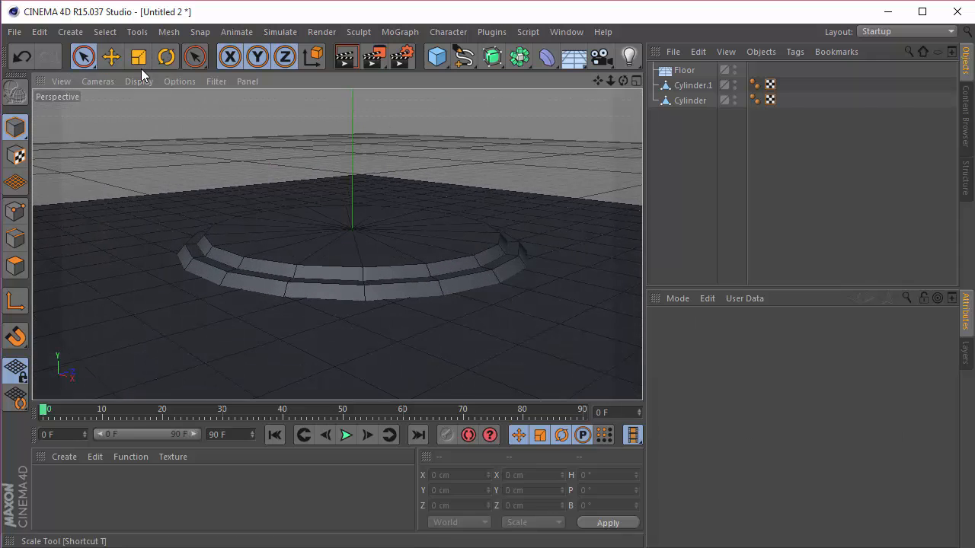
scroll(287, 323, "up", 3)
scroll(429, 233, "up", 4)
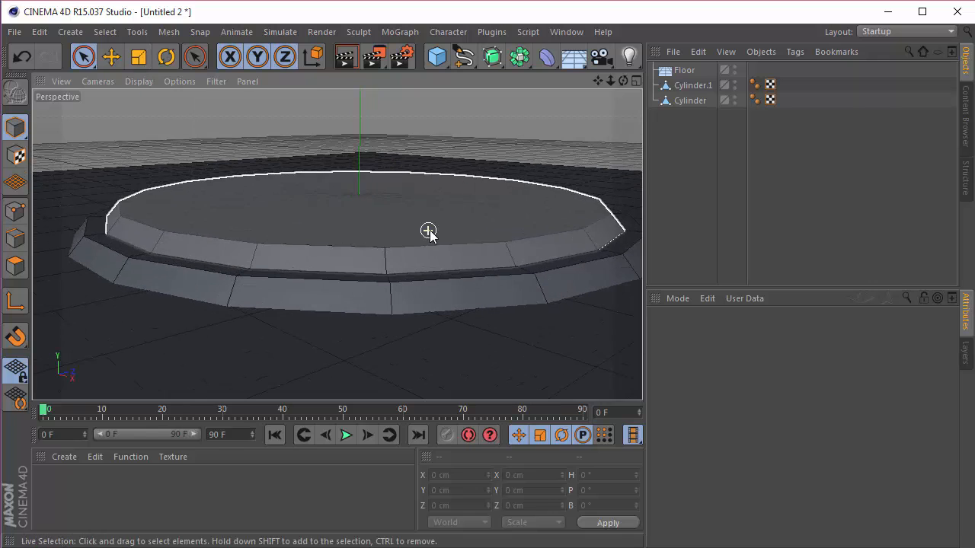
Step: Raise the base disc's selected upper points to a Y position of about 14.8 cm in point mode
left_click(689, 100)
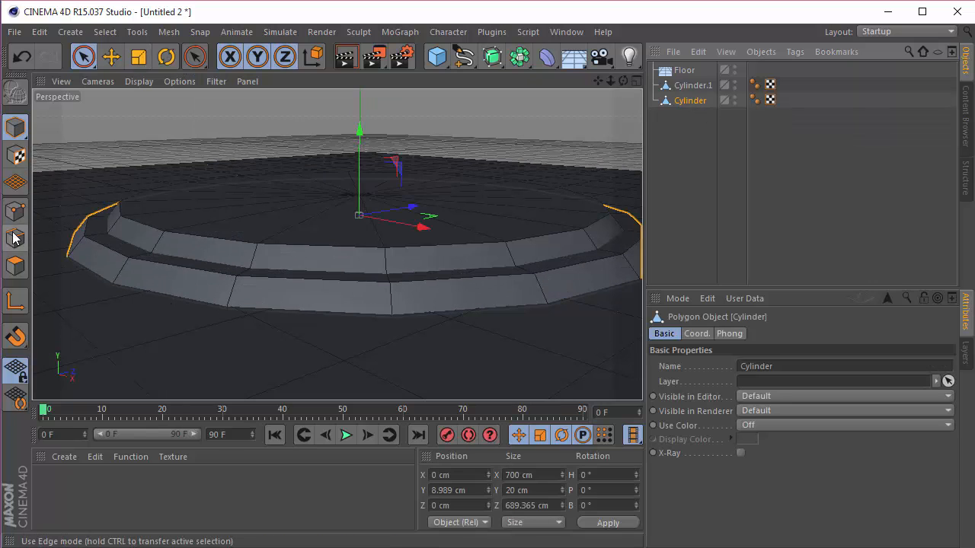
left_click(15, 210)
left_click_drag(361, 147, 361, 144)
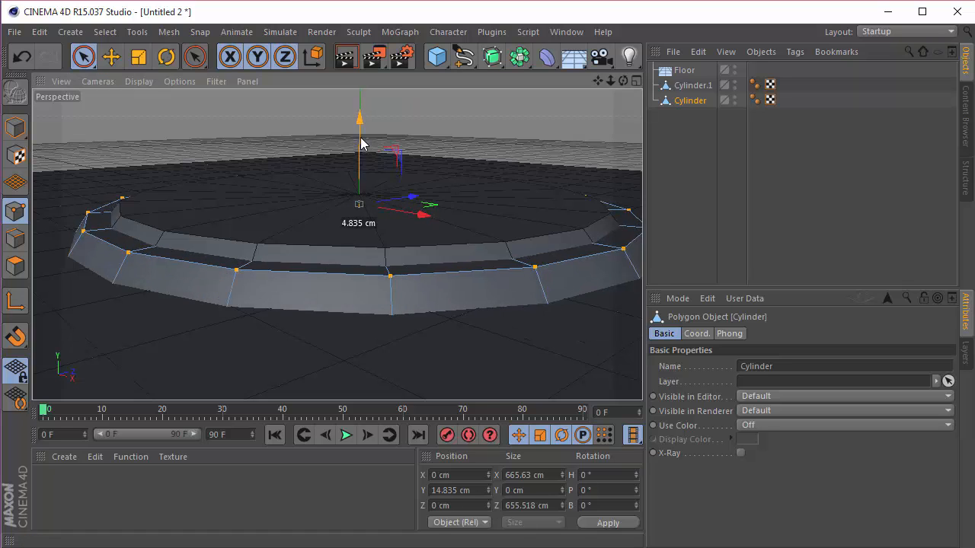
Step: Raise the upper disc in model mode to a Y position of about 32 cm
left_click(679, 84)
left_click(16, 127)
key("space")
key("space")
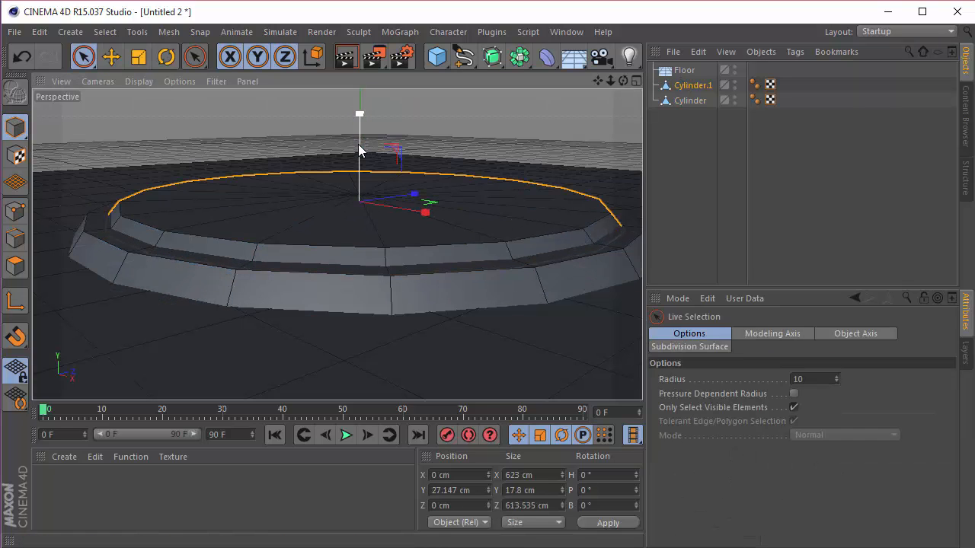
left_click_drag(359, 144, 358, 140)
Step: Paste the copied car model into the scene and raise it above the turntable to a Y position of about 41.2 cm
scroll(485, 218, "down", 3)
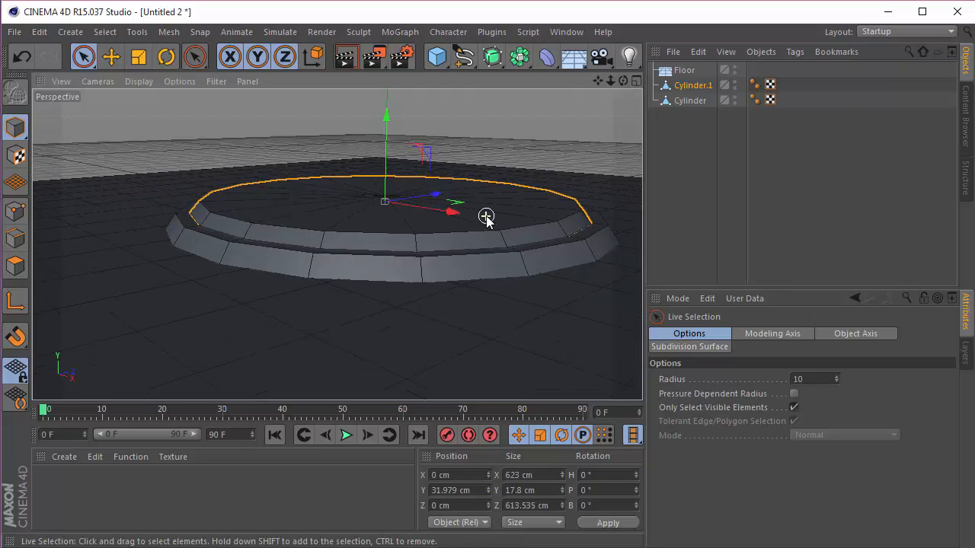
scroll(573, 210, "down", 3)
mouse_move(599, 82)
left_mouse_down()
mouse_move(564, 109)
mouse_move(613, 128)
mouse_move(609, 79)
mouse_move(582, 81)
mouse_move(602, 84)
left_mouse_up()
scroll(575, 156, "up", 2)
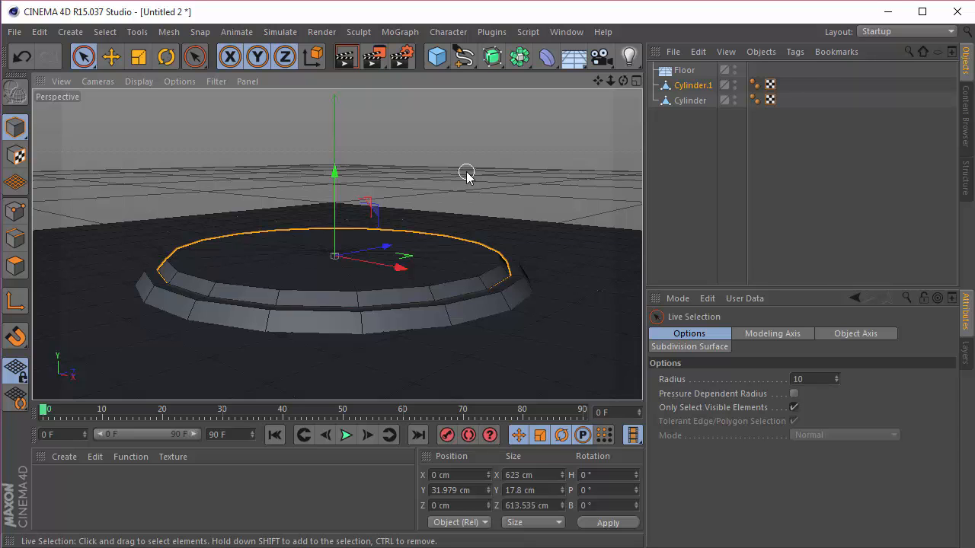
key("ctrl+v")
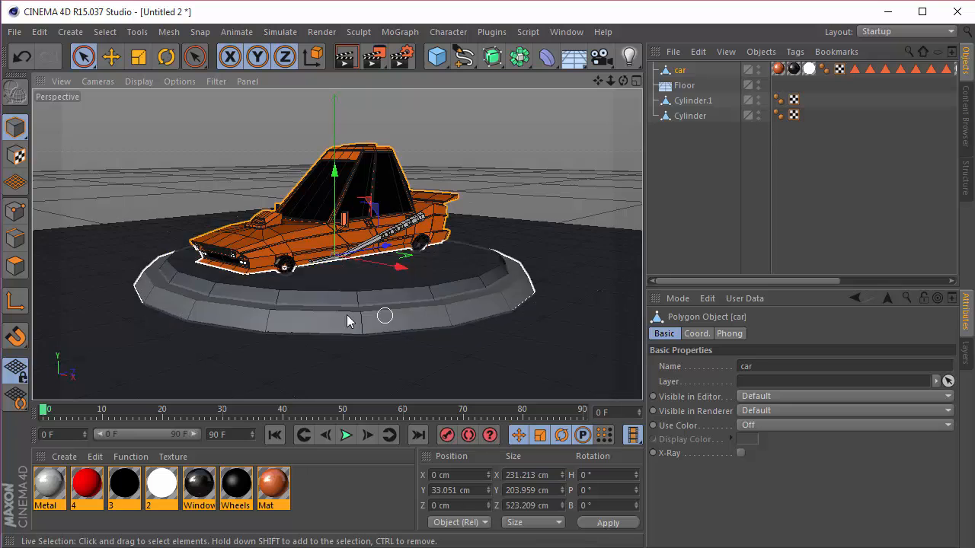
scroll(286, 297, "up", 5)
left_click_drag(368, 150, 370, 149)
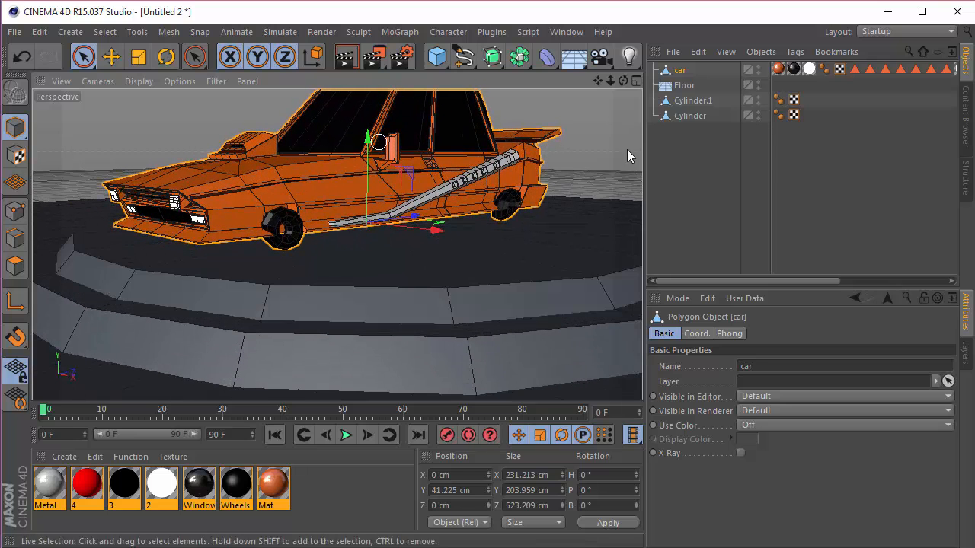
Step: Select the first three texture tags on the car object and delete them
left_click(738, 156)
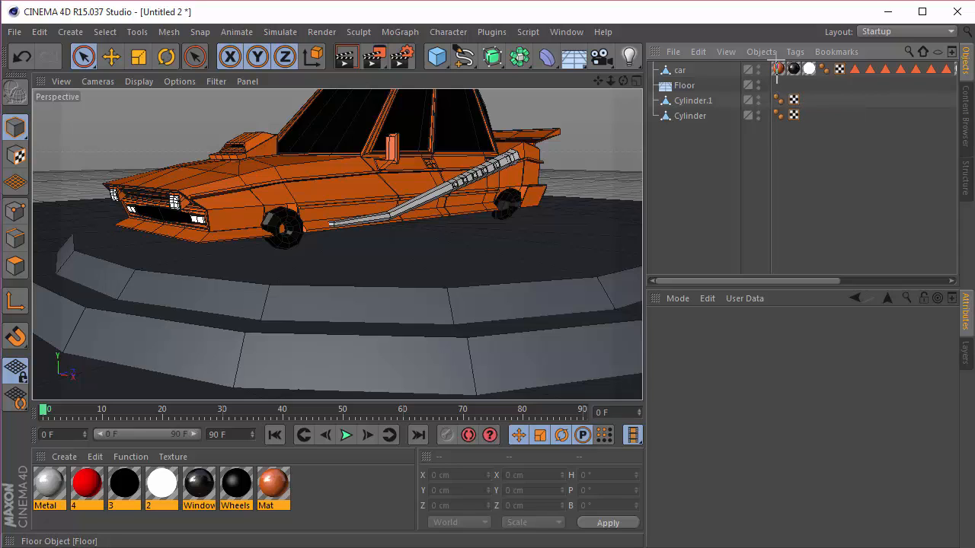
left_click_drag(812, 70, 812, 69)
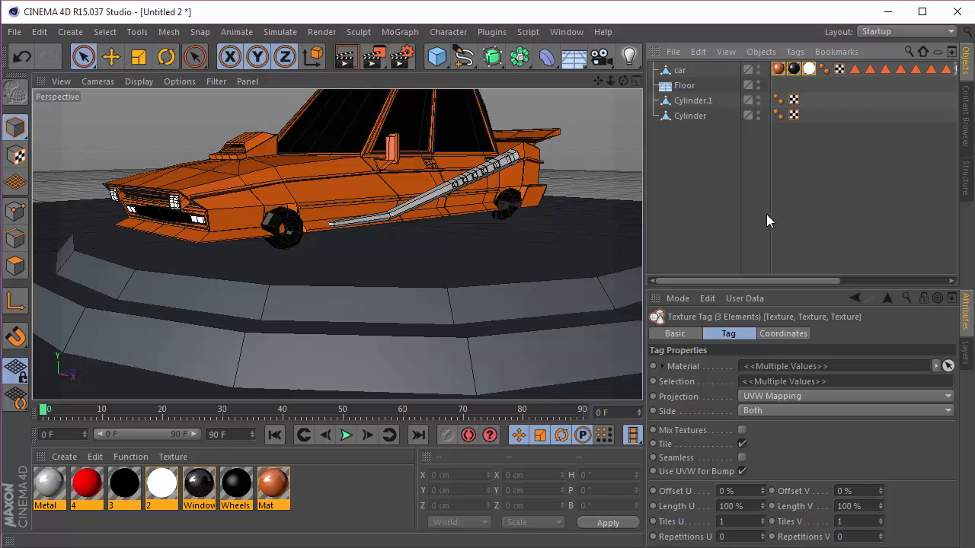
key("Delete")
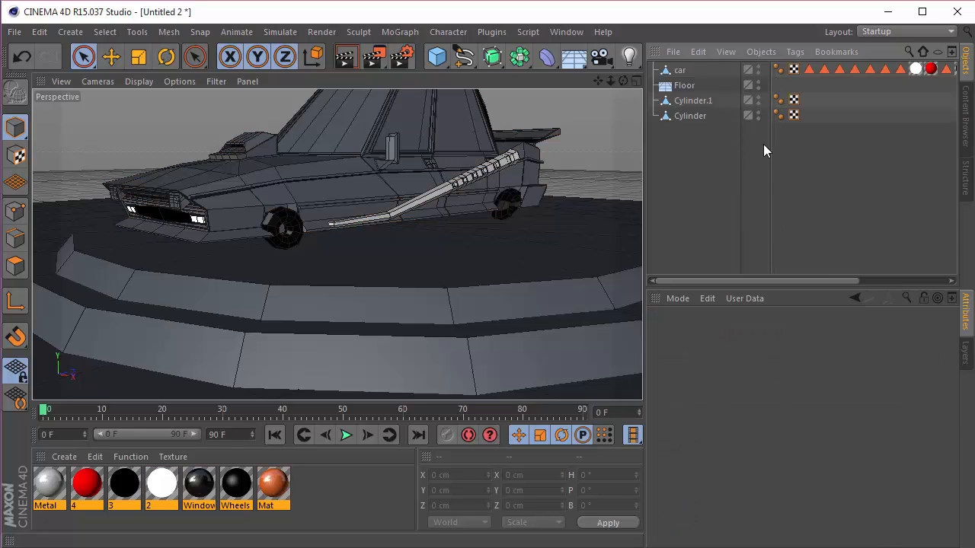
Step: Delete the remaining texture tags from the car object, leaving its polygon selection tags in place
left_click_drag(929, 74, 930, 72)
left_click_drag(824, 280, 906, 283)
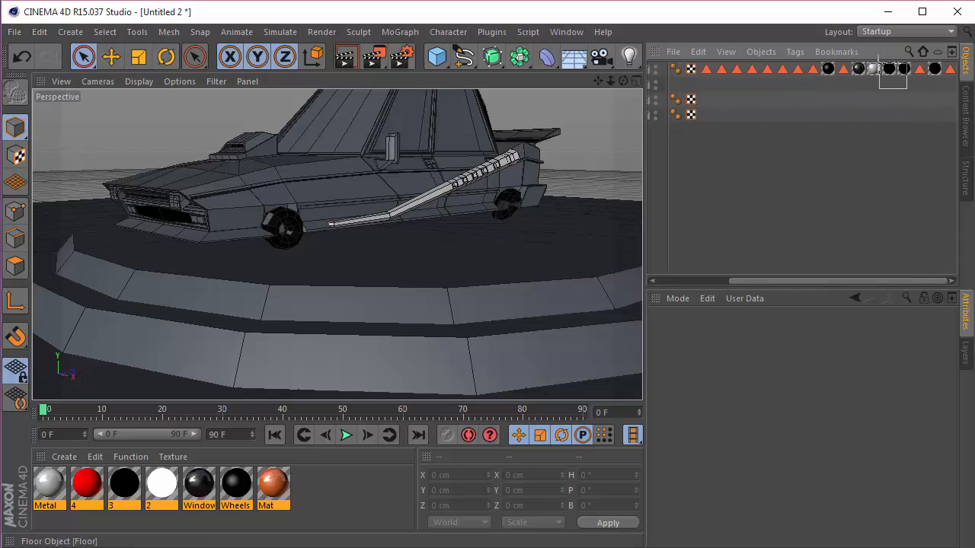
left_click(858, 70)
key("Delete")
left_click(889, 70)
key("Delete")
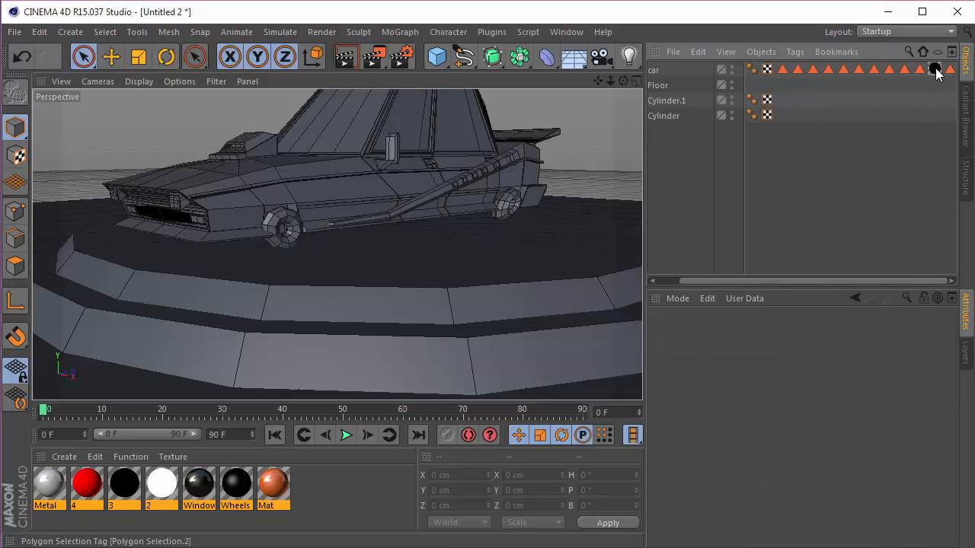
left_click(935, 70)
key("Delete")
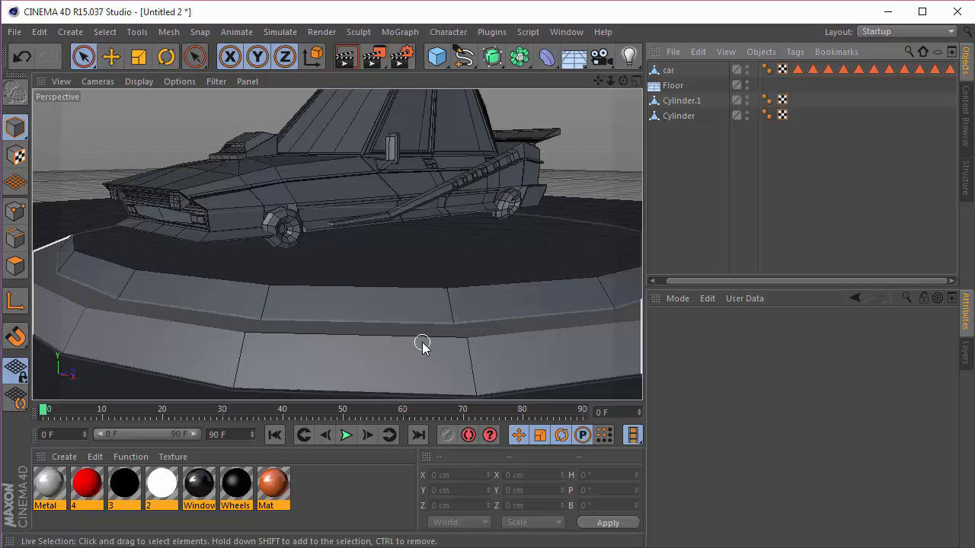
Step: Frame the whole car and turntable in the Perspective view and deselect all materials
scroll(476, 200, "down", 5)
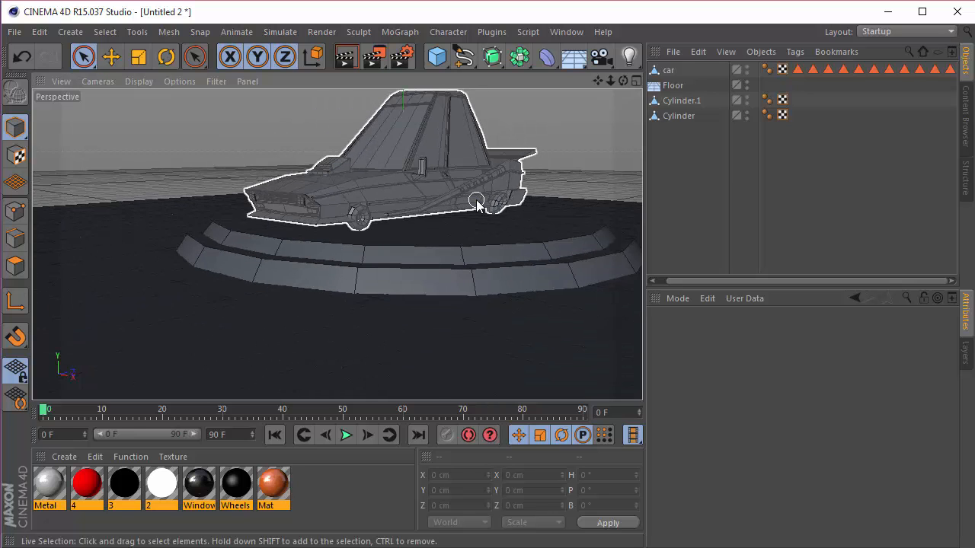
left_click_drag(594, 82, 527, 109)
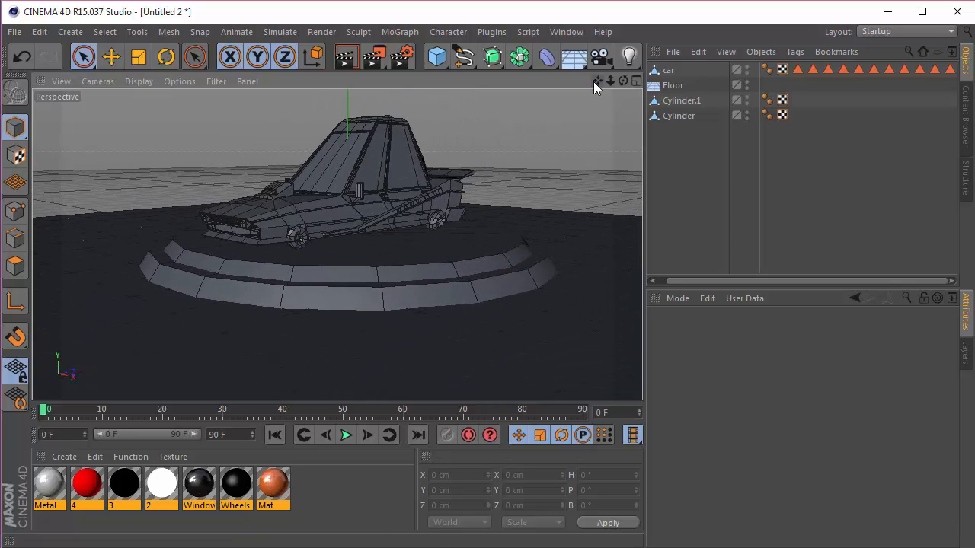
left_click(319, 497)
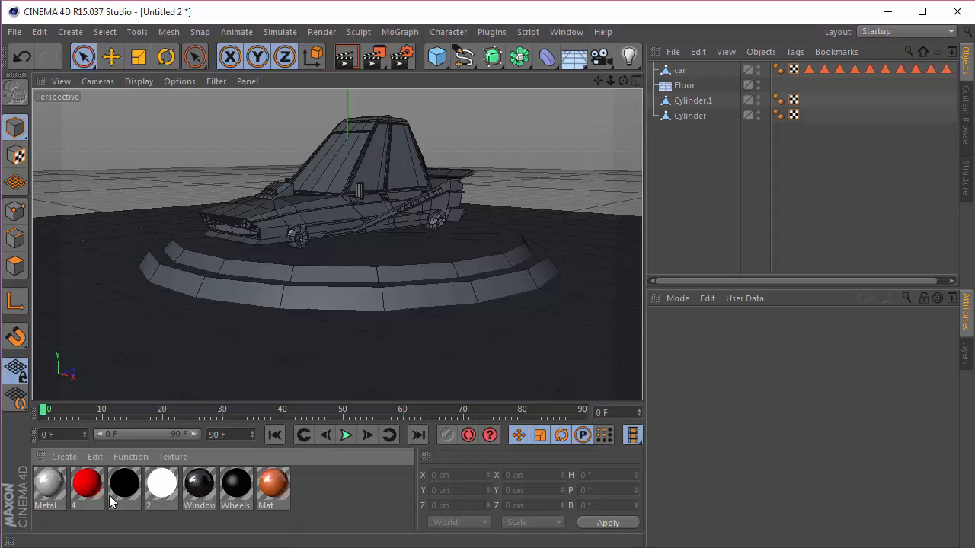
Step: Delete all existing materials and create a new material named Floor
left_click_drag(341, 485, 28, 483)
key("Delete")
double_click(63, 482)
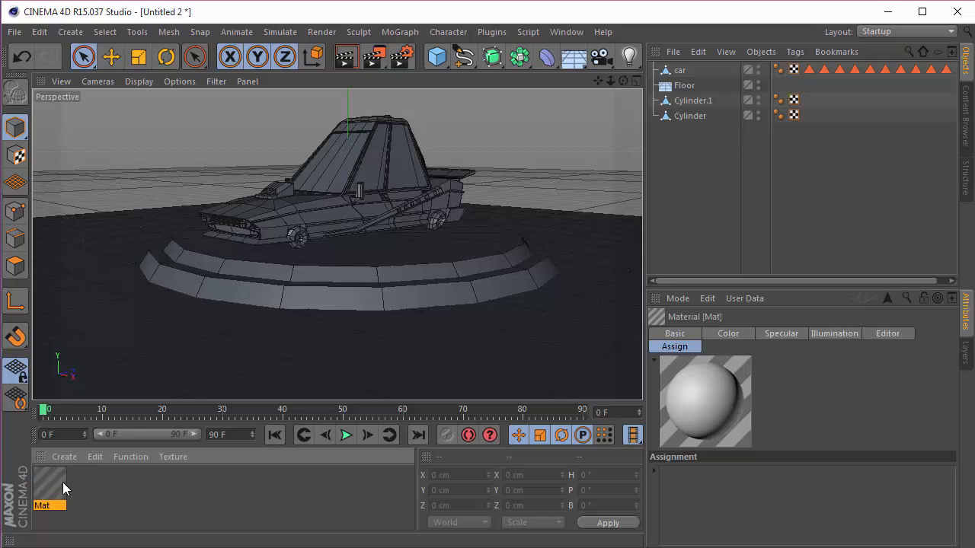
double_click(62, 482)
type("Floor")
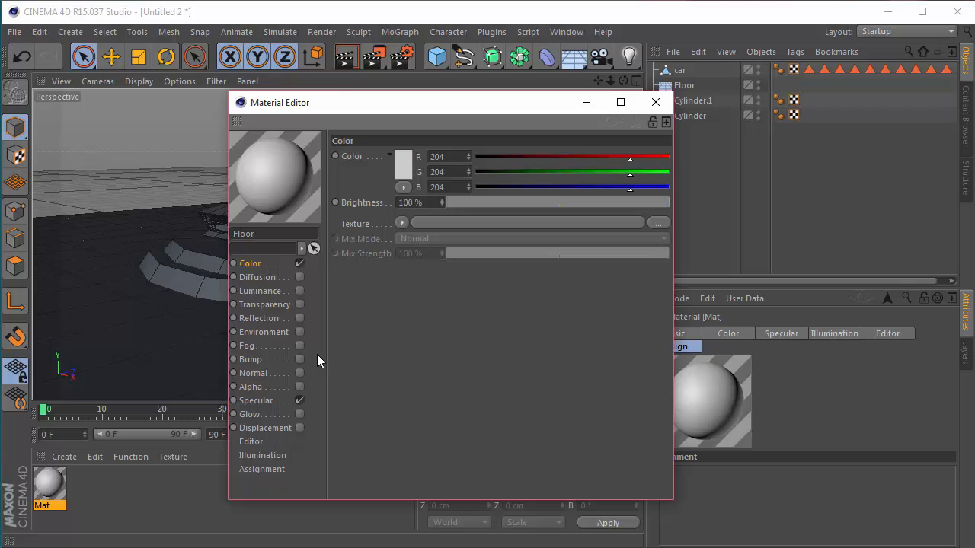
key("Return")
Step: Set the Floor material's color to RGB 160, 160, 160 and close the material editor
double_click(452, 159)
type("160")
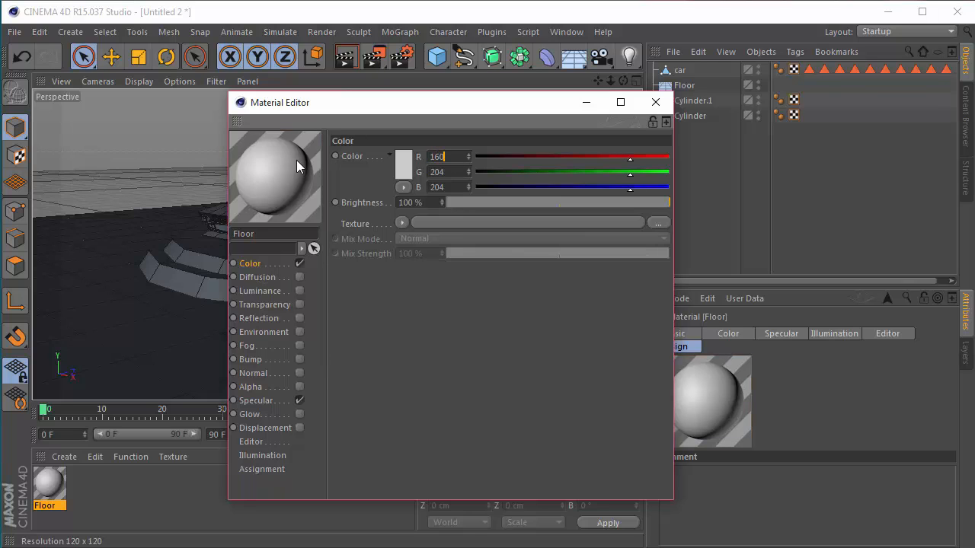
key("Tab")
type("160")
key("Tab")
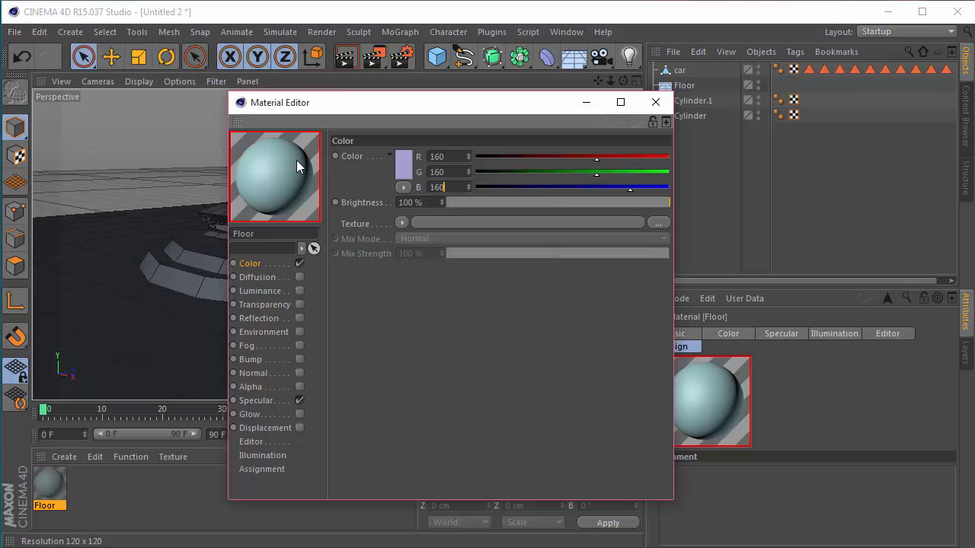
type("160")
key("Return")
left_click(656, 102)
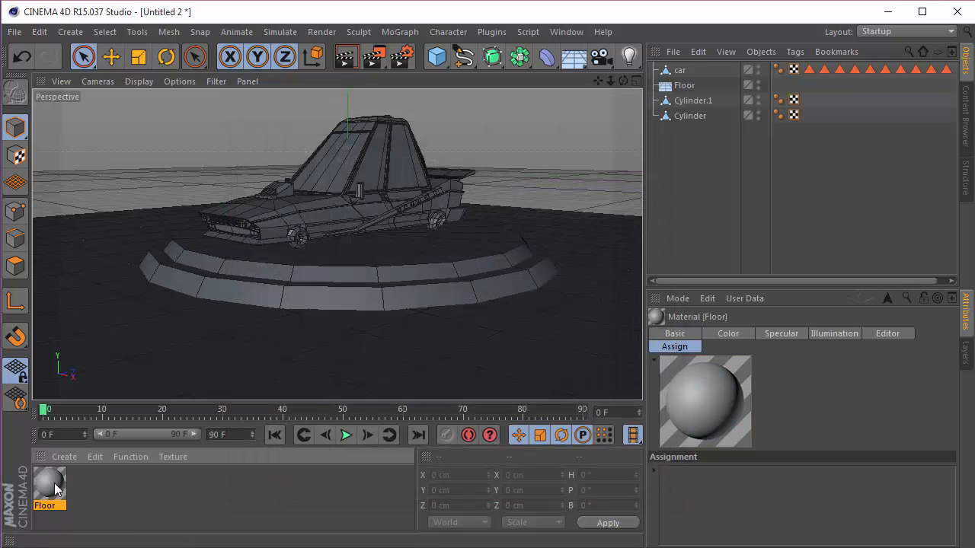
Step: Apply the Floor material to the Floor object and place that object last in the object hierarchy
left_click_drag(55, 483, 697, 183)
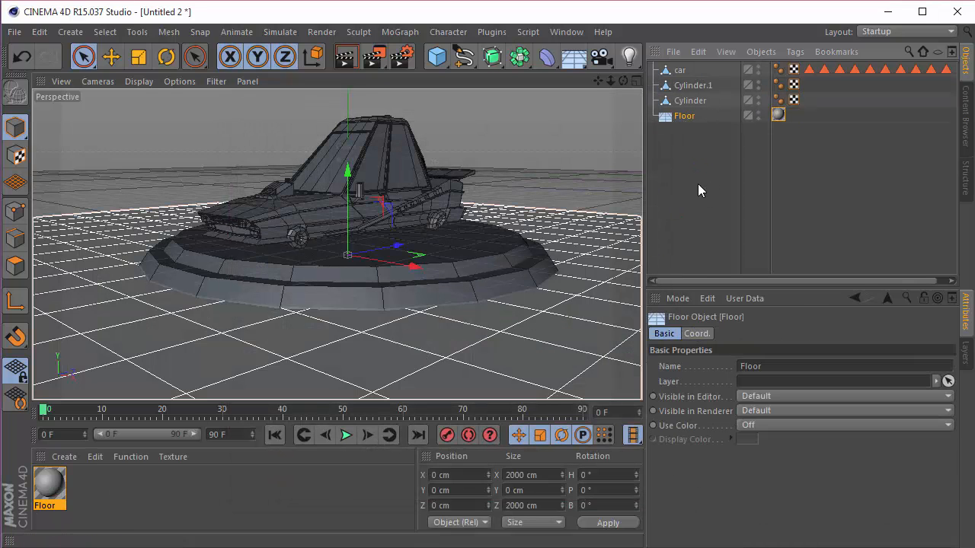
left_click(697, 183)
left_click_drag(623, 81, 565, 169)
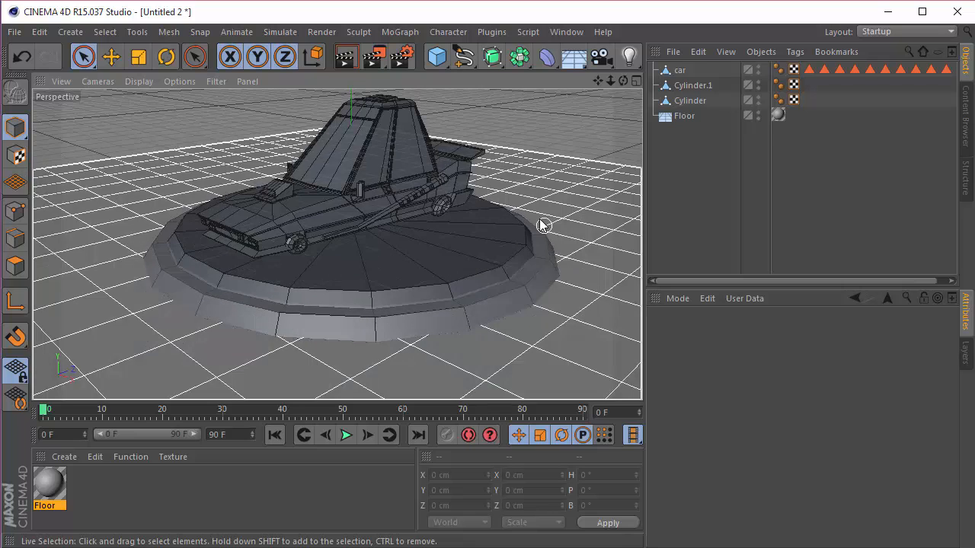
Step: Add a 20 × 100 × 105 cm cube with a fillet of 3 cm radius and 1 subdivision
left_click_drag(437, 57, 560, 79)
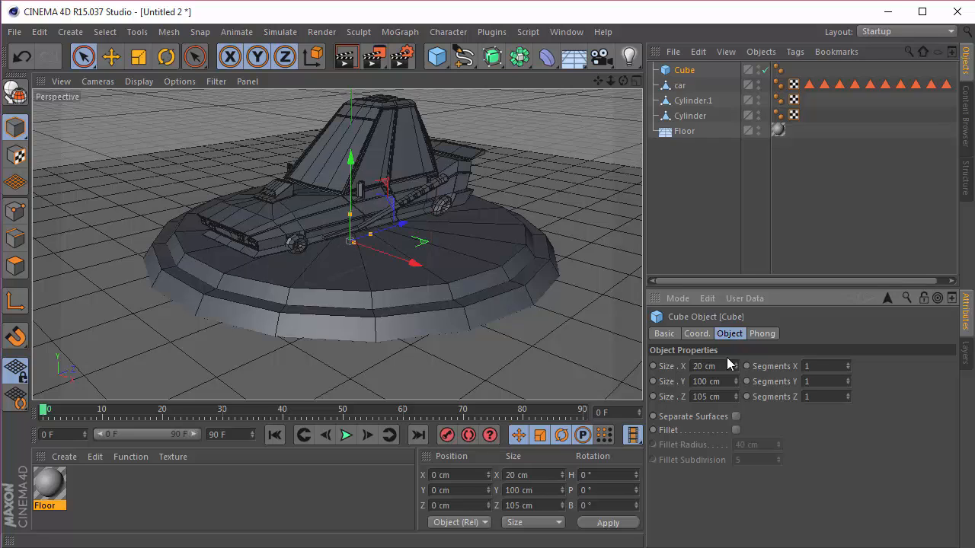
left_click(735, 429)
key("Tab")
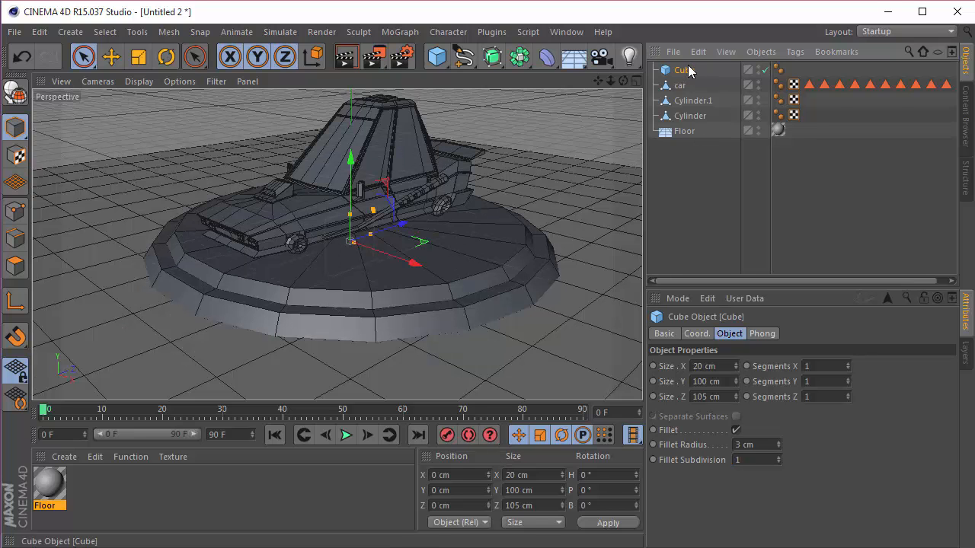
Step: Duplicate the cube and resize the copy to 35 × 70 × 55 cm
key("ctrl+c")
key("ctrl+v")
left_click_drag(720, 368, 647, 369)
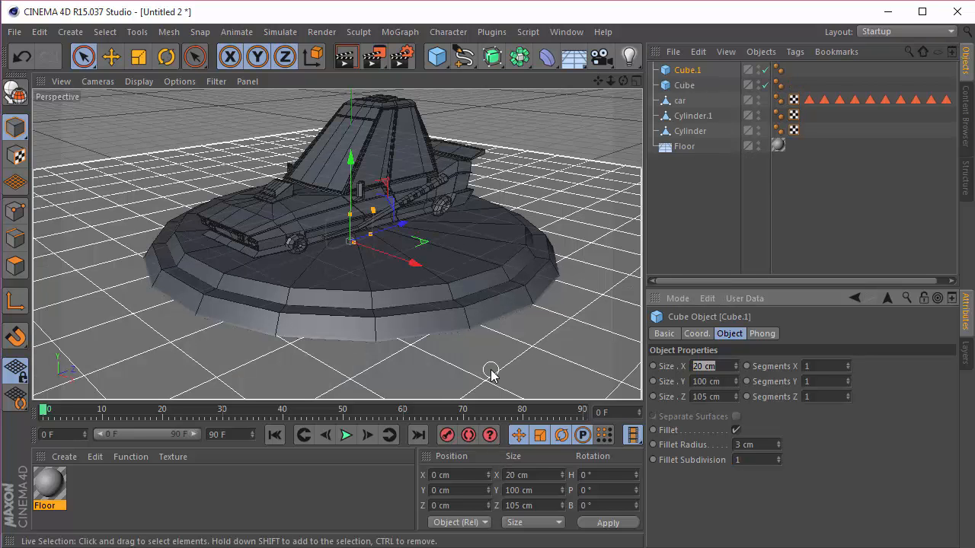
key("Tab")
key("Tab")
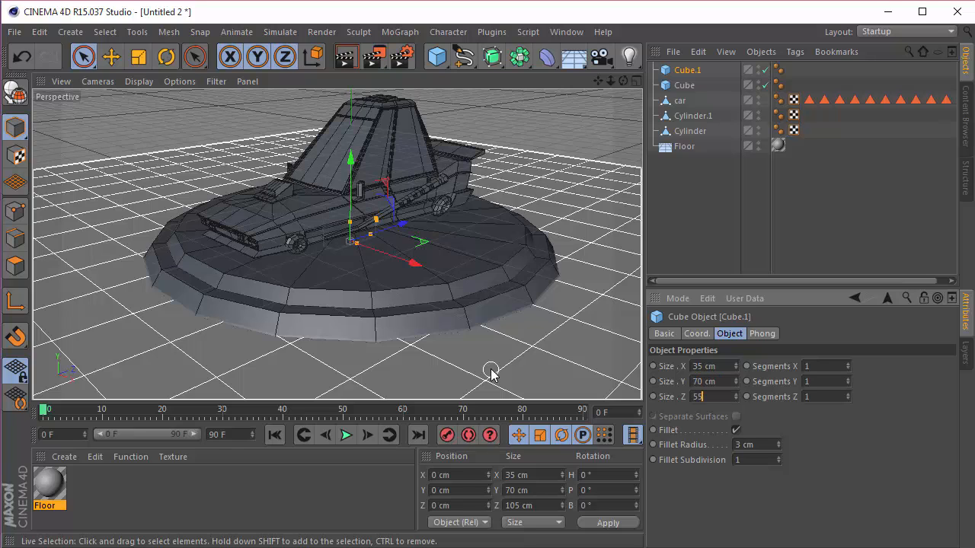
key("Return")
left_click(822, 186)
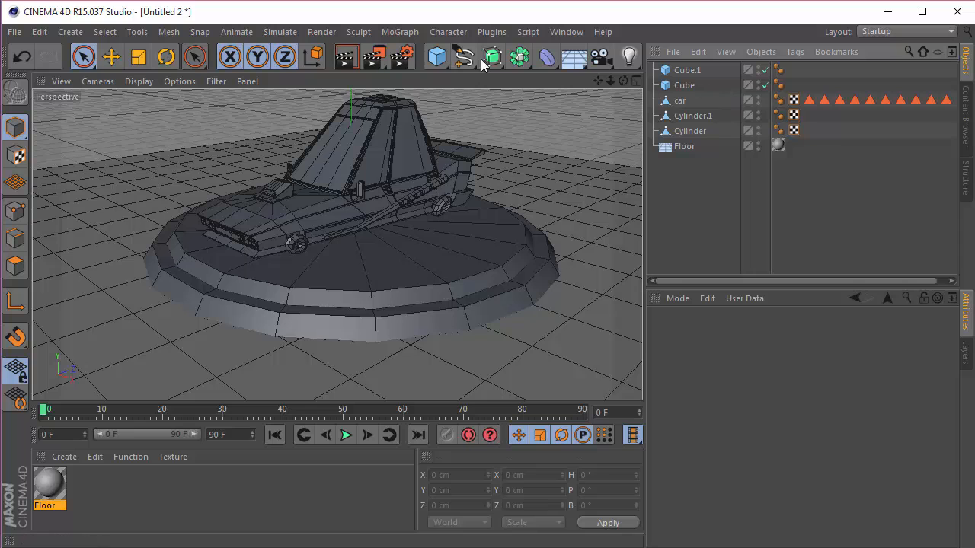
Step: Add a MoGraph Cloner and make the smaller cube, Cube.1, its child
left_click(405, 36)
left_click(422, 149)
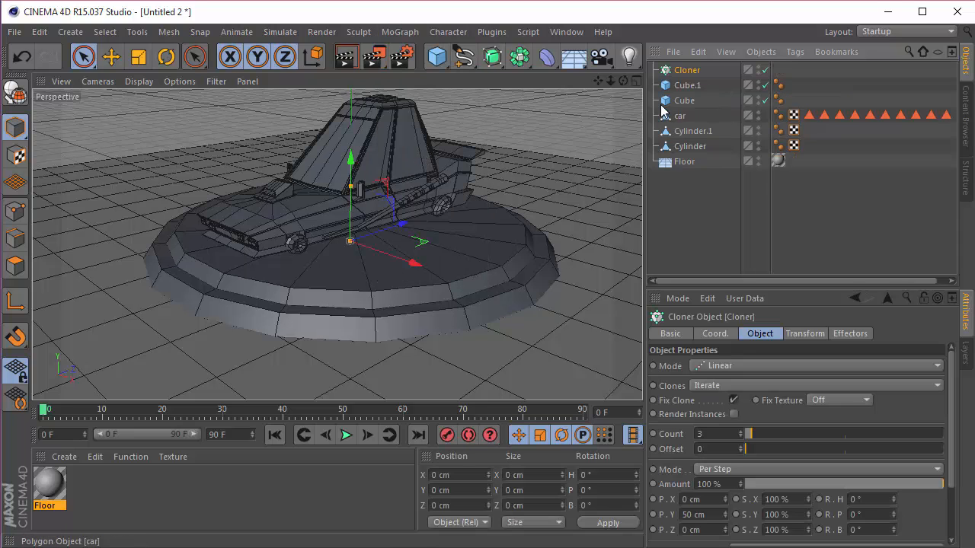
left_click(683, 85)
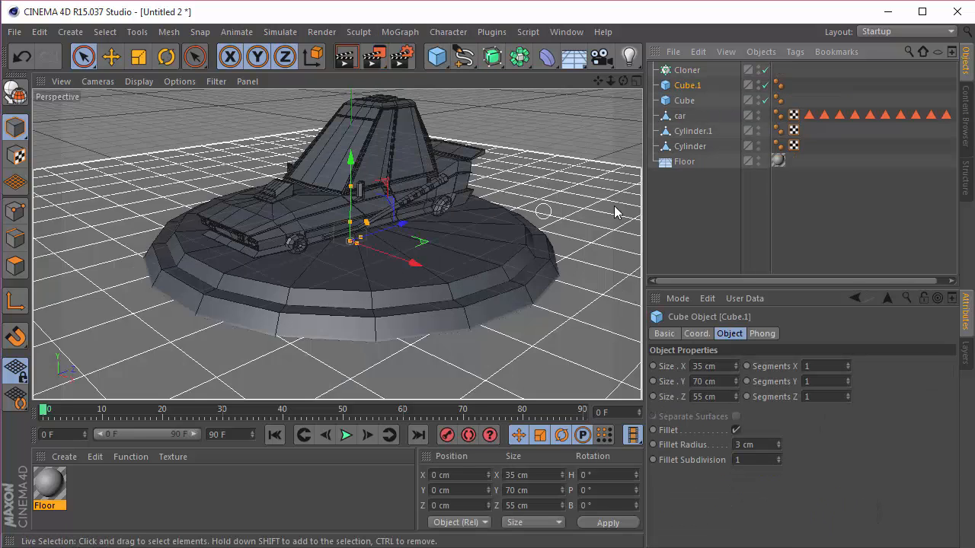
left_click_drag(686, 79, 693, 68)
left_click(692, 68)
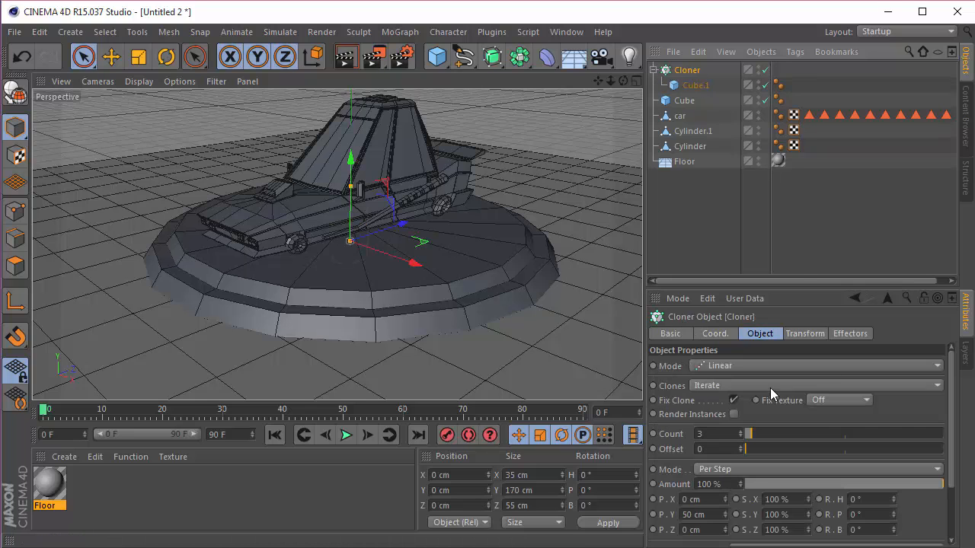
Step: Switch the Cloner to Radial mode with a radius of about 315 cm on the XZ plane
left_click(723, 366)
left_click(734, 415)
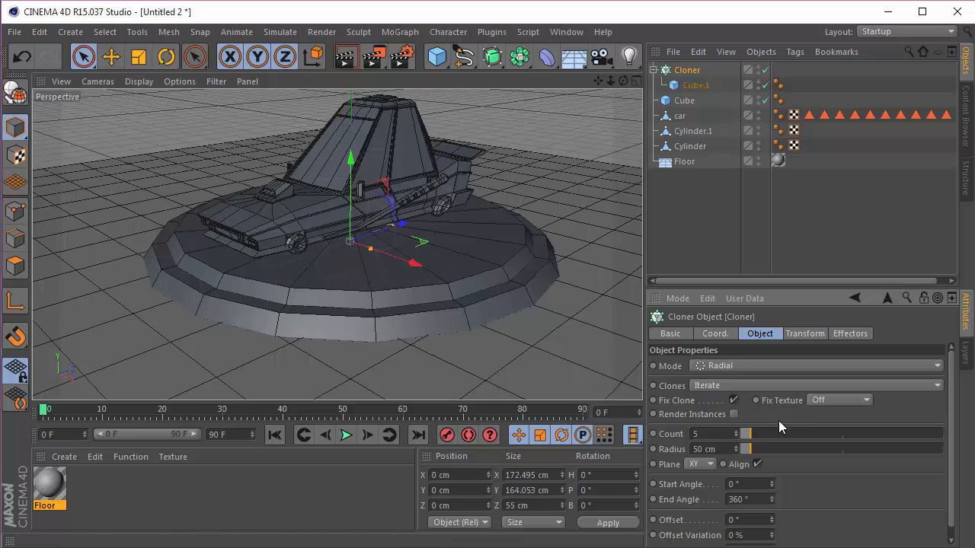
left_click_drag(745, 448, 805, 449)
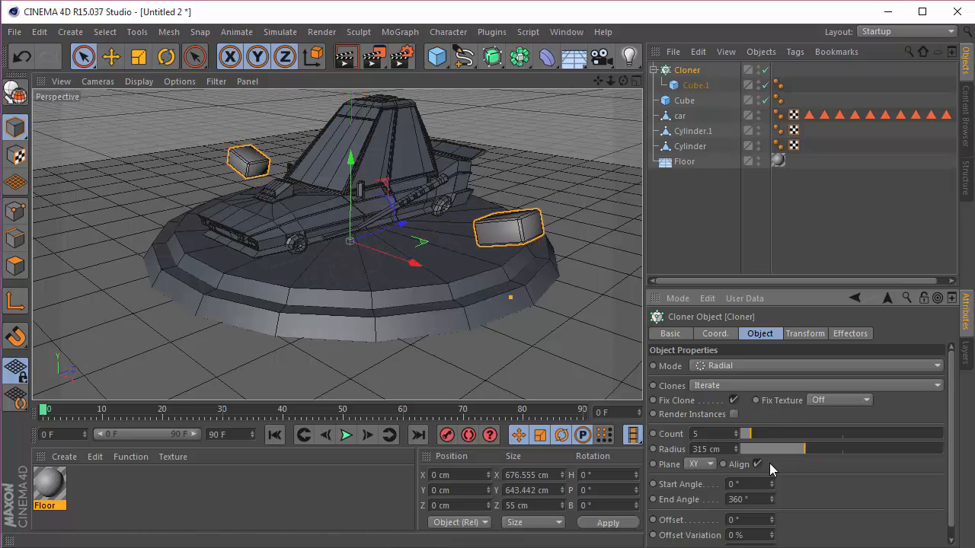
left_click(707, 463)
left_click(694, 510)
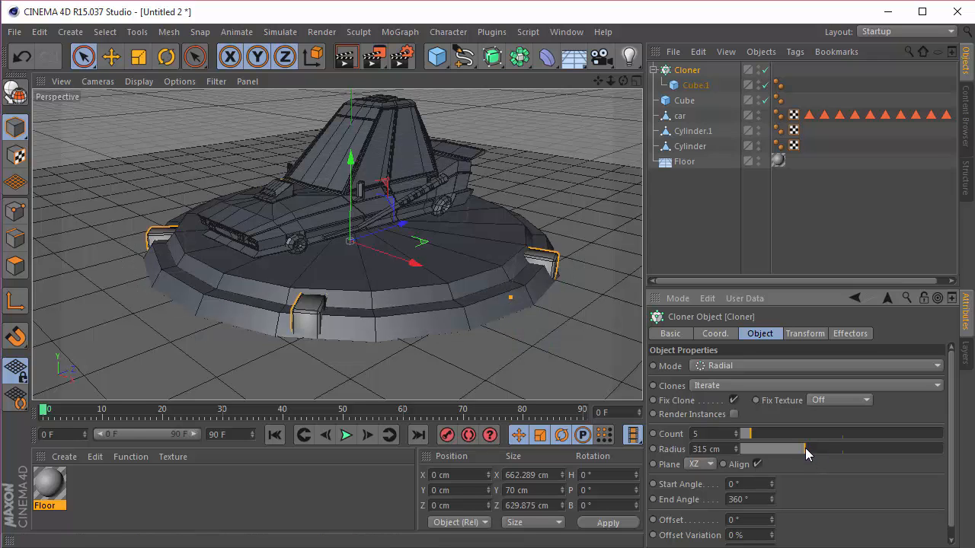
Step: Enlarge the Cloner's radius to 360 cm and set its count to 18
left_click_drag(805, 448, 815, 453)
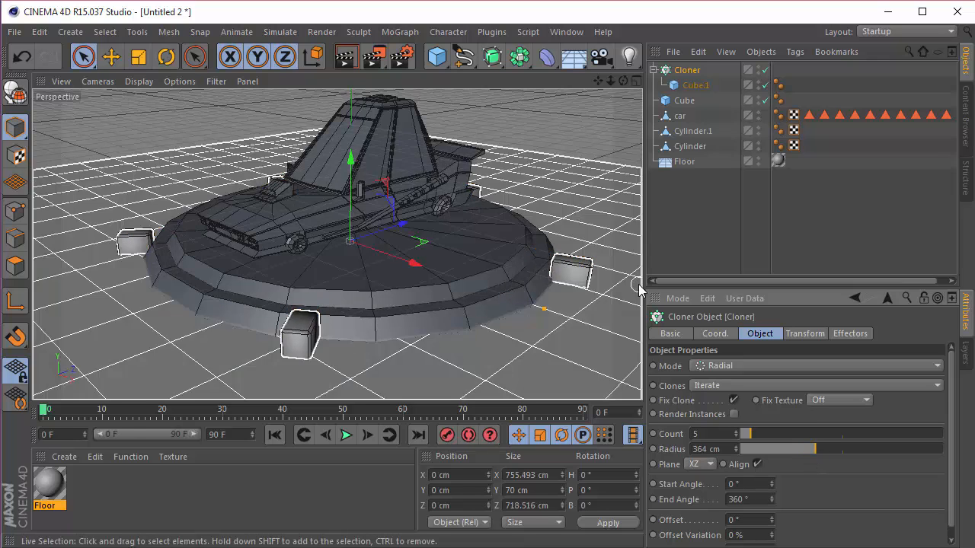
scroll(533, 270, "up", 5)
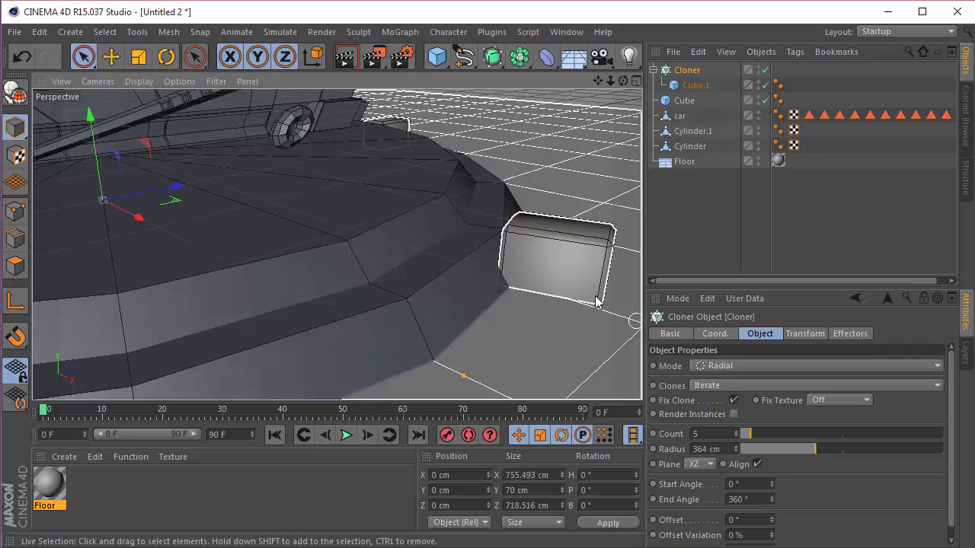
left_click_drag(815, 454, 814, 455)
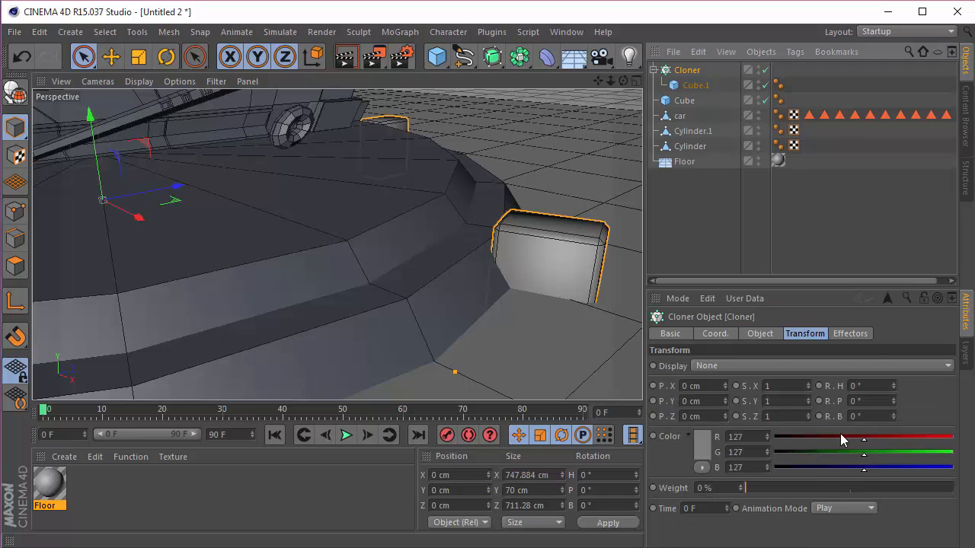
left_click(760, 333)
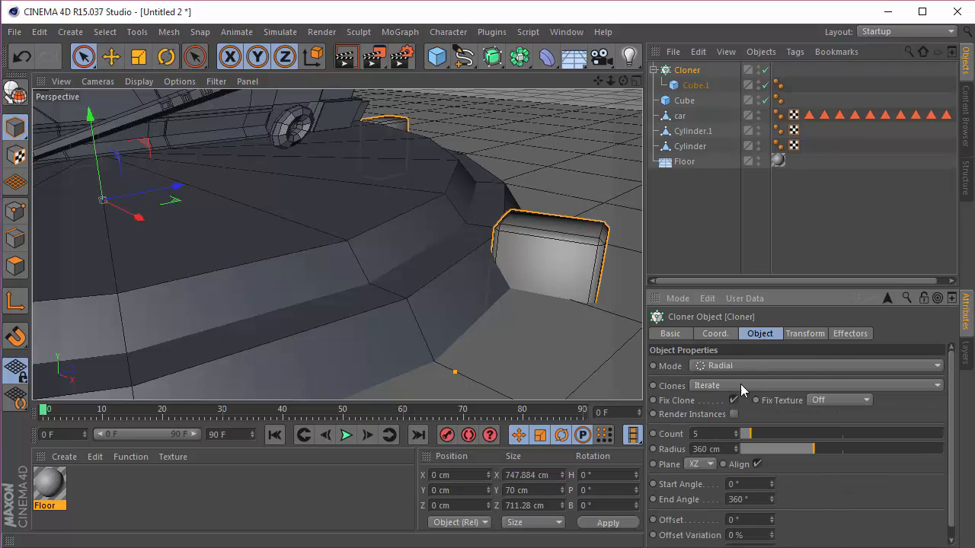
scroll(463, 267, "down", 10)
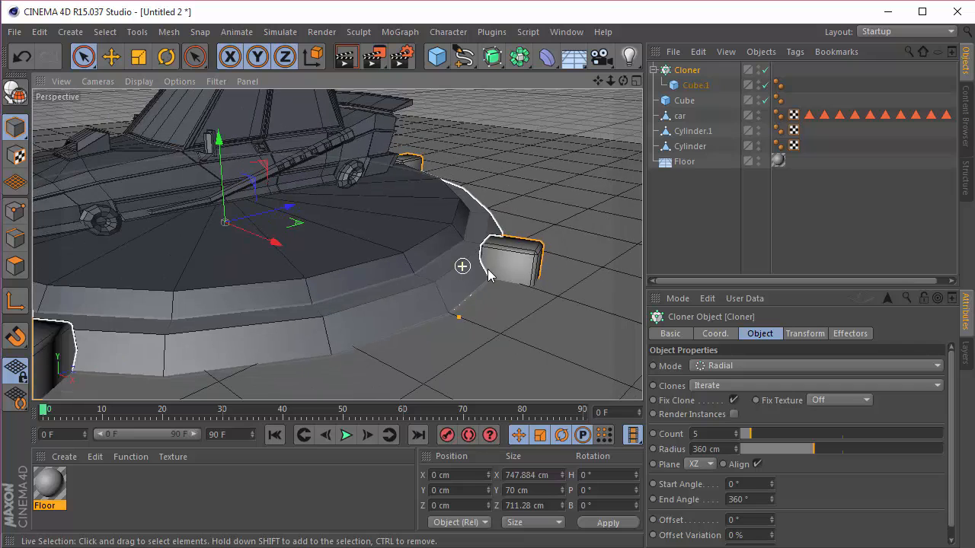
key("Return")
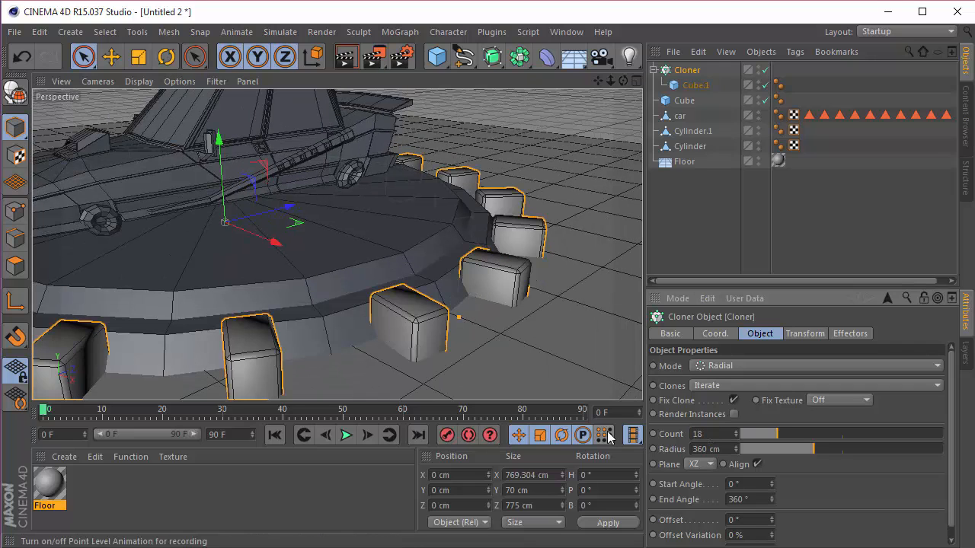
Step: Fine-tune the Cloner's radius to 358 cm against the turntable's outer edge
double_click(725, 450)
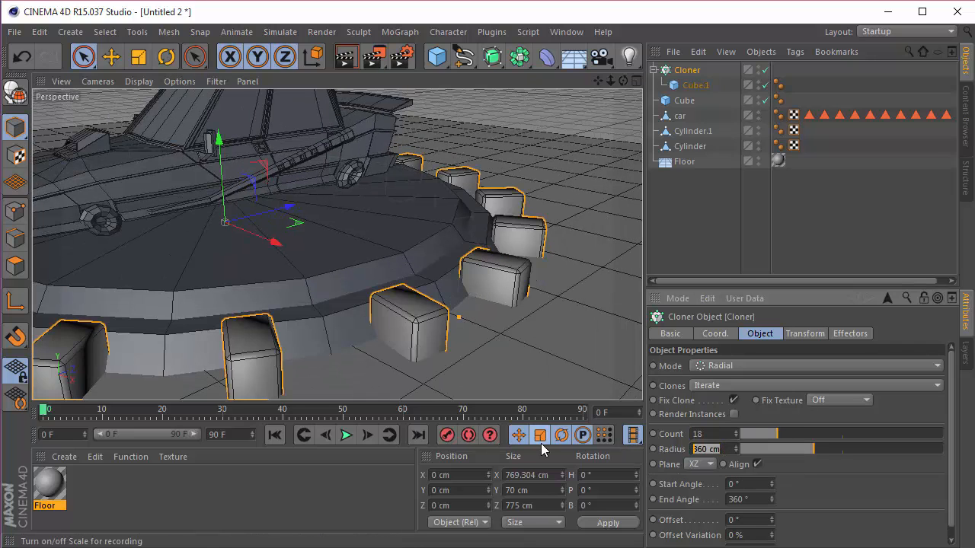
type("352")
key("Return")
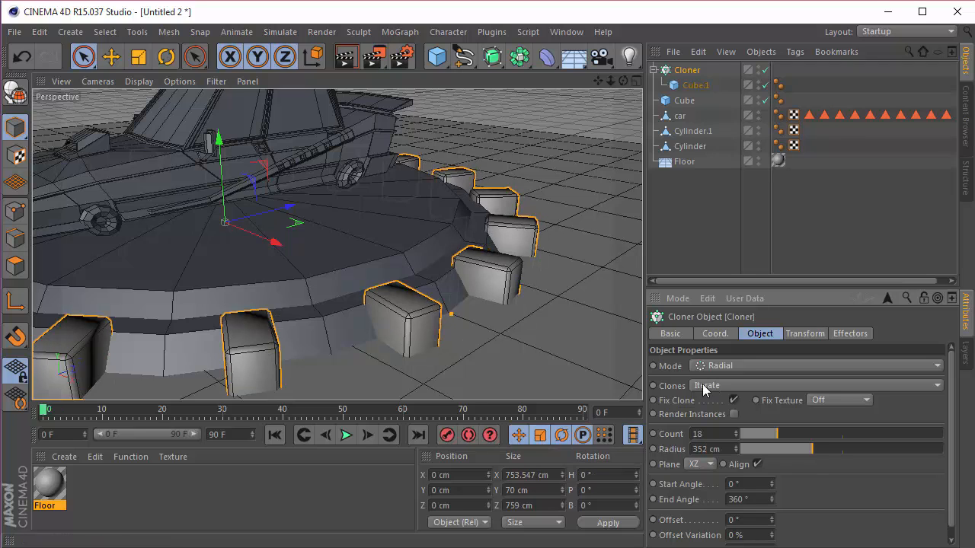
left_click_drag(733, 456, 737, 451)
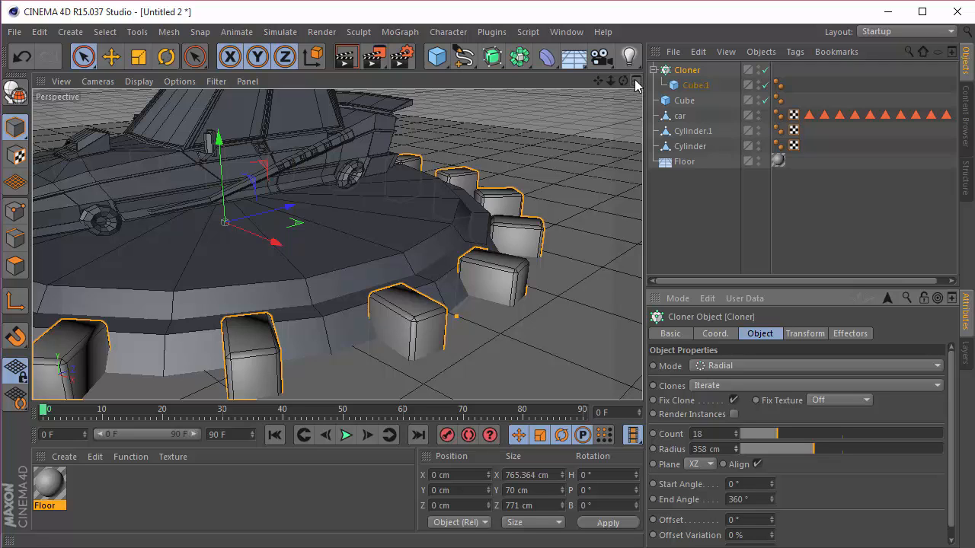
Step: Tilt the cloned cubes by setting the Cloner's transform pitch rotation (R.P) to -55°
left_click(804, 334)
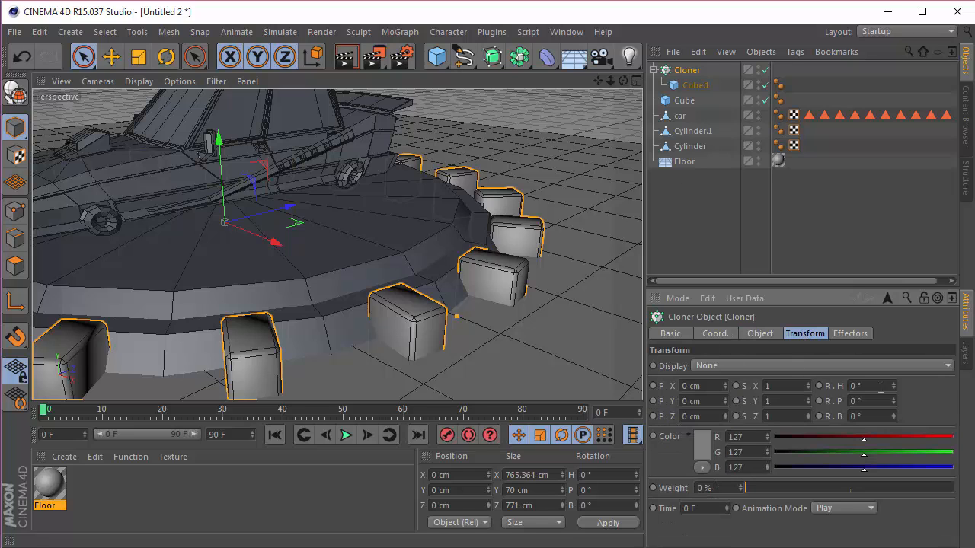
type("-55")
key("Return")
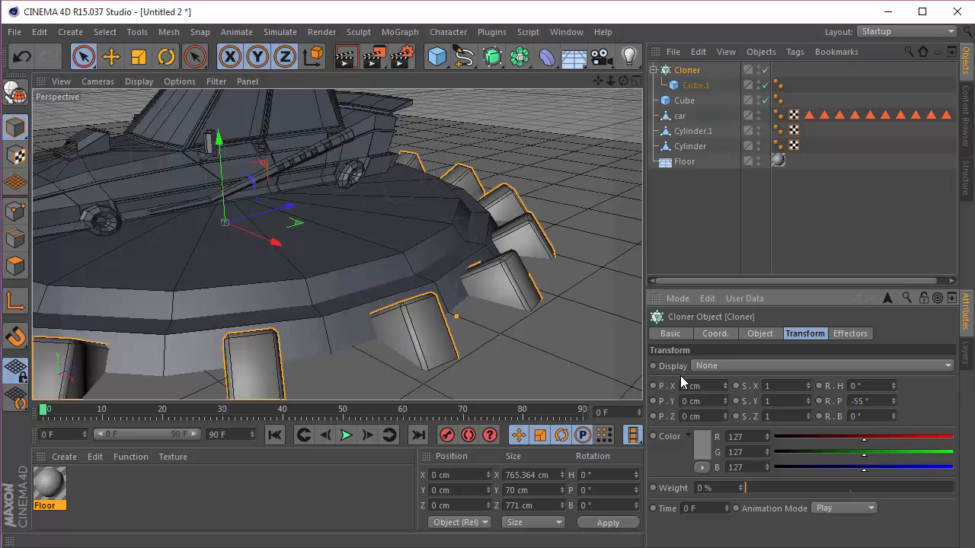
scroll(353, 373, "up", 3)
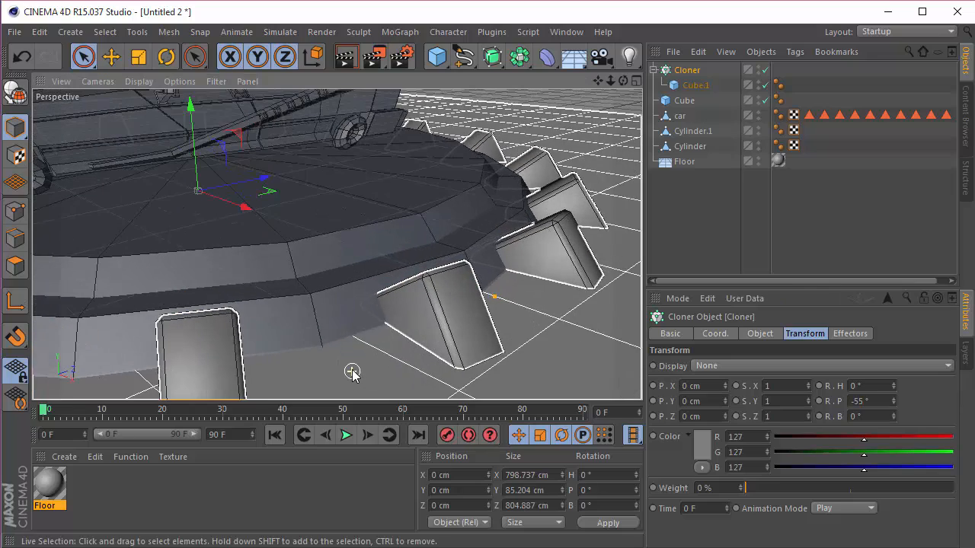
left_click_drag(623, 81, 626, 83)
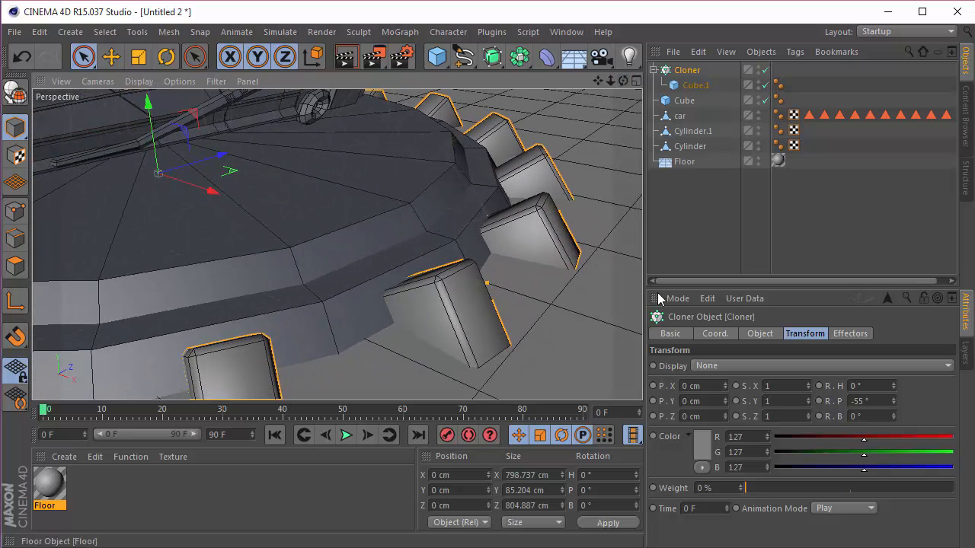
Step: Reduce the Cloner's radius to 331 cm so the tilted cubes sink into the turntable's rim
left_click(759, 334)
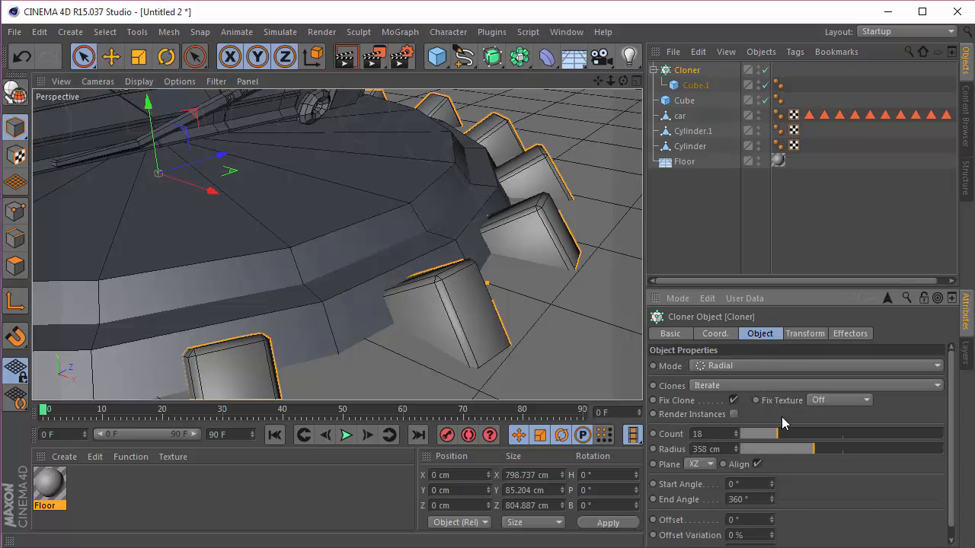
left_click_drag(736, 447, 739, 480)
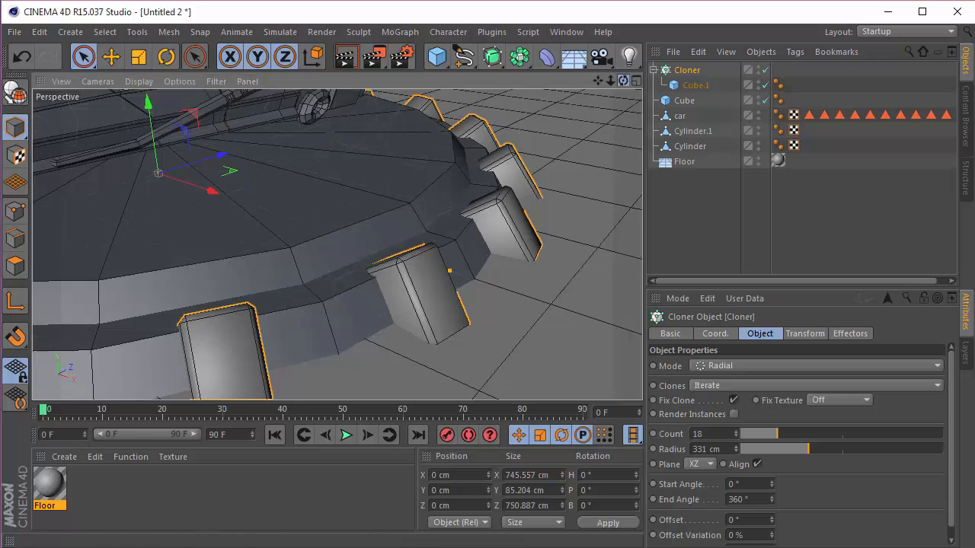
left_click_drag(623, 81, 627, 81)
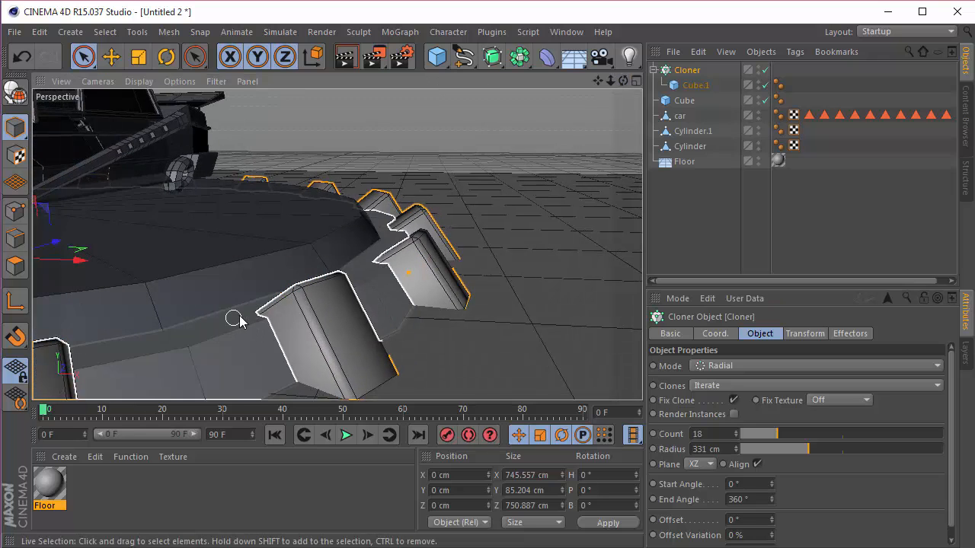
scroll(468, 257, "down", 3)
scroll(468, 256, "up", 3)
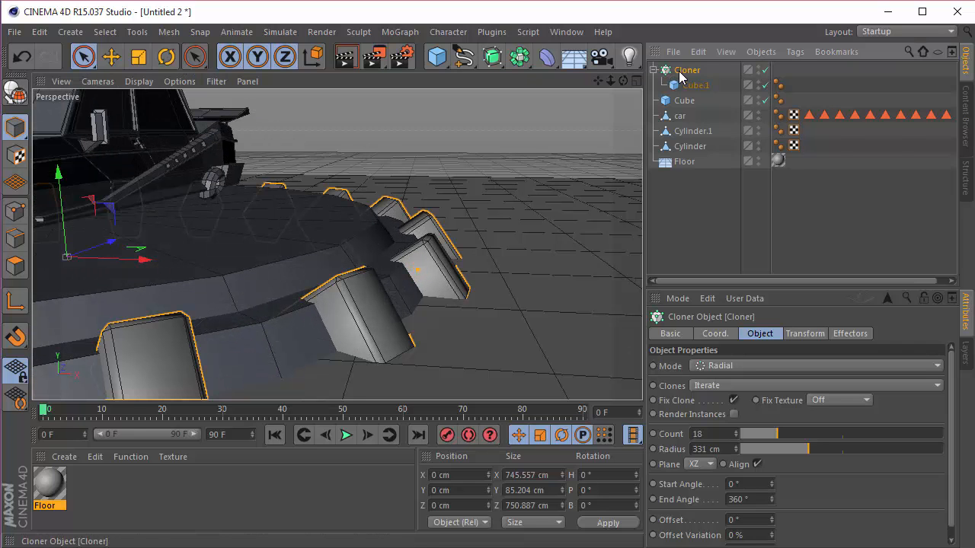
Step: Duplicate the Cloner and replace the copy's child Cube.1 with the larger Cube
key("ctrl+v")
left_click_drag(684, 129, 684, 104)
left_click_drag(689, 78, 689, 74)
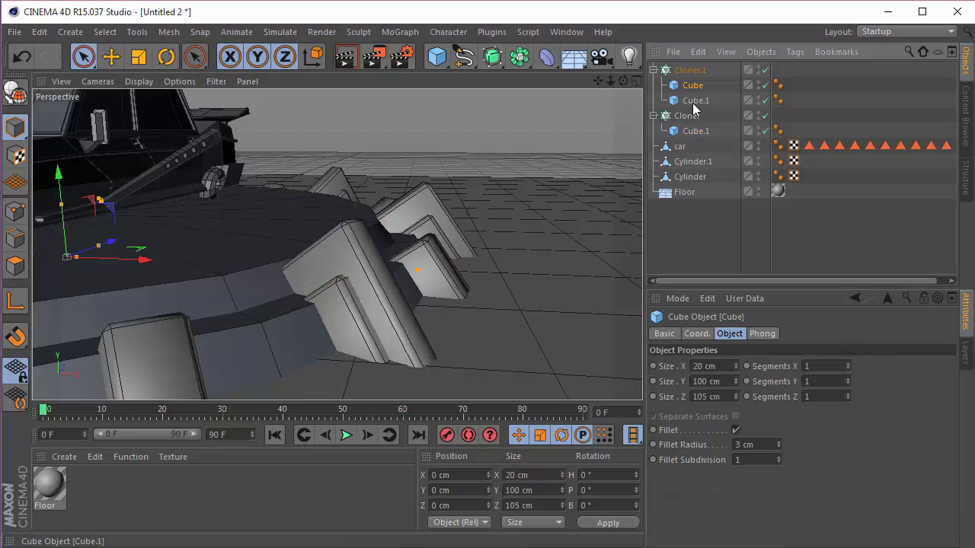
left_click(692, 102)
key("Delete")
Step: Enlarge the duplicated cloner's radius, first to 352 cm and further to 375 cm
scroll(539, 156, "down", 3)
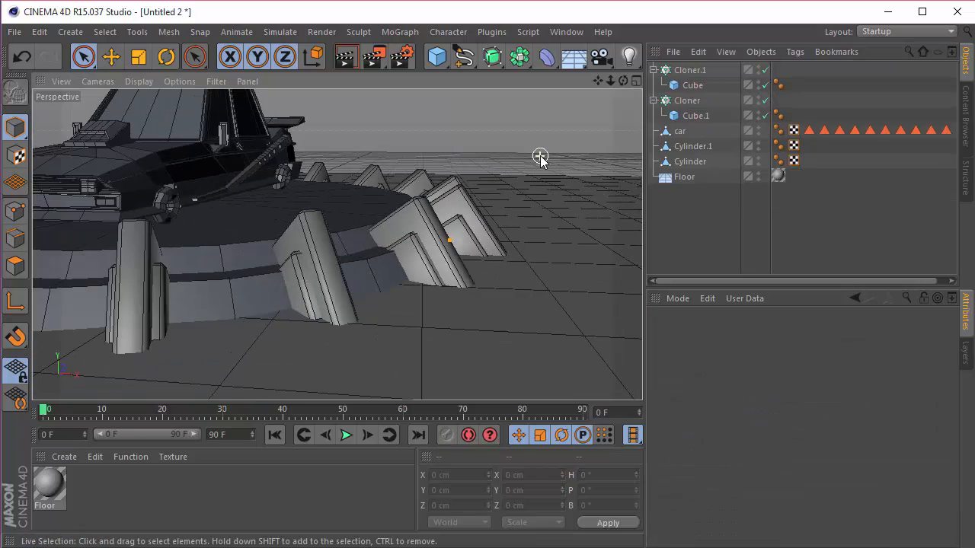
left_click_drag(622, 80, 358, 244)
left_click(690, 70)
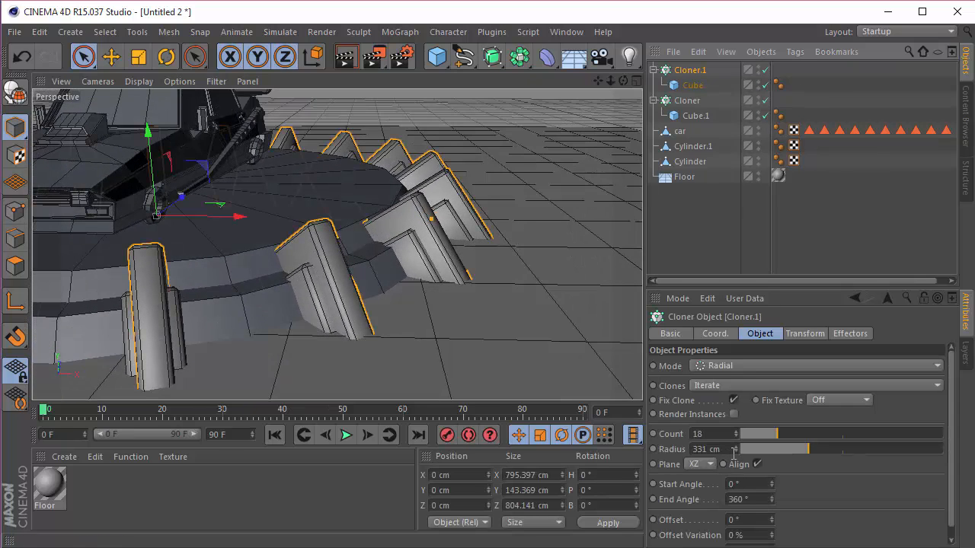
left_click(733, 449)
type("352")
key("Return")
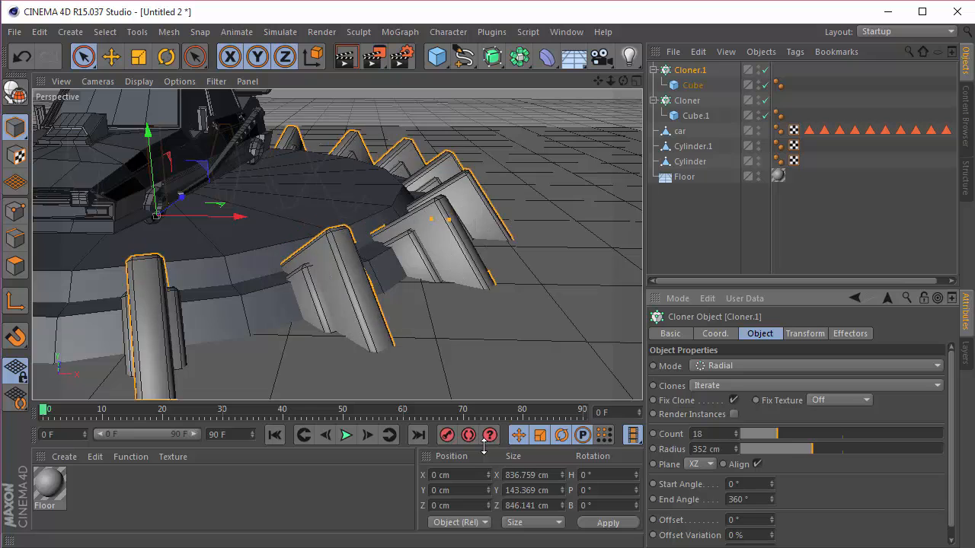
left_click_drag(623, 80, 350, 246)
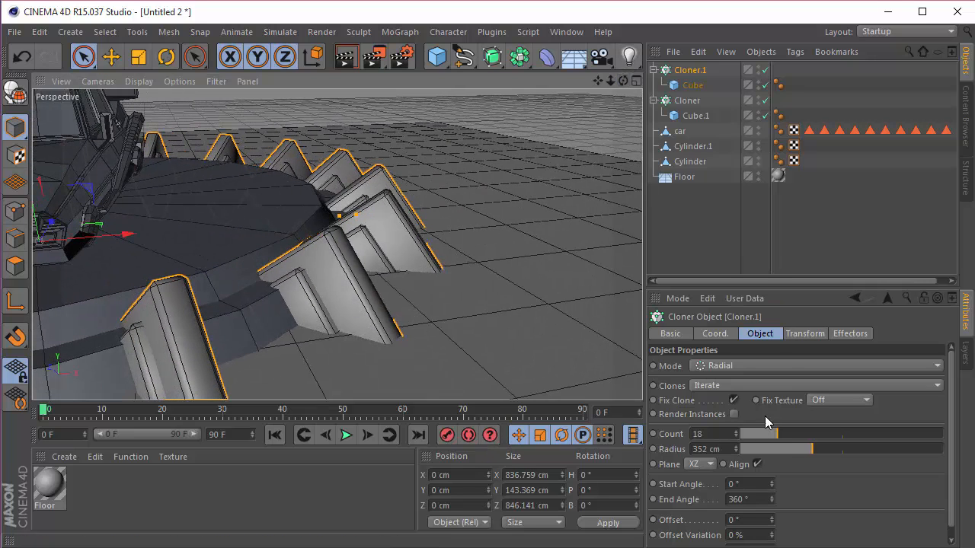
left_click_drag(734, 446, 752, 447)
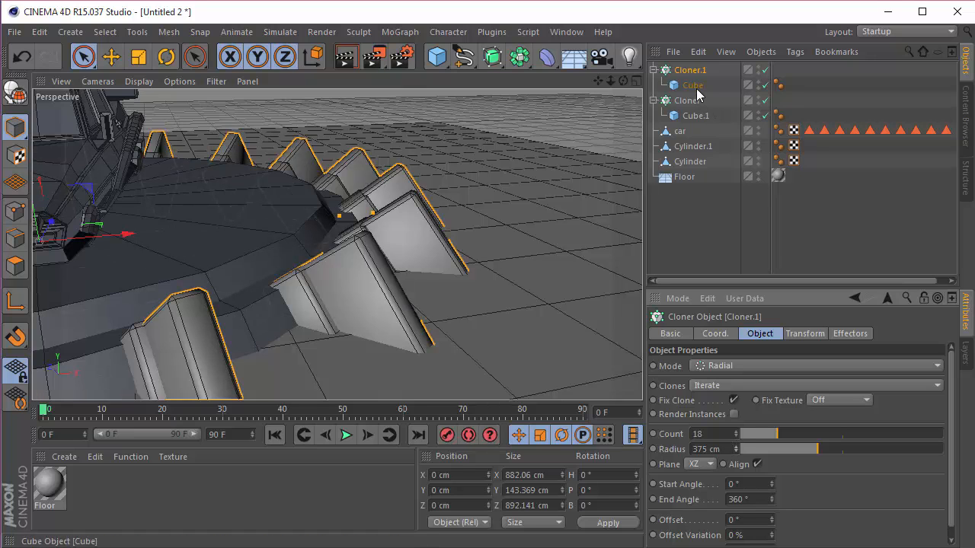
Step: Set the big-cube cloner's P.Y position to -20 cm and its radius to 352 cm
left_click(593, 143)
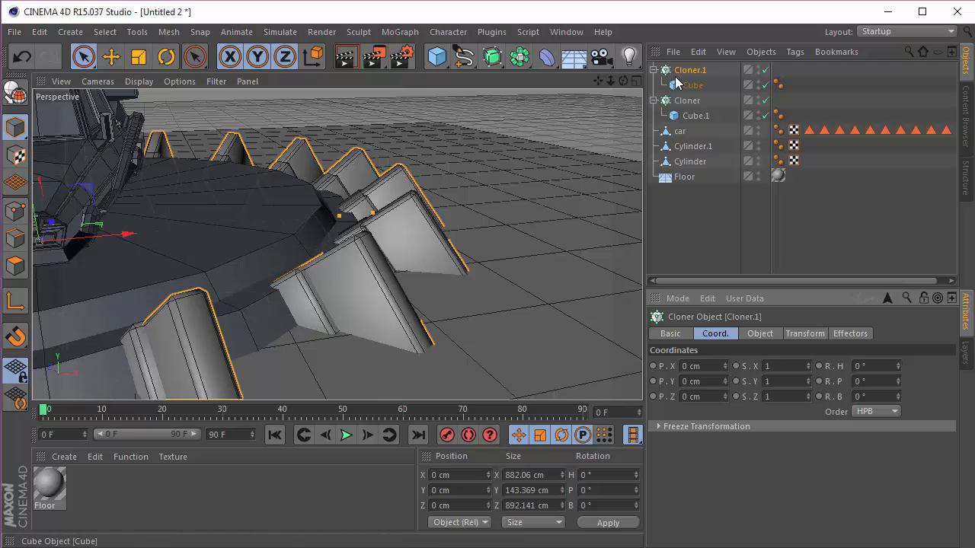
left_click(695, 381)
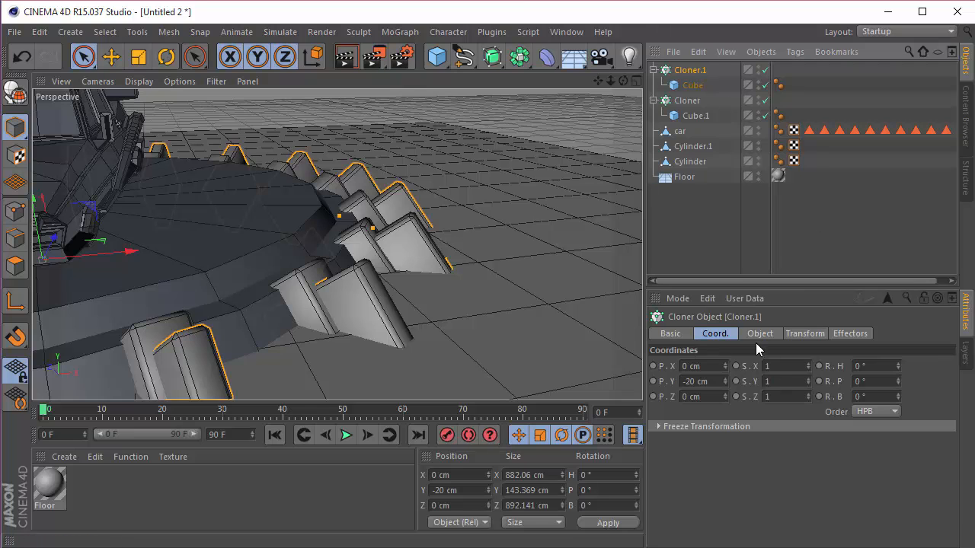
left_click(758, 335)
left_click_drag(737, 452, 557, 449)
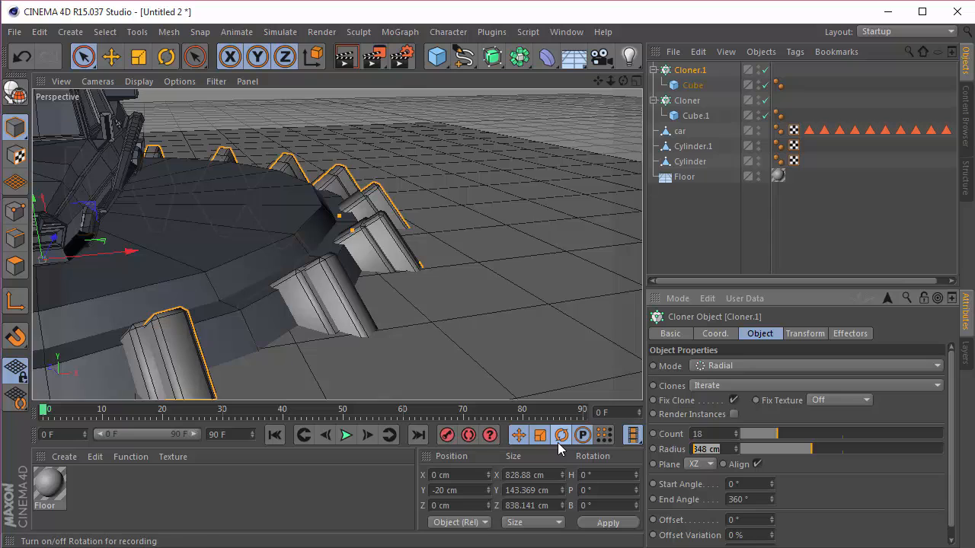
type("352")
key("Return")
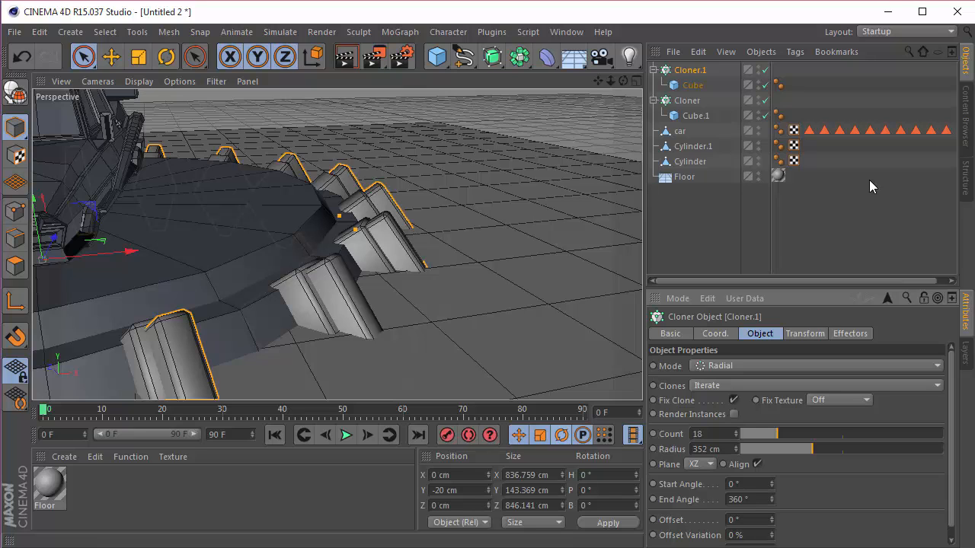
Step: Lower the original small-cube Cloner by setting its P.Y position to -20 cm
left_click(687, 100)
left_click(716, 334)
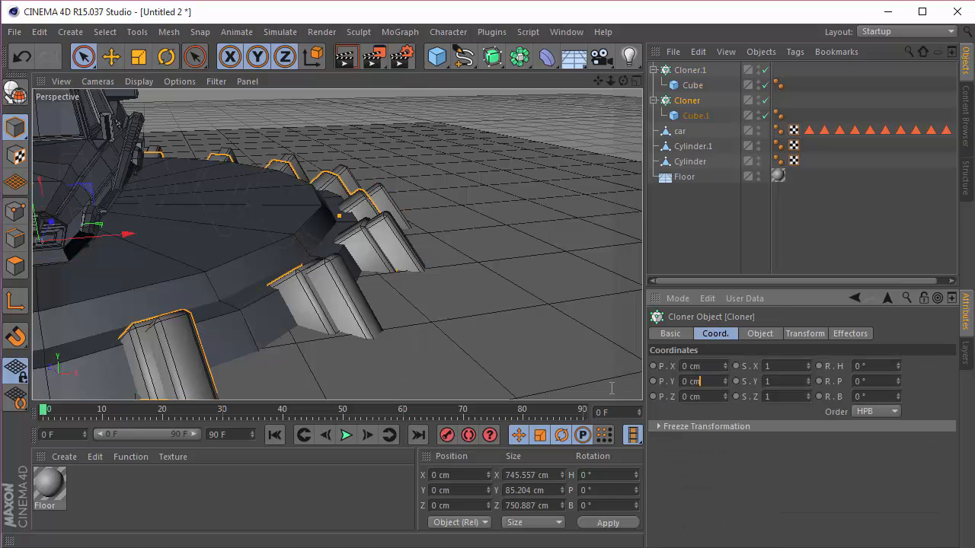
key("BackSpace")
key("BackSpace")
key("BackSpace")
key("BackSpace")
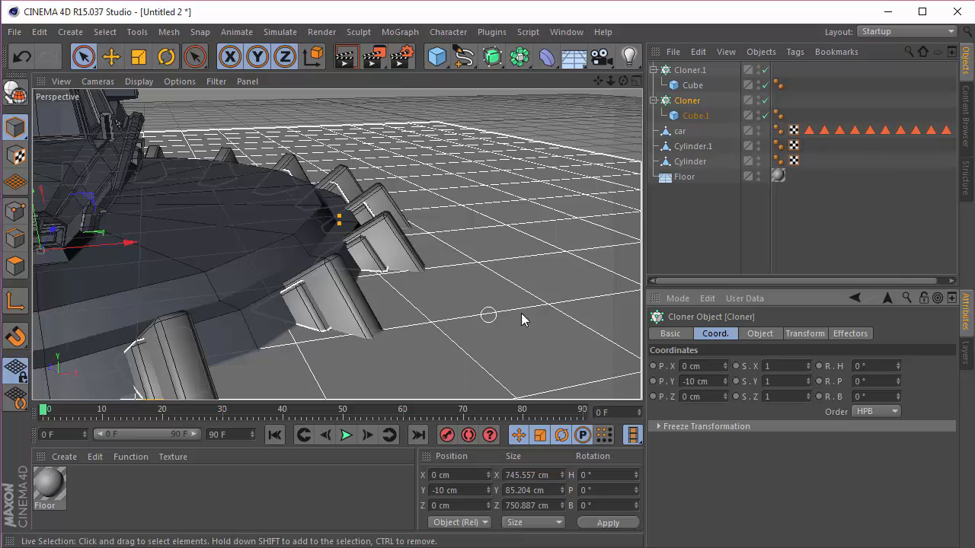
type("-20")
key("Return")
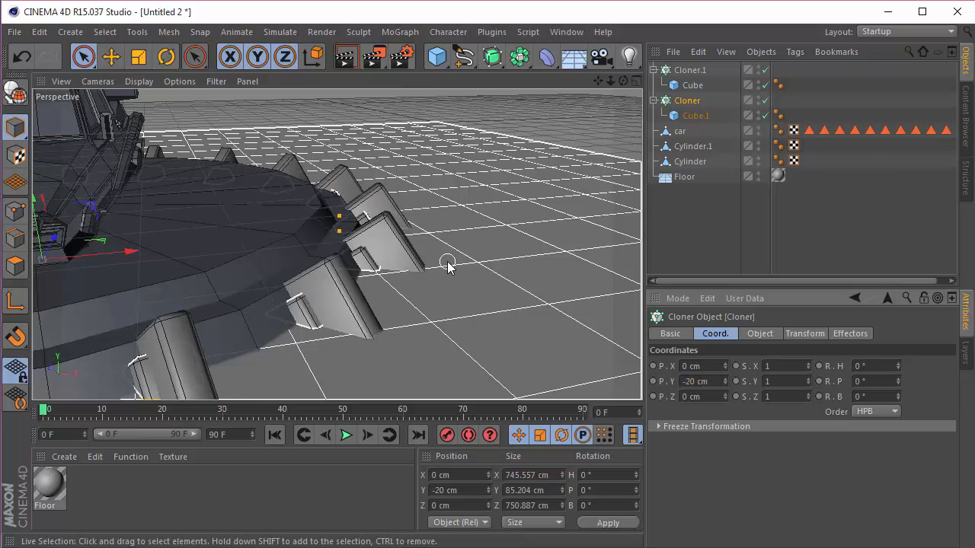
Step: Fine-tune the big-cube cloner's radius to 349 cm so its cubes meet the turntable's rim
scroll(385, 247, "down", 3)
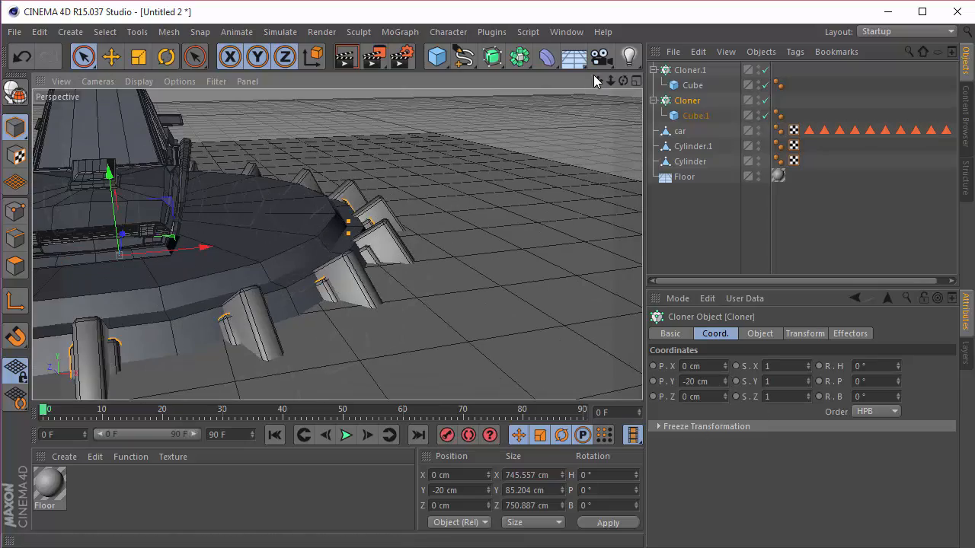
left_click_drag(623, 81, 338, 244)
left_click(685, 70)
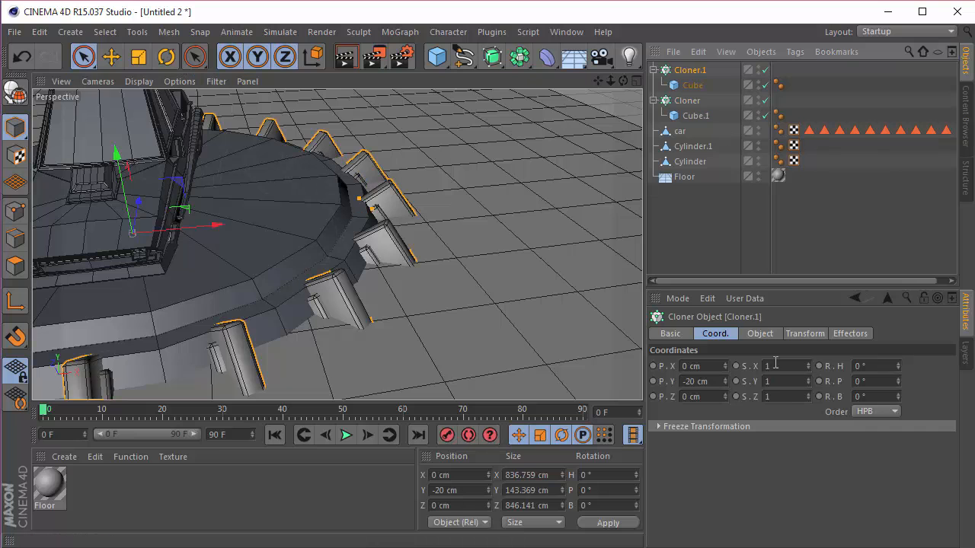
left_click(747, 335)
scroll(322, 252, "up", 5)
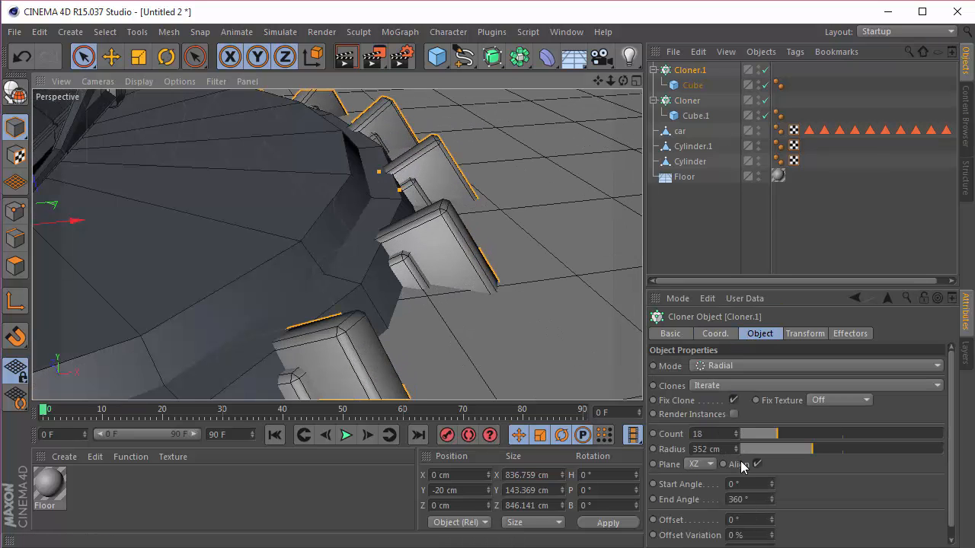
left_click(736, 452)
left_click(737, 452)
left_click(736, 452)
scroll(555, 161, "down", 3)
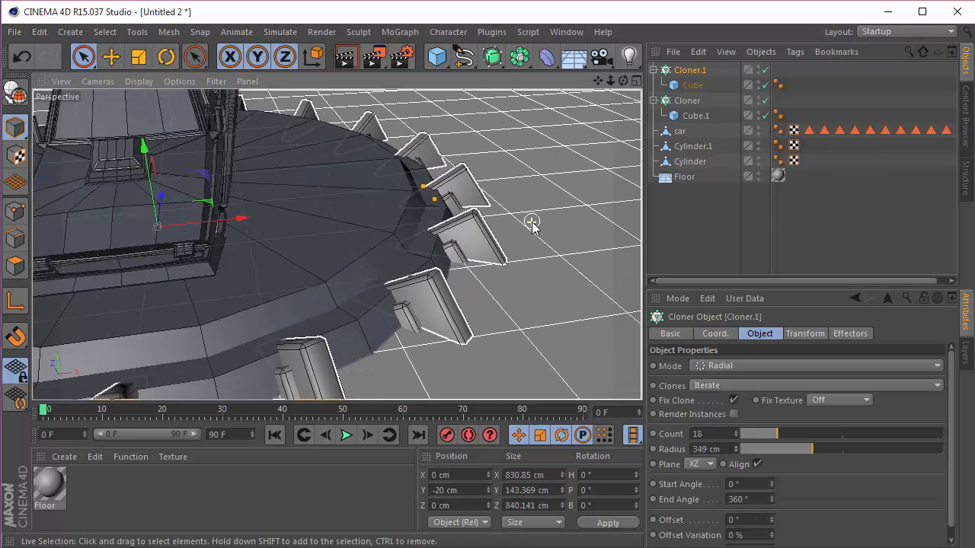
Step: Raise the small-cube Cloner to a P.Y position of -15 cm
left_click(680, 103)
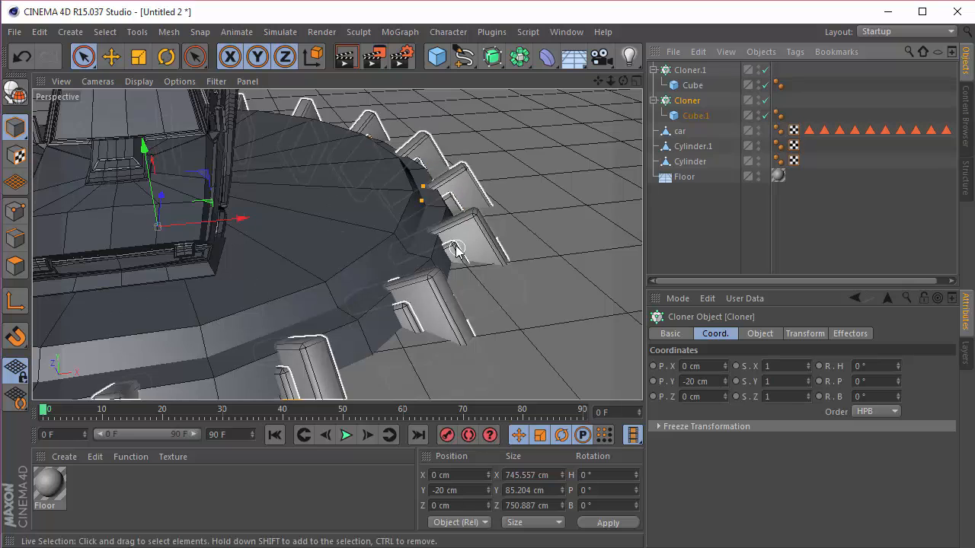
left_click_drag(717, 383, 499, 372)
type("-15")
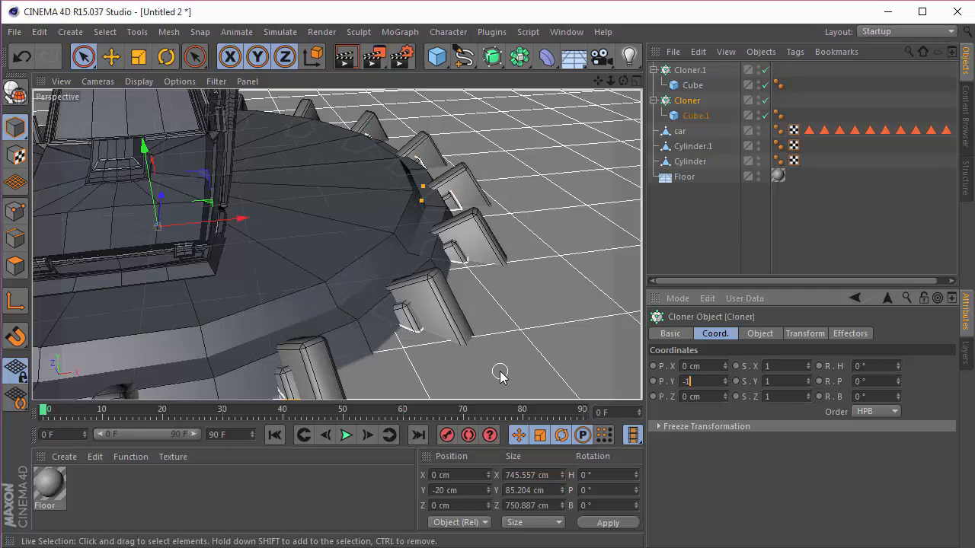
key("Return")
left_click(677, 231)
scroll(350, 218, "down", 3)
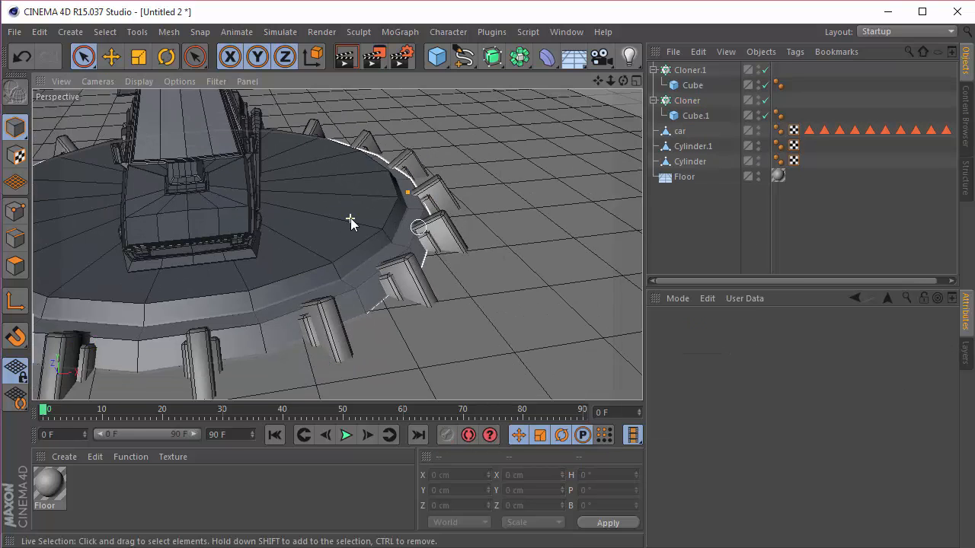
Step: Rotate both cloners together to a heading (R.H) of 10°, aligning the cubes with the turntable's segments in the top view
left_click(653, 100)
left_click(653, 69)
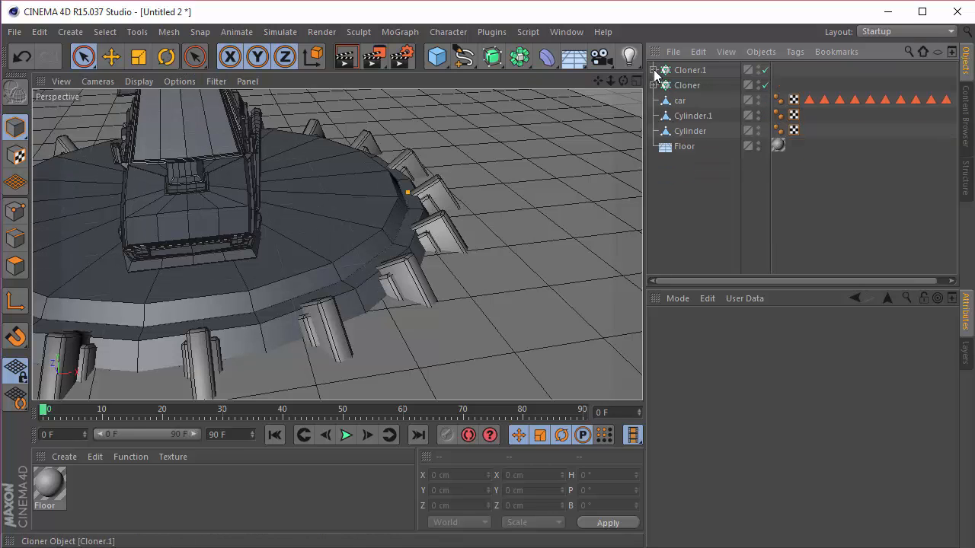
left_click(689, 69)
left_click(678, 85, "shift")
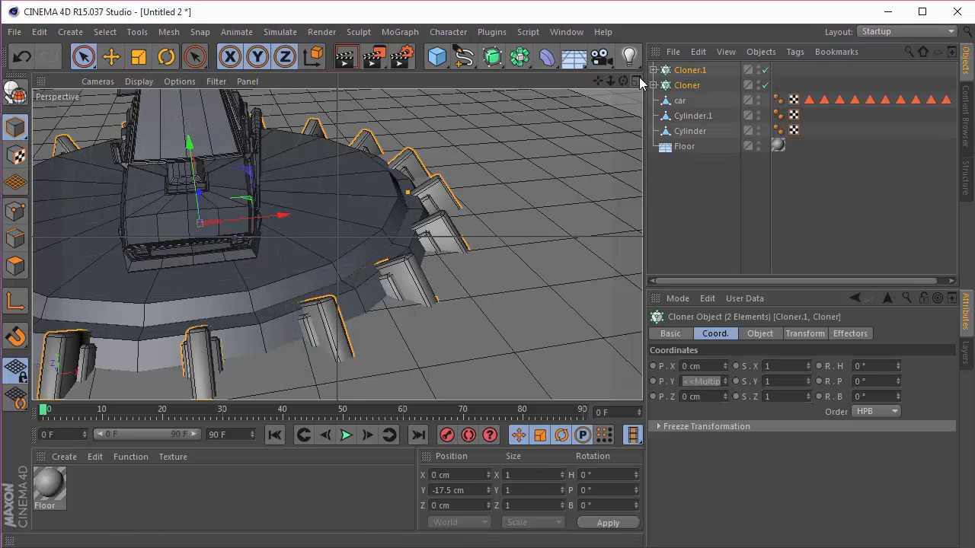
left_click(639, 77)
left_click(638, 80)
scroll(426, 212, "up", 10)
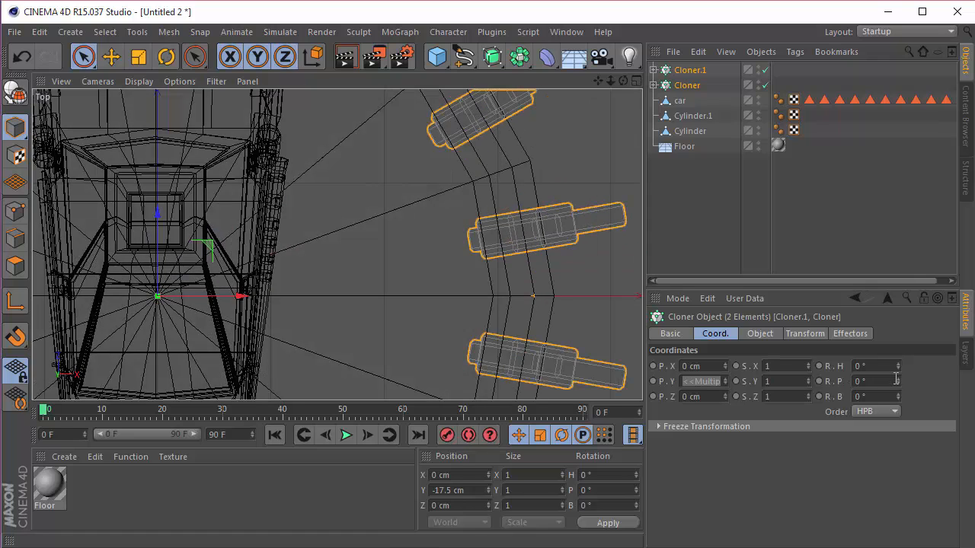
left_click_drag(898, 368, 898, 361)
scroll(484, 285, "down", 5)
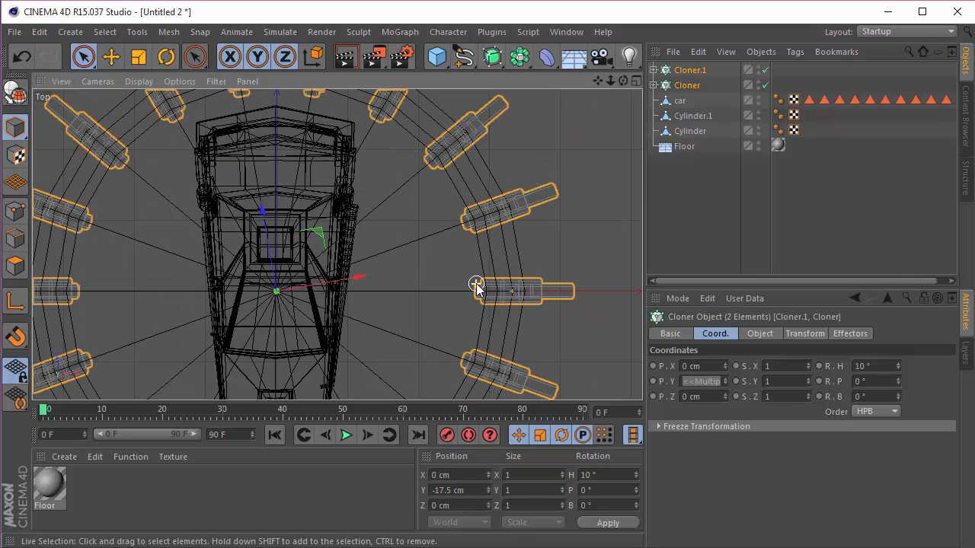
Step: Return to the perspective view and change its display to shading without wireframe lines
left_click(634, 81)
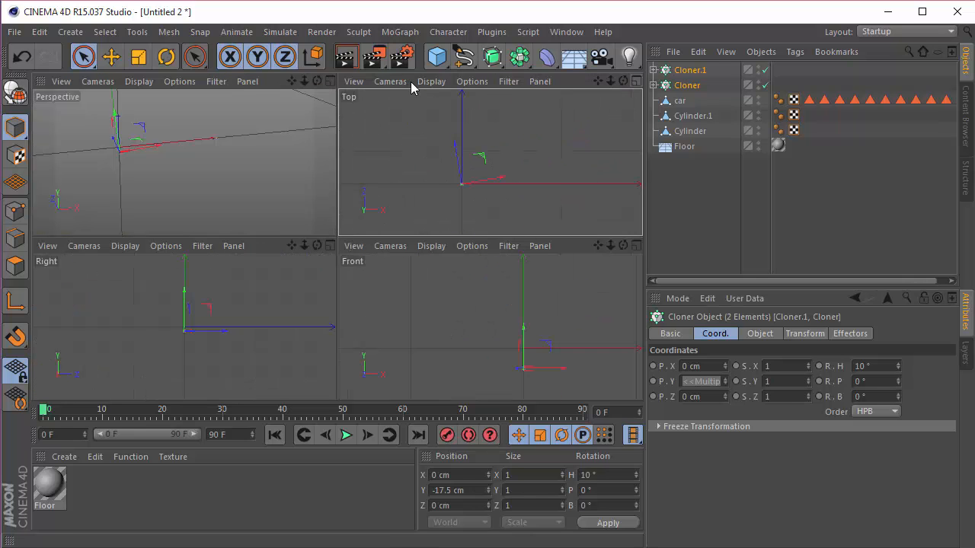
left_click(330, 82)
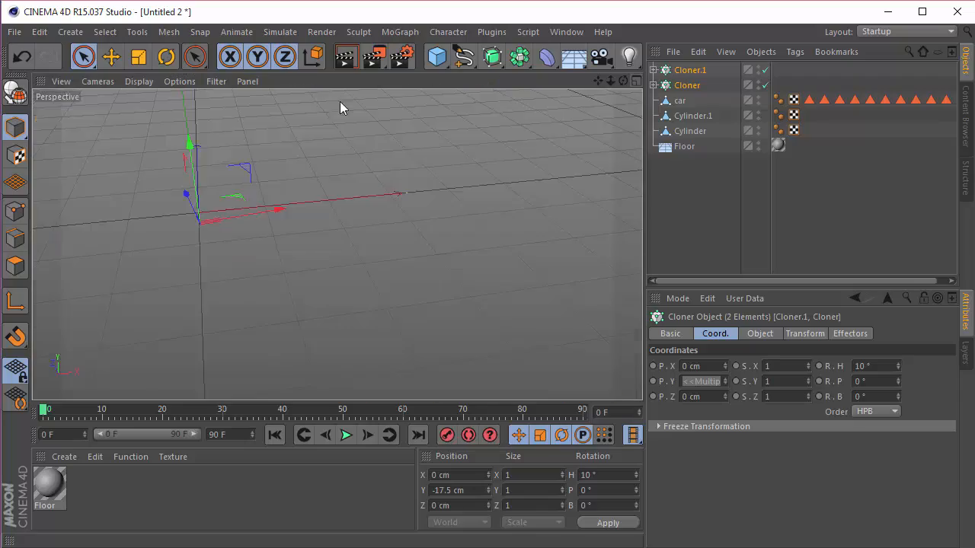
left_click_drag(623, 82, 594, 91)
left_click(580, 125)
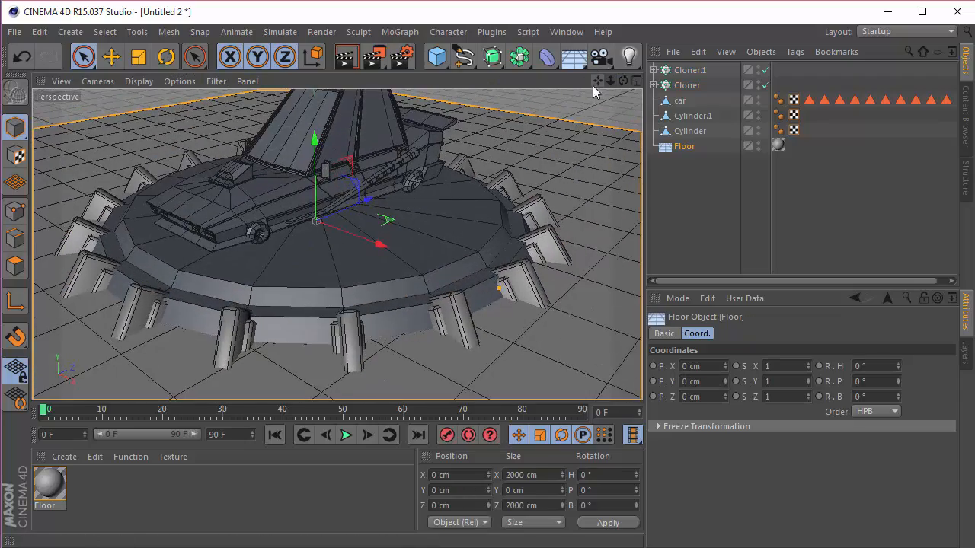
scroll(550, 118, "up", 2)
left_click(141, 83)
left_click(169, 104)
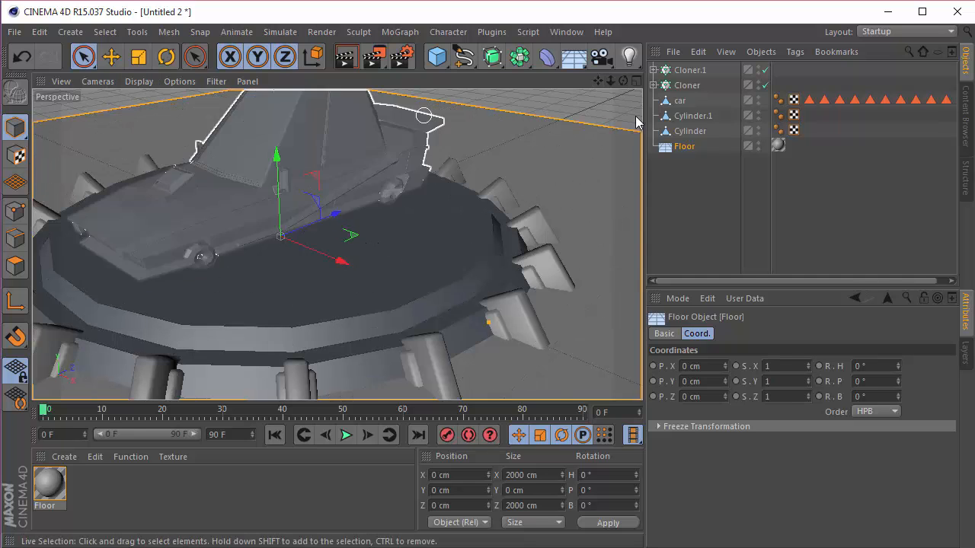
Step: Delete the Phong tags from the car, Cylinder.1 and Cylinder to give them a faceted low-poly look
mouse_move(622, 81)
left_mouse_down()
mouse_move(628, 67)
mouse_move(617, 83)
mouse_move(596, 83)
left_mouse_up()
left_click(777, 130)
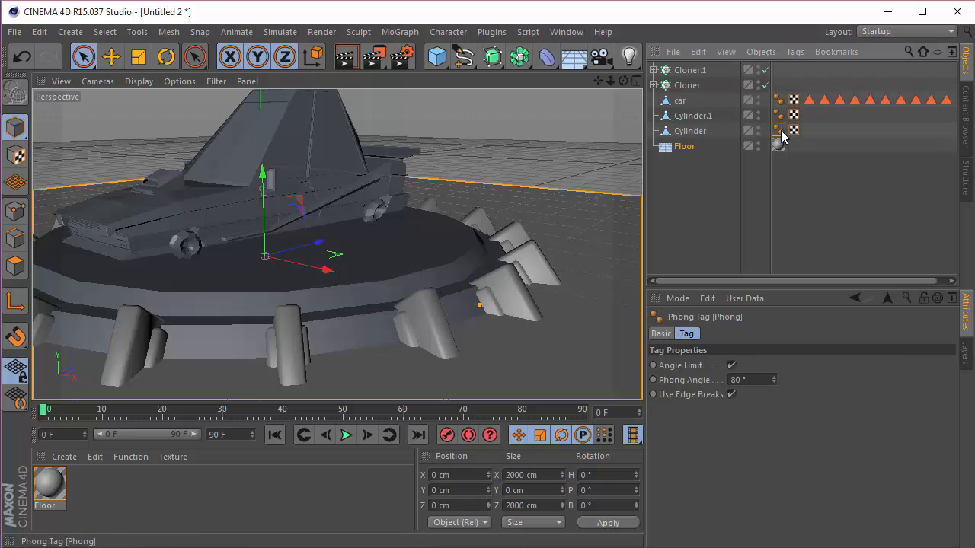
left_click(778, 115, "shift")
left_click(777, 101, "shift")
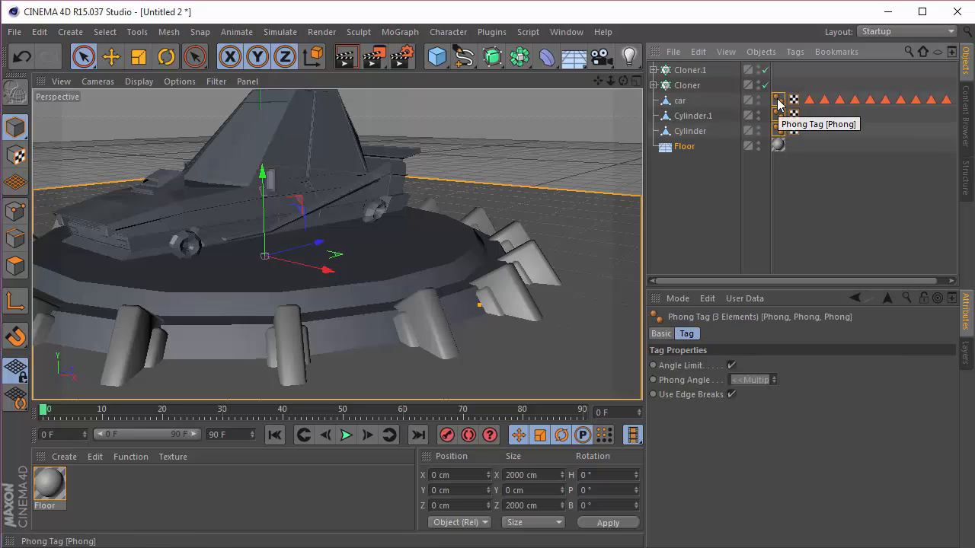
key("Delete")
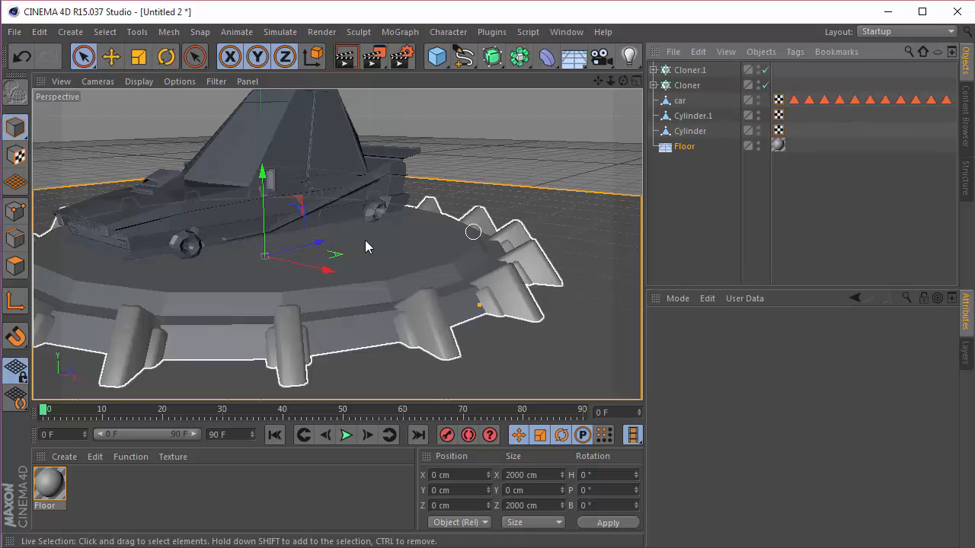
Step: Delete the Phong tags from the cubes inside both cloners
left_click(654, 85)
left_click(653, 70)
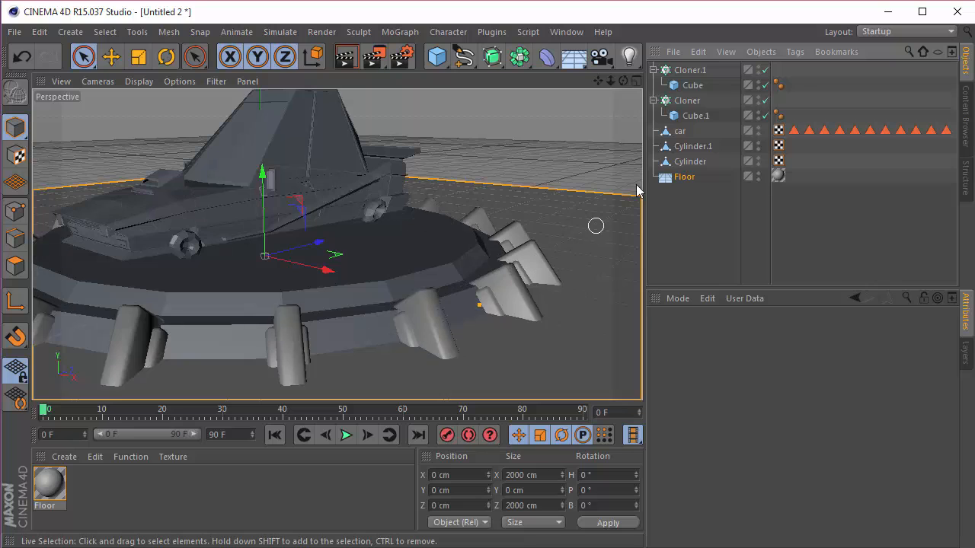
left_click_drag(779, 116, 779, 89)
left_click(775, 84)
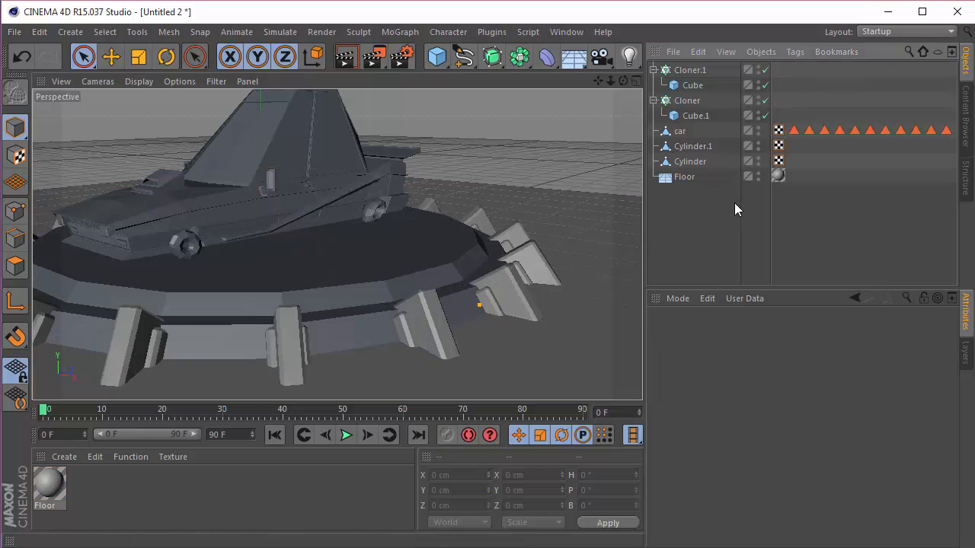
Step: Collapse both cloner hierarchies and rename the big-cube cloner as TT Cube Big
left_click(652, 70)
left_click(653, 85)
double_click(688, 70)
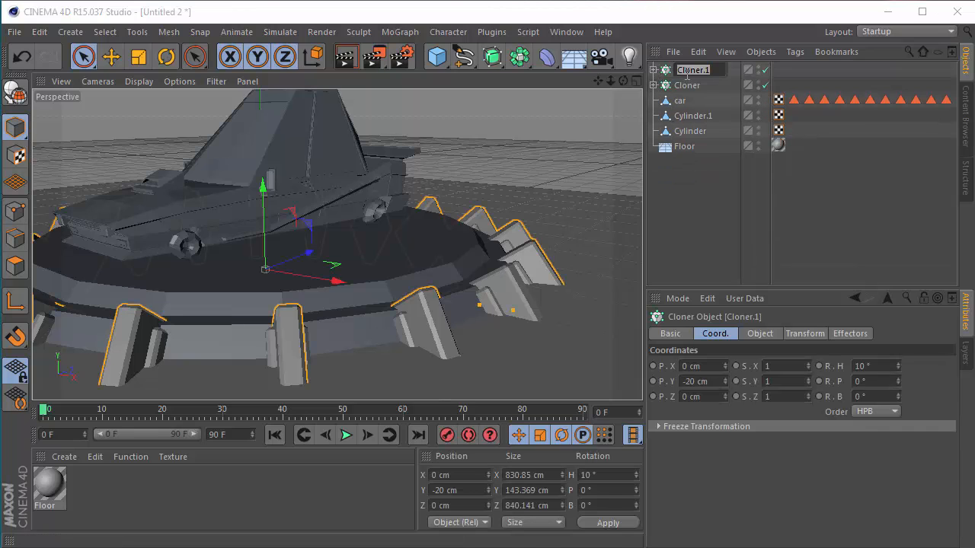
type("Th")
type(" Cube Big")
key("Return")
Step: Rename the small-cube cloner as TT Cube Small and the car object as Car
double_click(688, 83)
type("TT Cube")
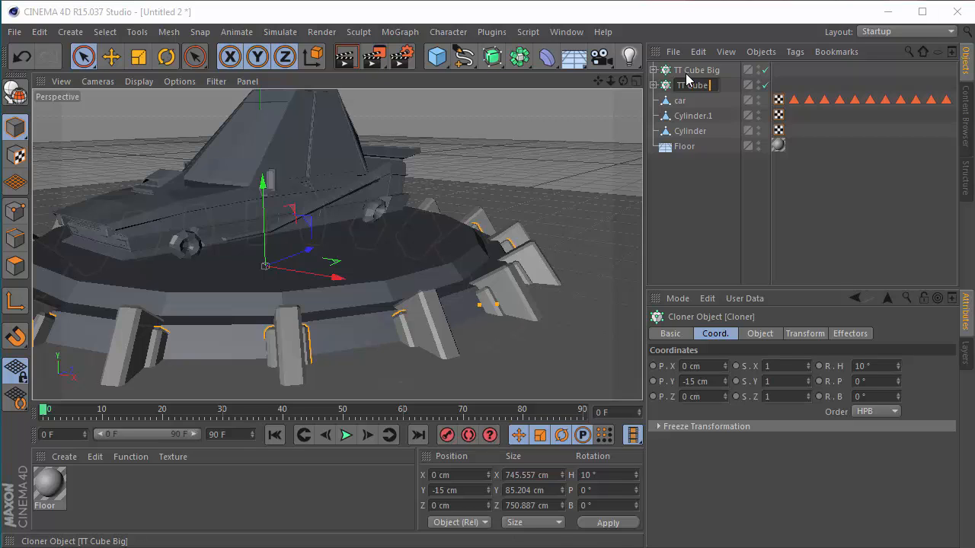
key("Return")
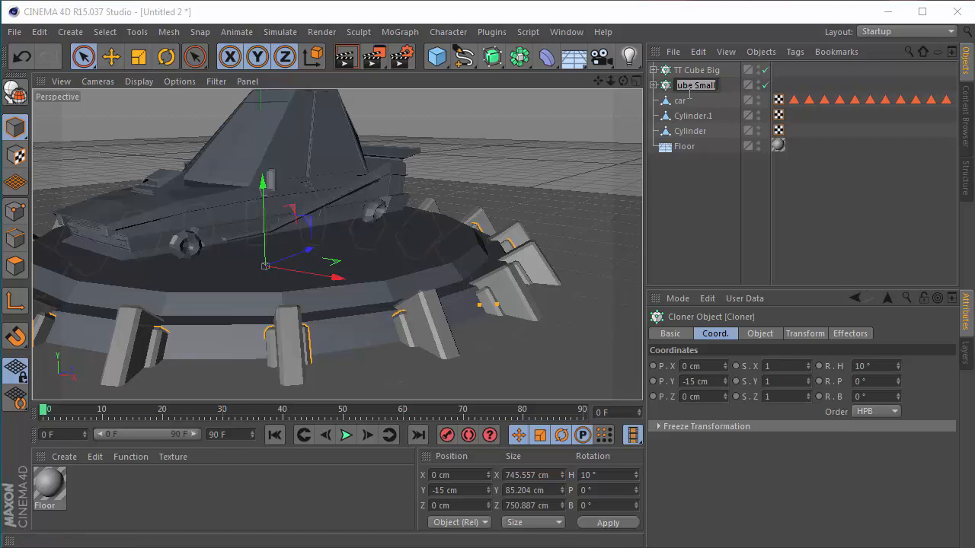
double_click(682, 100)
type("Car")
key("Tab")
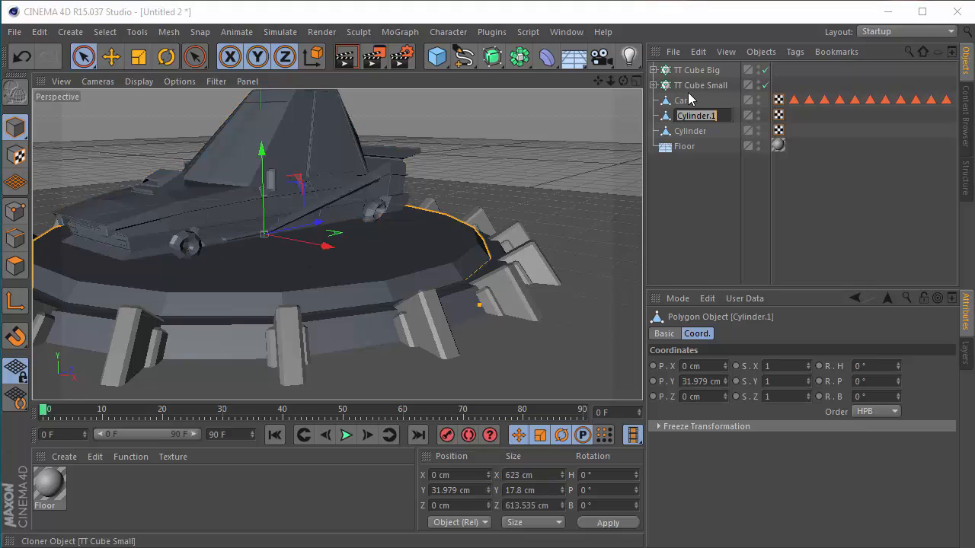
Step: Rename Cylinder.1 as Top TT and Cylinder as Bottom TT
type("Top TT")
key("Tab")
type("B")
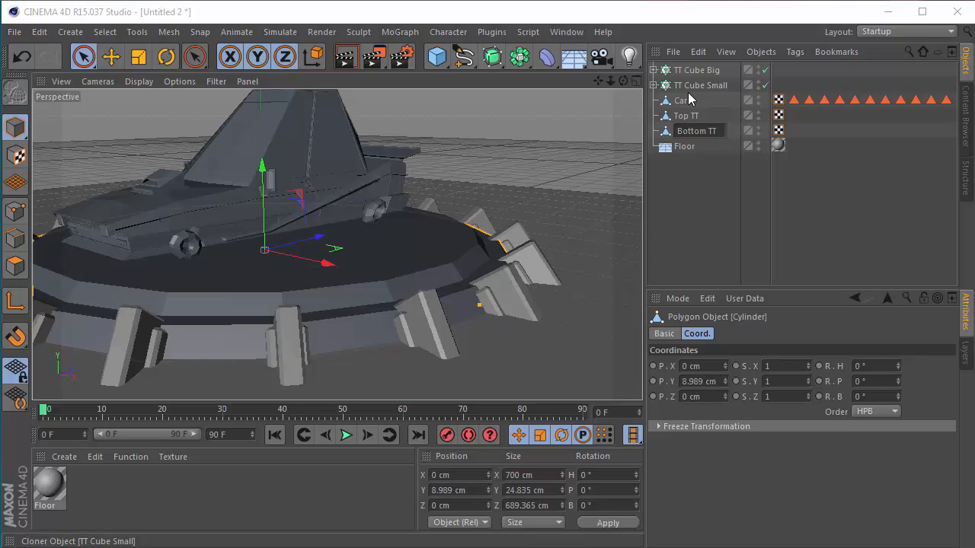
type("ottom TT")
key("Return")
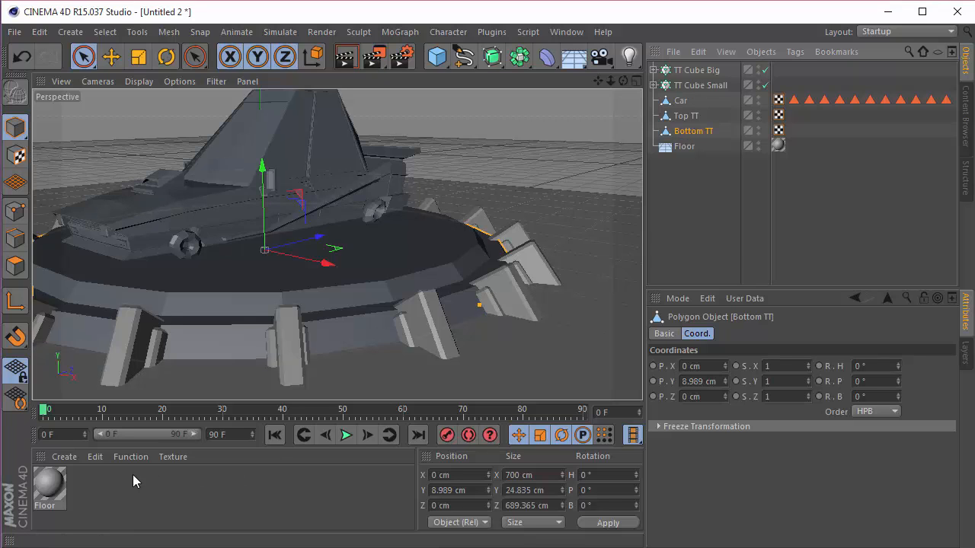
Step: Create a new material and name it Stand
double_click(125, 488)
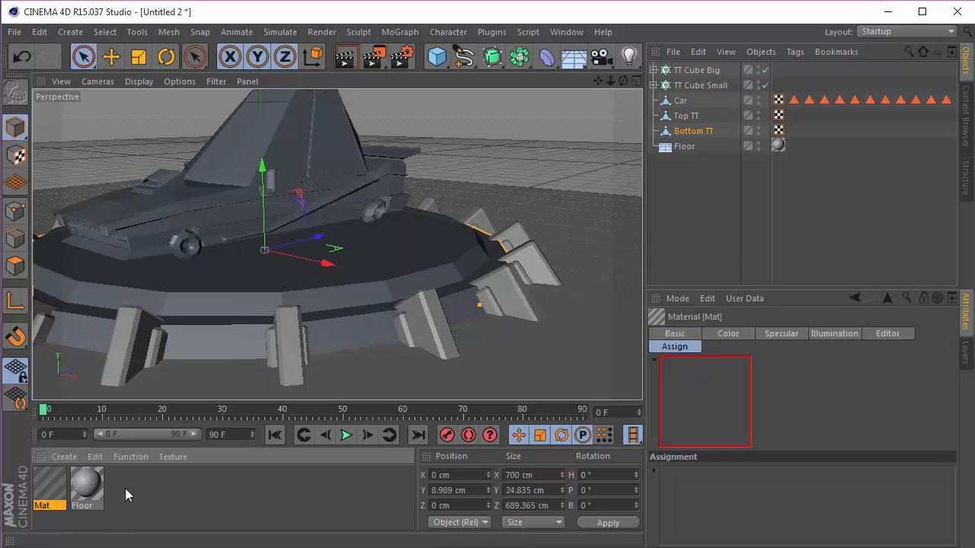
double_click(55, 491)
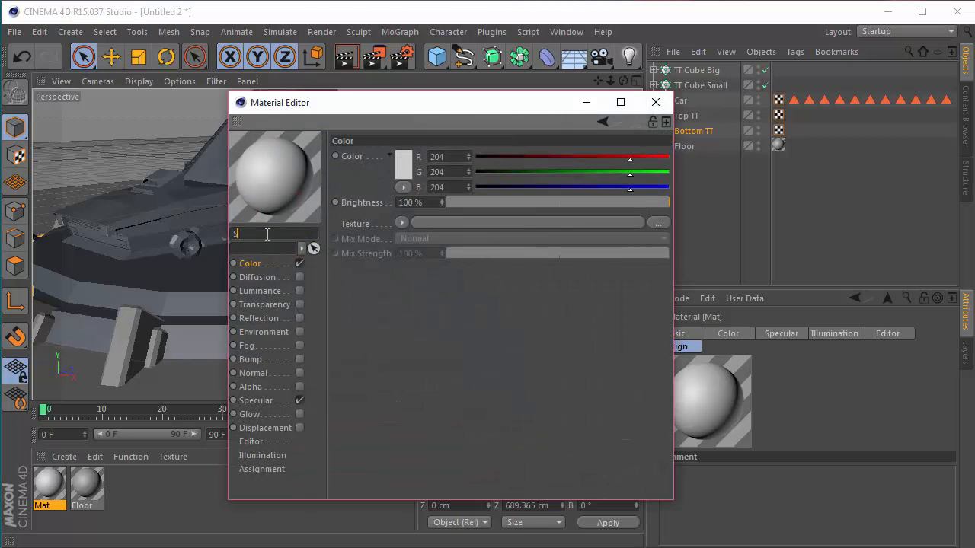
type("Stand")
key("Return")
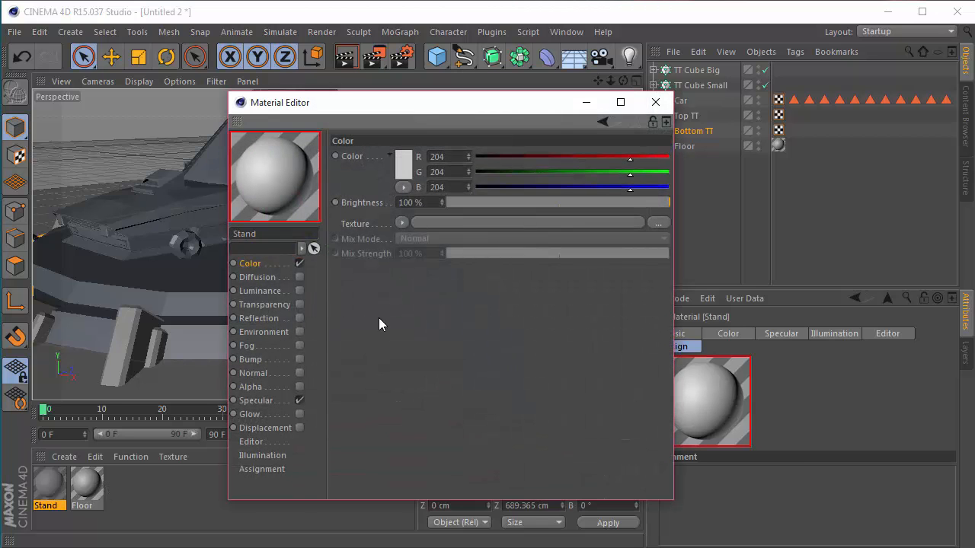
Step: Set the Stand material's color to a neutral gray of R 165, G 165, B 165 and close its editor
key("Tab")
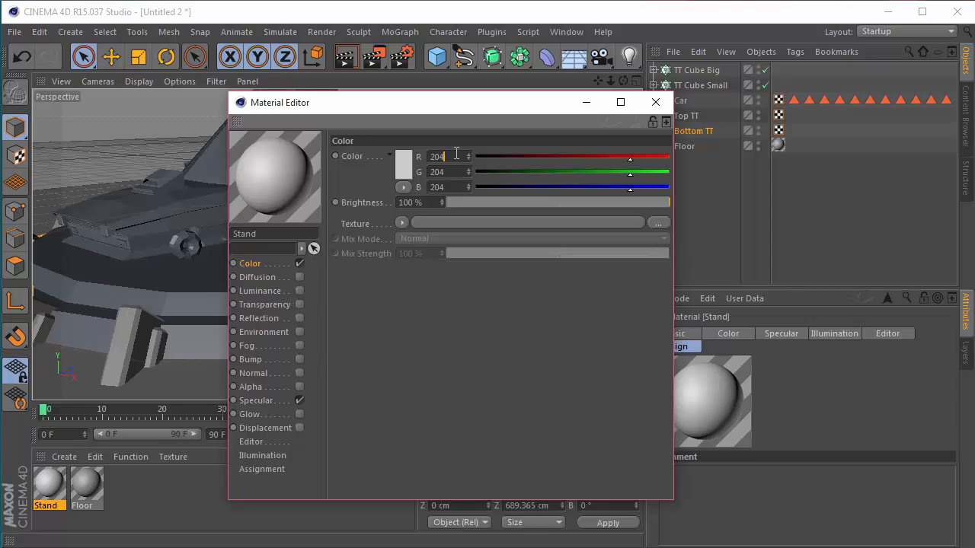
type("165")
key("Tab")
type("165")
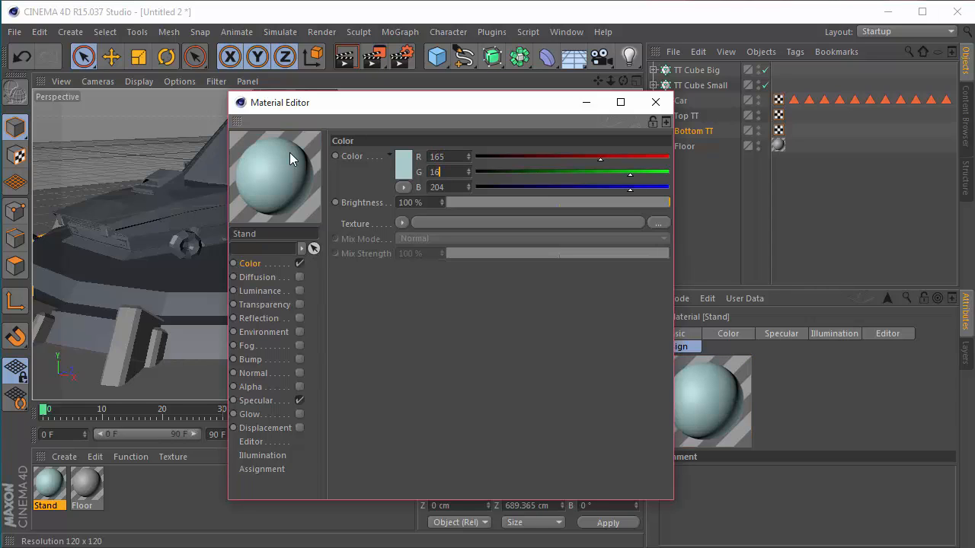
key("Tab")
type("165")
key("Return")
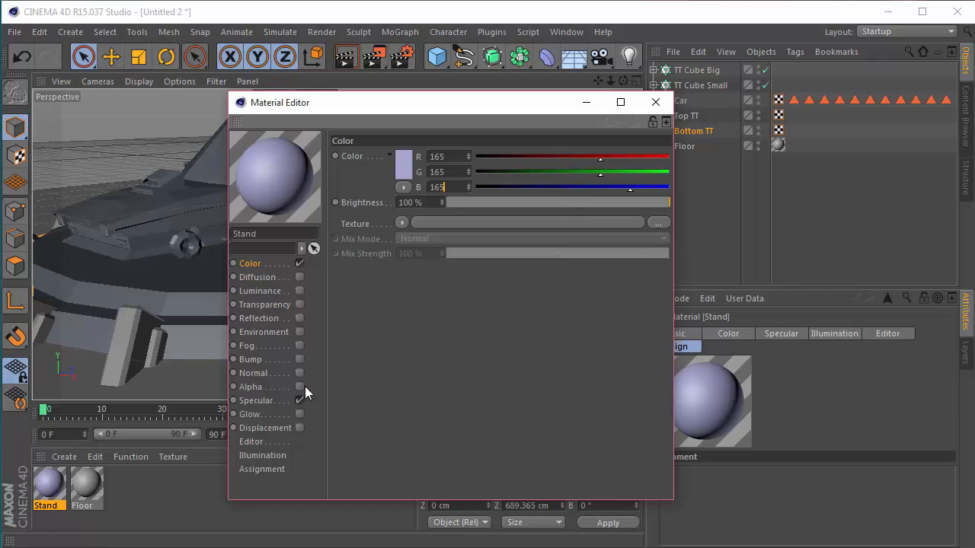
left_click(655, 102)
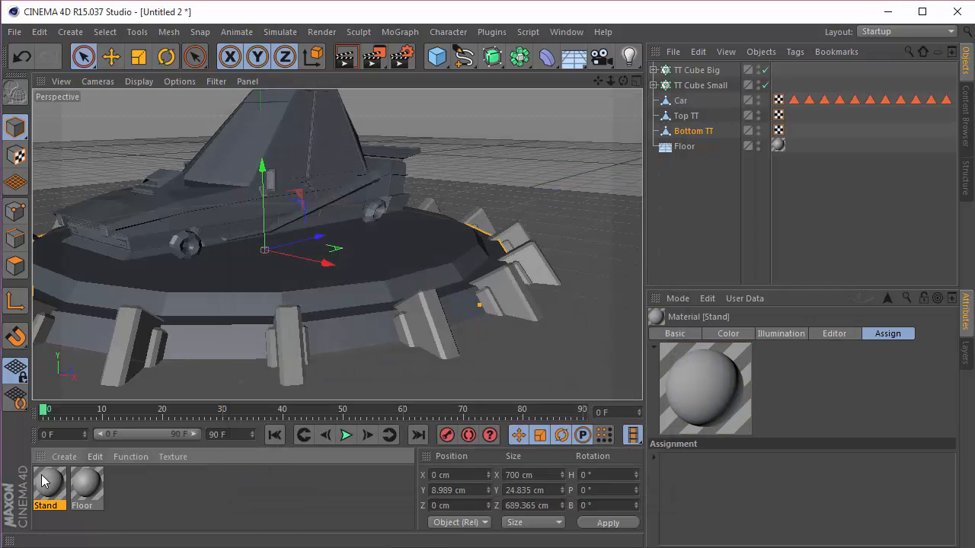
Step: Assign the Stand material to Top TT, Bottom TT and both cube cloners, and move Car to the start of the object list
left_click_drag(647, 159, 691, 120)
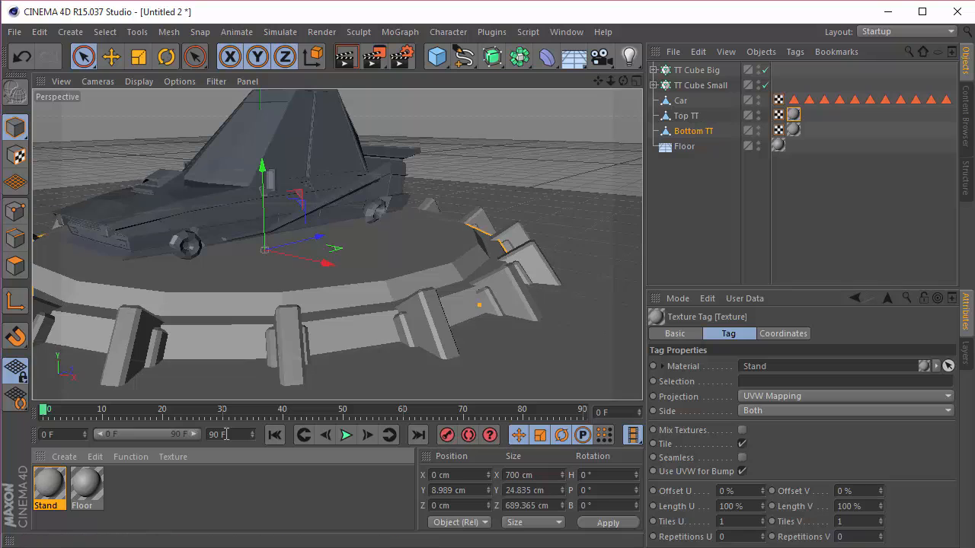
left_click_drag(49, 497, 718, 86)
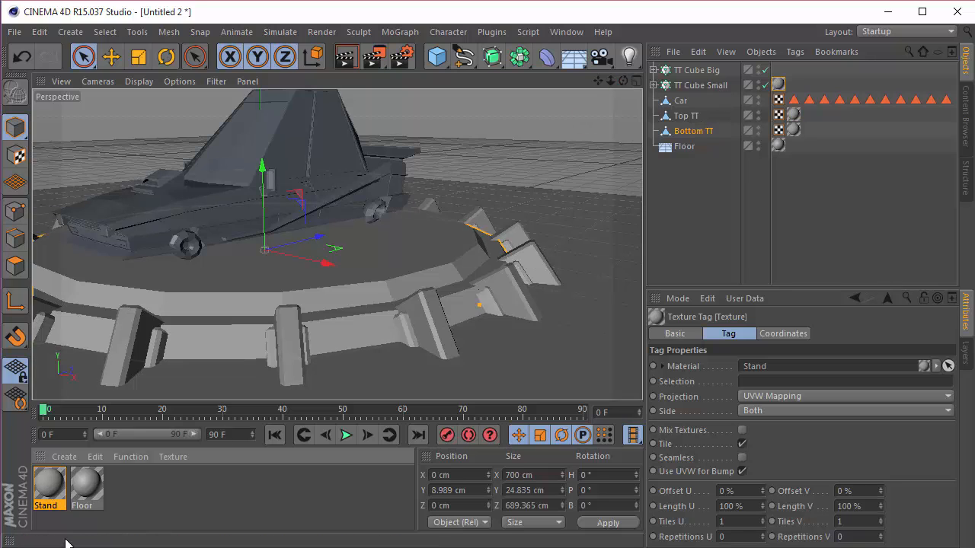
mouse_move(454, 308)
left_mouse_down()
mouse_move(731, 76)
mouse_move(715, 70)
left_mouse_up()
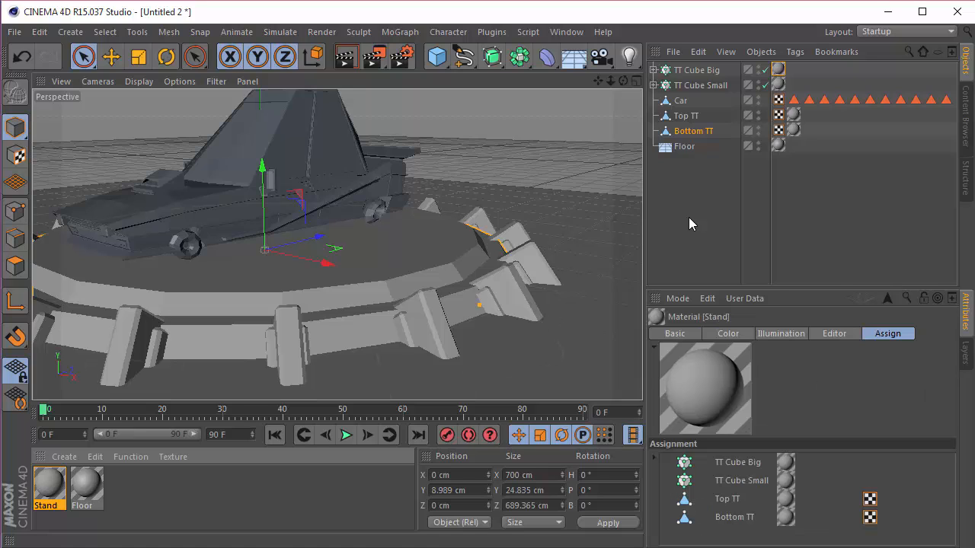
left_click_drag(682, 101, 684, 67)
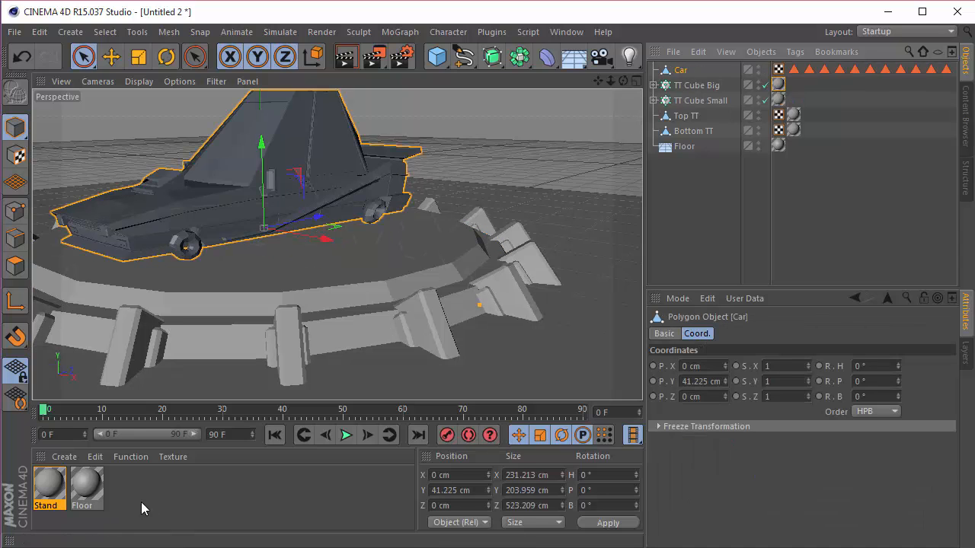
Step: Create a new material named Body with an orange color of R 240, G 105, B 20
double_click(141, 495)
double_click(50, 487)
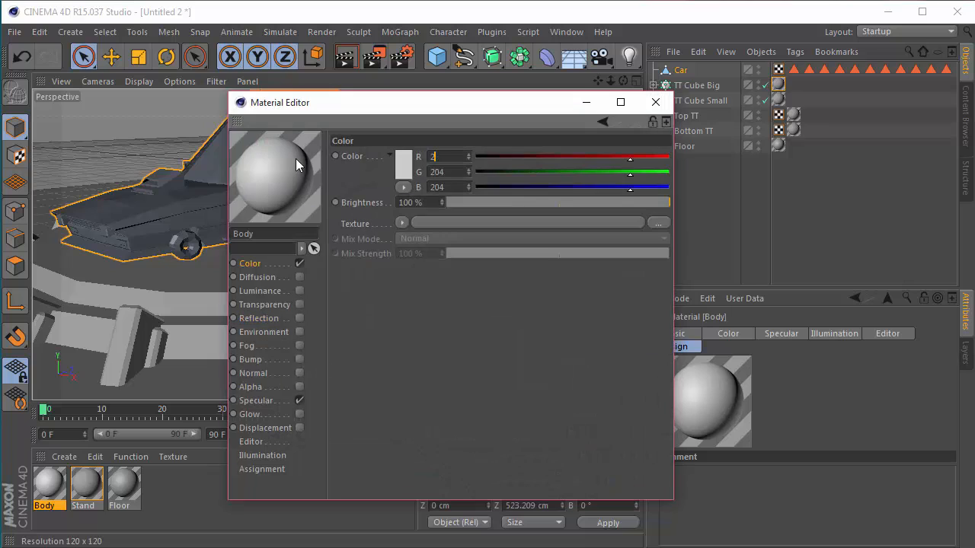
type("240")
key("Tab")
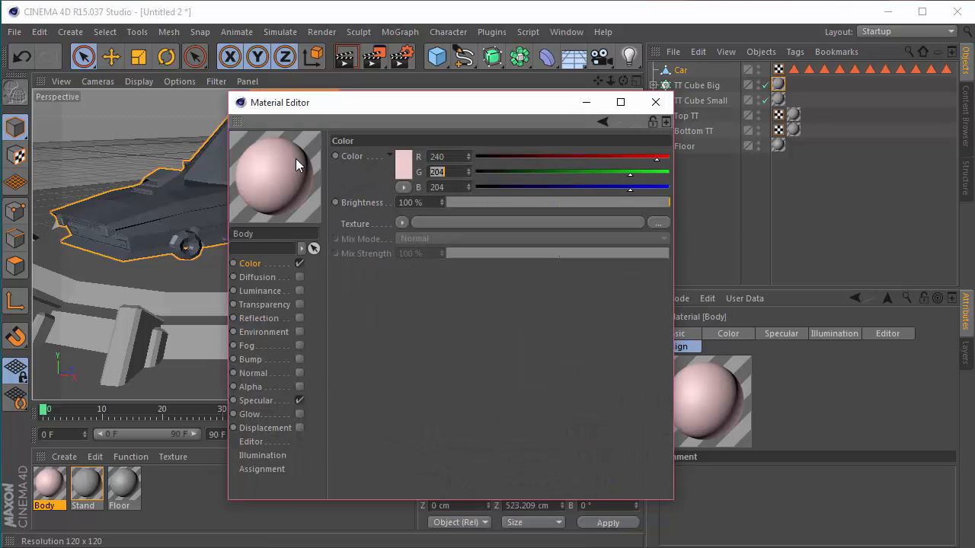
type("105")
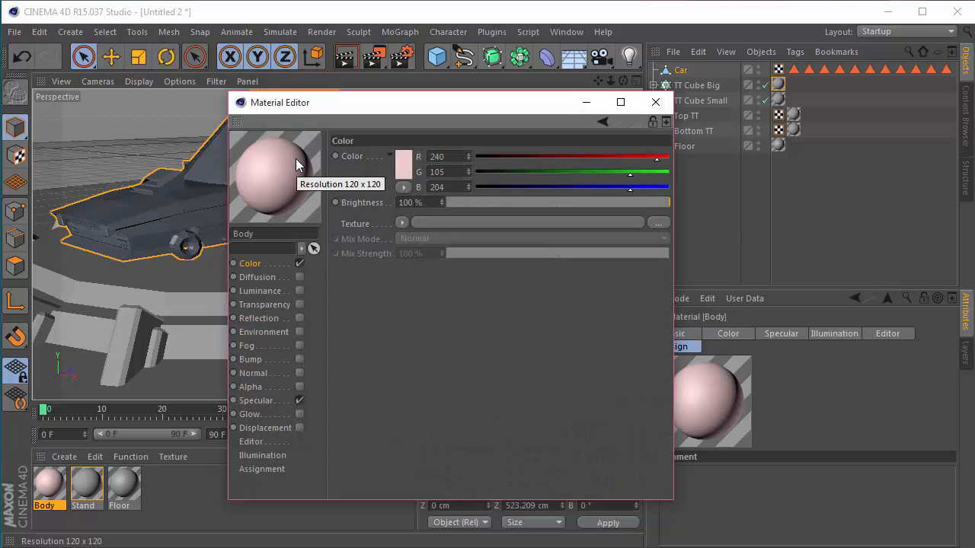
left_click(442, 188)
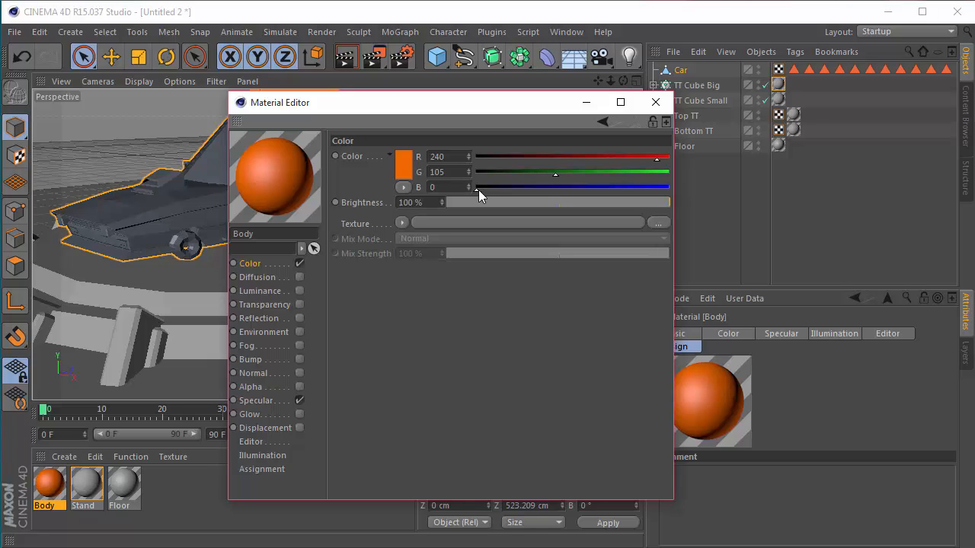
double_click(452, 188)
type("20")
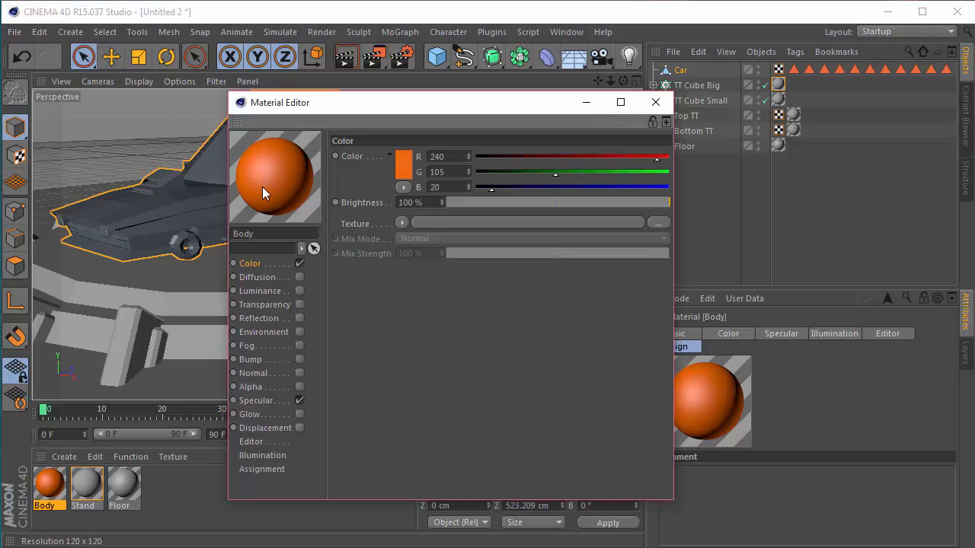
key("Return")
Step: Enable reflection on the Body material with 40% brightness and close its editor
left_click(299, 318)
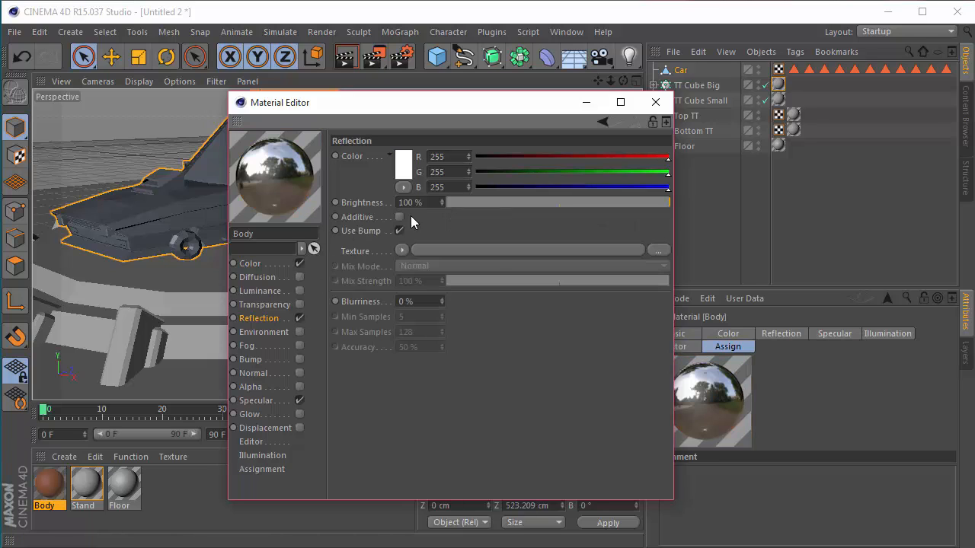
left_click(401, 252)
left_click(536, 226)
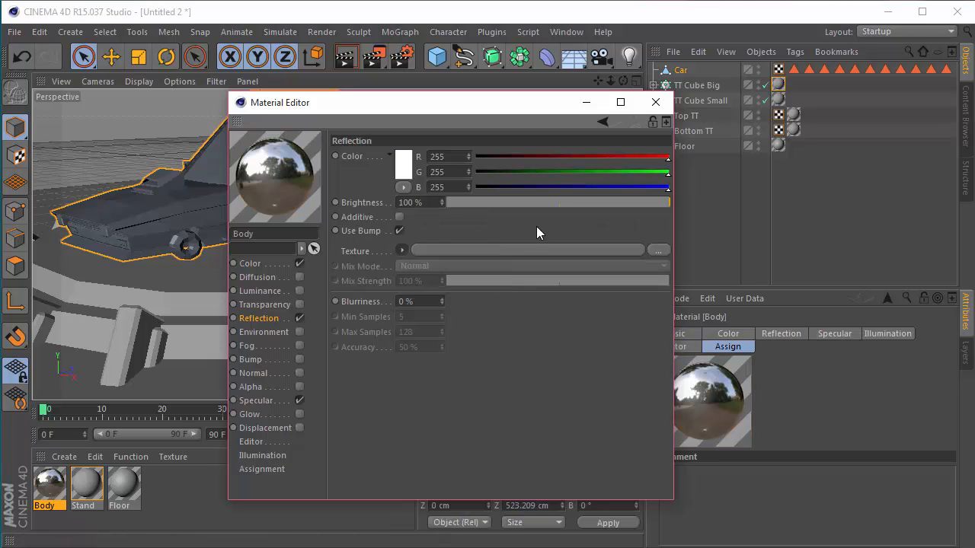
double_click(434, 202)
type("40")
key("Return")
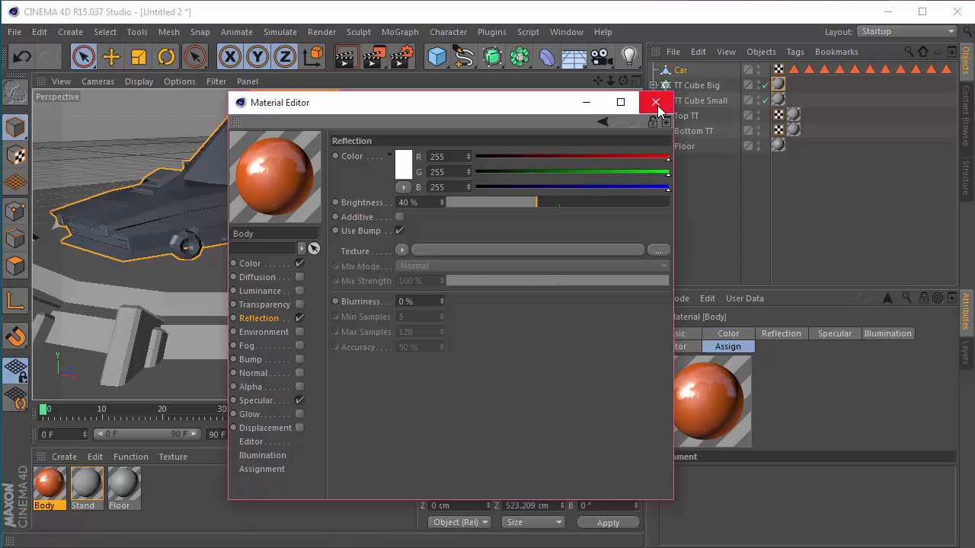
left_click(656, 102)
Step: Assign the Body material to the Car object and view the result around the car
left_click_drag(60, 489, 680, 71)
left_click_drag(623, 81, 639, 107)
left_click_drag(598, 81, 674, 145)
scroll(378, 218, "up", 2)
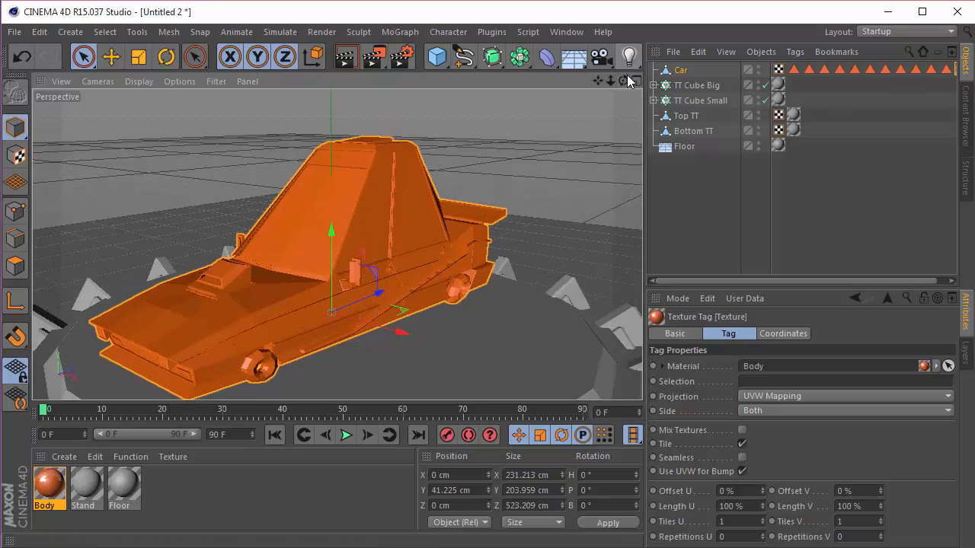
left_click_drag(624, 81, 449, 46)
left_click_drag(623, 81, 601, 85)
Step: Move the Car's Body texture tag ahead of its polygon selection tags and clear the selection
left_click_drag(731, 281, 828, 288)
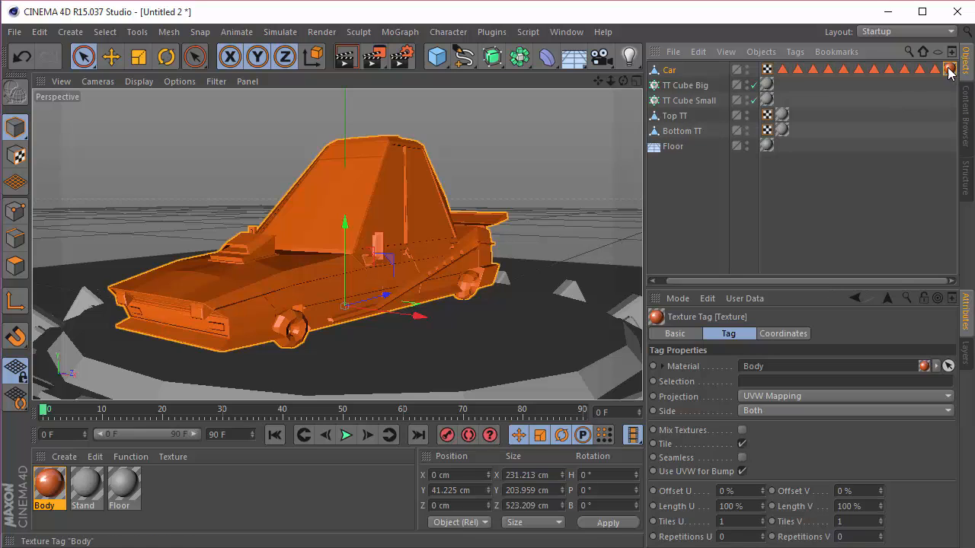
left_click_drag(780, 75, 780, 74)
left_click(755, 195)
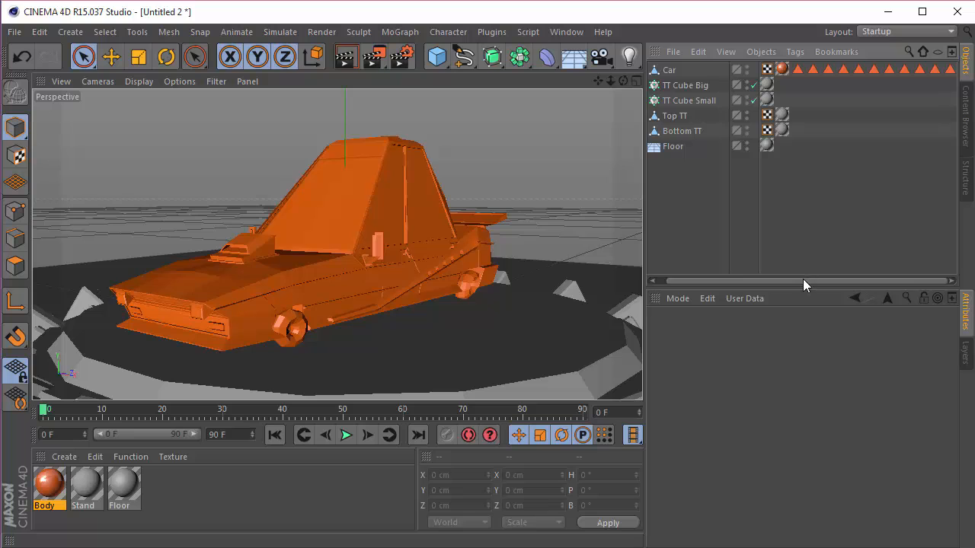
Step: Look over the full range of the Car's polygon selection tags by selecting them all, and deselect them
left_click(950, 69)
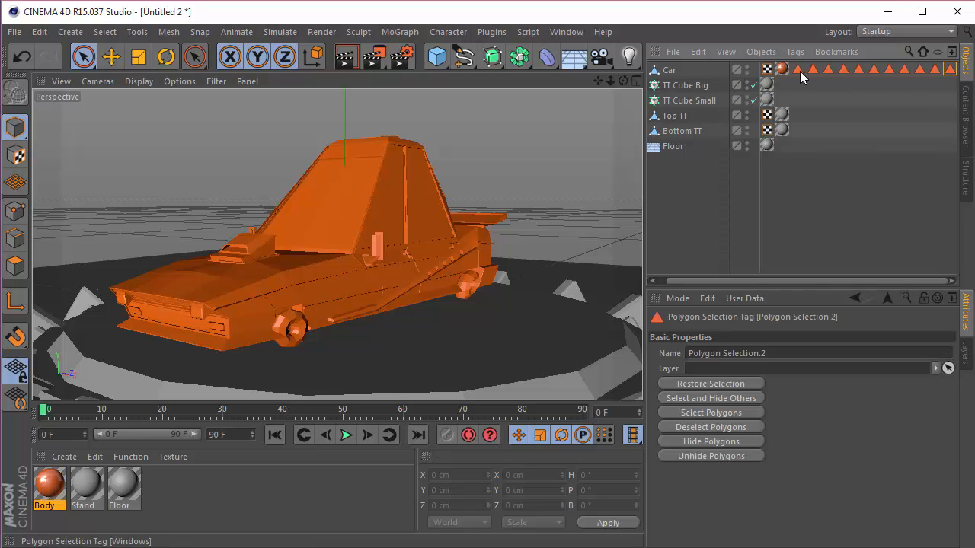
left_click(799, 70, "shift")
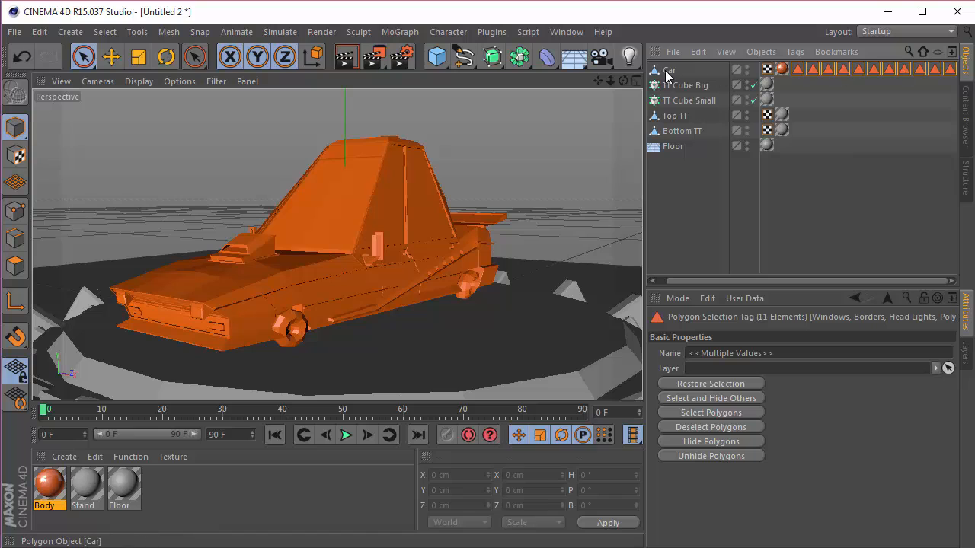
left_click(939, 228)
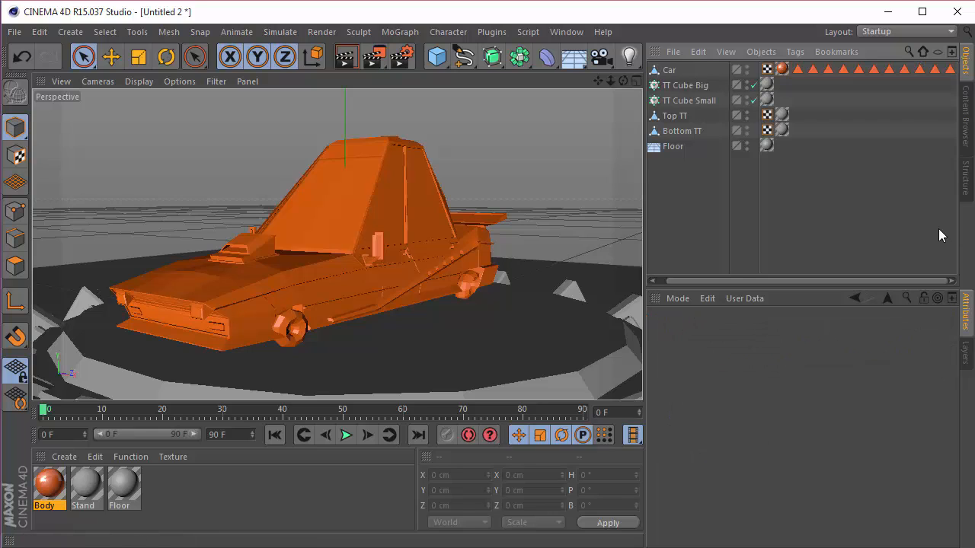
Step: Switch to polygon mode, restore the Car's Windows polygon selection and inspect the selected window faces from several sides
left_click(797, 70)
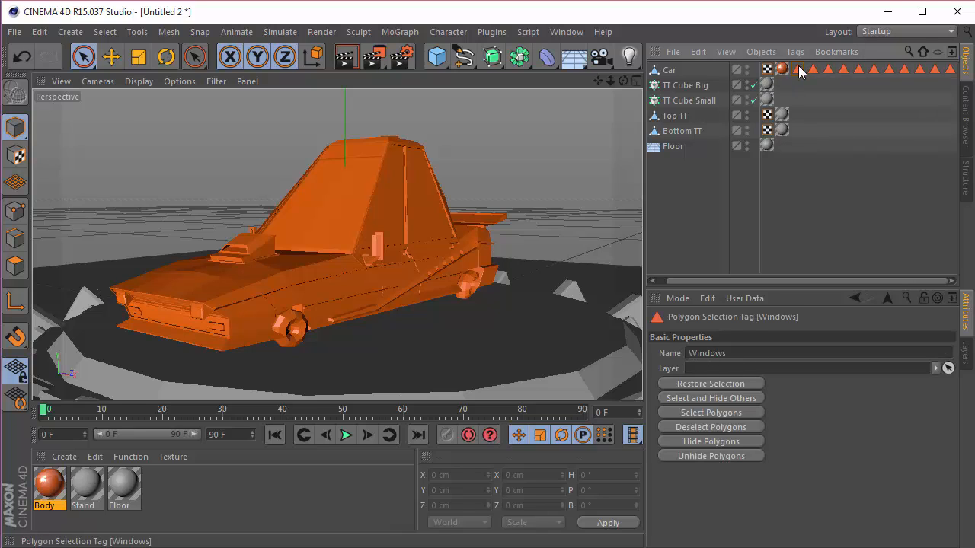
left_click(15, 265)
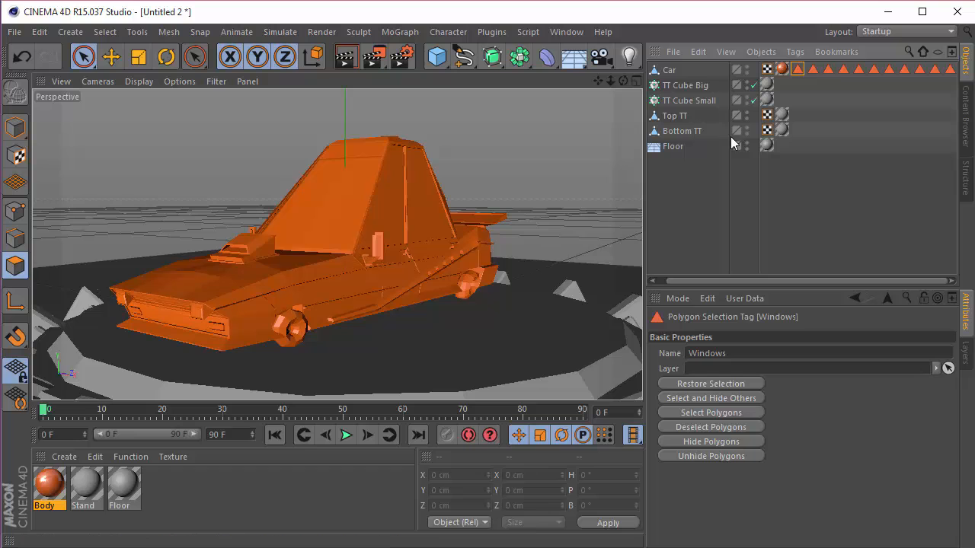
double_click(798, 72)
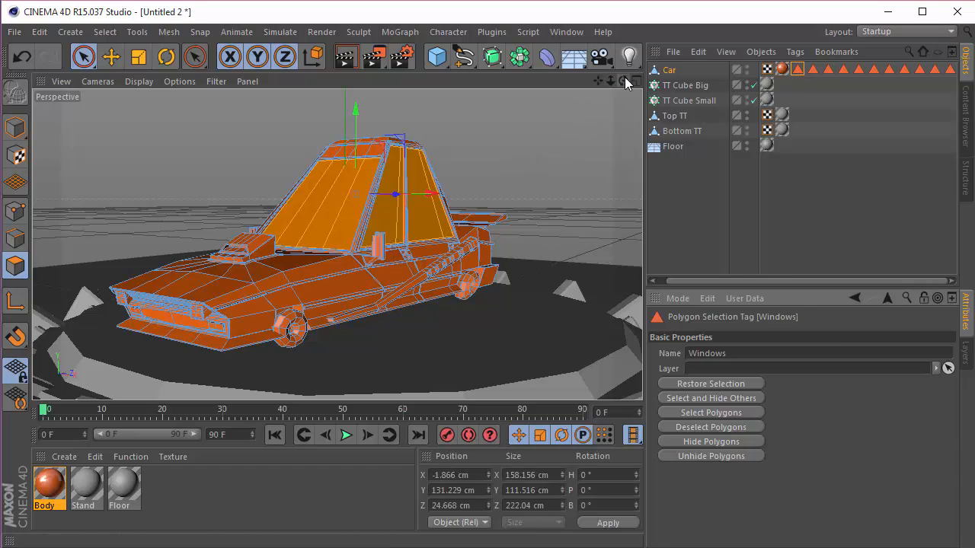
left_click_drag(624, 79, 587, 121)
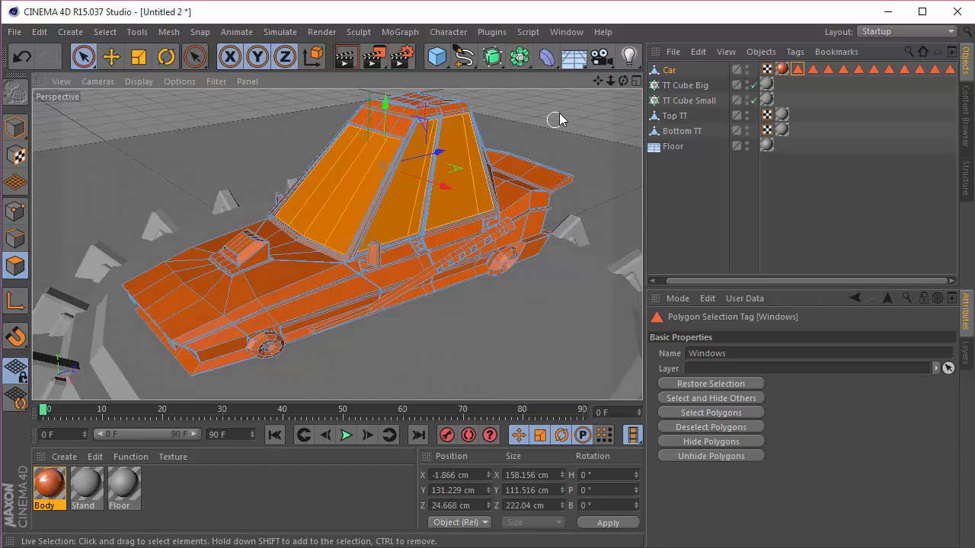
left_click_drag(625, 81, 472, 84)
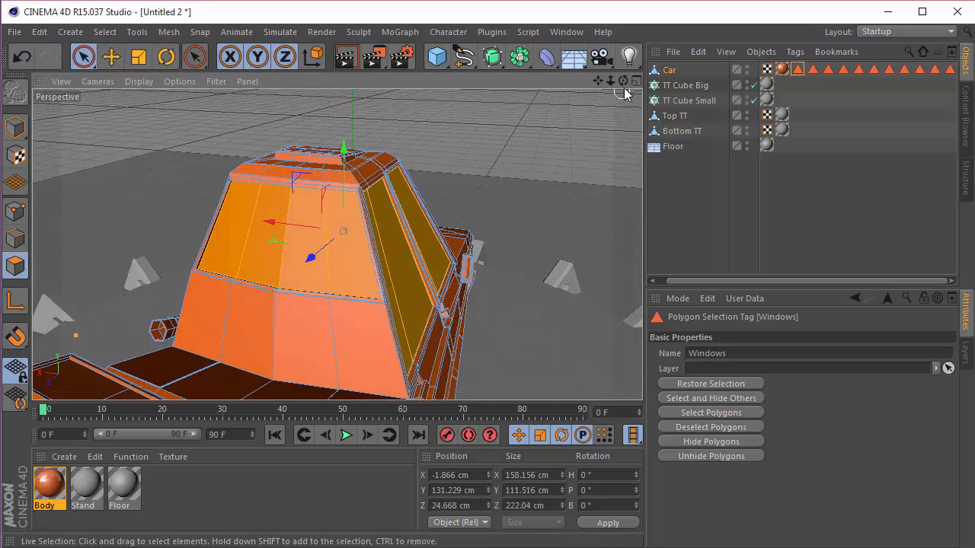
left_click_drag(623, 82, 762, 85)
left_click_drag(599, 82, 636, 50)
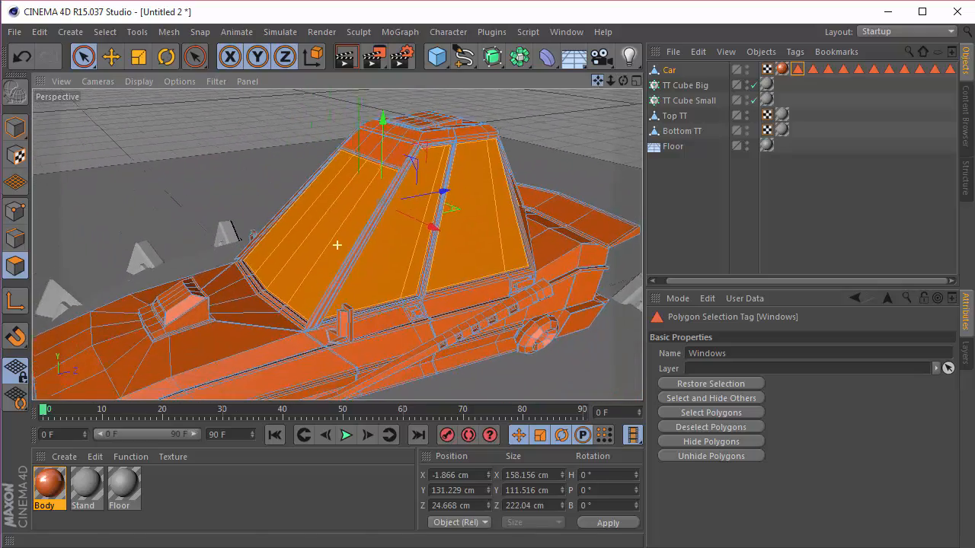
Step: Clear the window face selection, create a new material and name it Windows
left_click(718, 211)
double_click(176, 496)
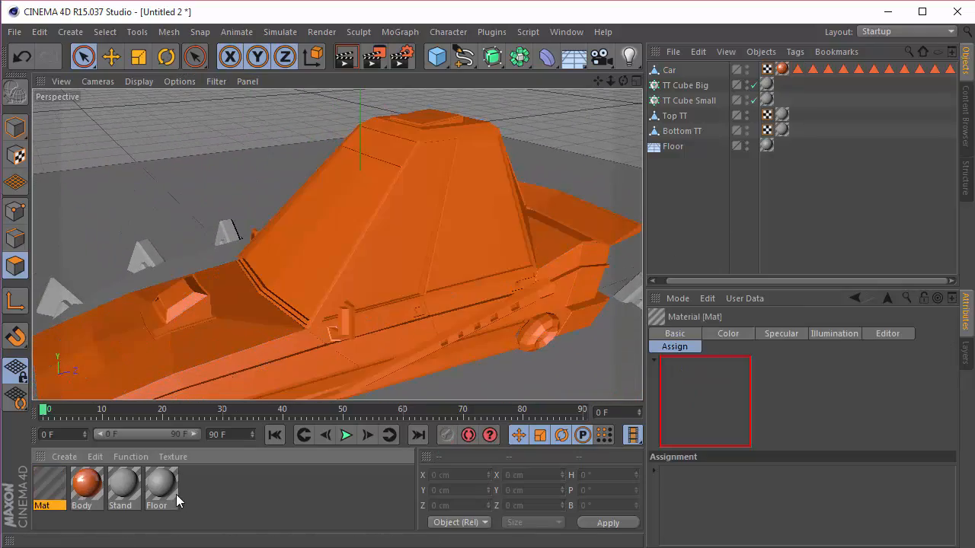
double_click(50, 485)
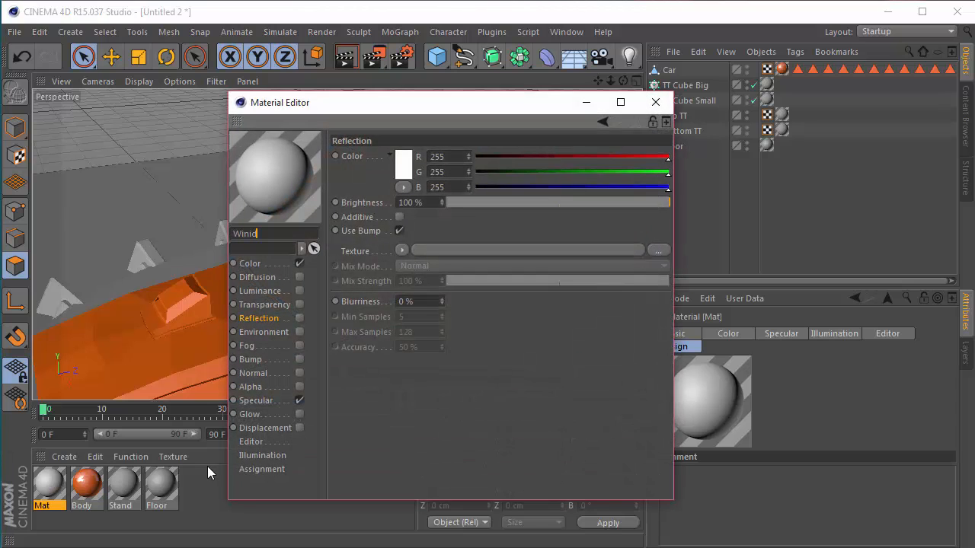
key("ctrl+a")
type("W")
key("Return")
key("Tab")
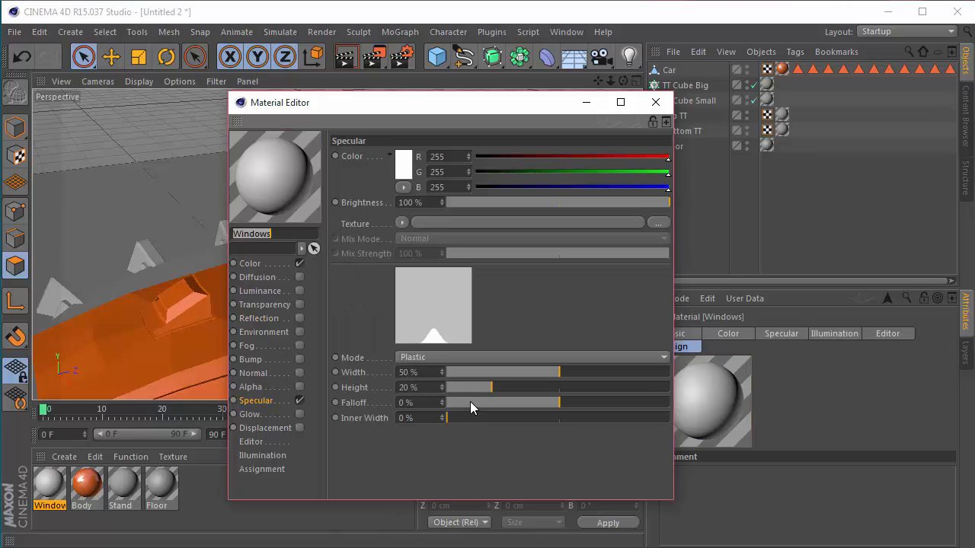
Step: Set the Windows material's color to RGB 5, 5, 5 and enable its reflection at 30% brightness
left_click(251, 263)
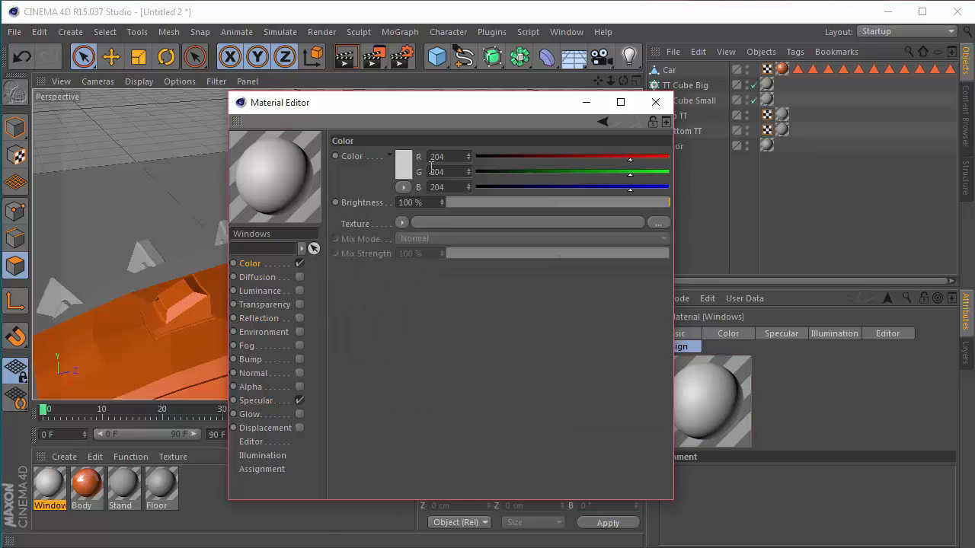
left_click(404, 163)
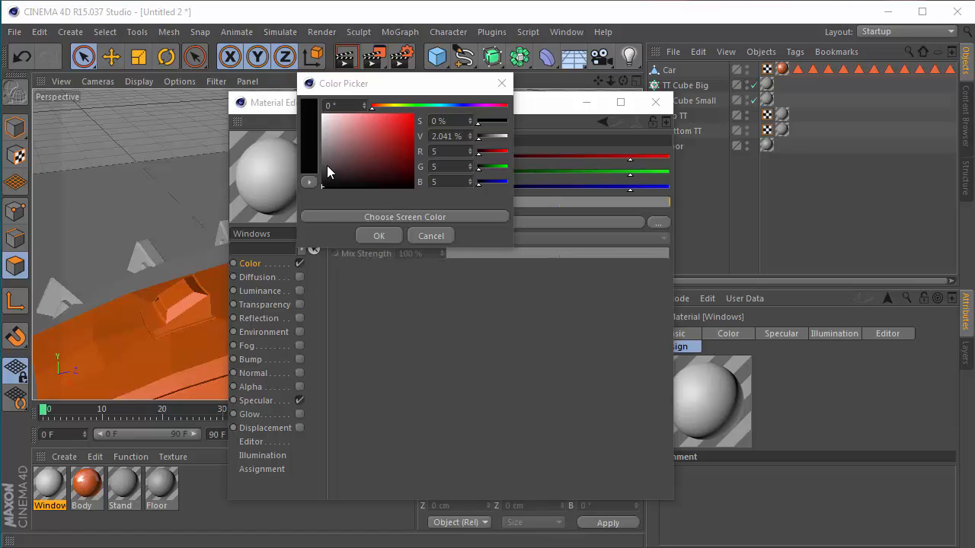
left_click(381, 236)
left_click(299, 318)
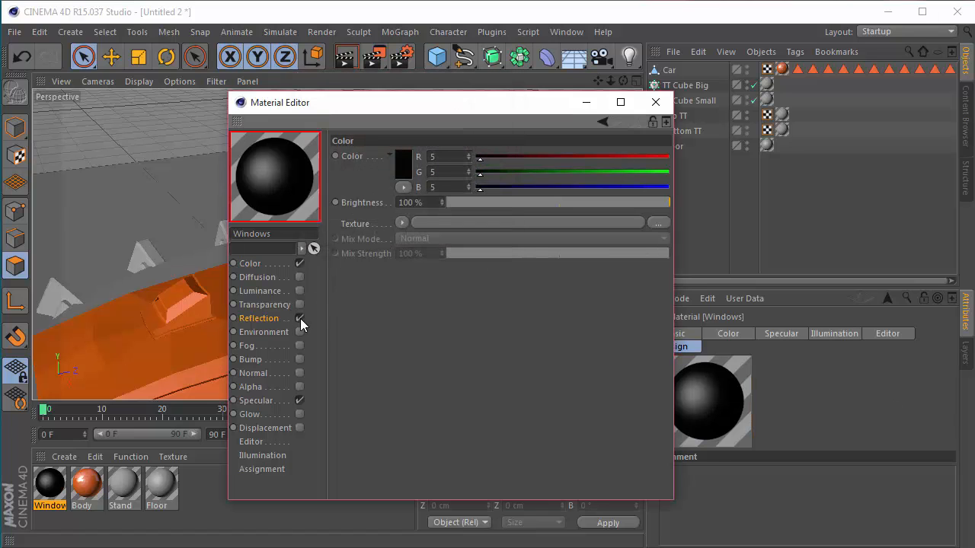
double_click(436, 202)
type("30")
key("Return")
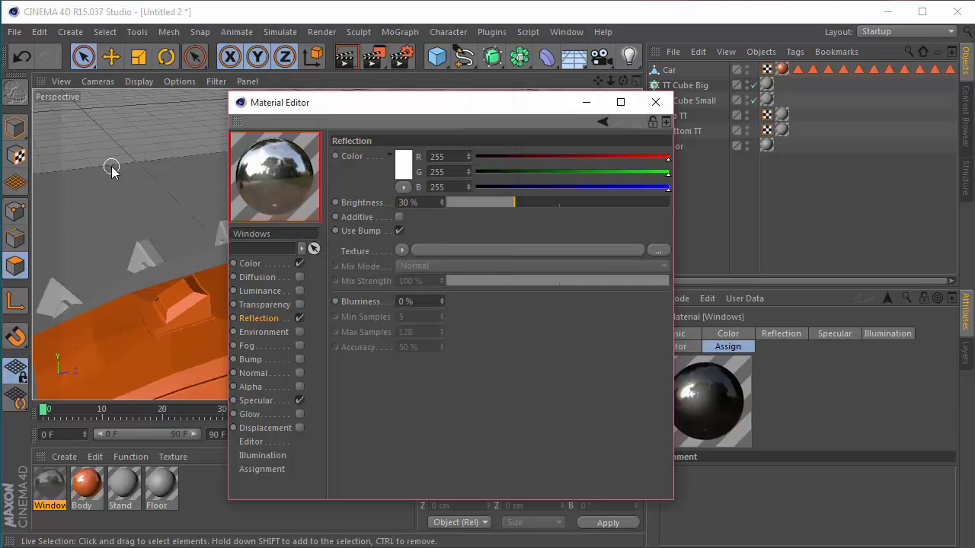
Step: Set the Windows material's specular width to 45% and height to 15%, and close the material editor
left_click(242, 403)
double_click(425, 372)
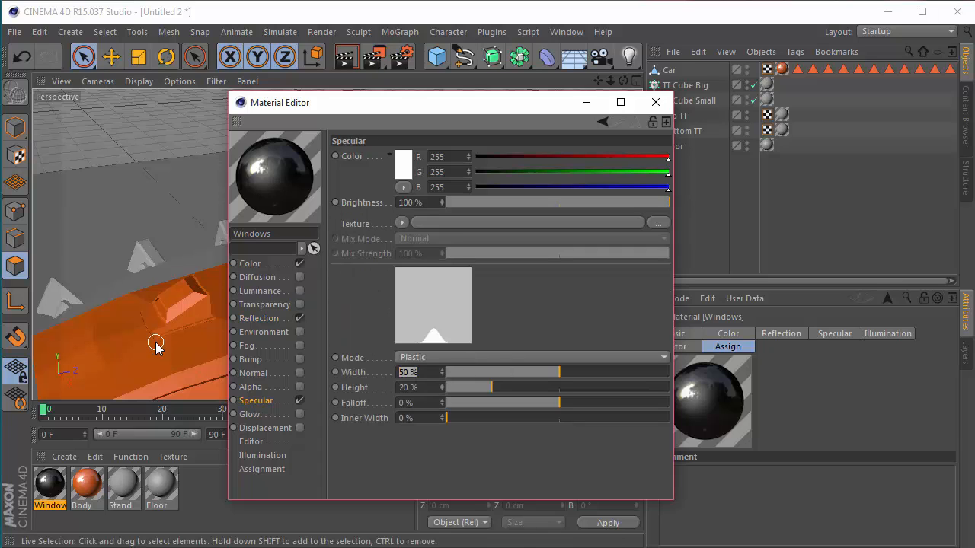
key("Tab")
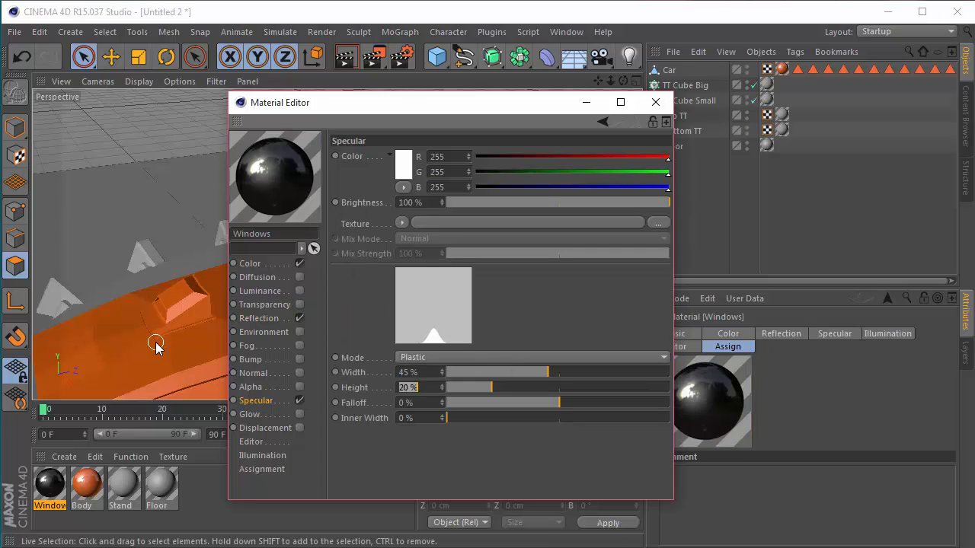
type("15")
key("Return")
left_click(655, 102)
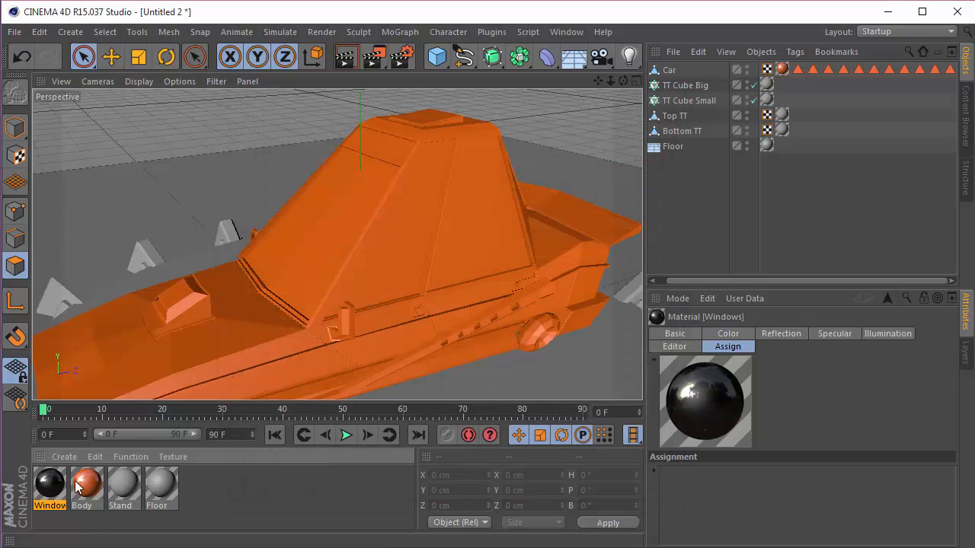
Step: Assign the Windows material to the Car and restrict it to the Windows polygon selection
left_click_drag(50, 487, 668, 71)
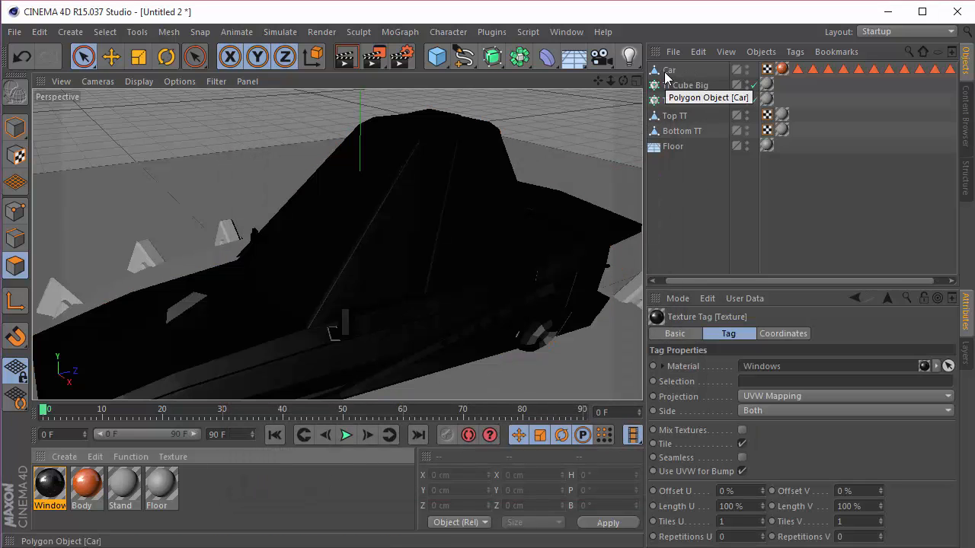
left_click_drag(816, 281, 965, 284)
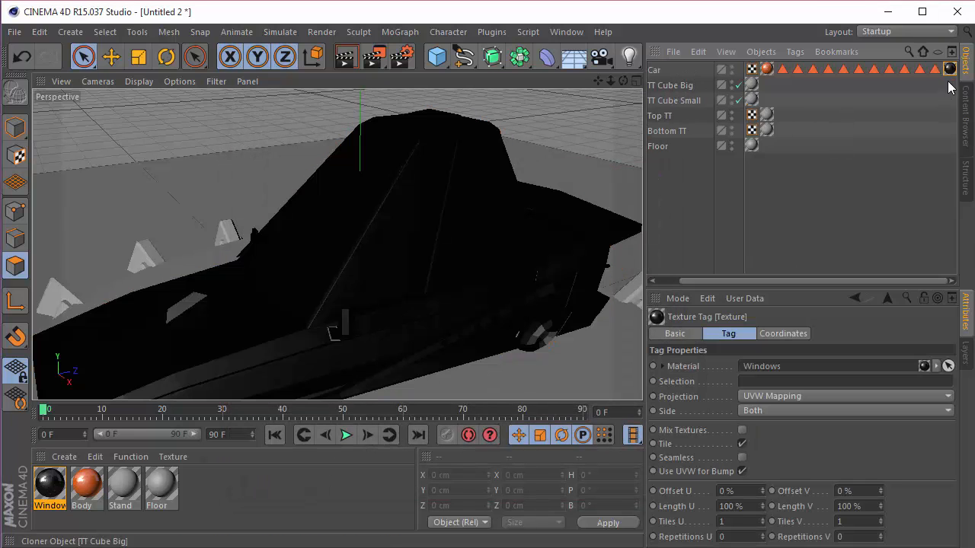
left_click_drag(950, 71, 778, 383)
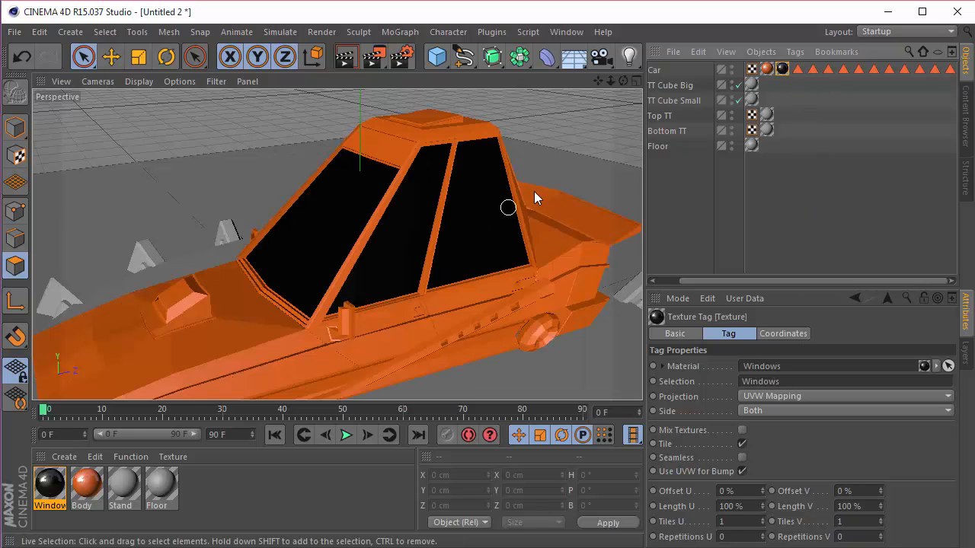
Step: Move the Car's Windows selection tag between the Body and Windows texture tags
left_click(584, 160)
mouse_move(623, 80)
left_mouse_down()
mouse_move(545, 85)
mouse_move(514, 73)
mouse_move(582, 67)
mouse_move(541, 78)
mouse_move(585, 82)
mouse_move(562, 71)
mouse_move(497, 73)
mouse_move(654, 80)
mouse_move(624, 82)
left_mouse_up()
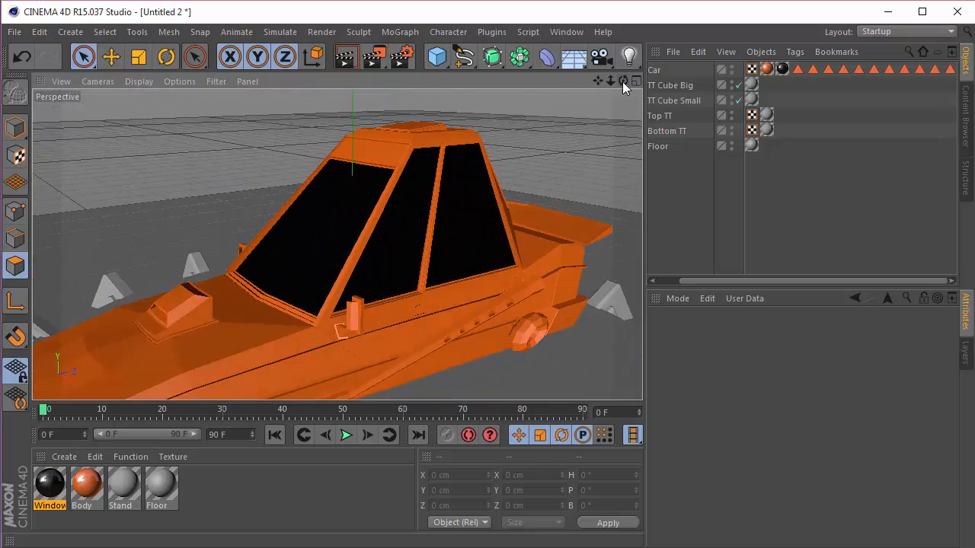
left_click(798, 69)
left_click_drag(776, 70, 779, 71)
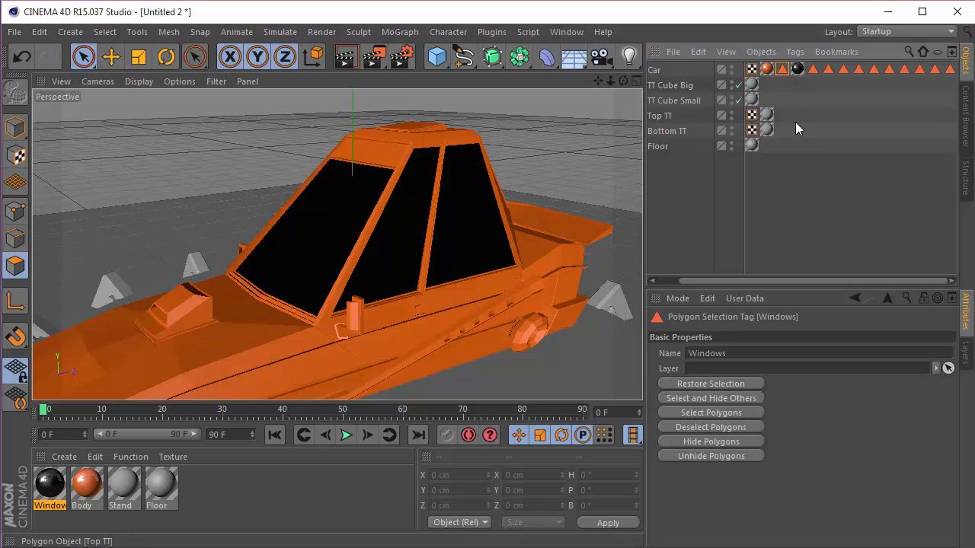
Step: Restore the Car's Borders polygon selection and inspect the highlighted trim faces around the car
left_click(813, 70)
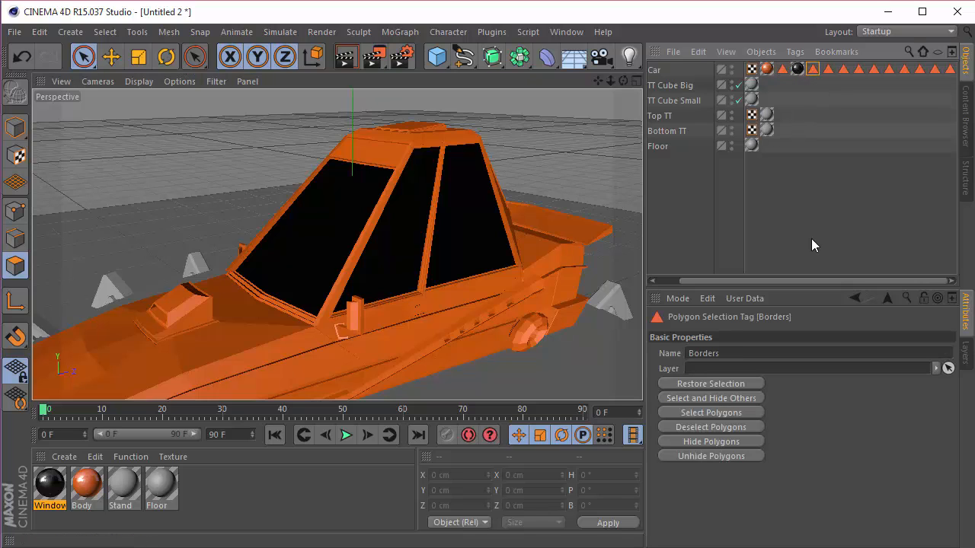
scroll(396, 278, "down", 3)
left_click_drag(623, 81, 623, 84)
left_click(813, 72)
left_click(414, 261)
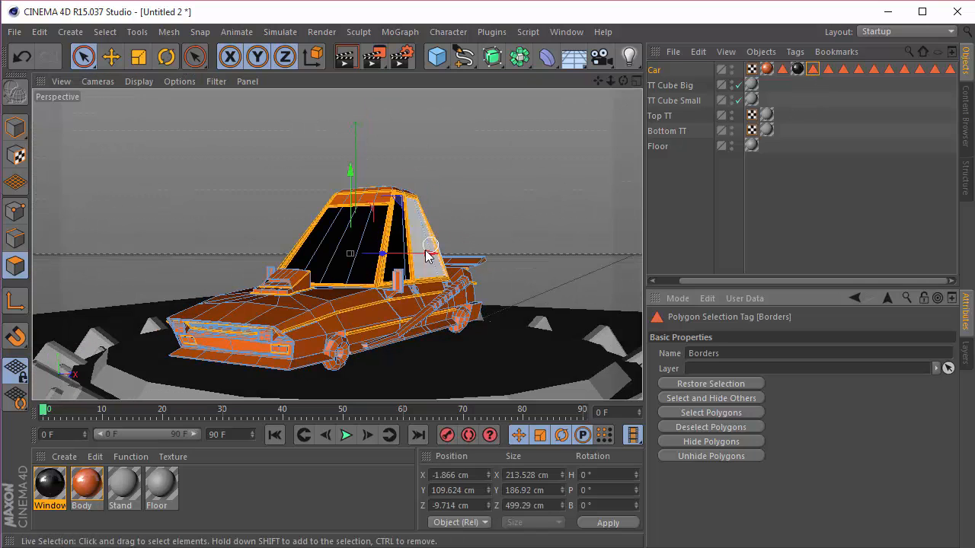
scroll(396, 274, "up", 3)
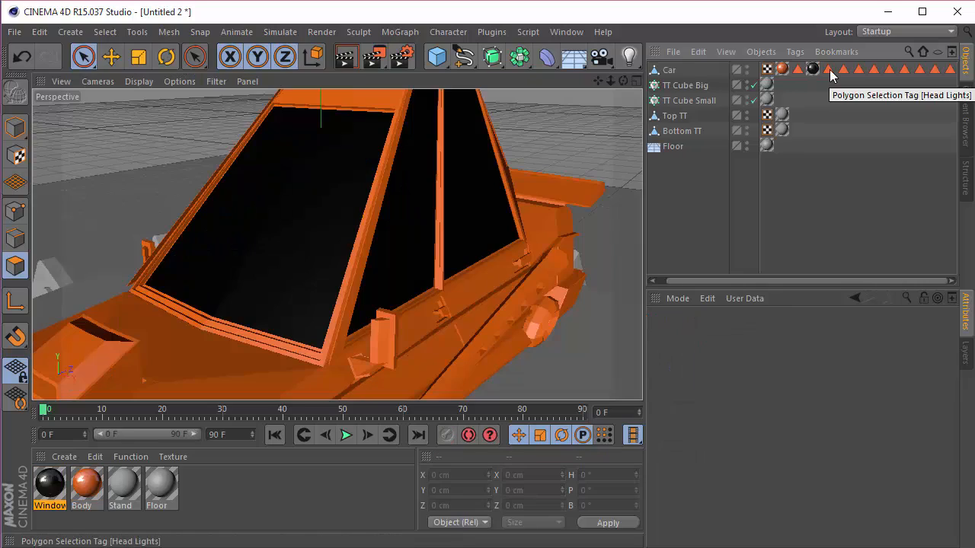
Step: Restore the Car's Head Lights polygon selection, inspect those faces at the front of the car, and clear the selection
left_click(828, 69)
scroll(431, 276, "down", 2)
scroll(433, 274, "down", 2)
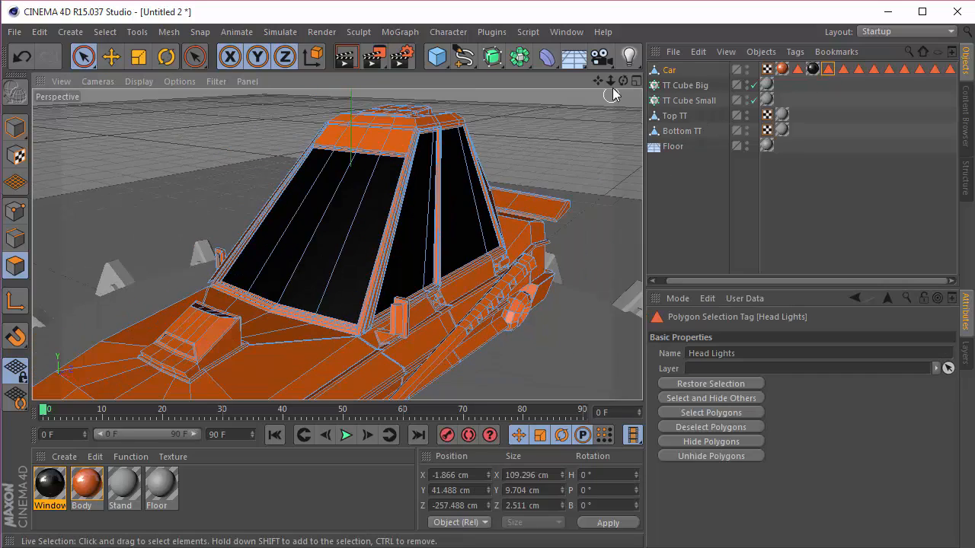
left_click_drag(600, 81, 337, 244)
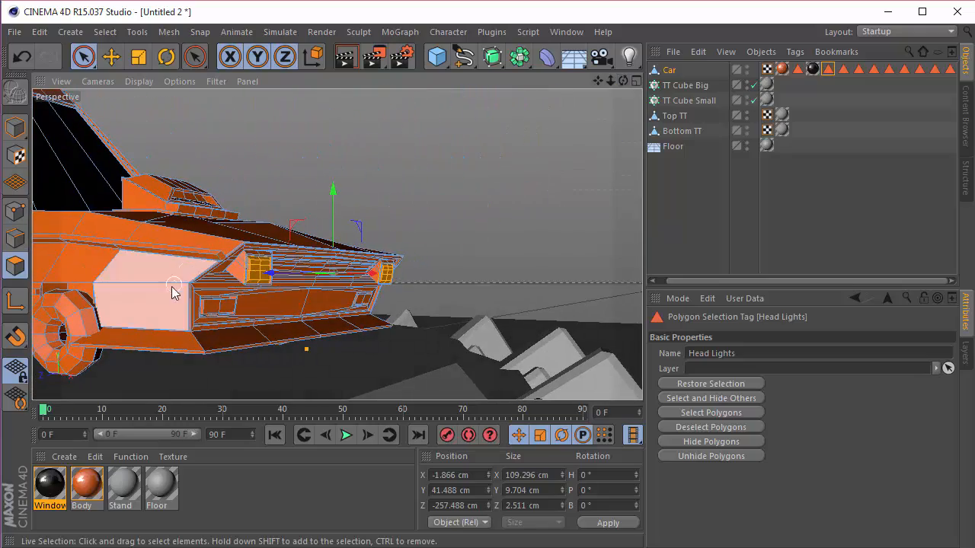
scroll(256, 277, "up", 4)
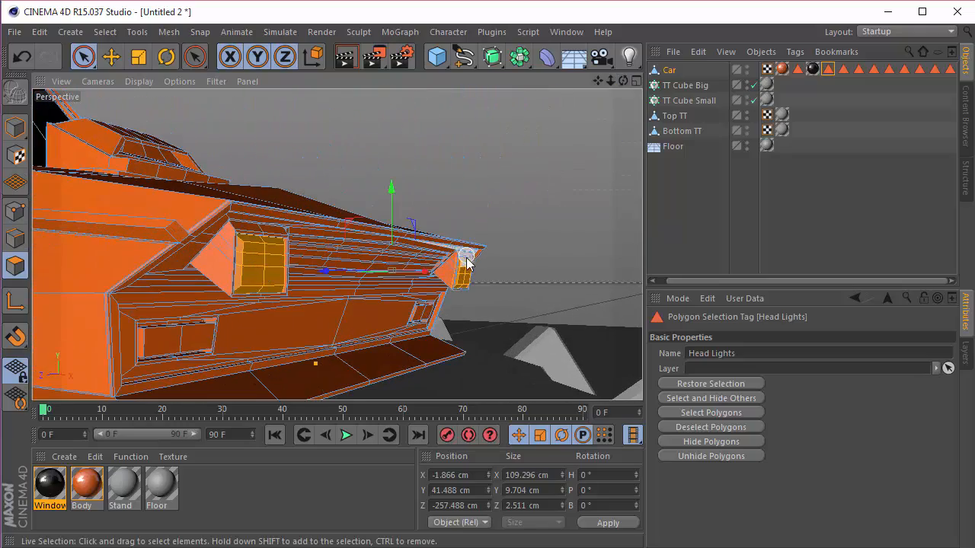
left_click(684, 188)
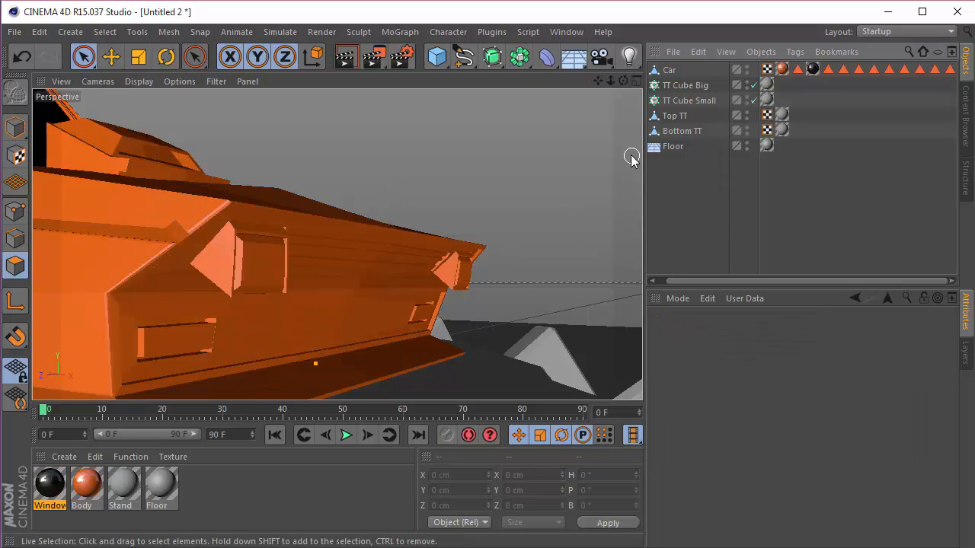
Step: Create a new material and name it Head Lights
double_click(214, 494)
double_click(66, 486)
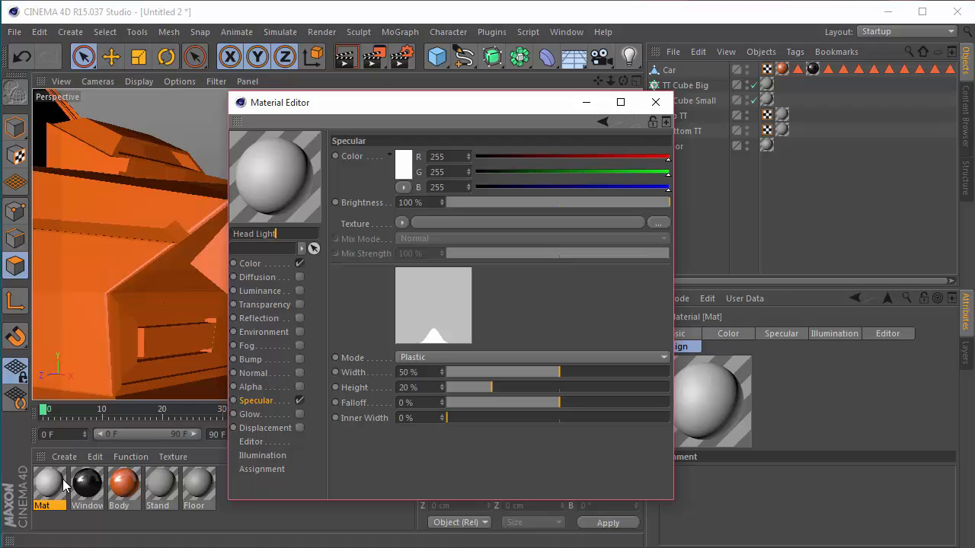
key("Return")
scroll(144, 232, "down", 4)
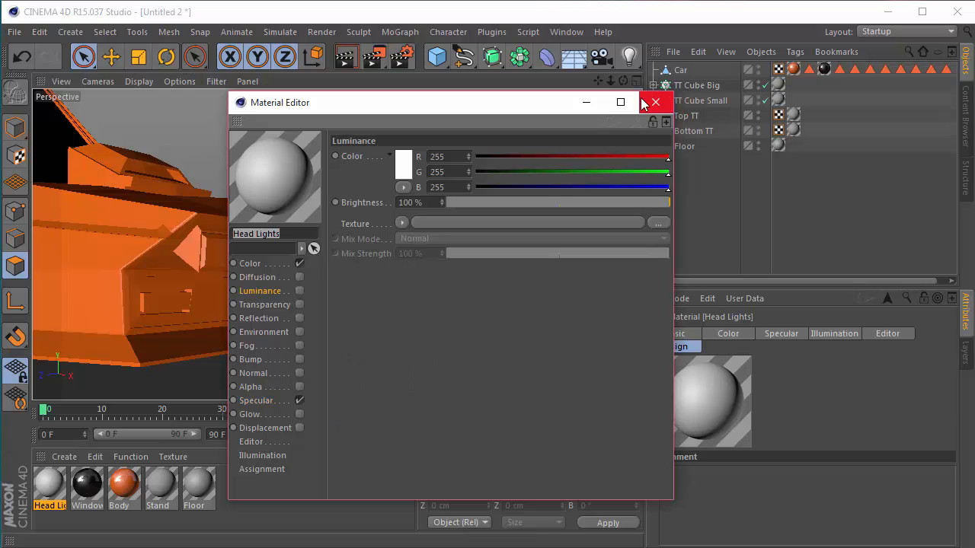
Step: Enable luminance and disable color and specular on the Head Lights material, and close the material editor
left_click(300, 291)
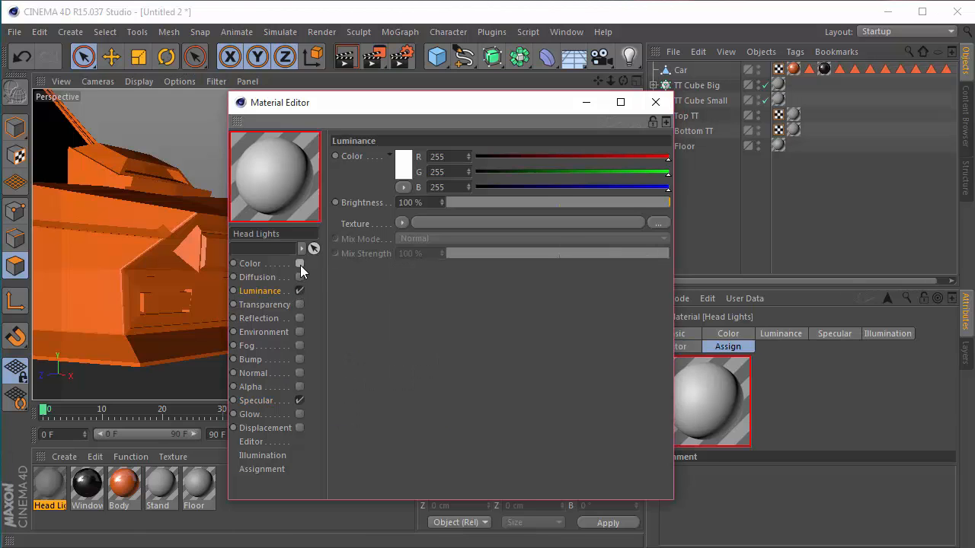
left_click(299, 264)
left_click(301, 399)
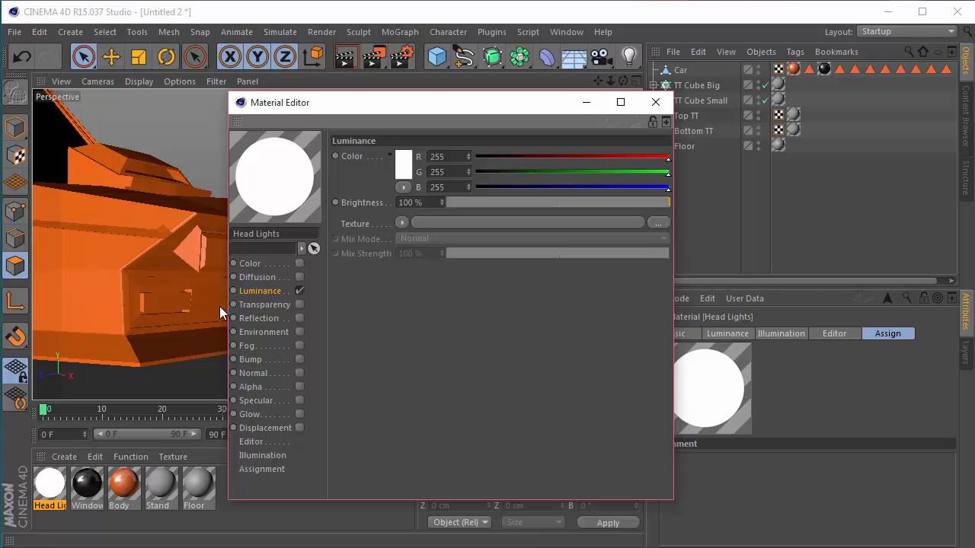
left_click(655, 105)
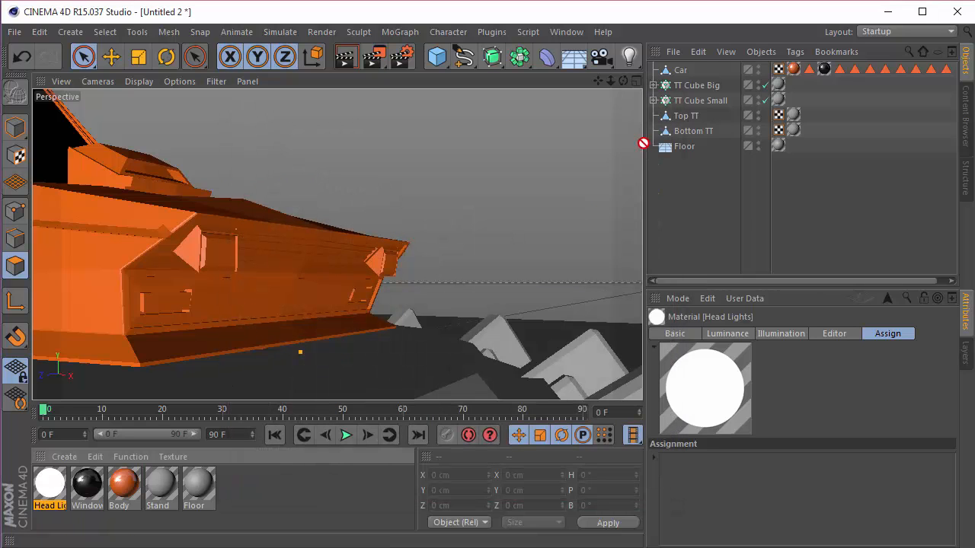
Step: Assign the Head Lights material to the Car, with its tag beside the Head Lights selection tag, and restrict it to that selection
left_click_drag(644, 144, 680, 72)
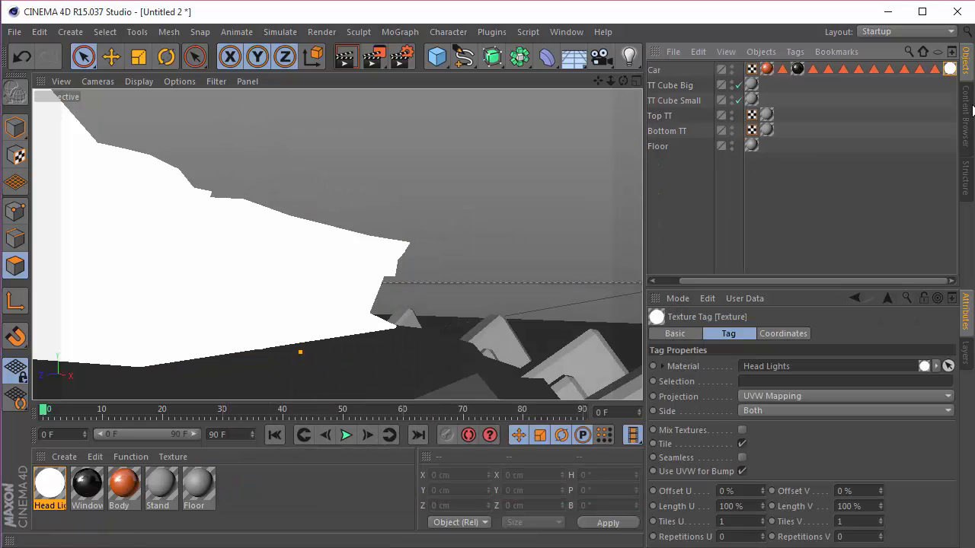
left_click_drag(820, 74, 821, 74)
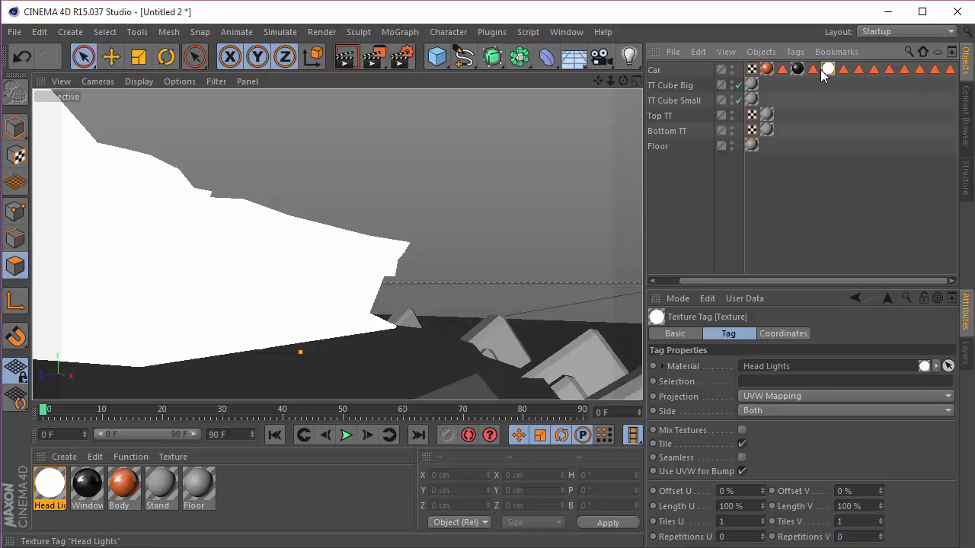
left_click_drag(772, 366, 772, 381)
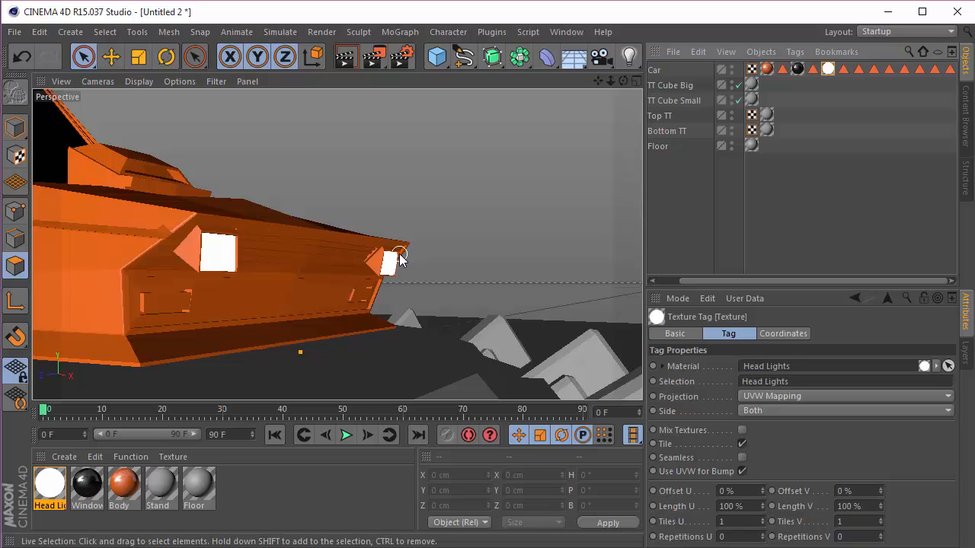
Step: Restore the Car's Polygon Selection.6 and inspect the selected faces between the headlights
left_click(843, 69)
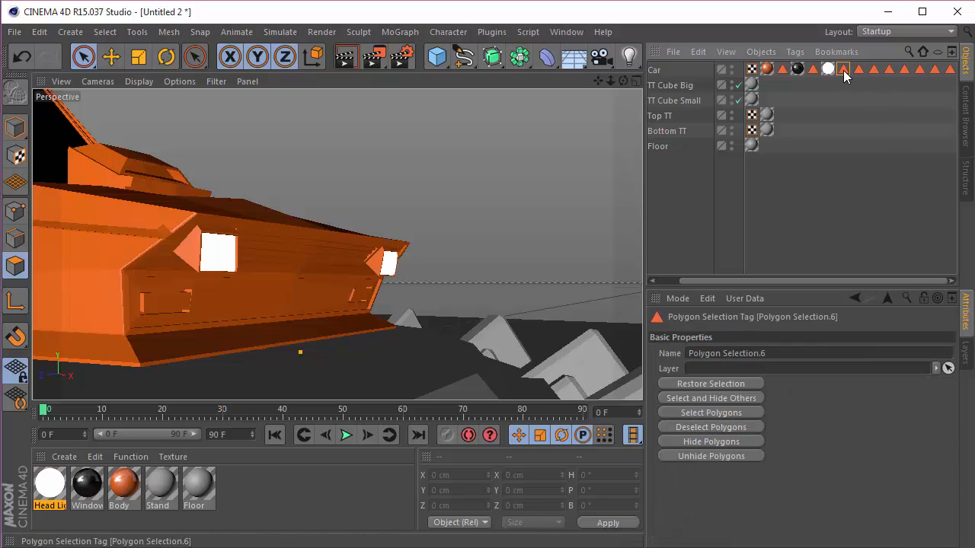
scroll(285, 184, "down", 4)
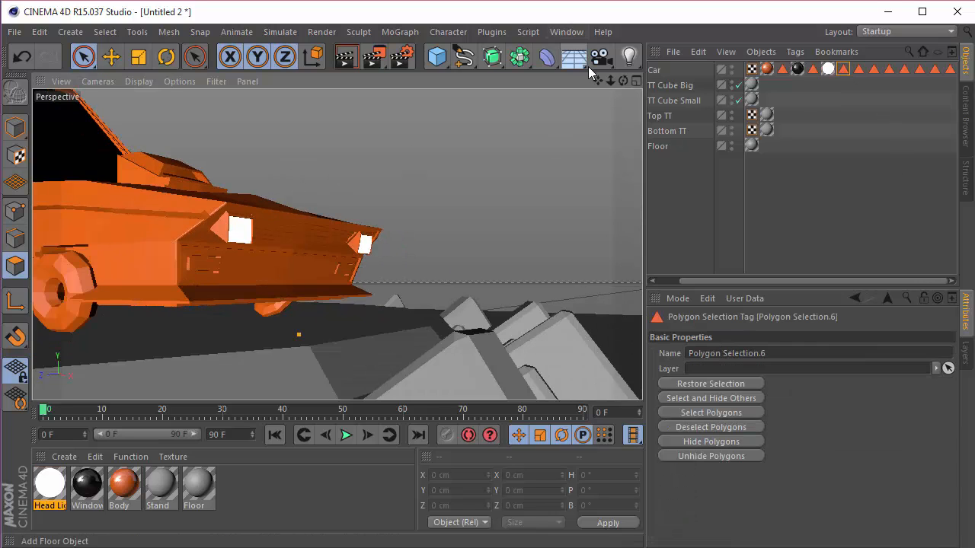
left_click_drag(623, 81, 534, 92)
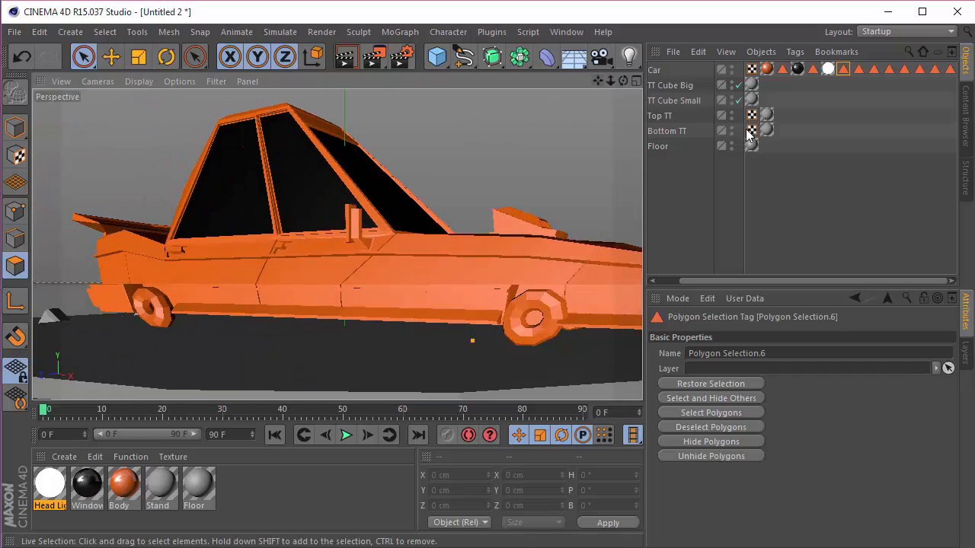
left_click(843, 70)
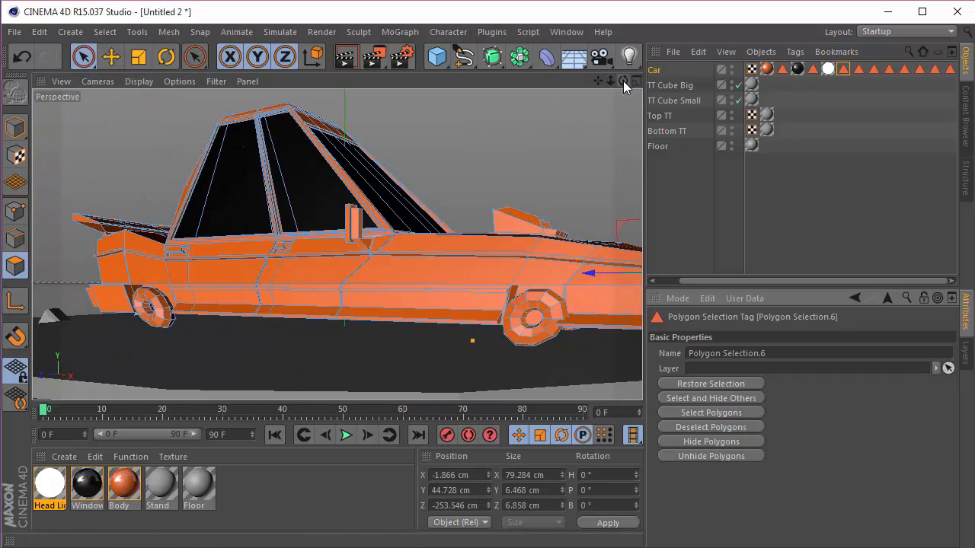
left_click_drag(624, 82, 510, 85)
scroll(468, 250, "up", 6)
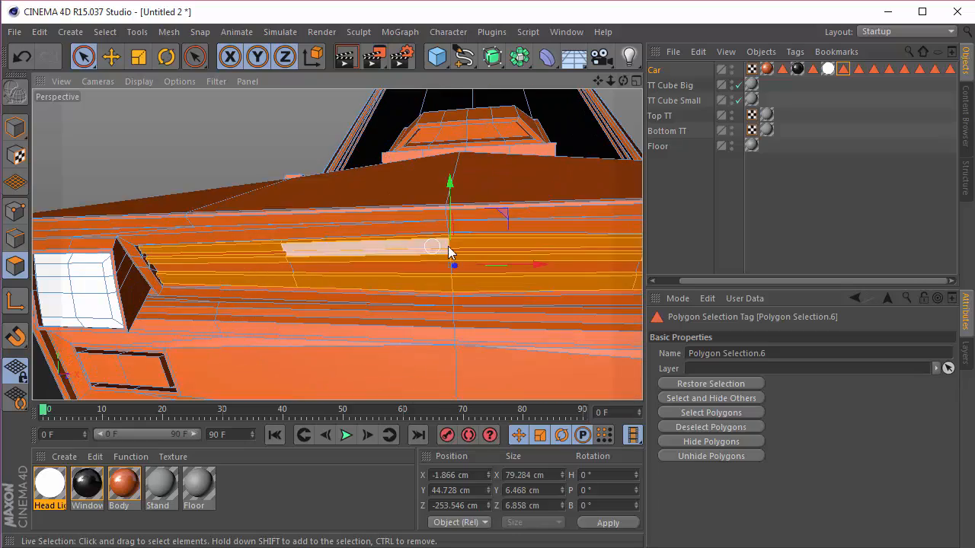
Step: Examine the restored faces between the headlights and rename their polygon selection tag as Head Light Center
left_click_drag(623, 82, 552, 115)
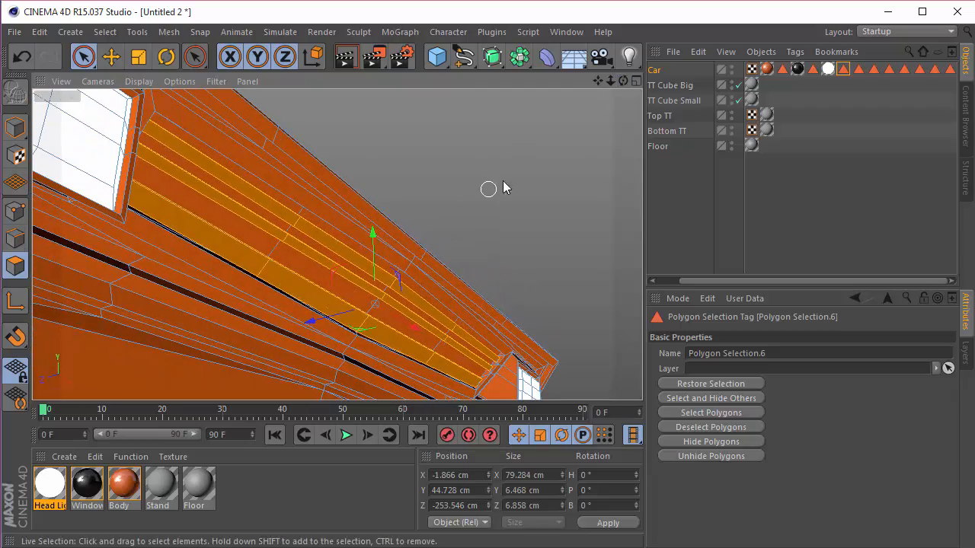
left_click_drag(623, 82, 641, 99)
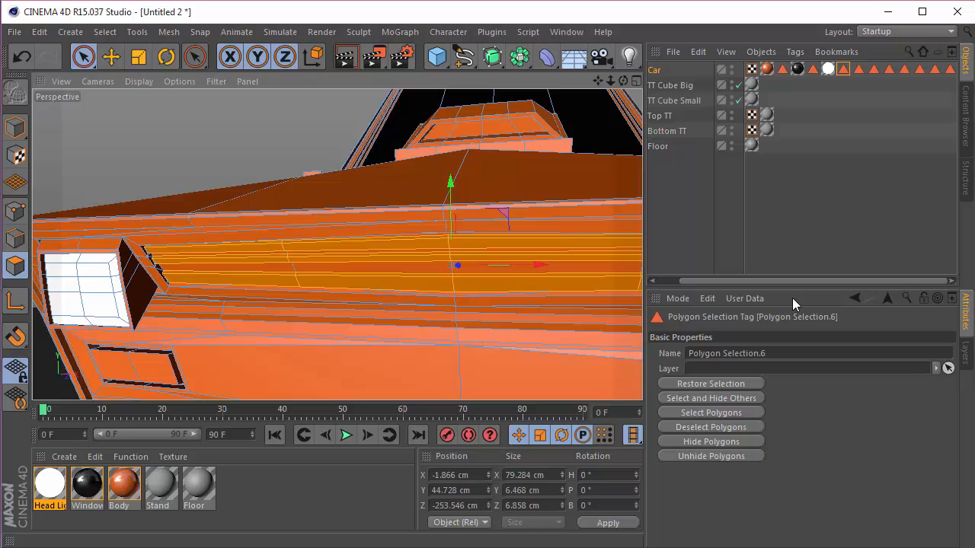
left_click(723, 353)
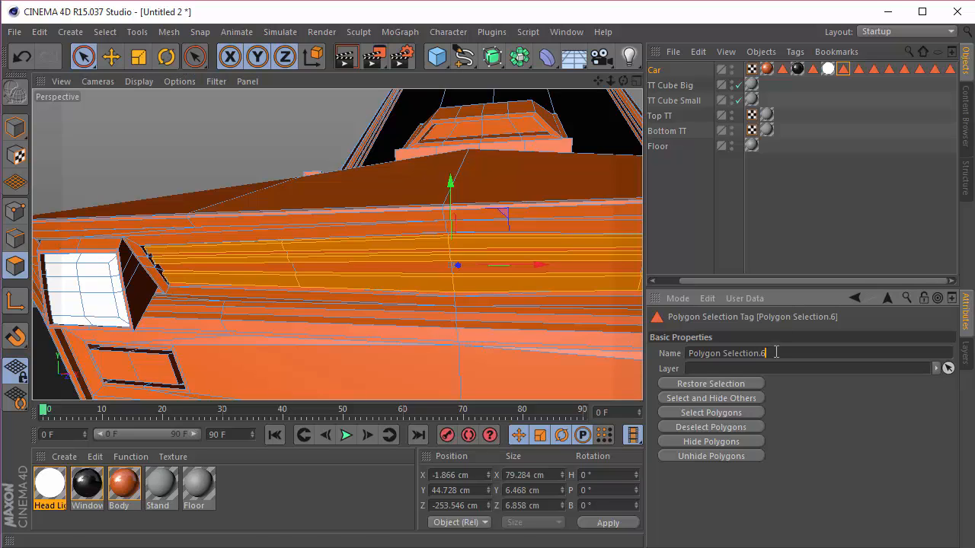
type("Head Light Center")
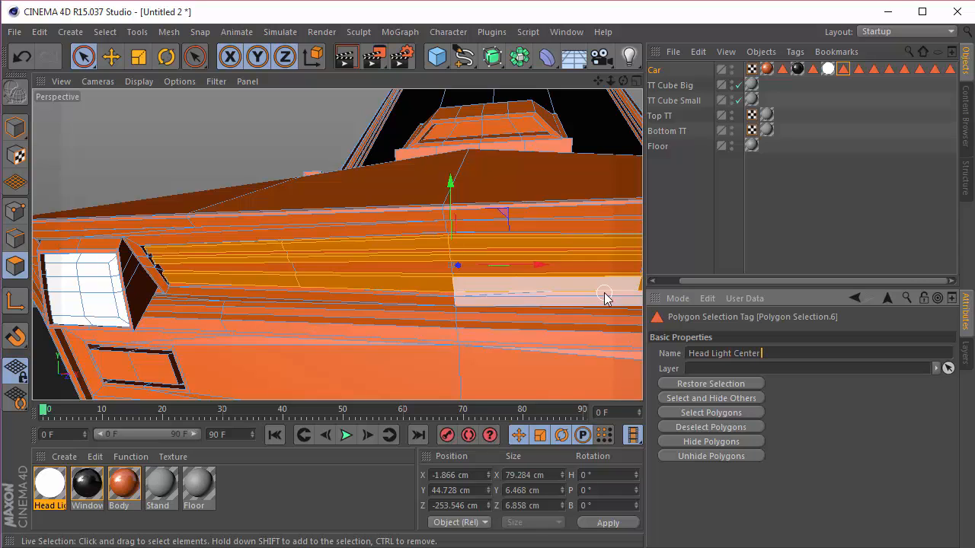
left_click(683, 221)
Step: Create a new material and name it Black
left_click(304, 479)
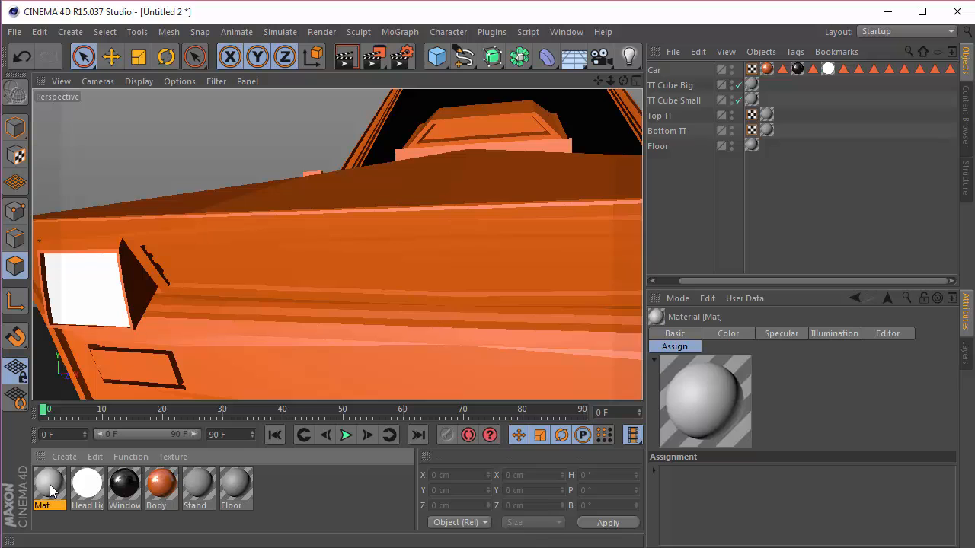
double_click(50, 485)
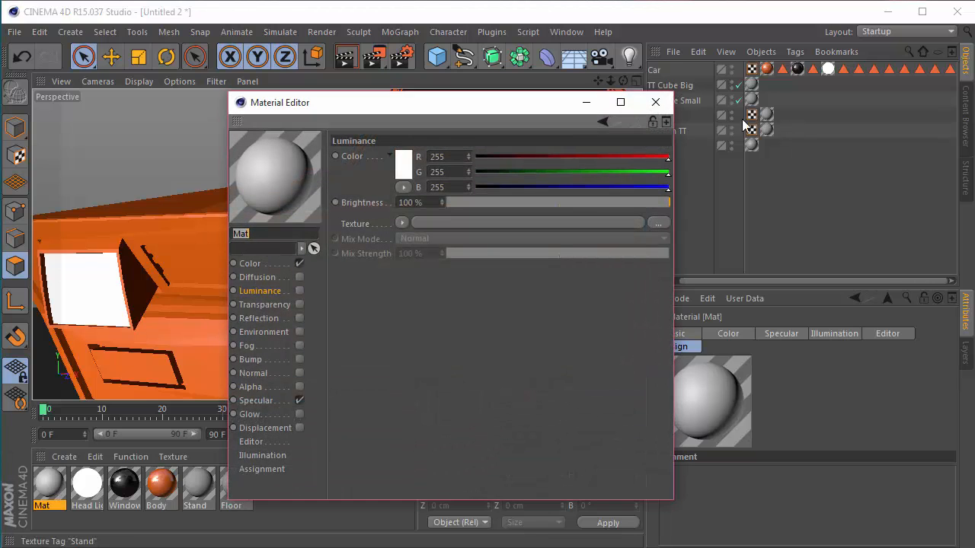
left_click(655, 102)
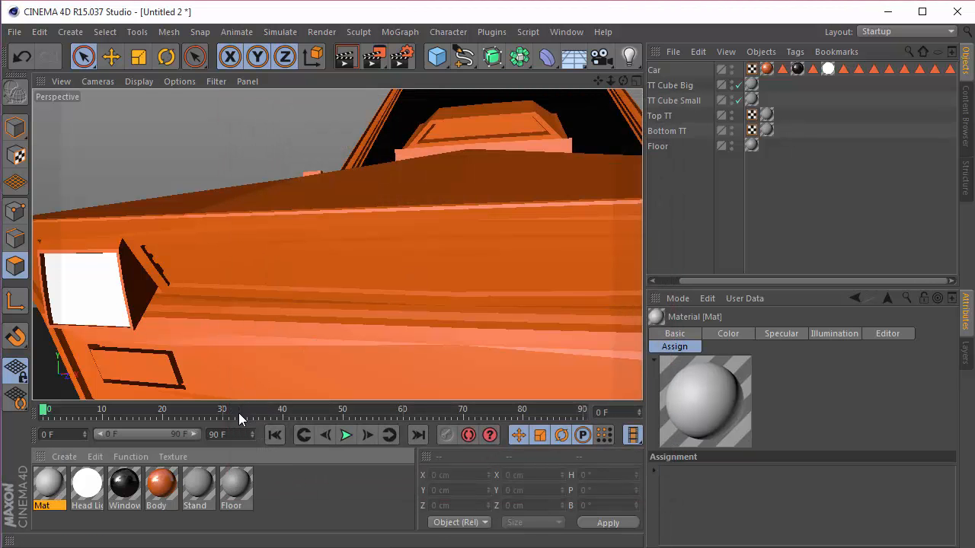
double_click(41, 486)
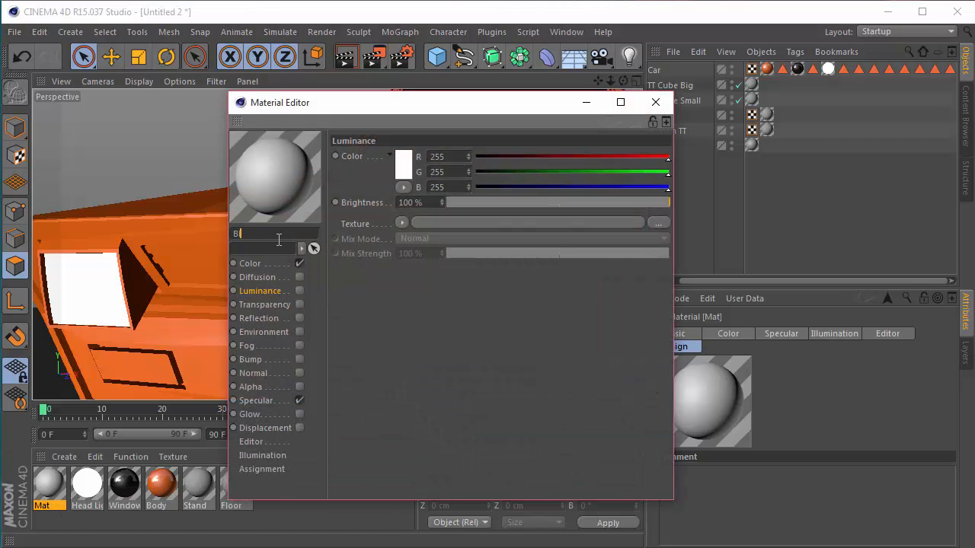
Step: Enable luminance with a black color on the Black material, disable its color and specular channels, and close the material editor
left_click(298, 291)
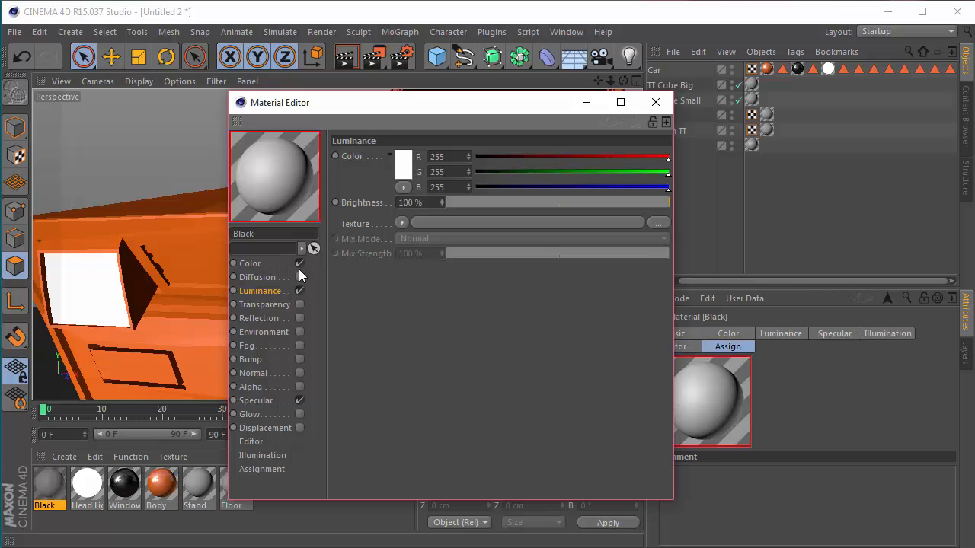
left_click(299, 264)
left_click(299, 399)
left_click(410, 169)
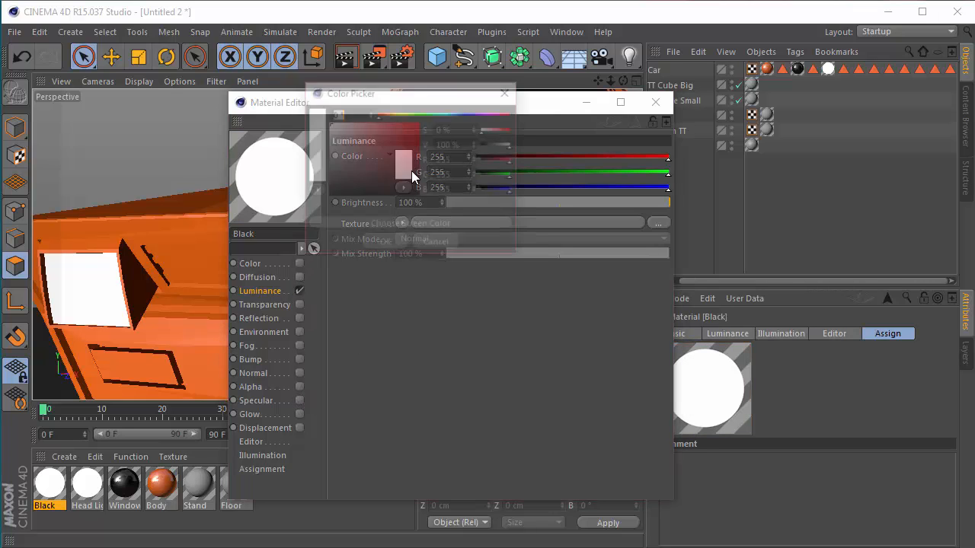
left_click_drag(410, 173, 383, 269)
left_click(386, 244)
left_click(655, 103)
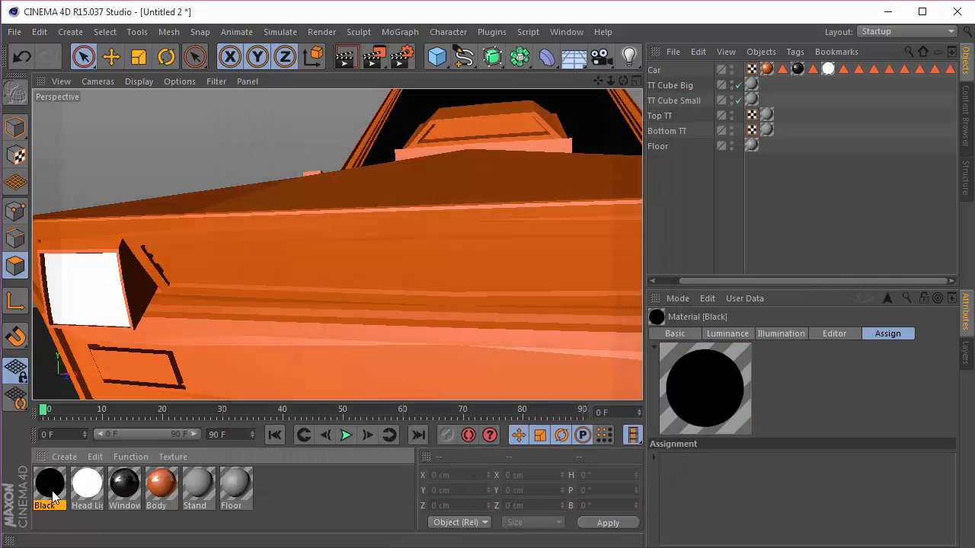
Step: Assign the Black material to the Car, with its tag beside the Head Light Center selection tag, and restrict it to that selection
left_click_drag(642, 107, 664, 70)
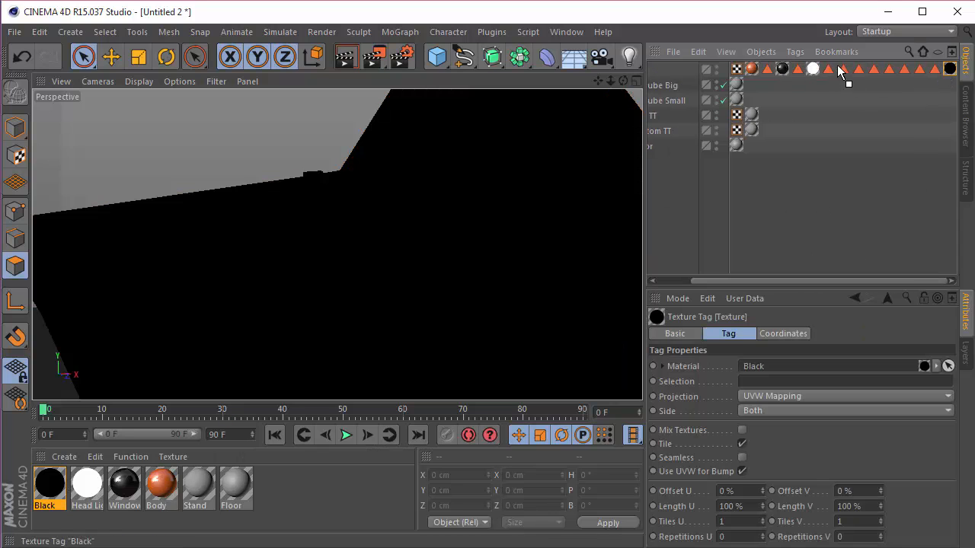
left_click_drag(828, 70, 792, 387)
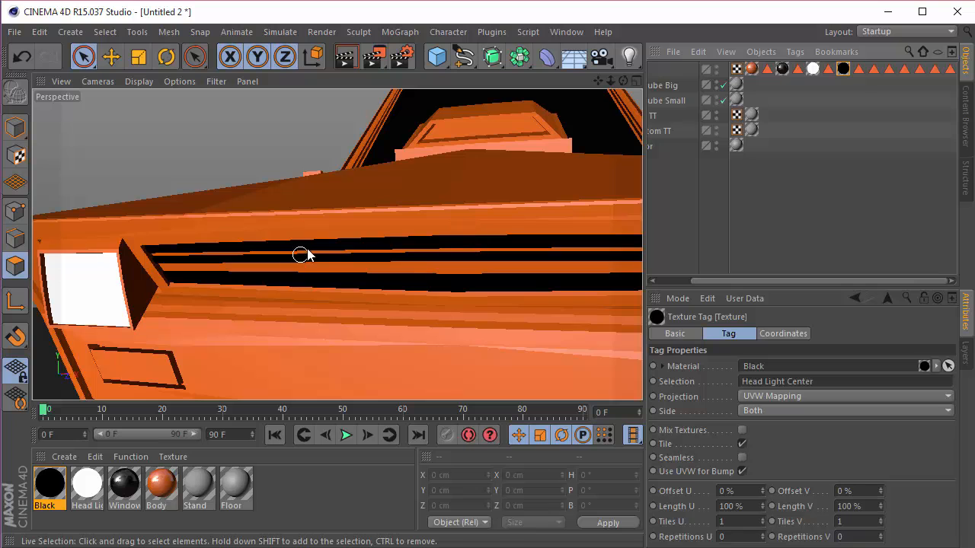
left_click_drag(598, 81, 541, 9)
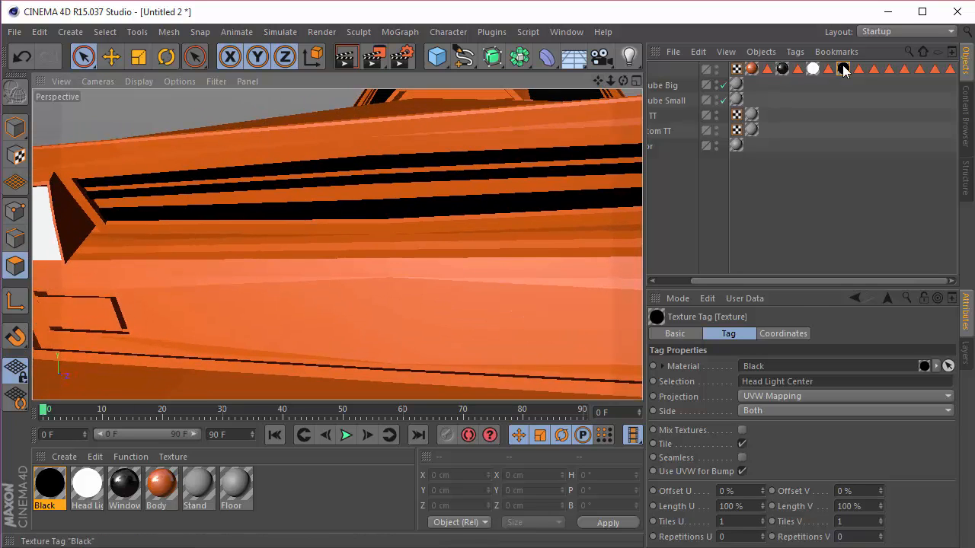
Step: Restore the Car's Head Lights 2 selection and inspect the recessed faces below the main headlights on both sides
left_click(858, 69)
scroll(342, 325, "down", 3)
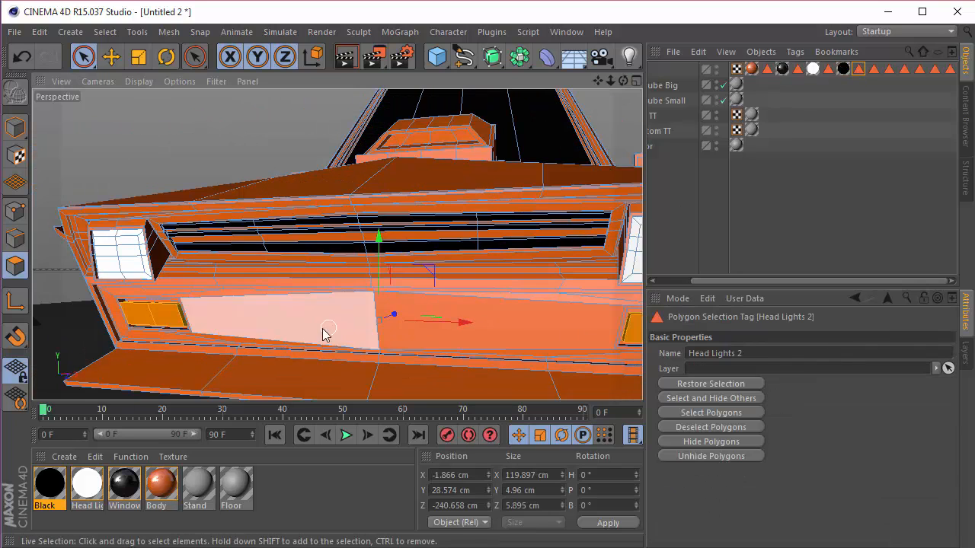
scroll(190, 341, "up", 4)
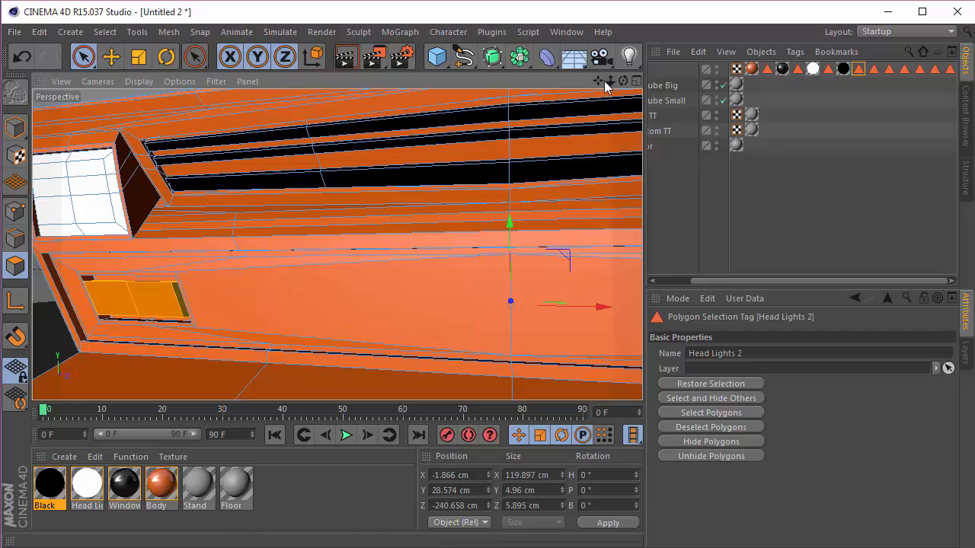
left_click_drag(598, 80, 189, 77)
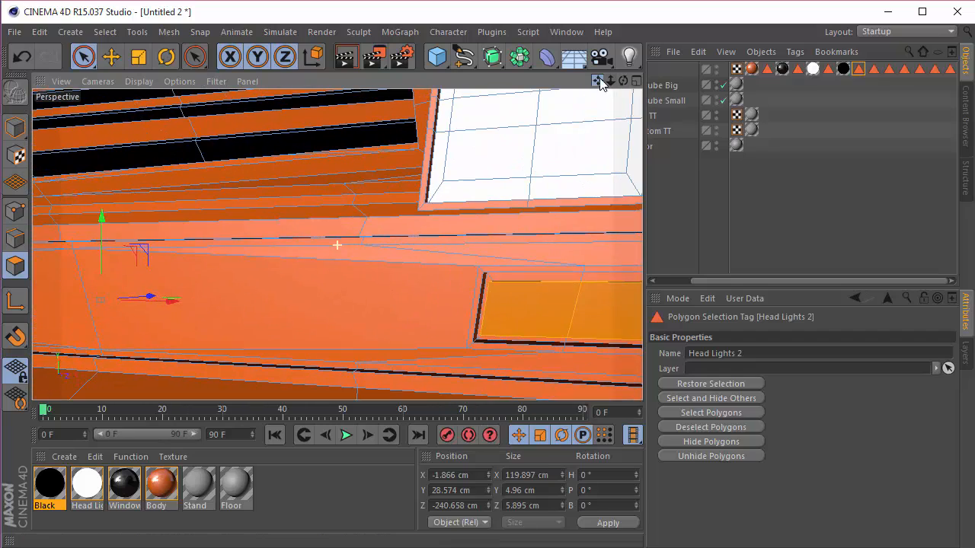
mouse_move(623, 81)
left_mouse_down()
mouse_move(636, 86)
mouse_move(585, 94)
mouse_move(606, 86)
left_mouse_up()
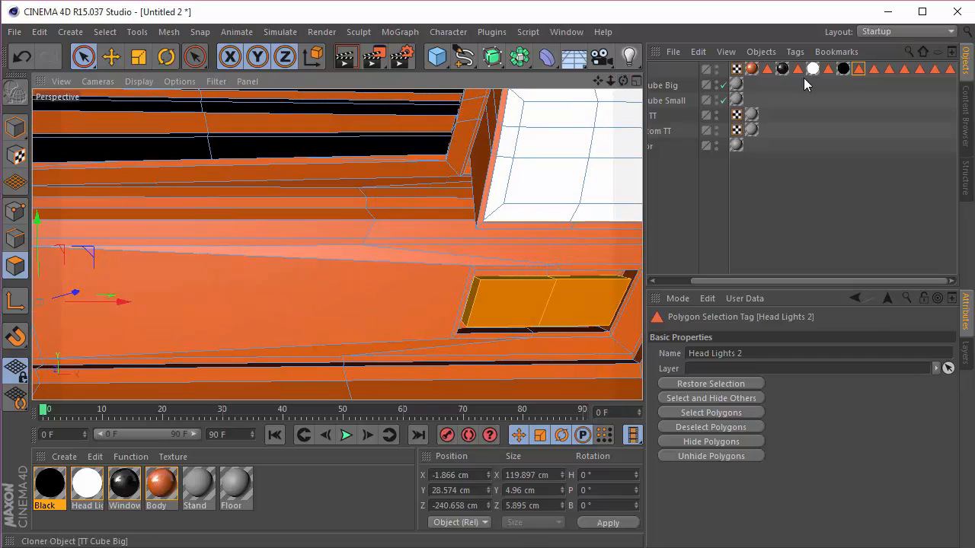
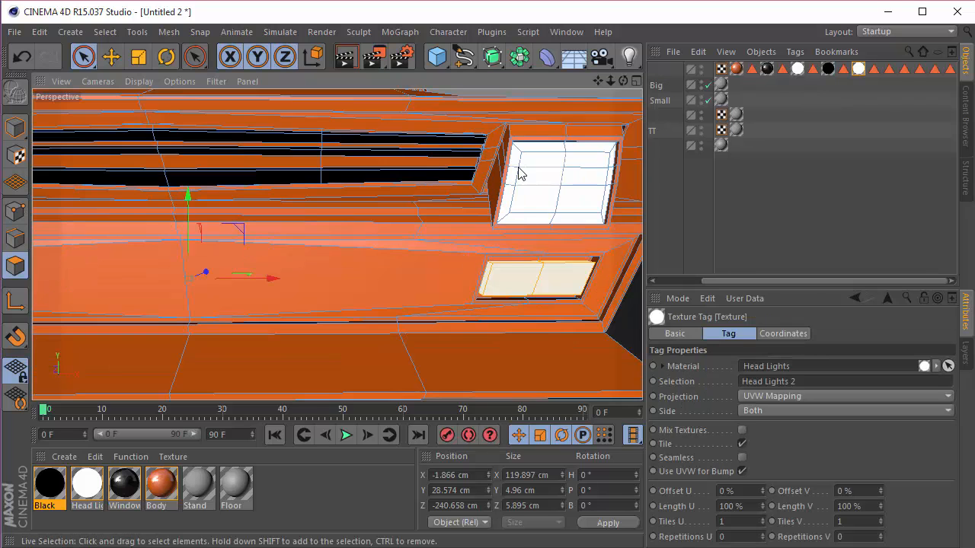
Step: Restore the Car's Polygon Selection.2 selection and examine which faces it covers between the lower headlights
left_click(874, 68)
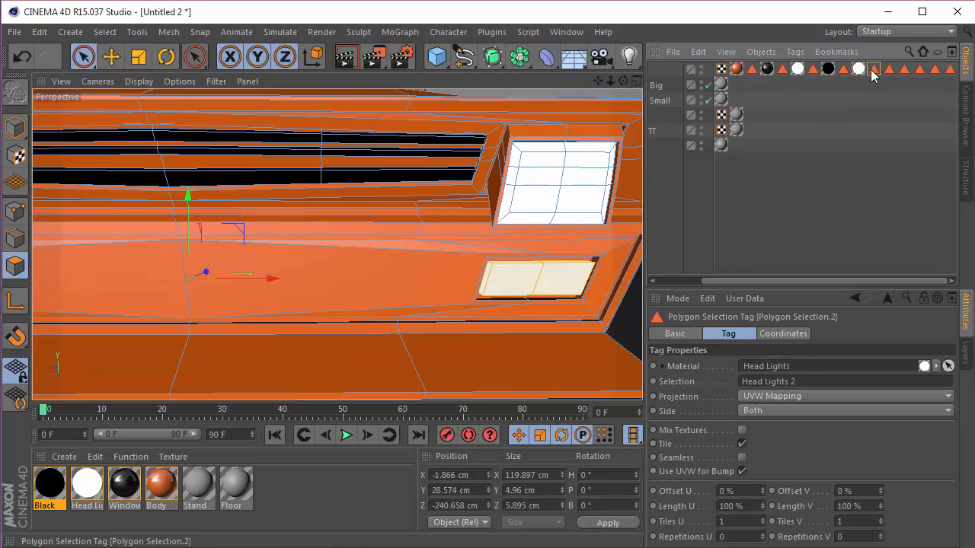
scroll(348, 291, "down", 3)
scroll(153, 289, "up", 2)
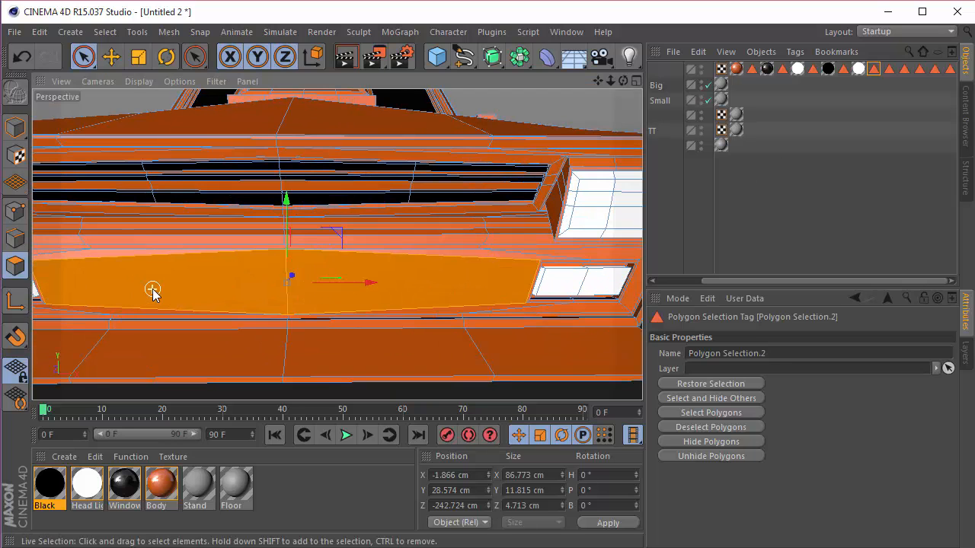
left_click(239, 282, "shift")
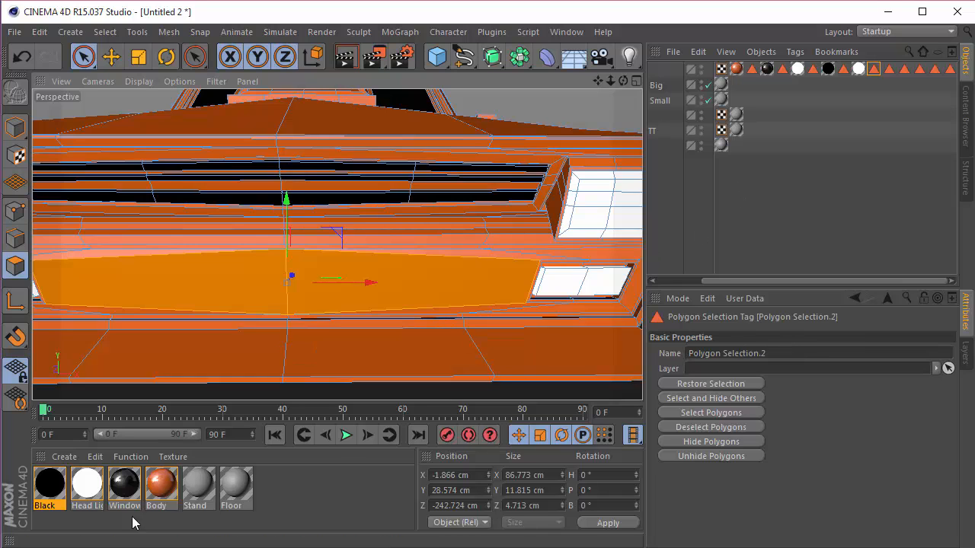
Step: Assign the Black material to the Car, with its tag beside the Polygon Selection.2 tag, and restrict it to that selection
left_click(73, 531)
left_click_drag(49, 483, 675, 72)
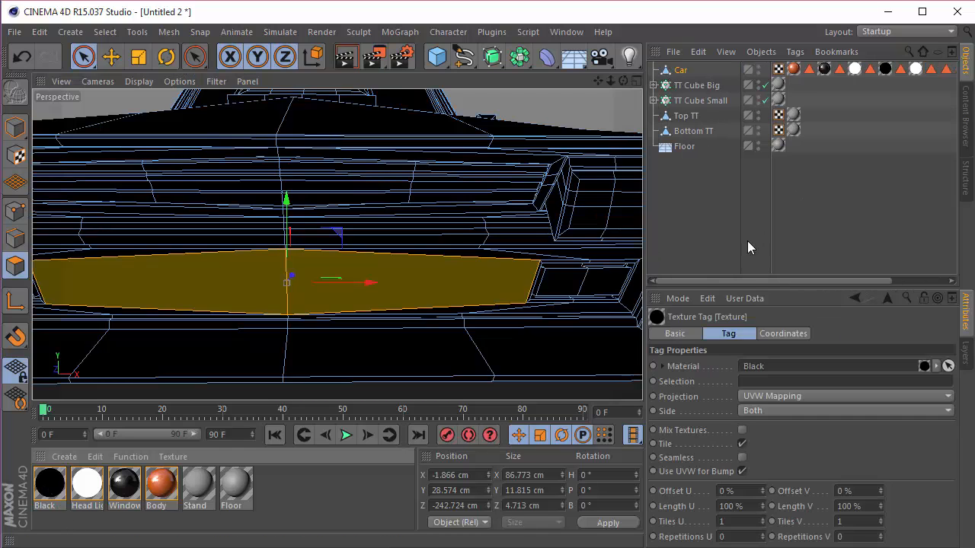
left_click_drag(766, 282, 830, 282)
left_click_drag(948, 70, 754, 384)
left_click(731, 221)
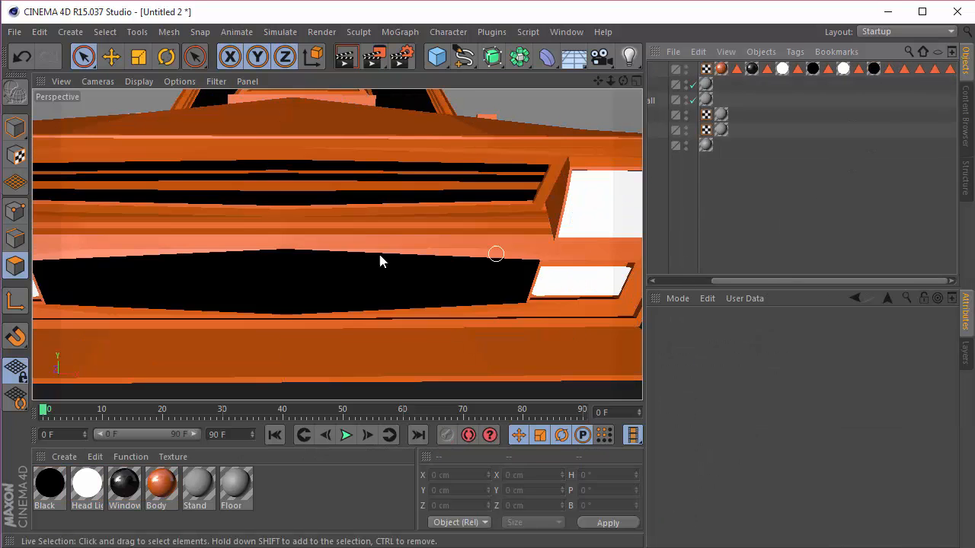
Step: Check the Car's Tail Lights selection tag and create a new material named Tail Lights
left_click(890, 70)
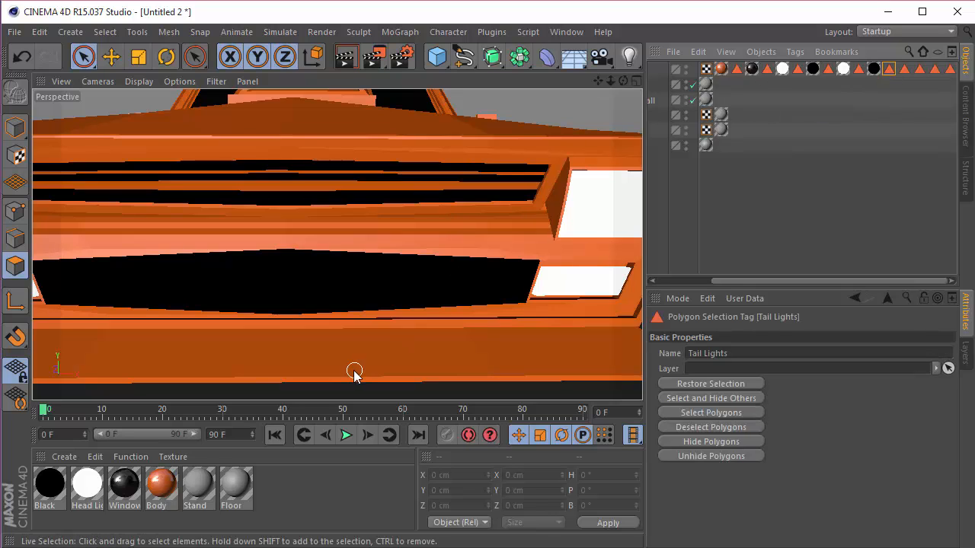
scroll(349, 373, "down", 5)
double_click(279, 477)
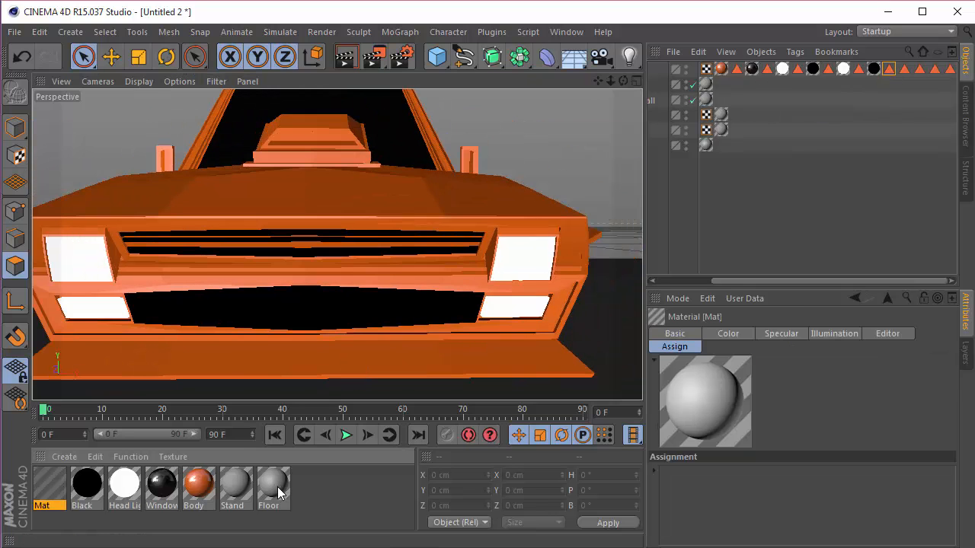
double_click(38, 493)
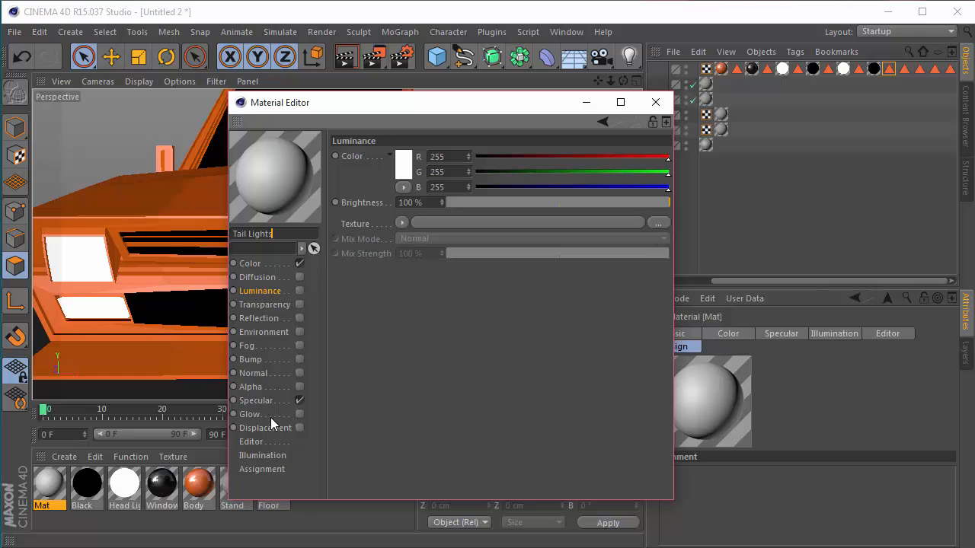
Step: Set the Tail Lights material's color to red (255, 0, 0), disable its specular channel and close the material editor
left_click(259, 264)
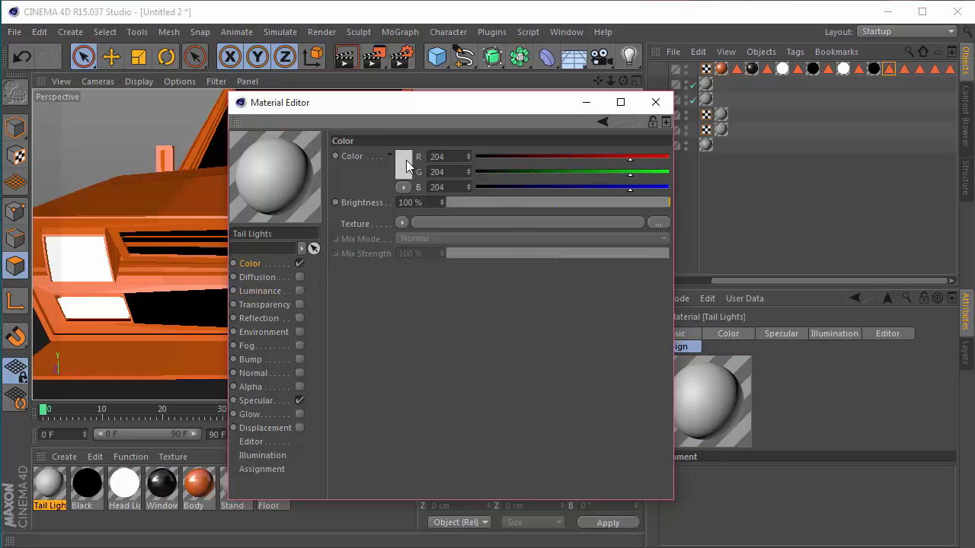
left_click(404, 164)
left_click(396, 229)
left_click(300, 400)
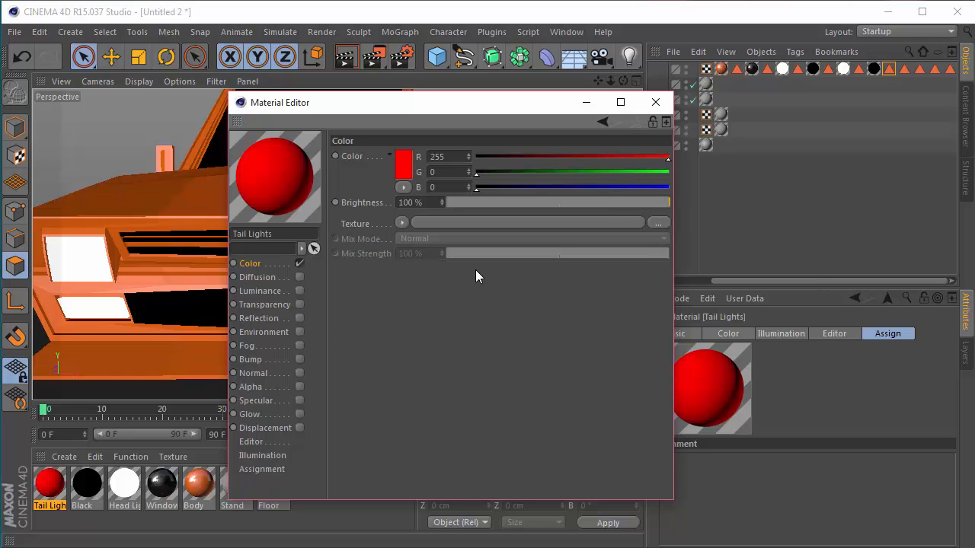
left_click(655, 102)
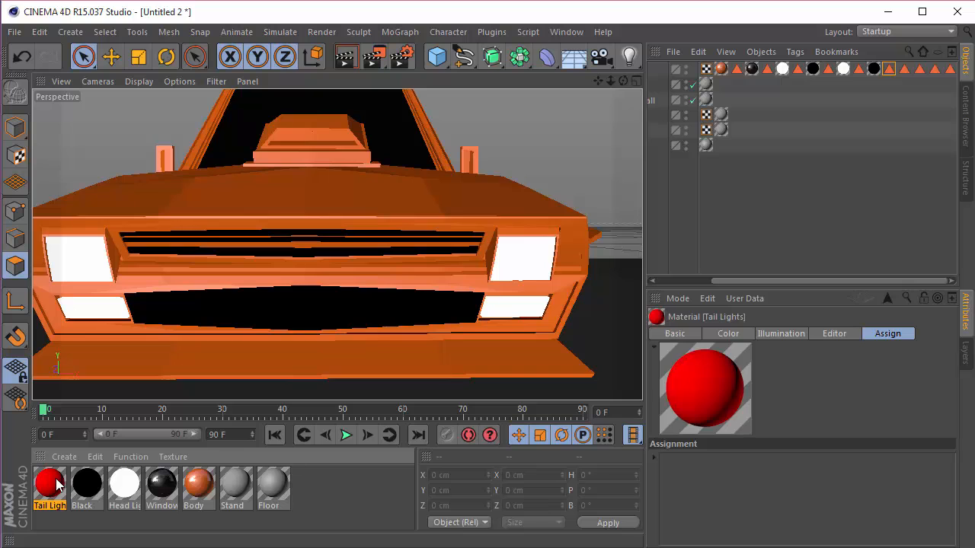
Step: Assign the Tail Lights material to the Car, with its tag beside the Tail Lights selection tag, and restrict it to that selection
left_click_drag(702, 64, 680, 70)
left_click_drag(776, 284, 945, 276)
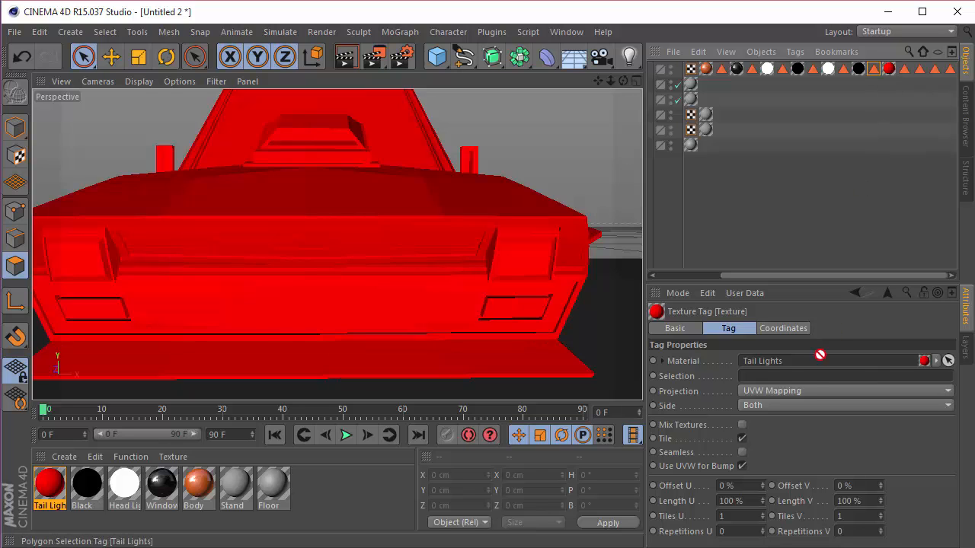
left_click_drag(820, 355, 795, 378)
left_click(708, 221)
Step: Inspect the tail lights on the rear of the car, and examine the car's side and front
left_click_drag(624, 81, 769, 92)
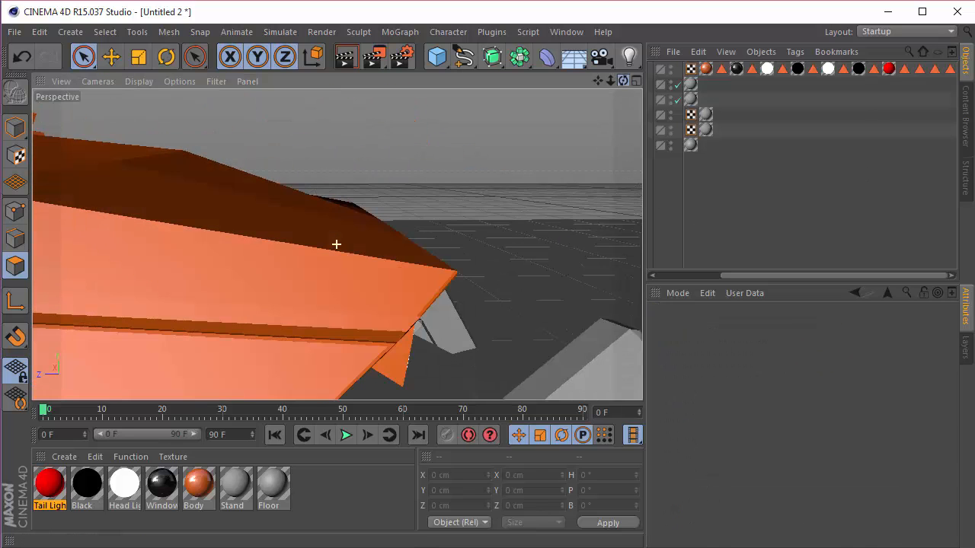
left_click_drag(610, 82, 784, 75)
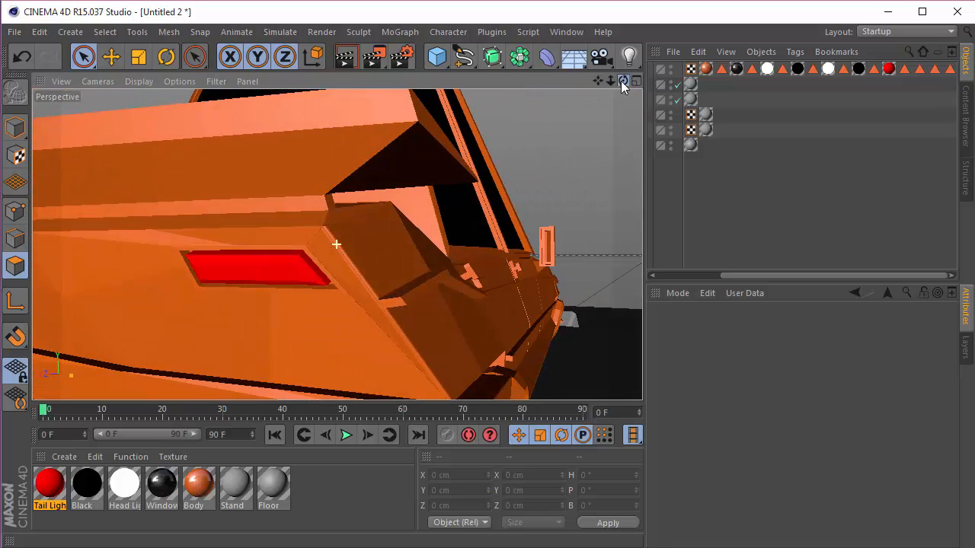
left_click_drag(597, 81, 801, 82)
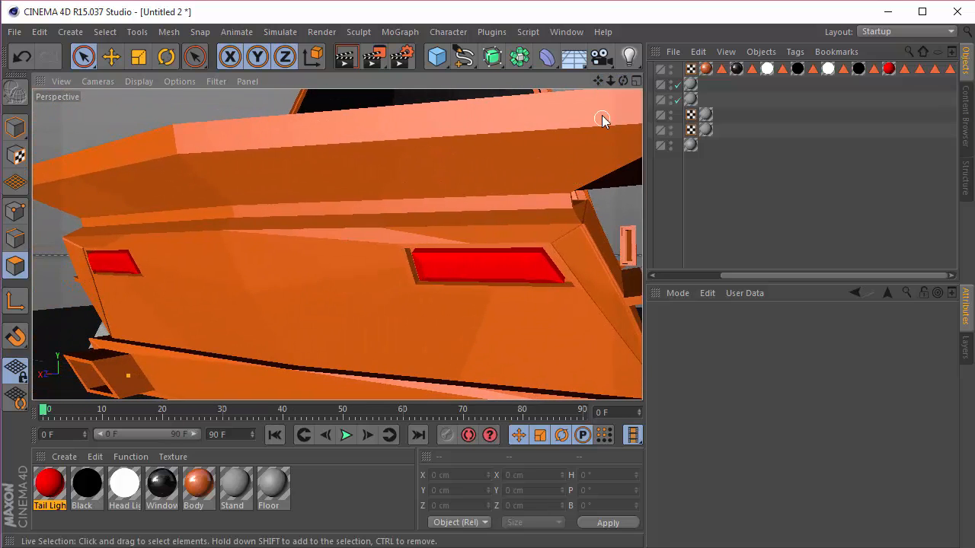
left_click_drag(623, 81, 455, 81)
scroll(515, 235, "down", 6)
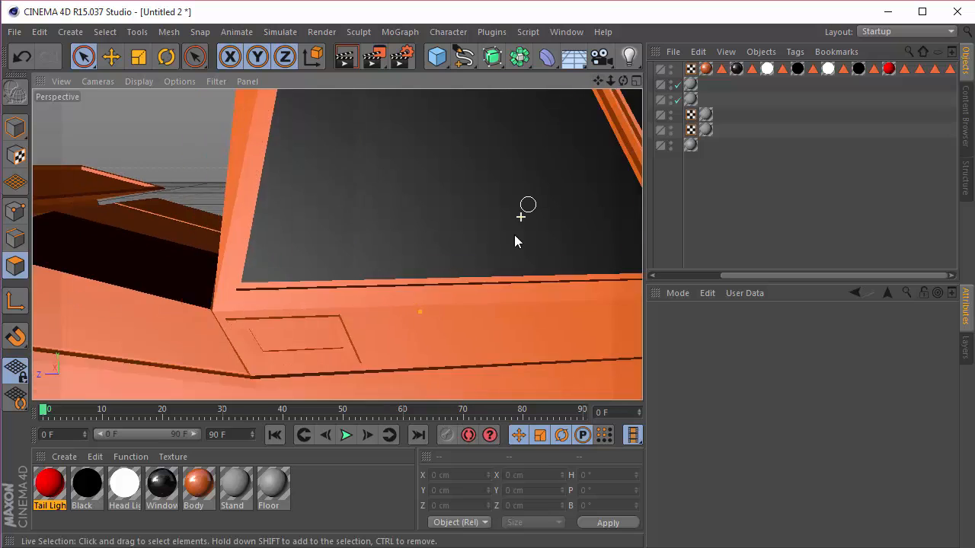
scroll(514, 235, "down", 3)
left_click_drag(607, 82, 537, 97)
scroll(447, 234, "down", 2)
scroll(306, 256, "up", 2)
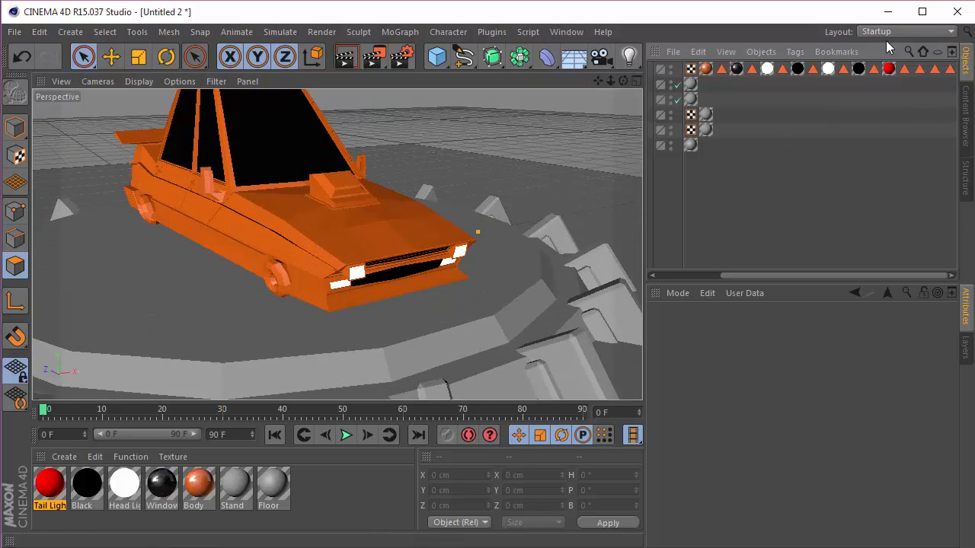
Step: Restore the Car's Exhaust Pipes selection, examine the pipe along the body side, and clear the selection
left_click(904, 70)
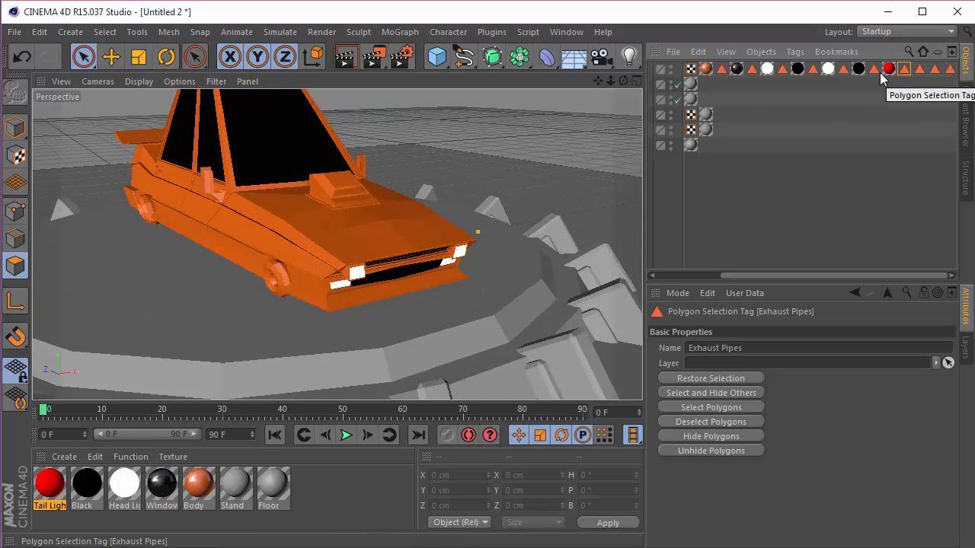
left_click_drag(623, 81, 327, 106)
double_click(904, 70)
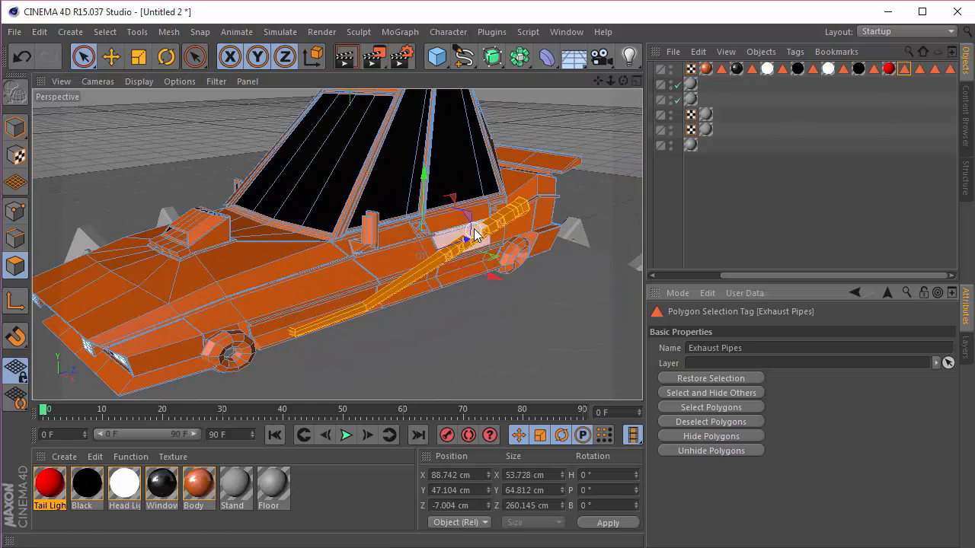
left_click(576, 202)
scroll(419, 246, "up", 3)
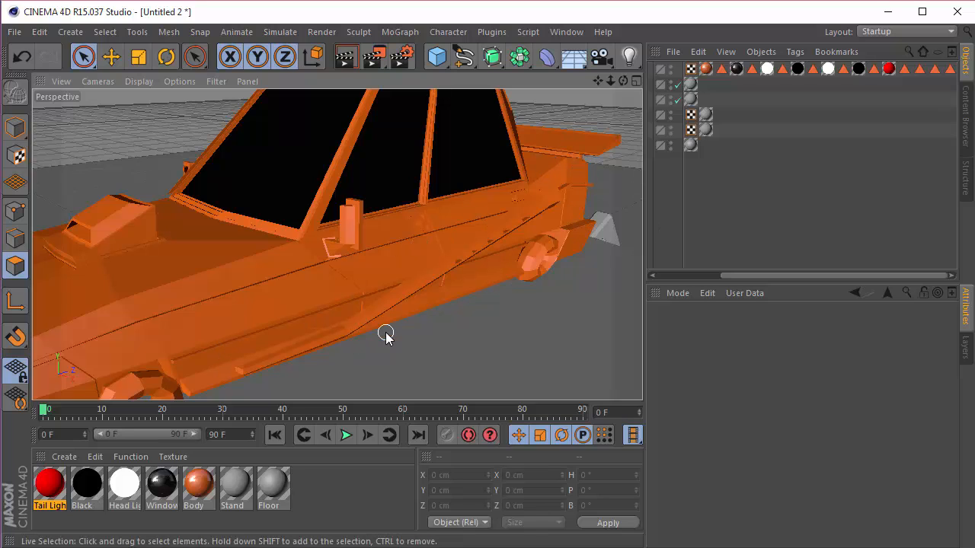
Step: Create a new material and name it Exhaust Pipes
double_click(312, 473)
double_click(54, 486)
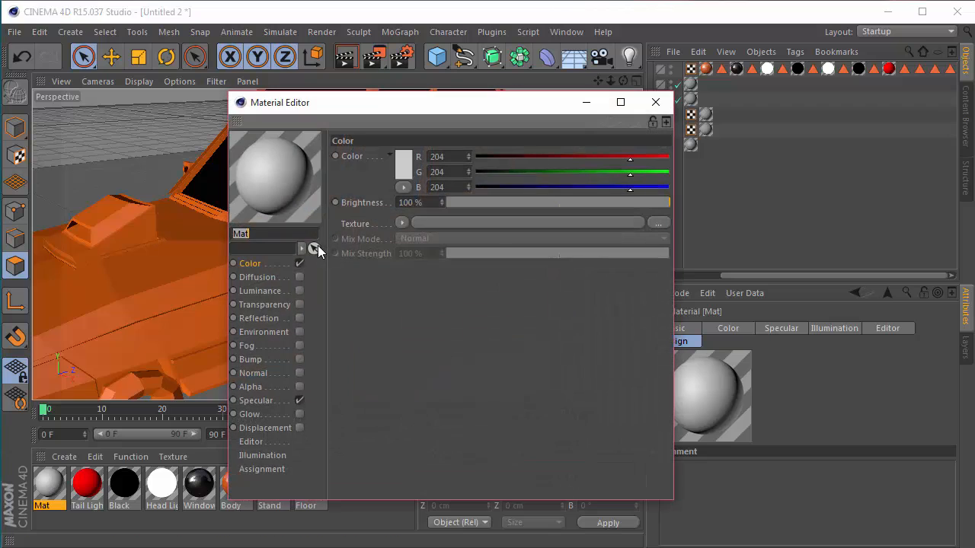
type("Exhaust Pipes")
key("Return")
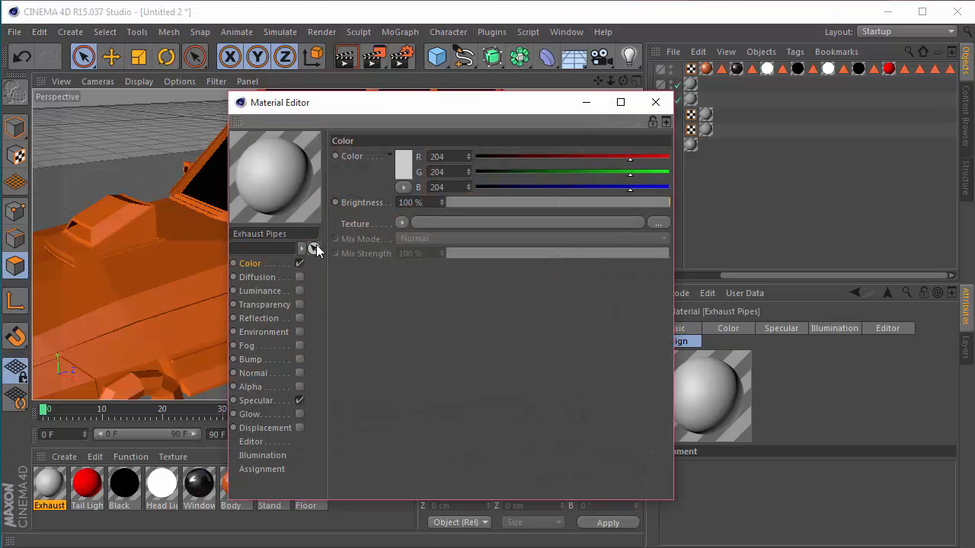
key("Escape")
Step: Enable reflection on the Exhaust Pipes material with a brightness of 50%, and close the material editor
left_click(44, 482)
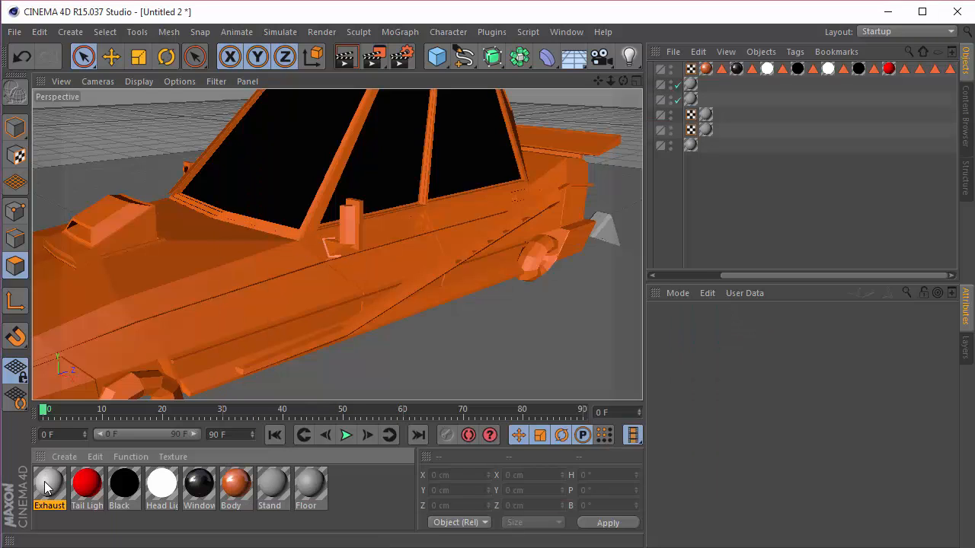
double_click(45, 482)
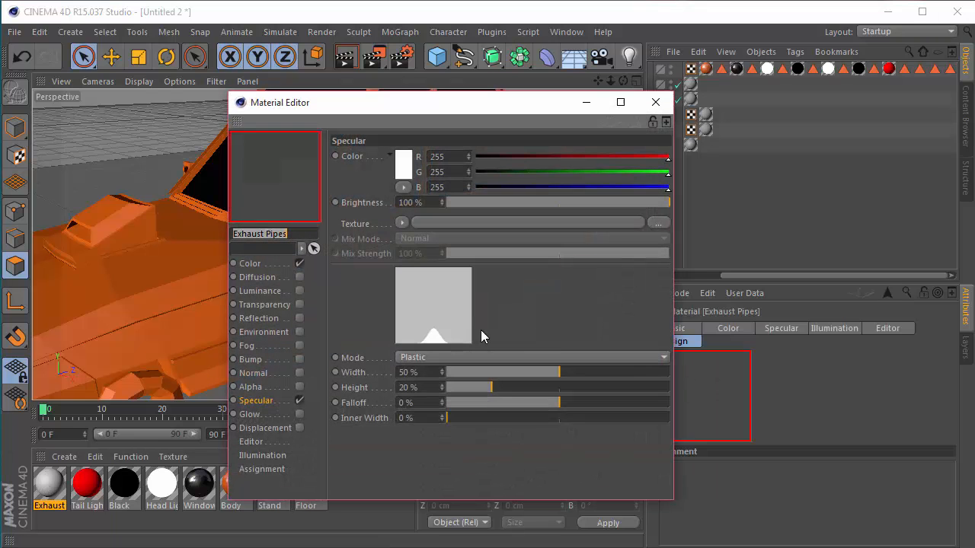
left_click(299, 318)
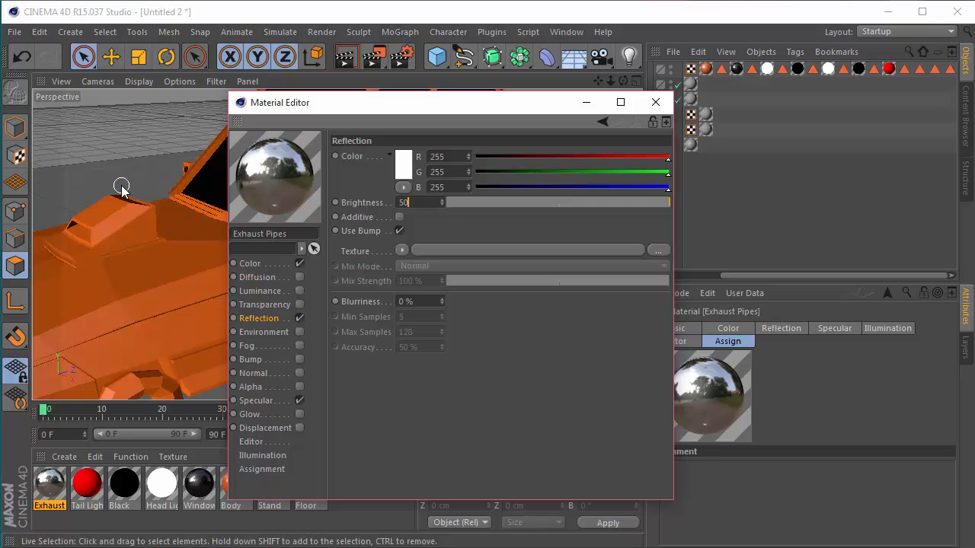
key("Return")
left_click(655, 102)
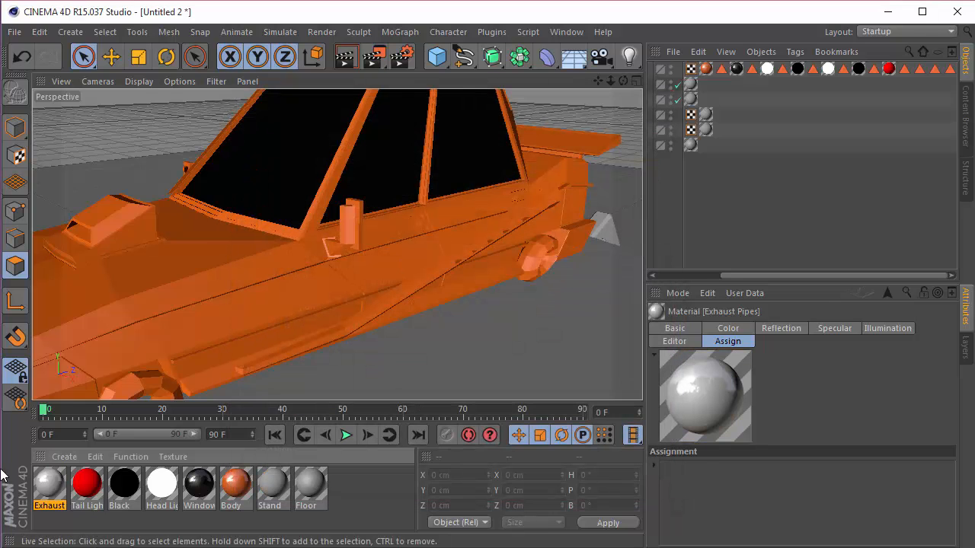
Step: Assign the Exhaust Pipes material to the Car, with its tag beside the Exhaust Pipes selection tag, and restrict it to that selection
left_click_drag(618, 129, 660, 72)
left_click_drag(789, 276, 883, 274)
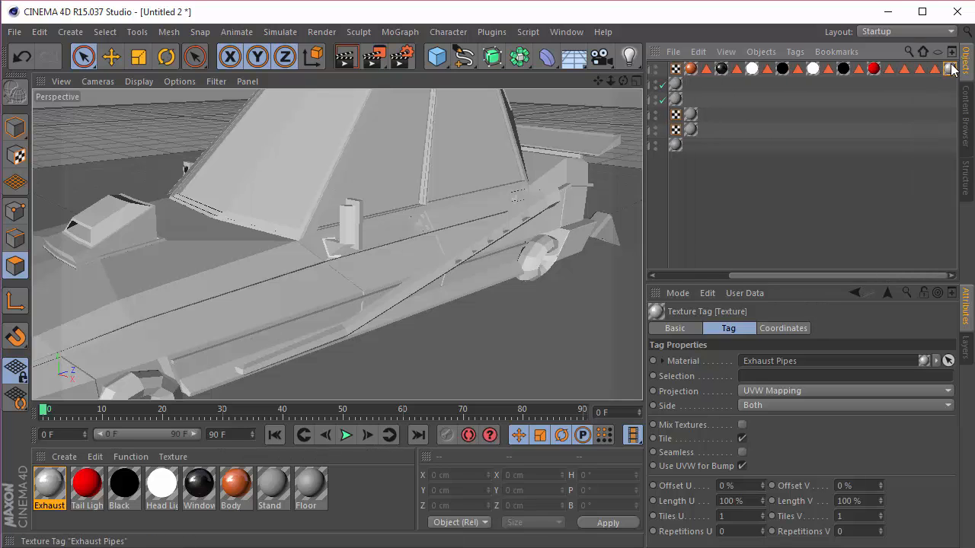
left_click_drag(895, 68, 780, 343)
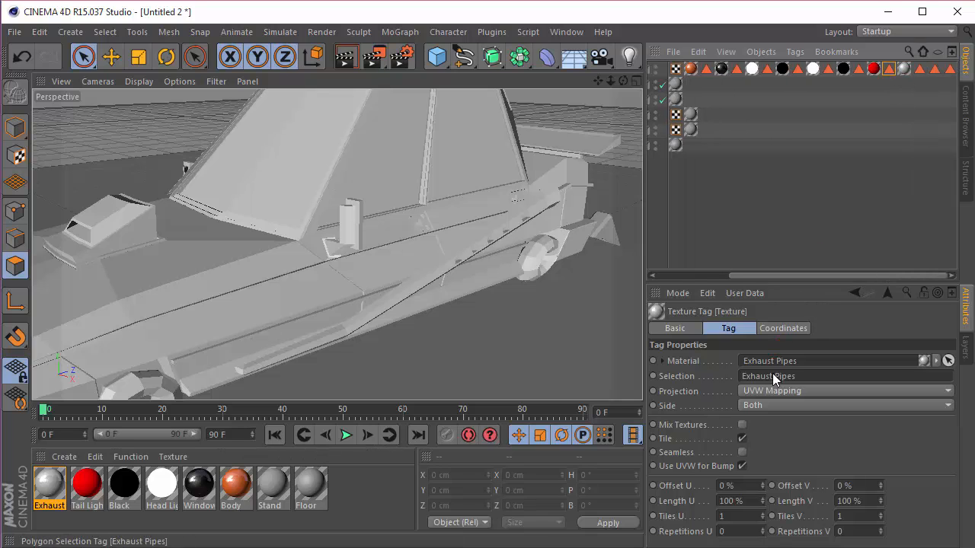
left_click(698, 216)
Step: Restore the Car's Wheels selection, examine the faces it covers on the front wheel, and clear the selection
left_click(919, 69)
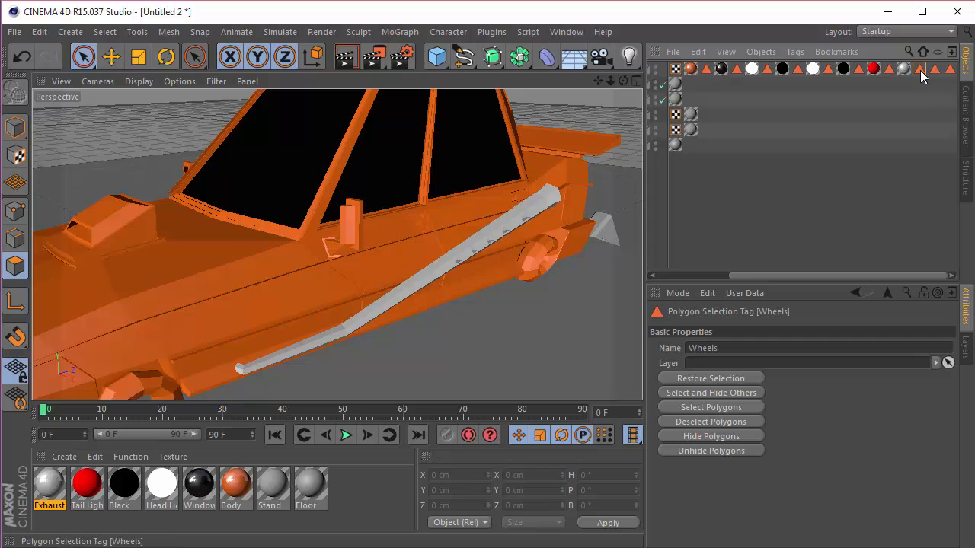
left_click(710, 379)
left_click(803, 187)
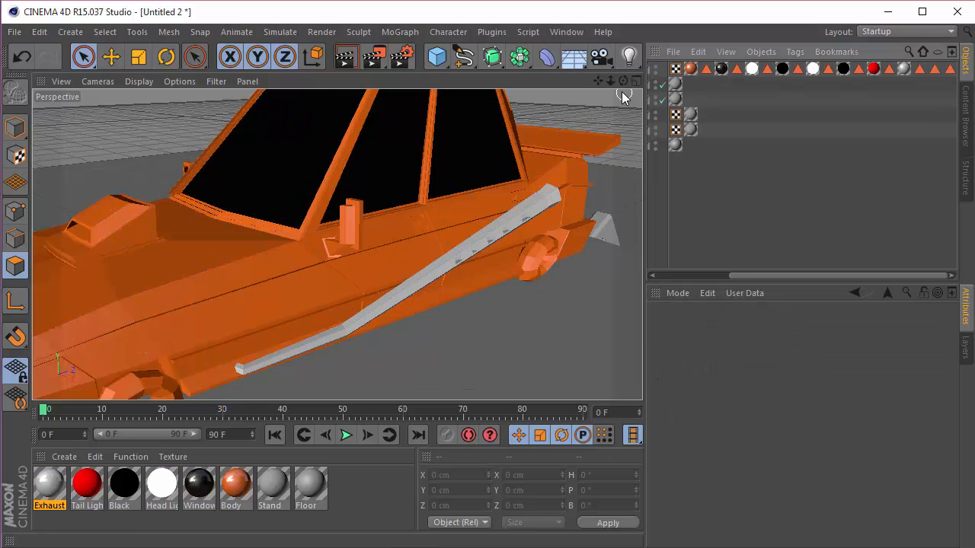
left_click_drag(598, 81, 682, 11)
left_click_drag(336, 245, 419, 197)
scroll(337, 292, "up", 3)
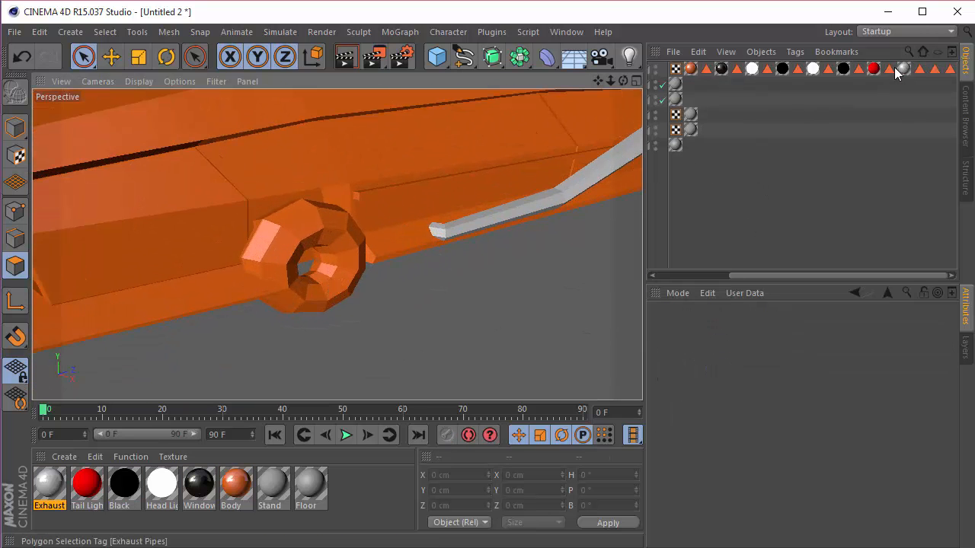
left_click(919, 70)
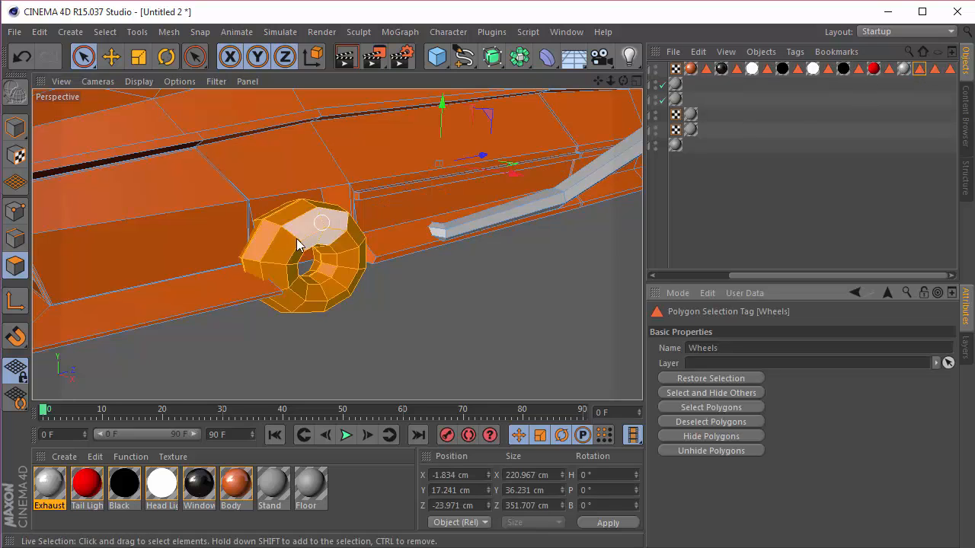
left_click_drag(623, 81, 678, 83)
left_click_drag(337, 245, 688, 153)
left_click(736, 168)
Step: Create a new material and name it Wheels
double_click(363, 472)
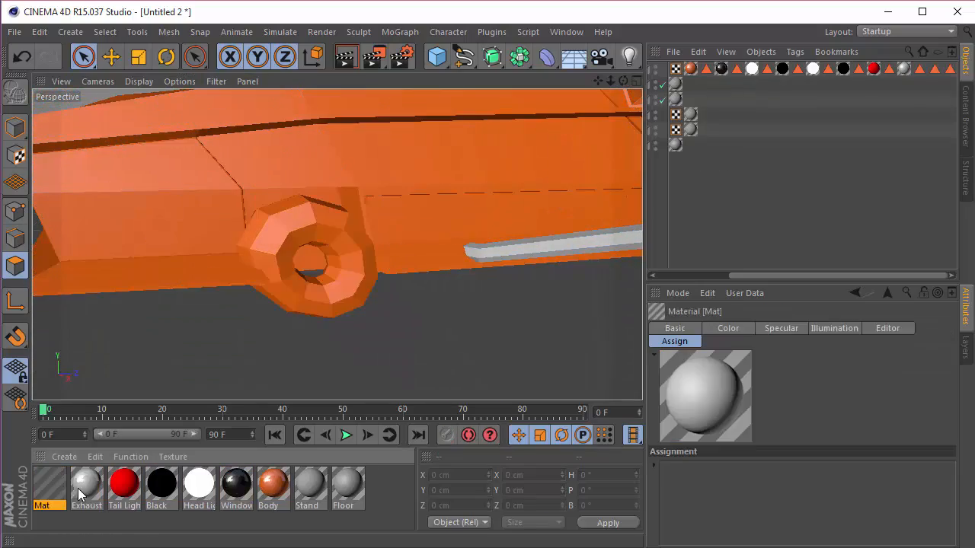
double_click(48, 485)
type("Wheels")
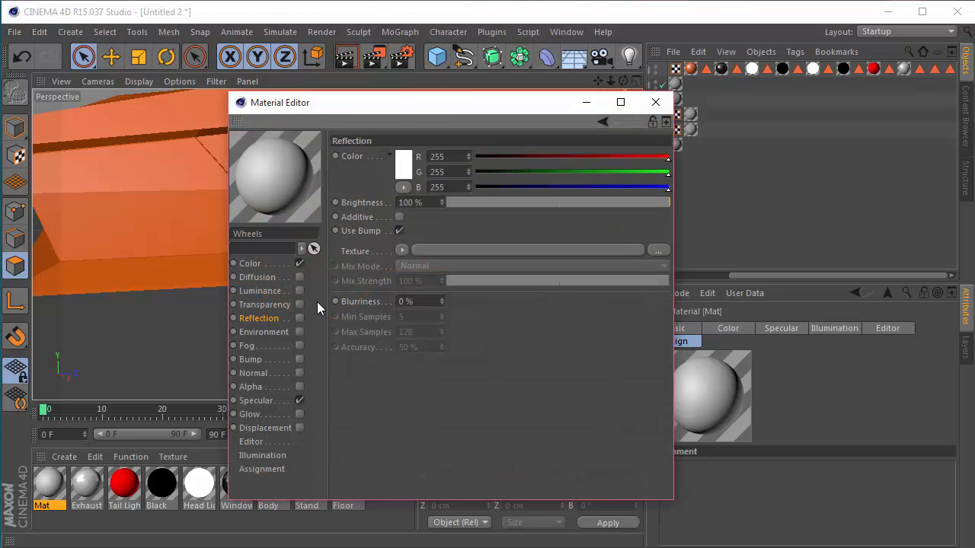
key("Return")
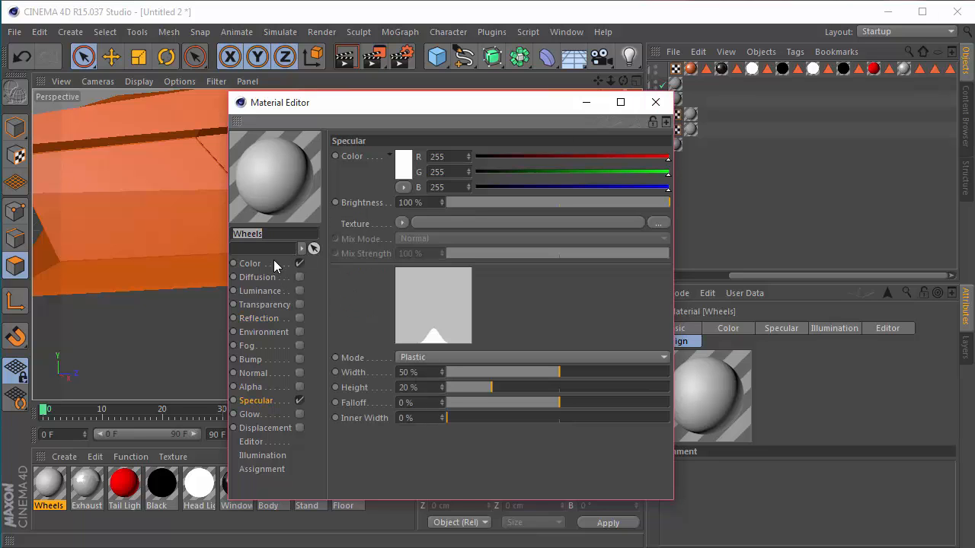
Step: Set the Wheels material's color to RGB 2, 2, 2 and assign it to the Car, restricted to the Wheels selection
left_click(250, 264)
left_click(403, 163)
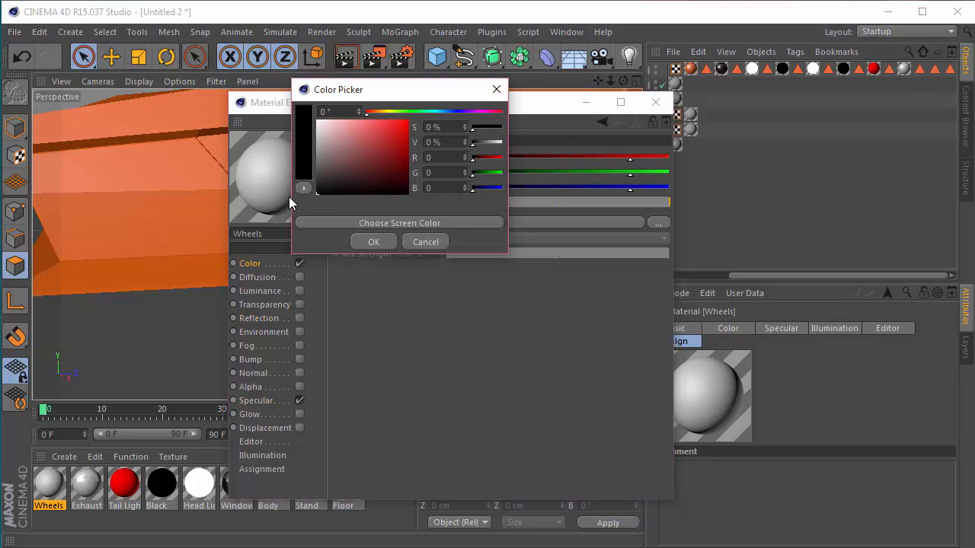
left_click_drag(290, 197, 289, 194)
left_click(373, 242)
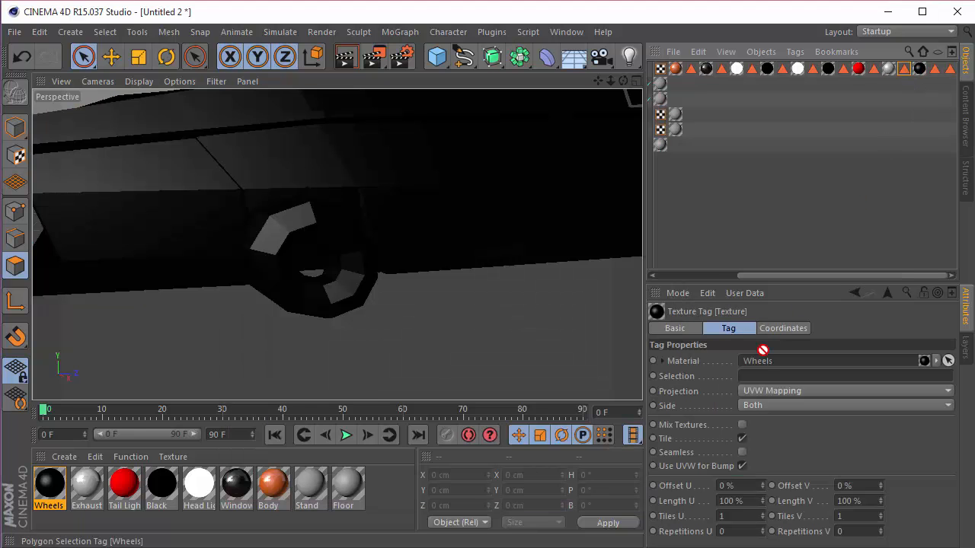
left_click_drag(763, 350, 756, 374)
left_click(378, 242)
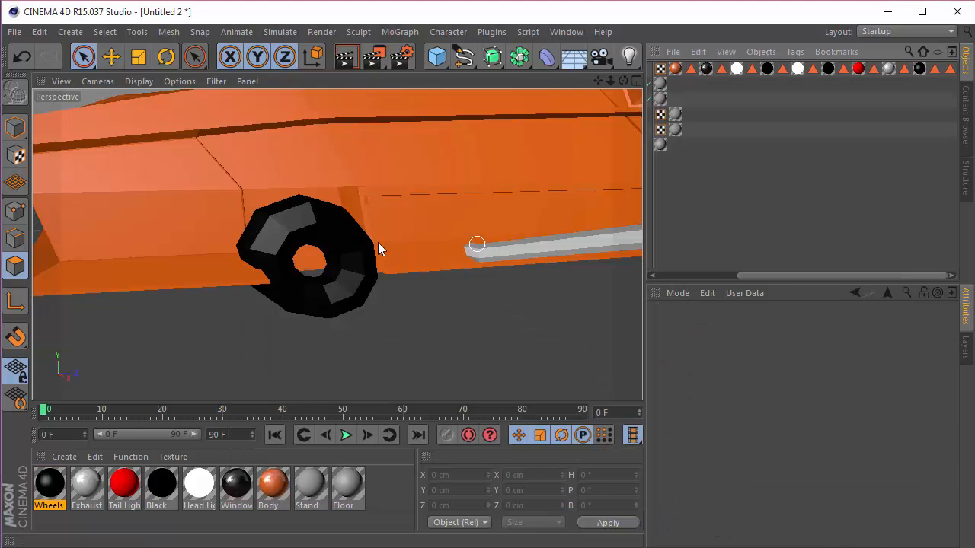
Step: Restore the Car's Head Lights Case selection and examine the faces it covers around the front headlights
scroll(382, 207, "down", 10)
left_click_drag(599, 79, 469, 126)
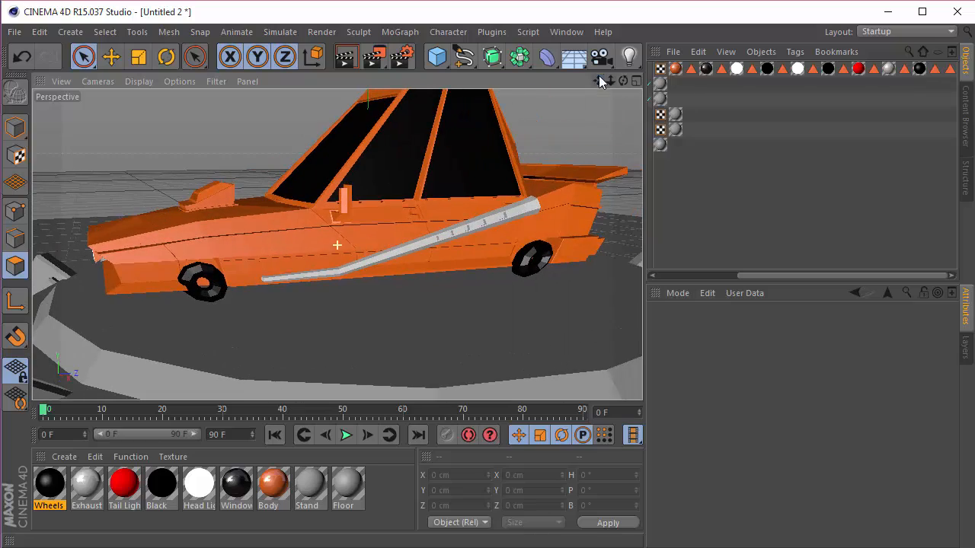
left_click(932, 69)
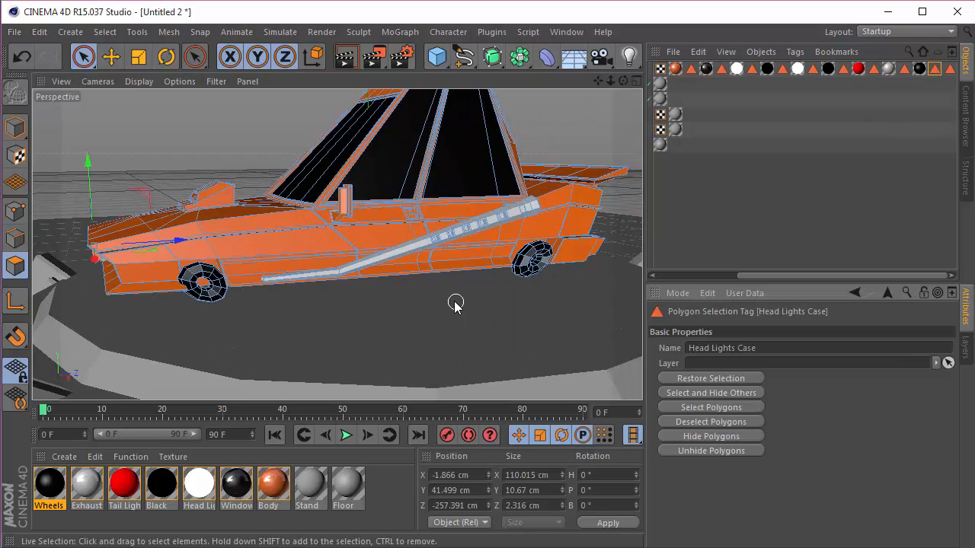
left_click_drag(627, 77, 857, 59)
scroll(451, 250, "up", 10)
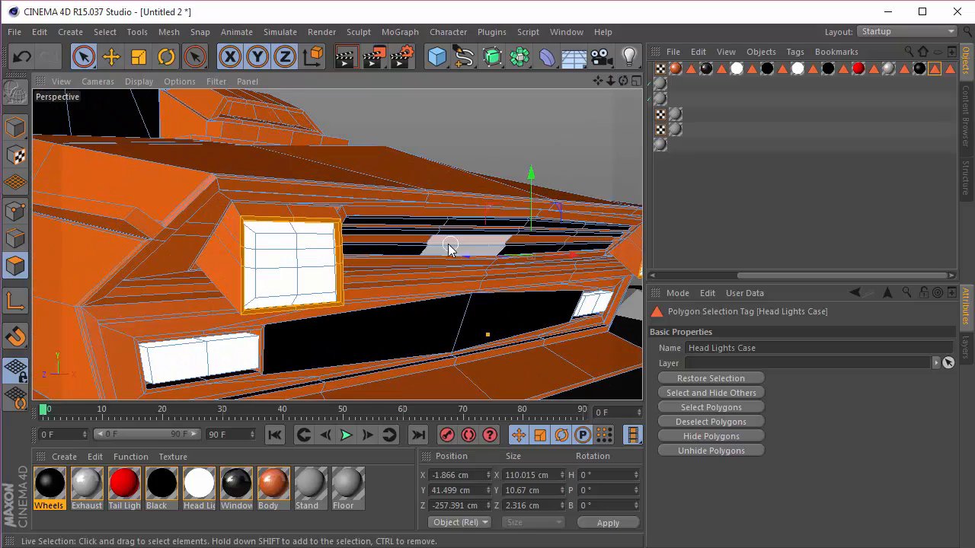
scroll(374, 226, "up", 3)
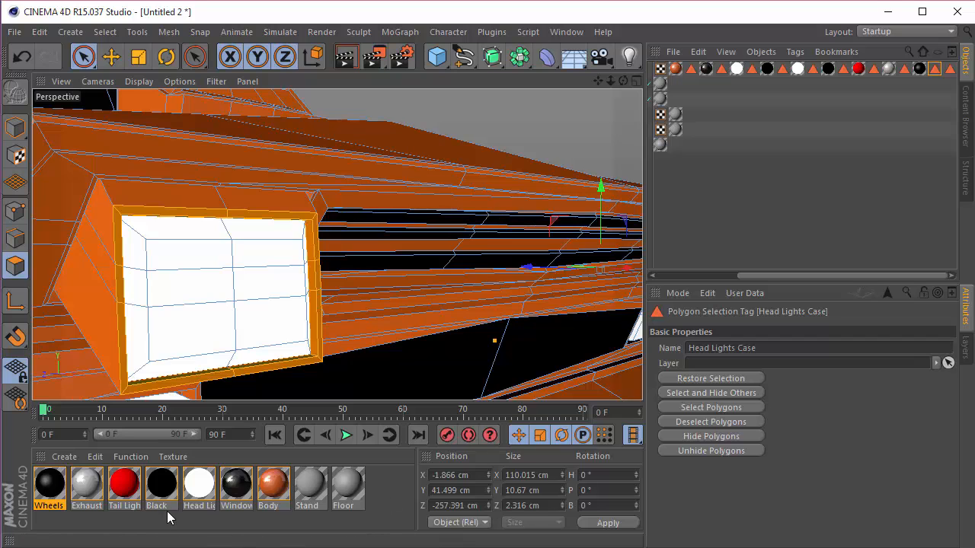
Step: Assign the Black material to the Car, restrict it to the Head Lights Case selection, and clear the object selection
left_click_drag(161, 490, 674, 70)
left_click_drag(759, 270, 904, 268)
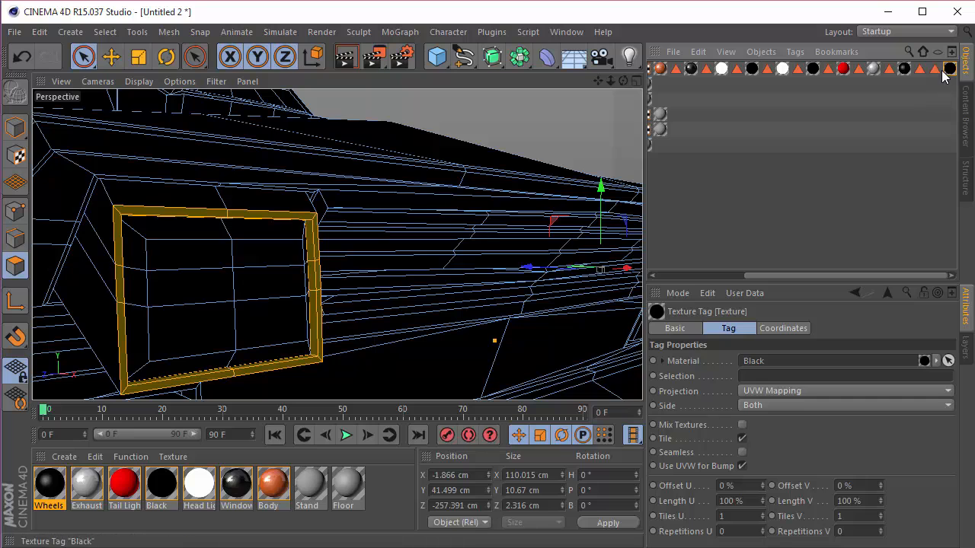
left_click_drag(793, 362, 786, 379)
left_click(741, 210)
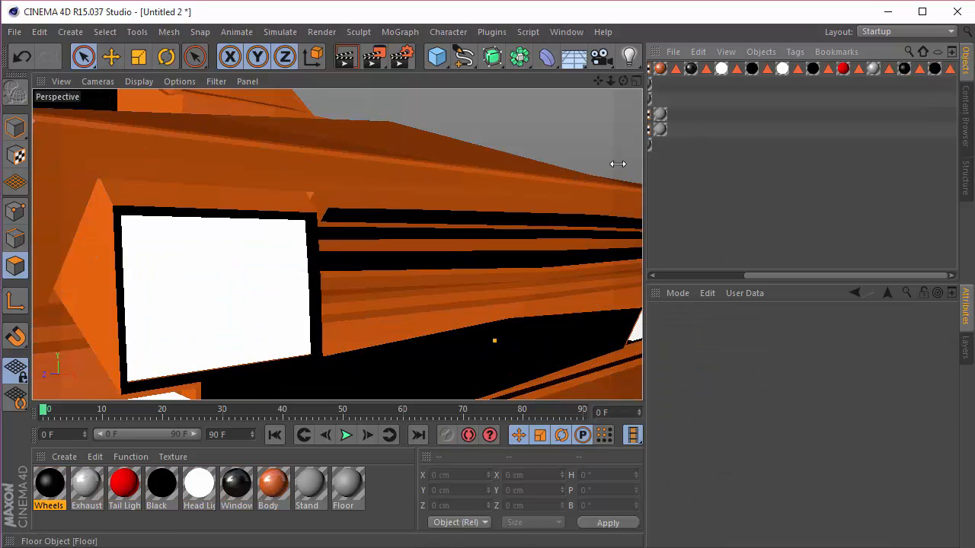
Step: Restore the Car's Polygon Selection.1 and examine the faces it covers on the hood scoop
left_click(950, 70)
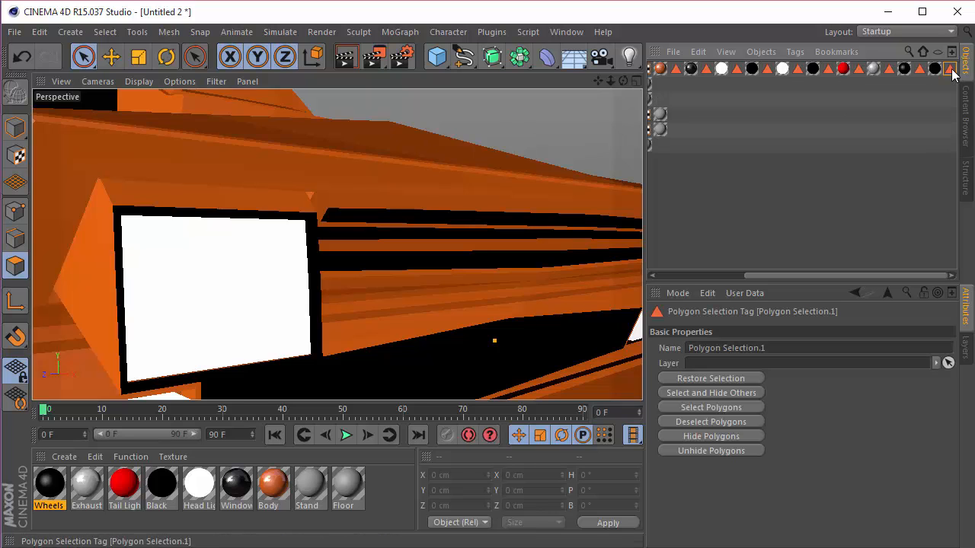
double_click(951, 70)
scroll(462, 247, "down", 5)
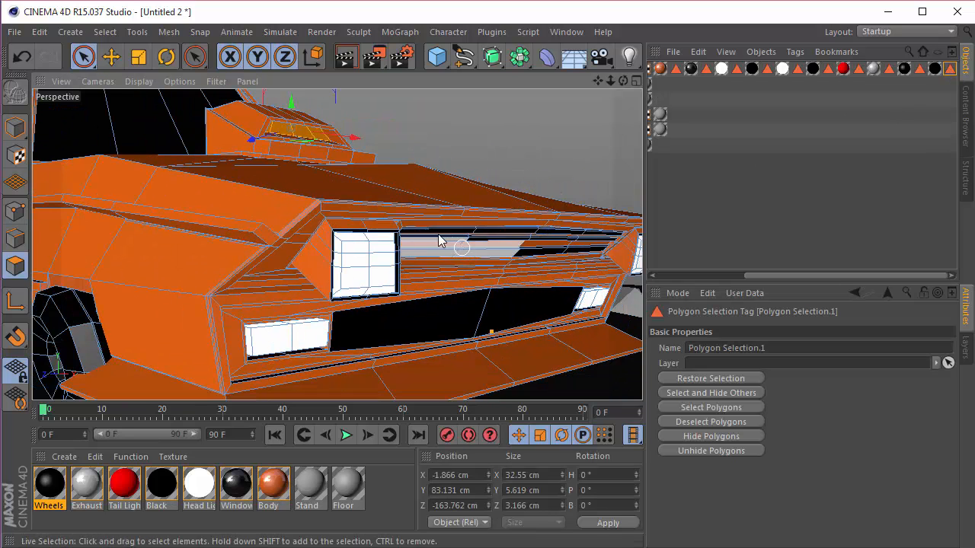
scroll(262, 119, "up", 3)
scroll(262, 119, "up", 6)
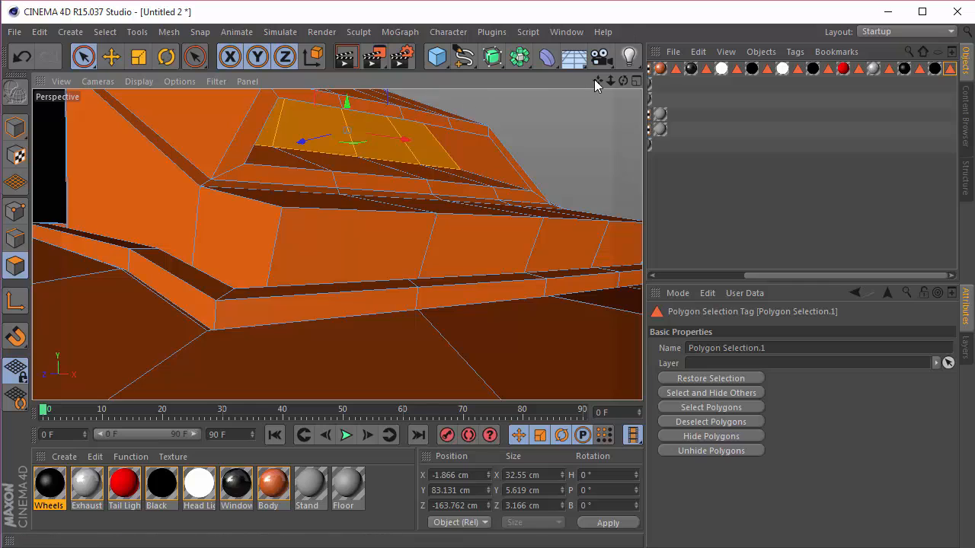
left_click_drag(598, 81, 601, 163)
scroll(286, 246, "up", 2)
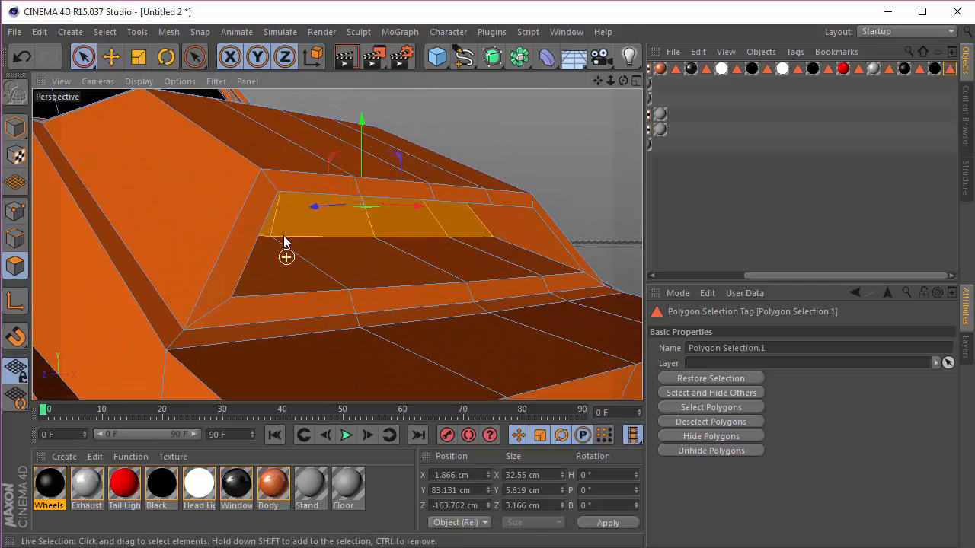
left_click_drag(338, 244, 336, 244, "alt")
left_click_drag(625, 78, 625, 77)
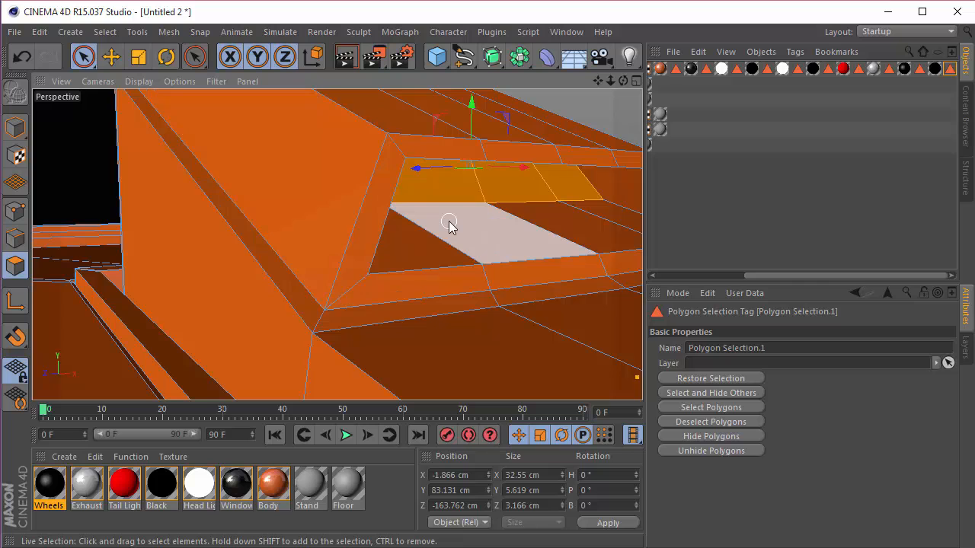
scroll(449, 222, "down", 3)
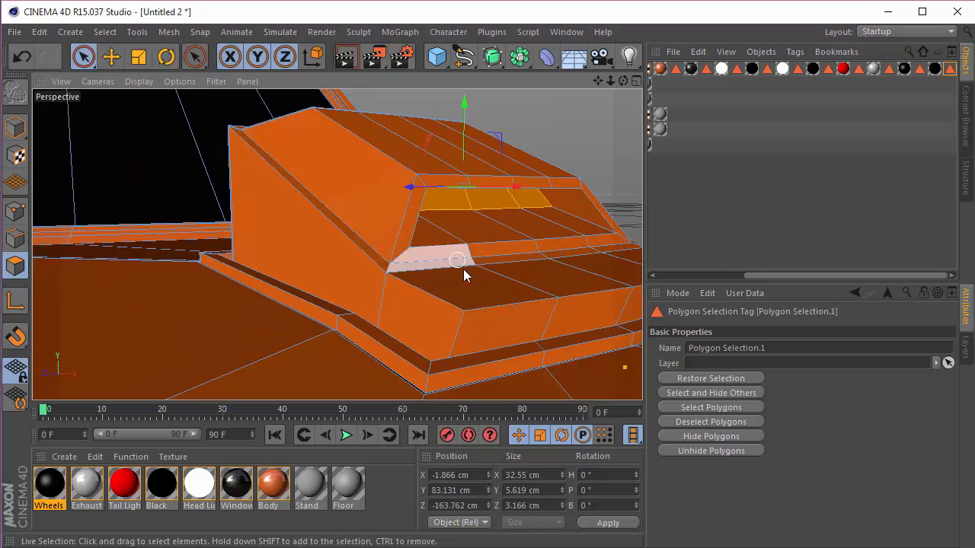
left_click_drag(598, 81, 524, 59)
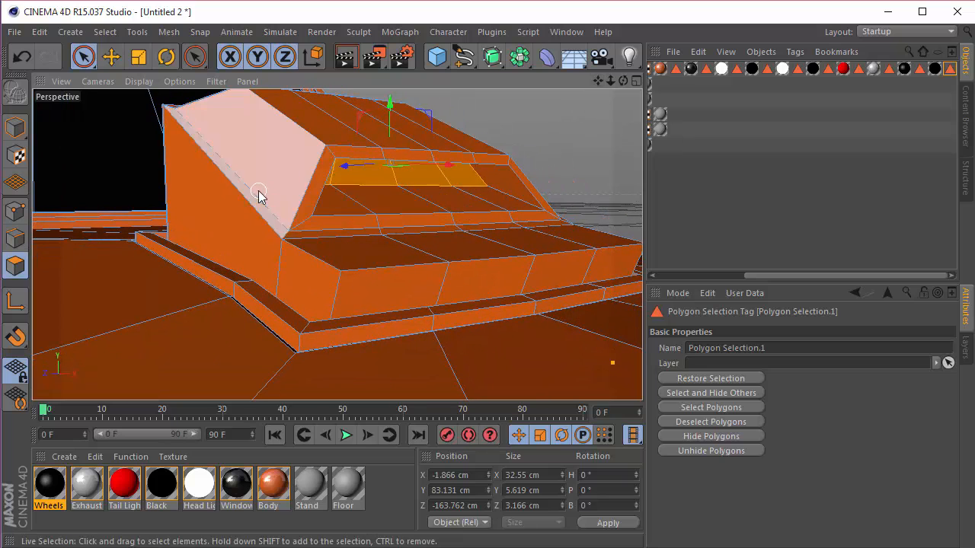
Step: Assign the Black material to the hood scoop faces of Polygon Selection.1, and clear the object selection
left_click_drag(161, 487, 526, 241)
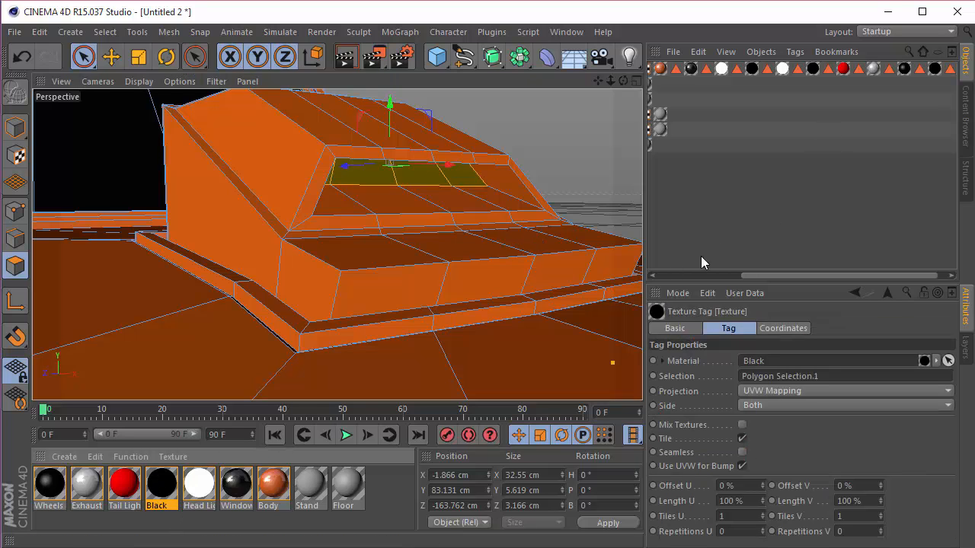
key("ctrl+z")
left_click_drag(161, 484, 222, 401)
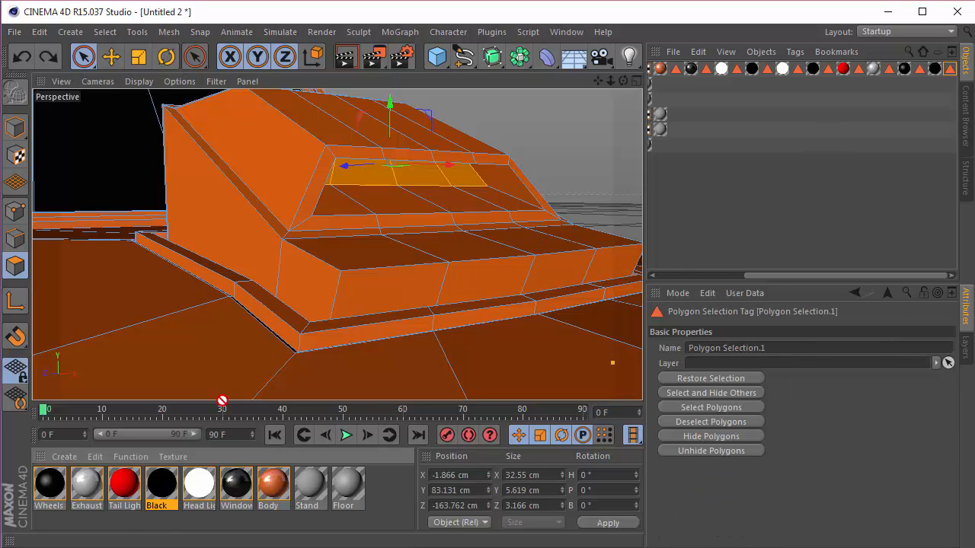
left_click_drag(358, 175, 360, 176)
left_click(779, 152)
scroll(465, 196, "down", 12)
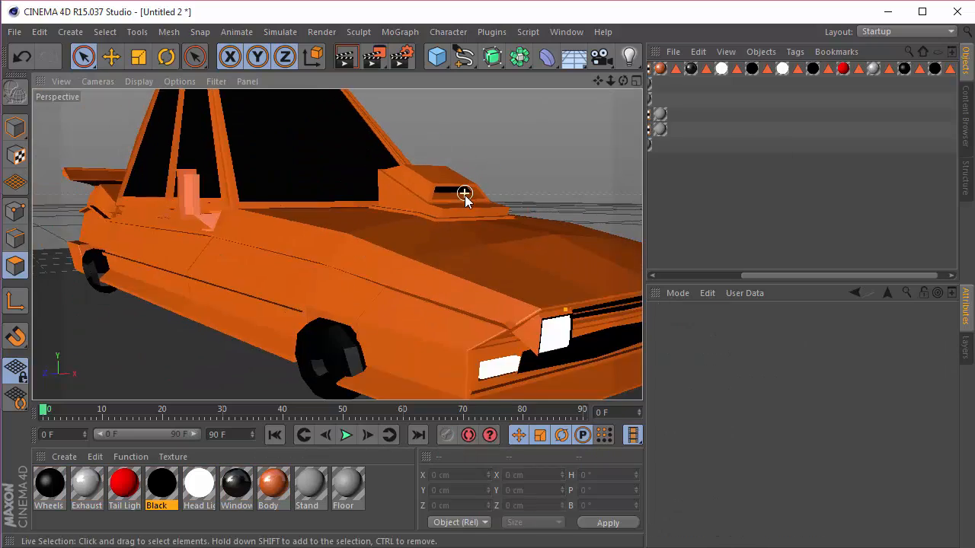
scroll(465, 197, "down", 2)
left_click_drag(624, 82, 459, 70)
left_click_drag(607, 83, 691, 85)
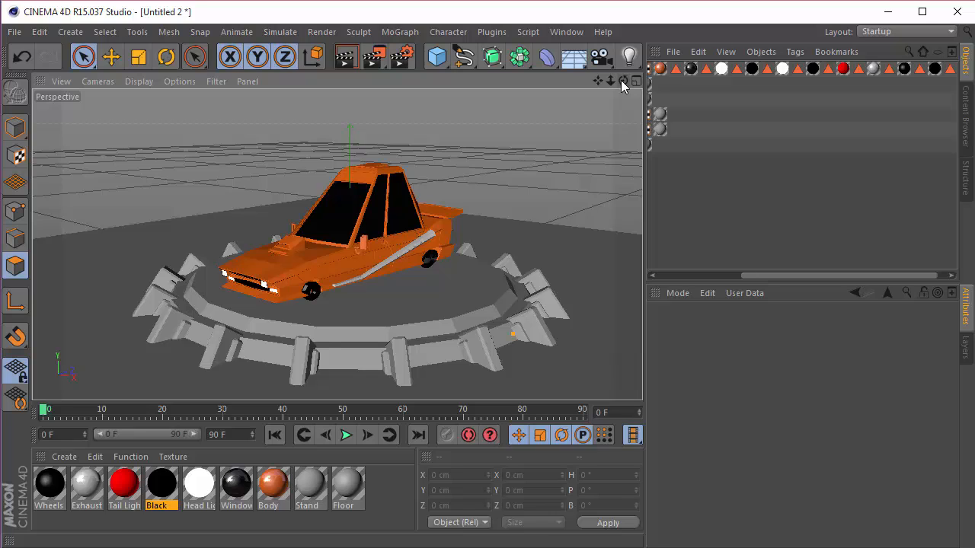
left_click(601, 57)
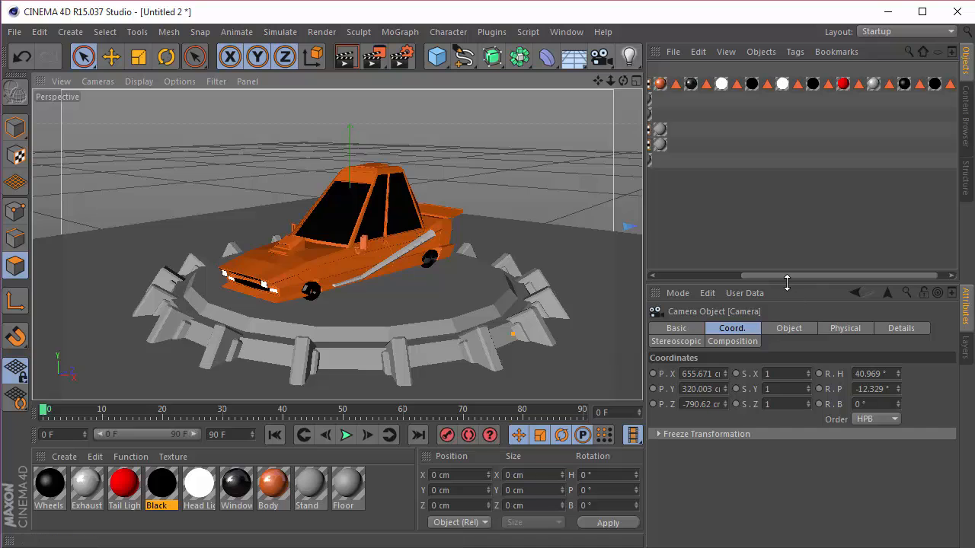
left_click_drag(787, 275, 696, 275)
left_click(766, 70)
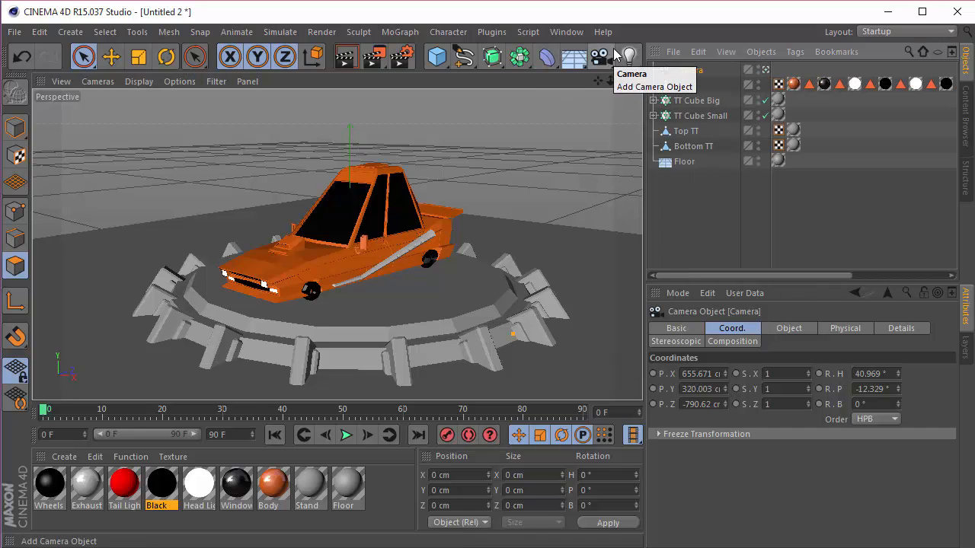
key("Delete")
Step: Add a target camera and a circle spline, setting the circle's plane to XZ
left_click_drag(601, 60, 693, 112)
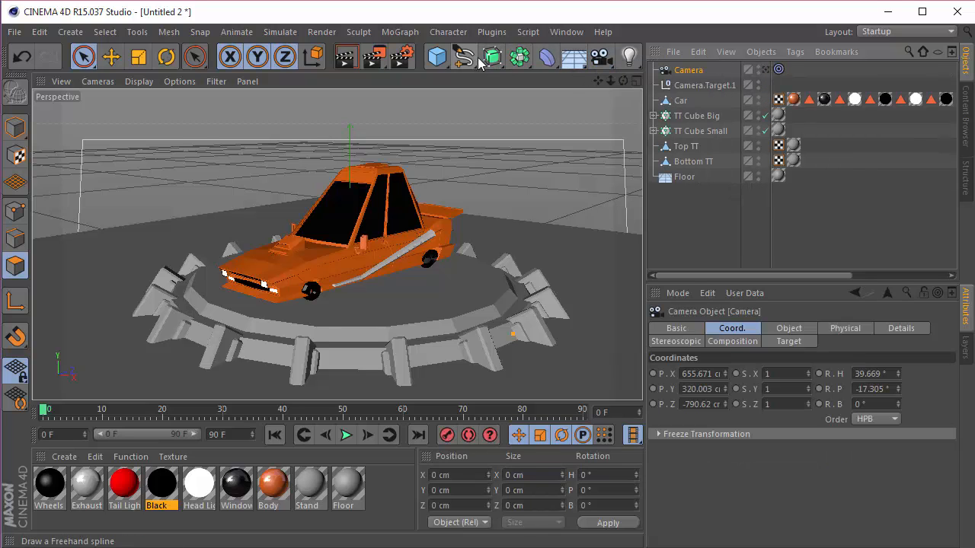
left_click_drag(492, 60, 591, 102)
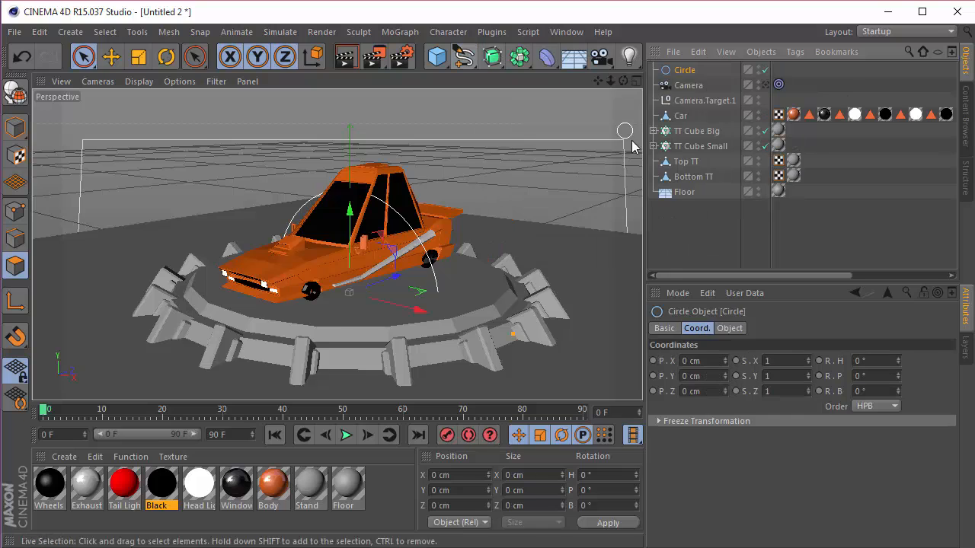
left_click(728, 328)
left_click(776, 431)
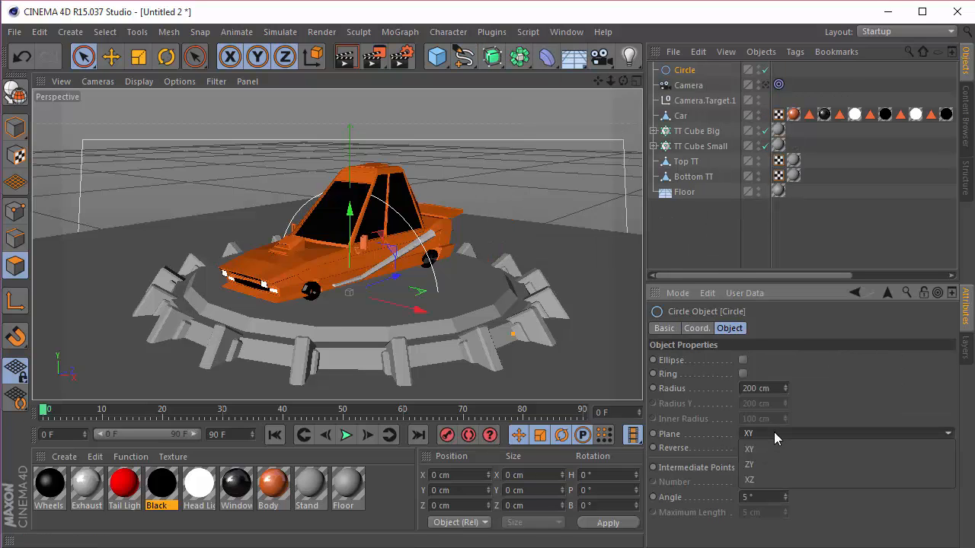
left_click(765, 480)
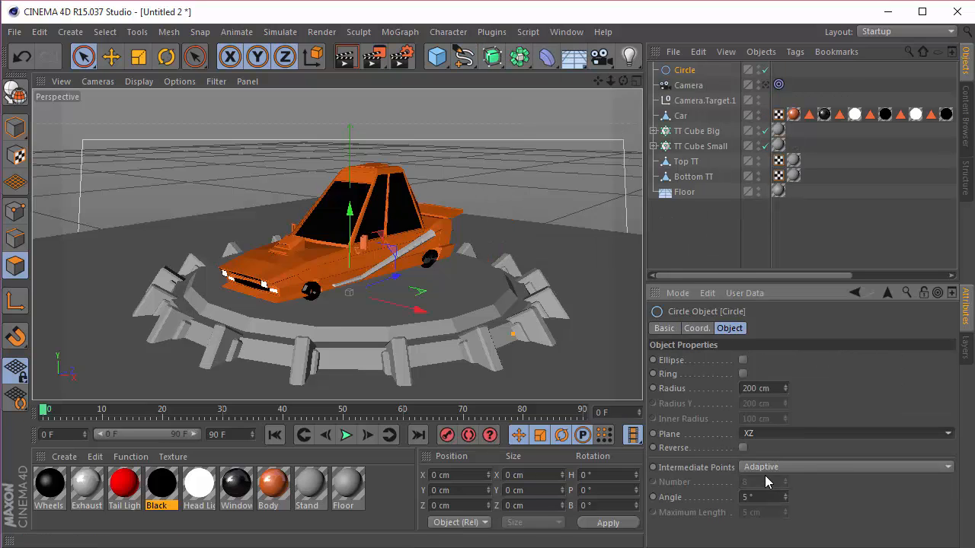
Step: Look through the target camera, add an Align to Spline tag to it, and set Circle as the tag's spline path
left_click(764, 85)
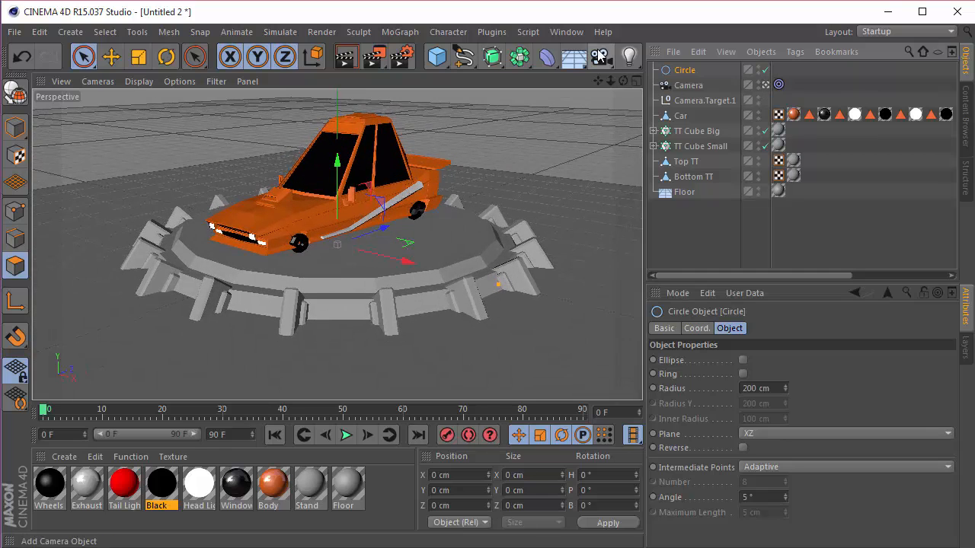
left_click(682, 87)
right_click(681, 88)
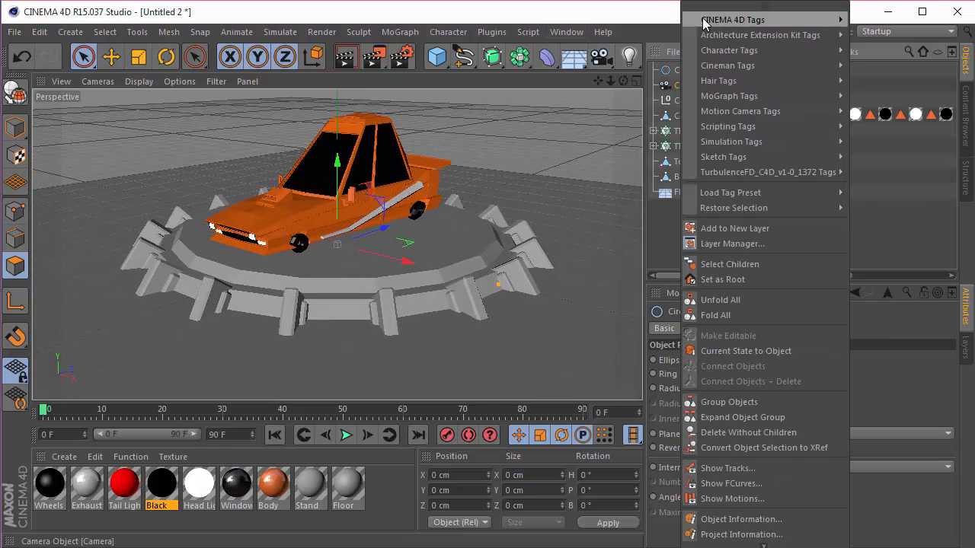
mouse_move(743, 20)
left_click(902, 31)
left_click_drag(692, 85, 746, 326)
left_click(676, 84)
left_click(778, 70)
left_click_drag(742, 364, 744, 361)
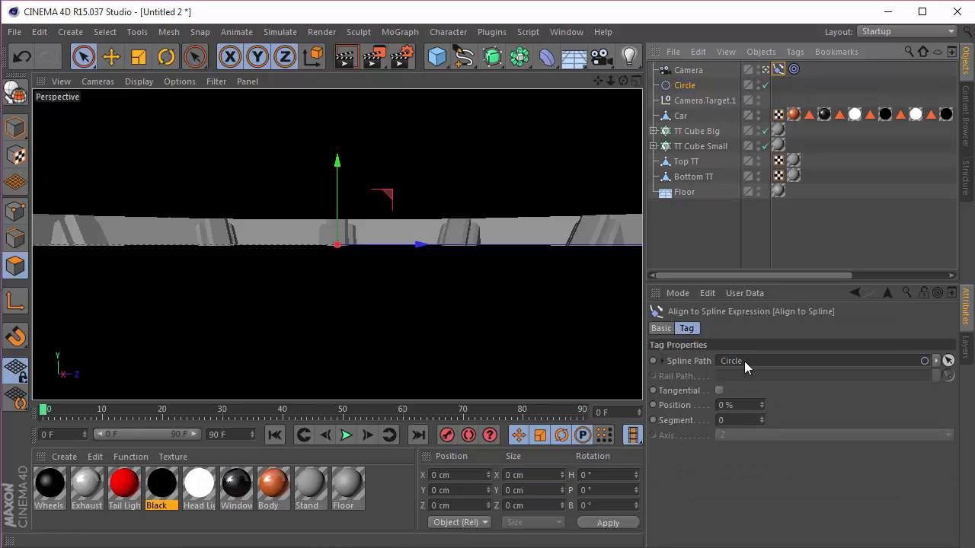
Step: Set the Circle spline's radius to 1030 cm
left_click(457, 226)
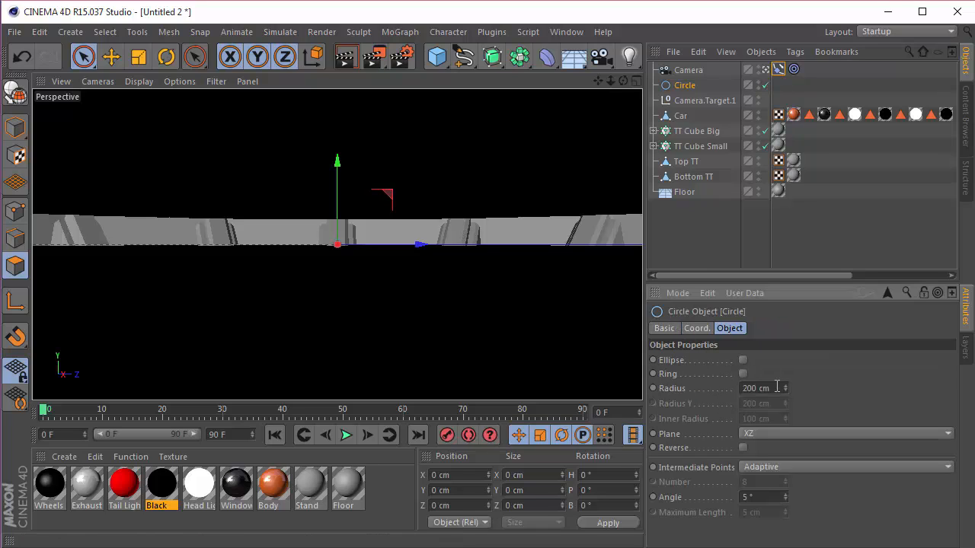
left_click_drag(780, 387, 521, 357)
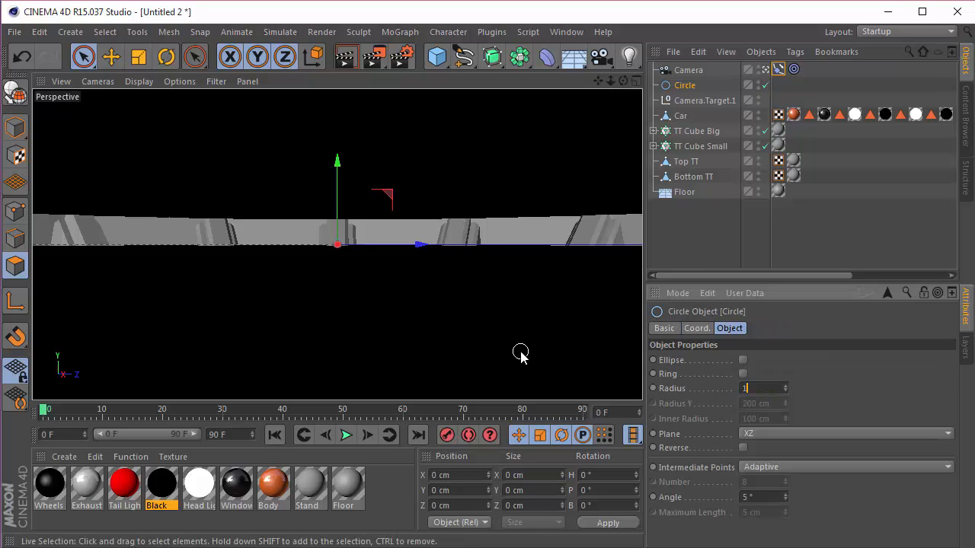
type("1030")
key("Return")
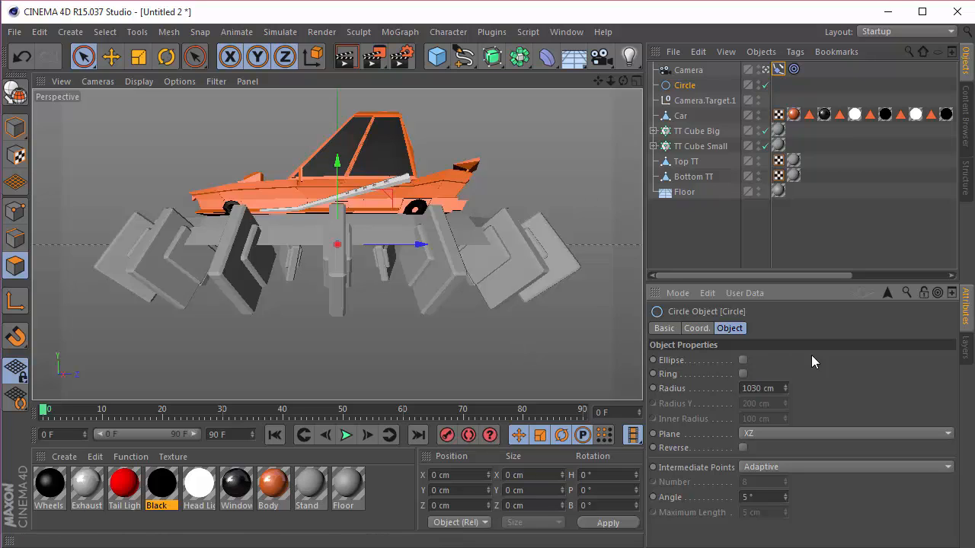
Step: Set the Circle's Y position to 300 cm and the Y position of Camera.Target.1 to 35 cm
left_click(694, 330)
double_click(703, 376)
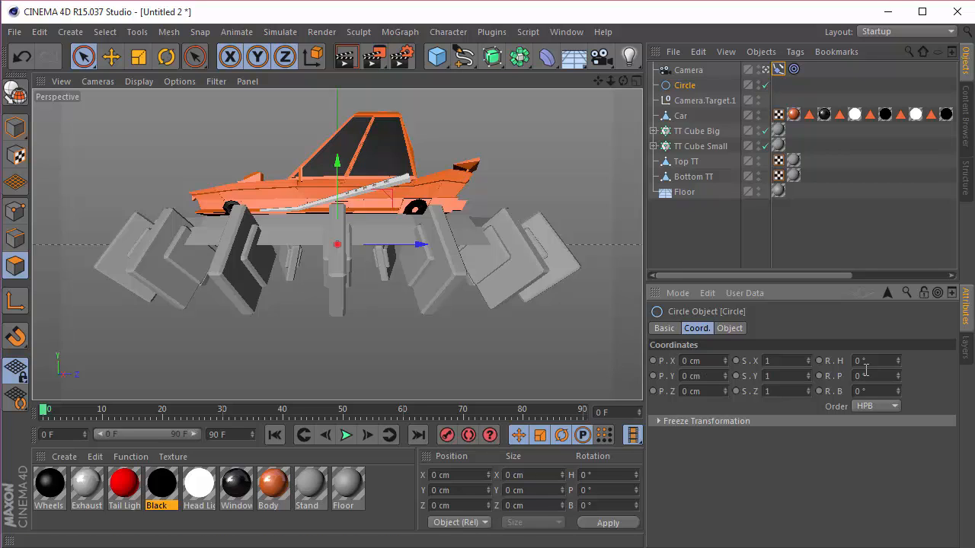
left_click_drag(702, 376, 539, 387)
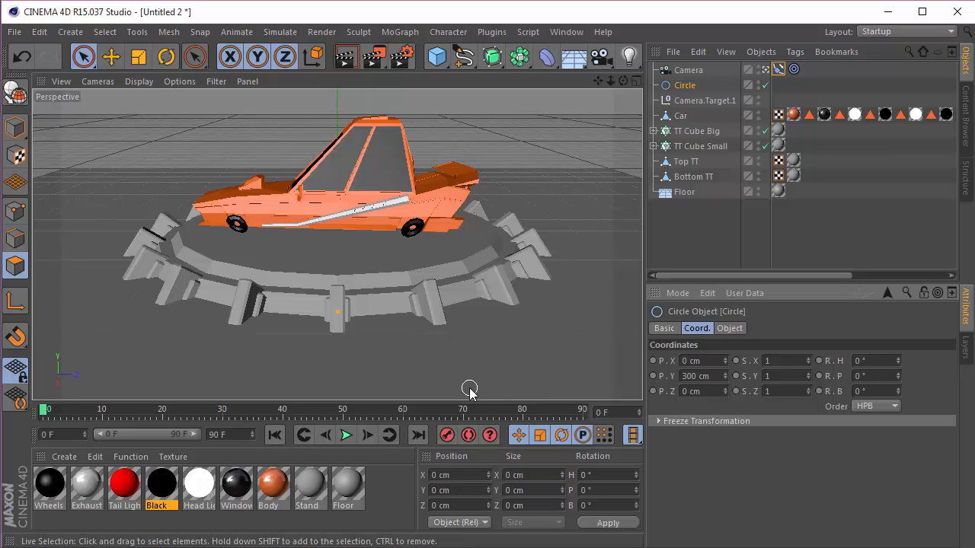
left_click(736, 101)
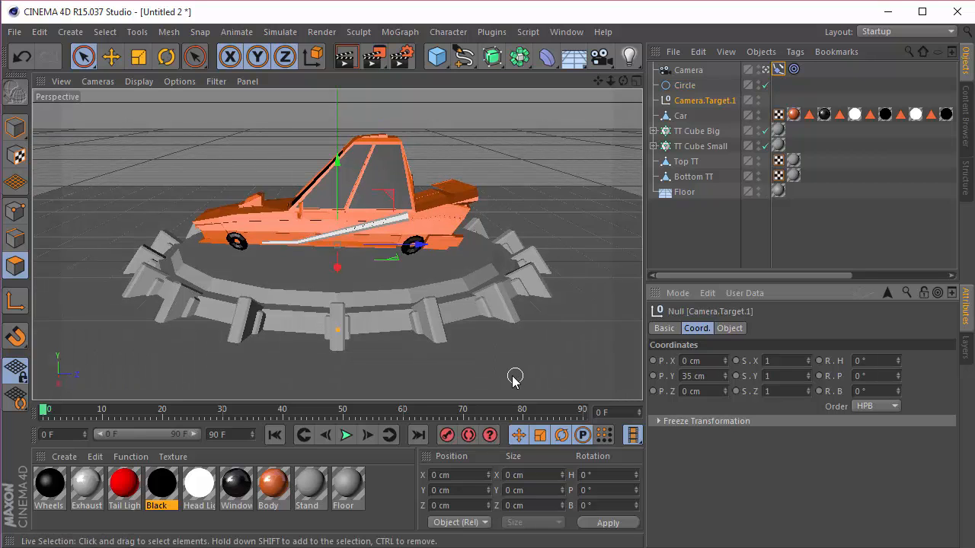
Step: Set the Circle's heading rotation to -128° and extend the timeline and its visible range to 600 frames
left_click(684, 86)
mouse_move(899, 360)
left_mouse_down()
mouse_move(899, 347)
mouse_move(898, 363)
left_mouse_up()
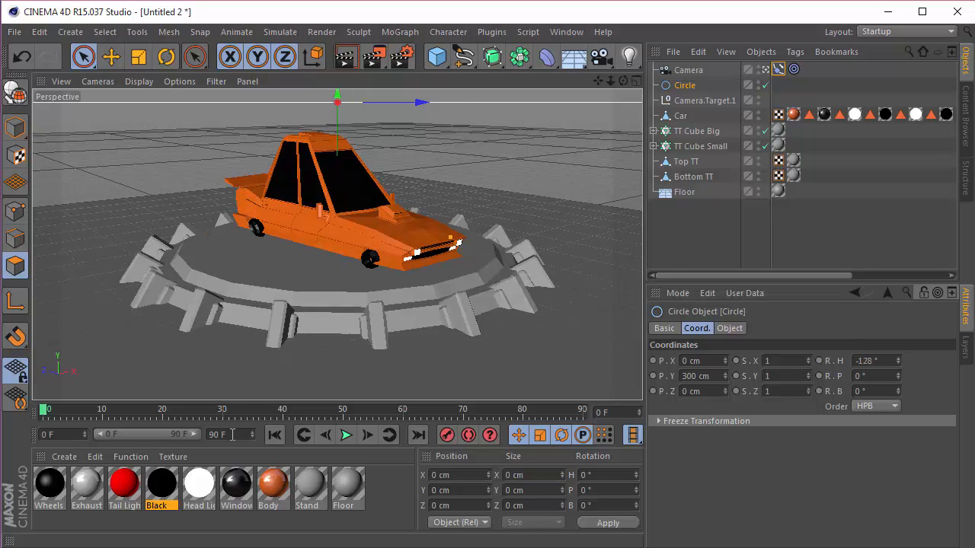
type("600")
key("Return")
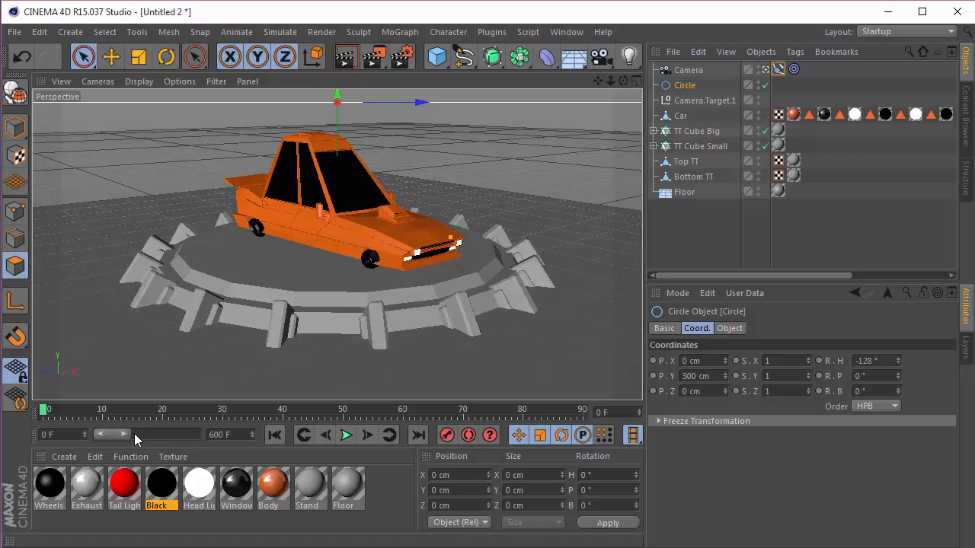
left_click_drag(124, 434, 211, 438)
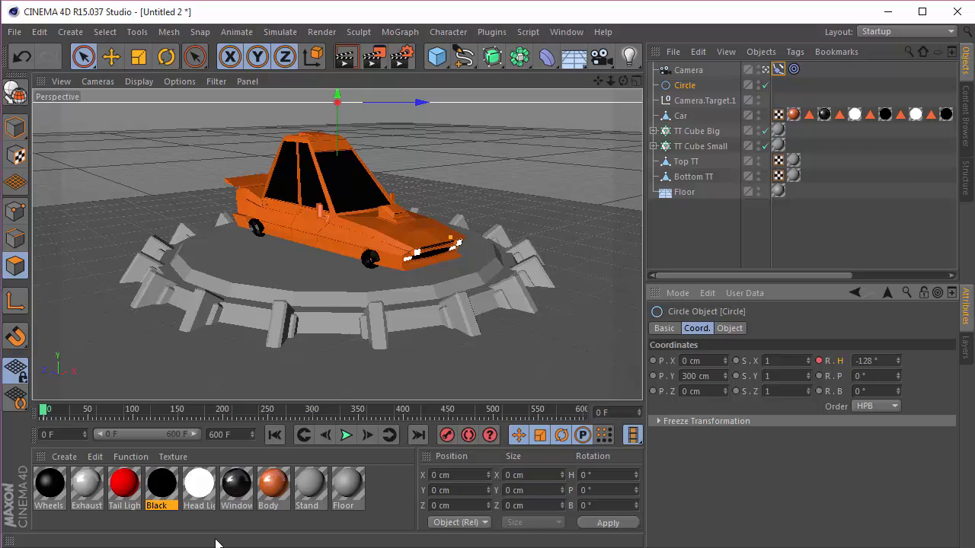
Step: Keyframe the Circle's heading from -128° at frame 0 to 232° at frame 600, and play back the animation
left_click_drag(44, 412, 638, 414)
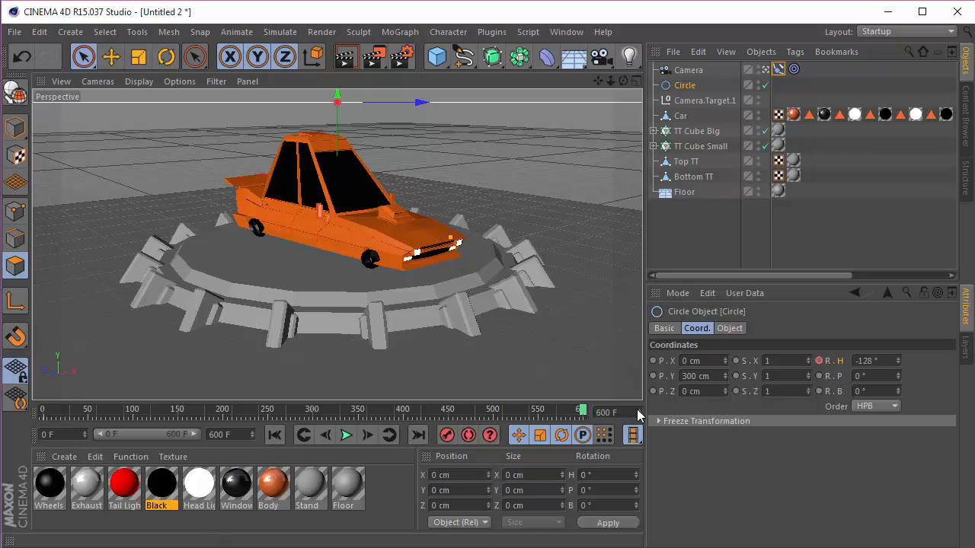
left_click(888, 360)
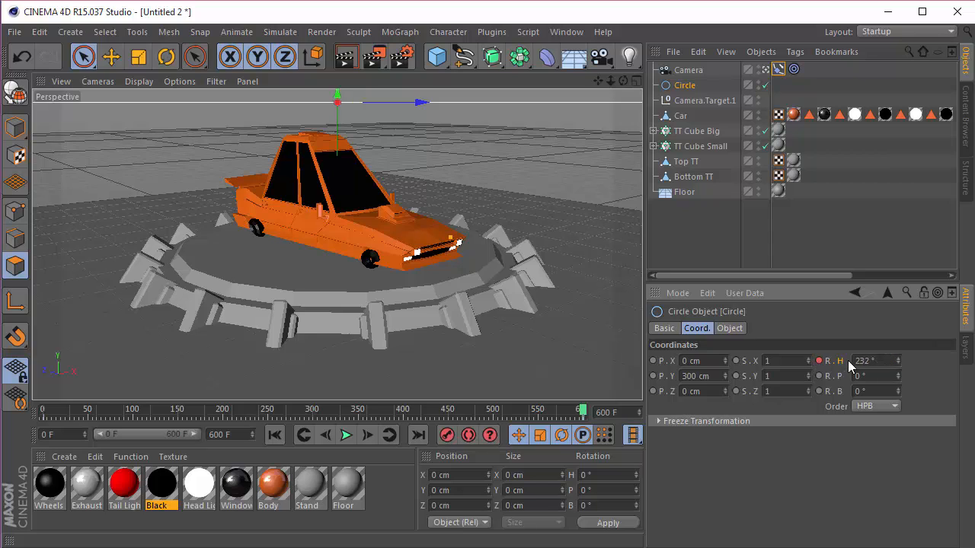
left_click_drag(590, 411, 37, 411)
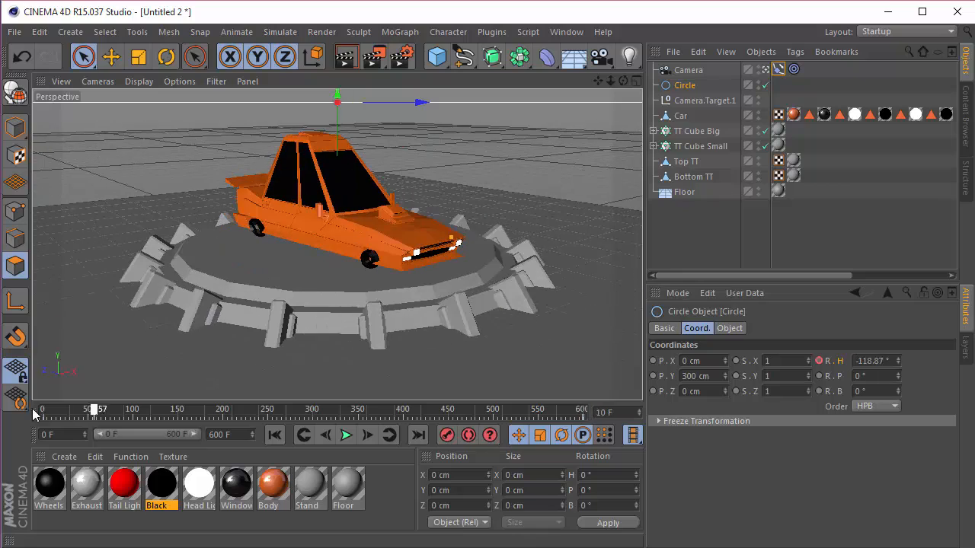
left_click(345, 435)
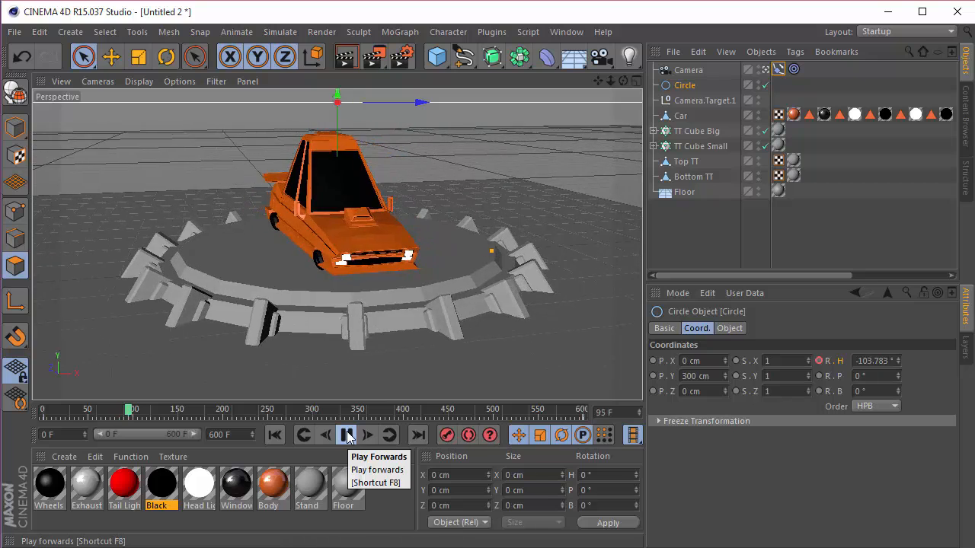
left_click(347, 435)
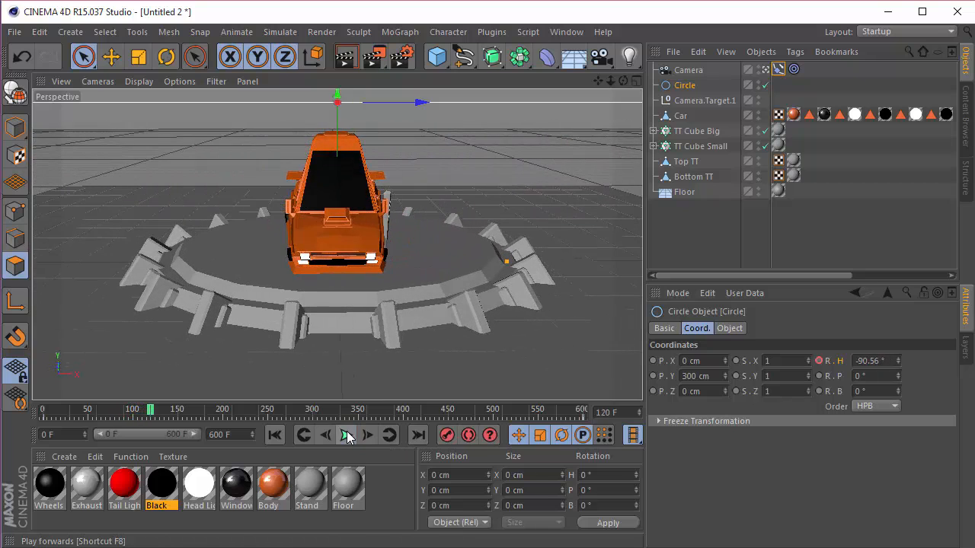
Step: Show the Circle's F-curves and set all its heading rotation keys to linear interpolation
right_click(680, 92)
left_click(736, 484)
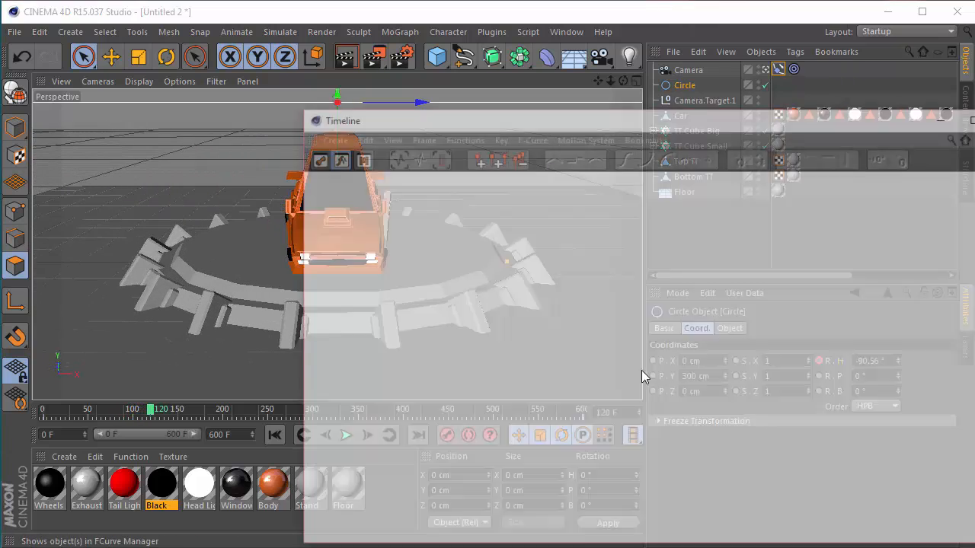
scroll(707, 408, "down", 4)
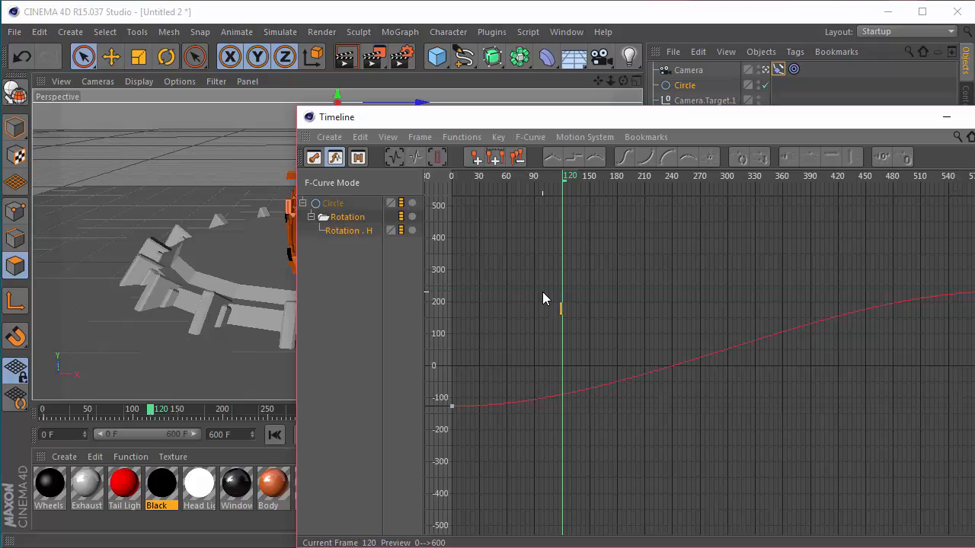
key("ctrl+a")
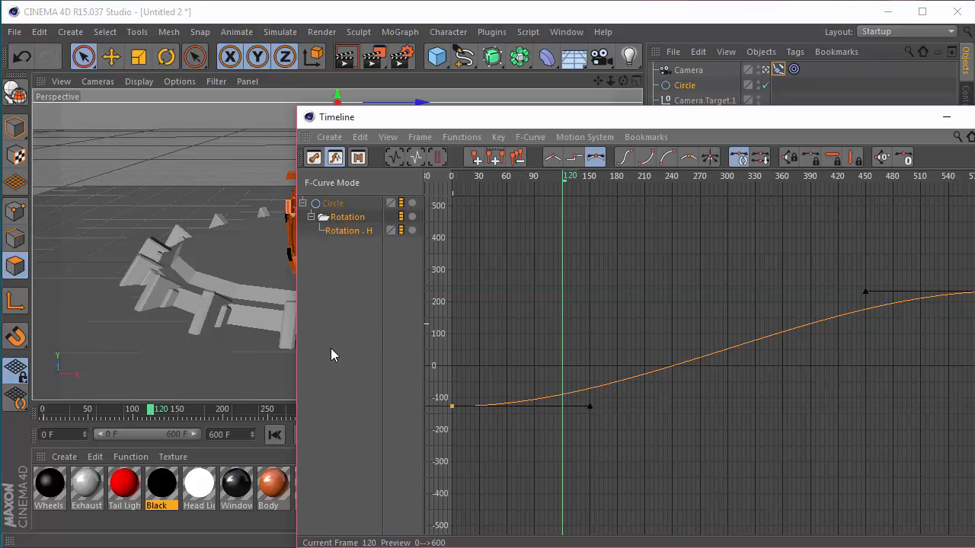
left_click(554, 160)
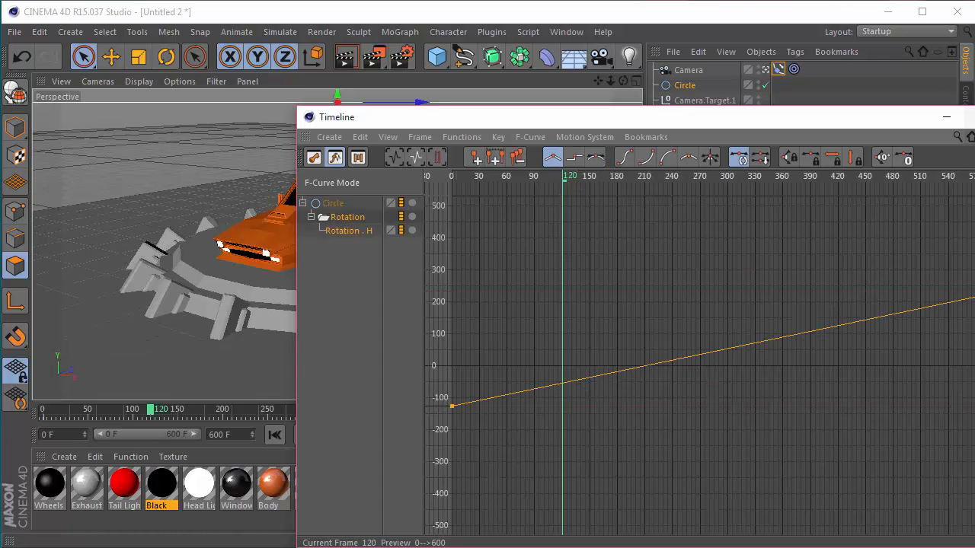
left_click(974, 116)
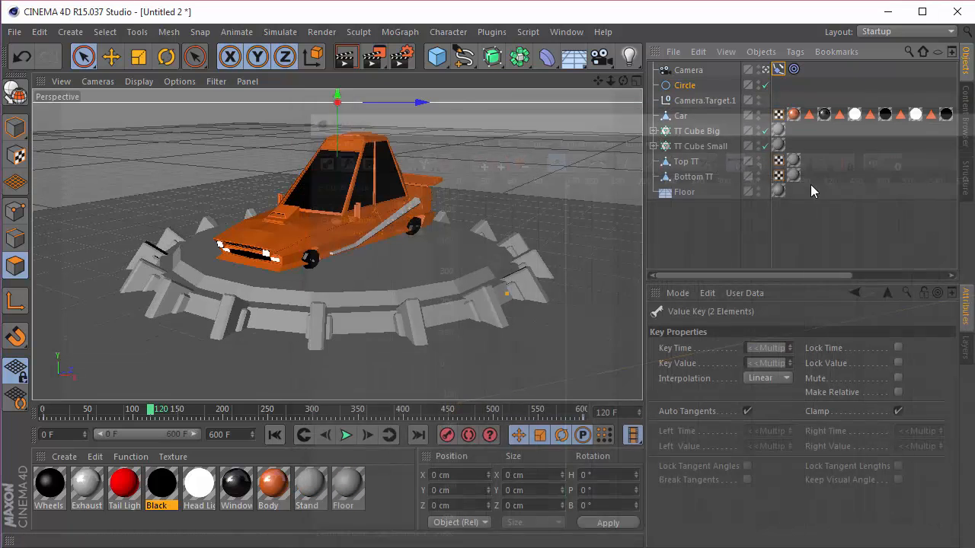
Step: Play the camera orbit from the start, check how it loops at the end, and return to frame 0
left_click(281, 439)
left_click(347, 435)
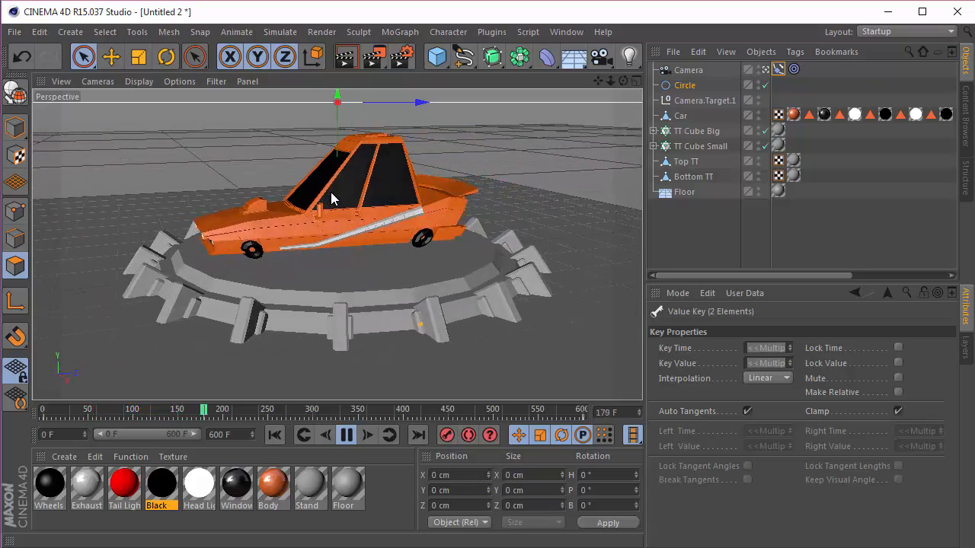
left_click(557, 413)
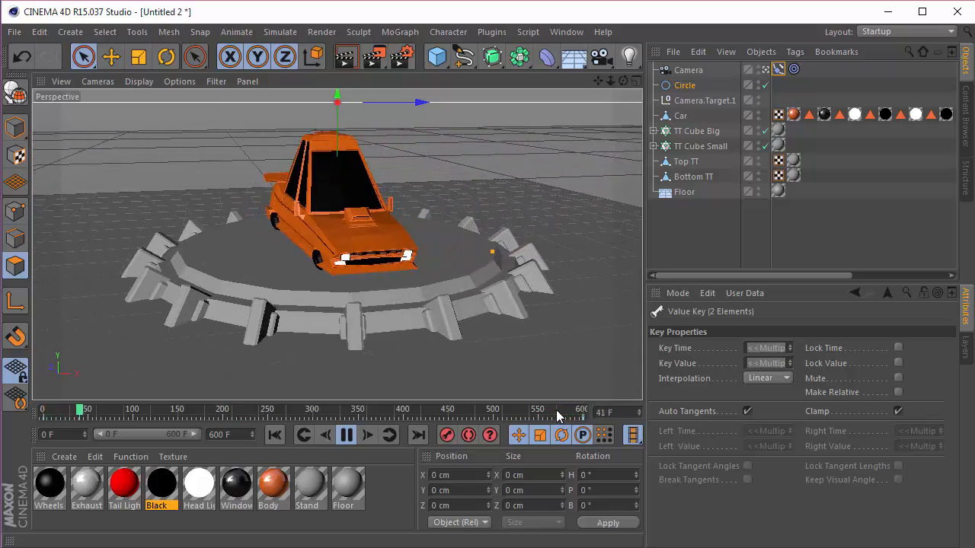
left_click(307, 434)
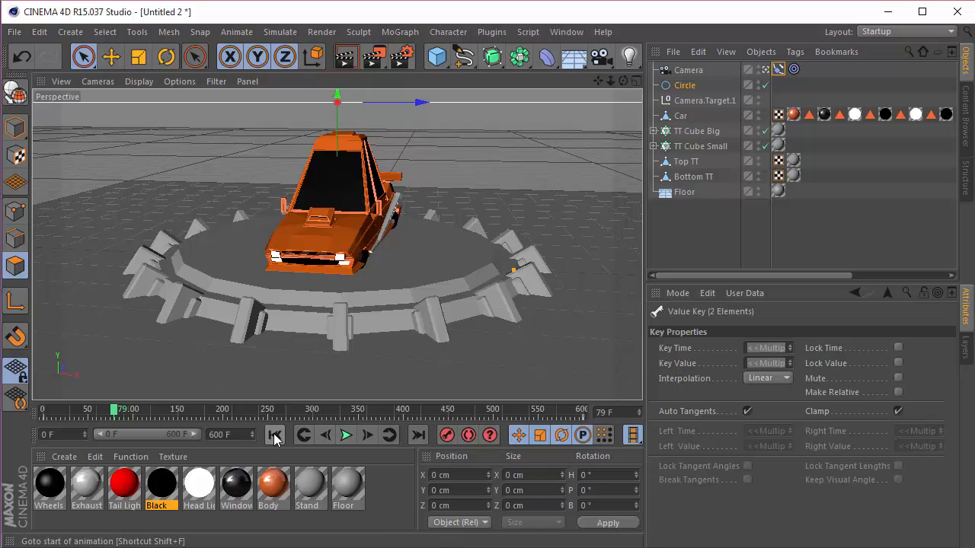
left_click(275, 436)
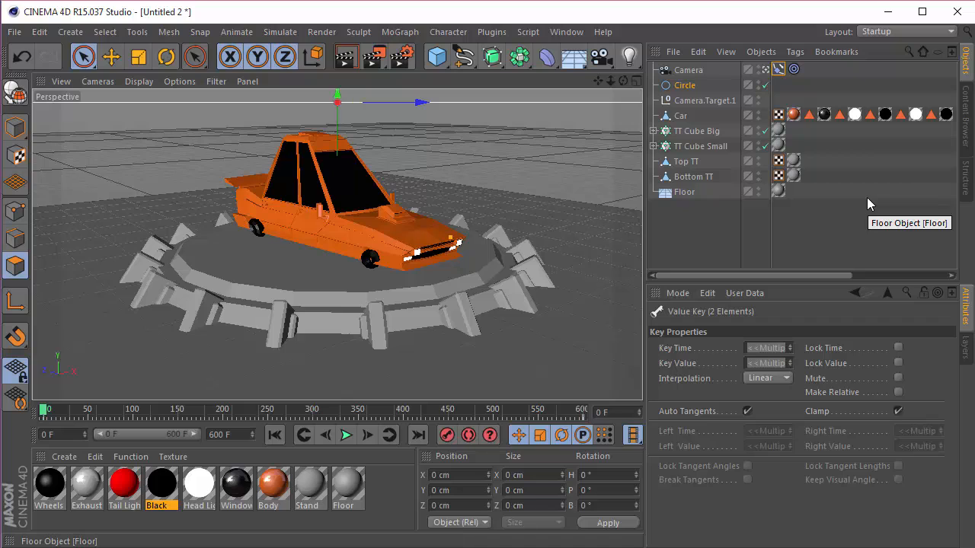
Step: Add an HDR Studio Rig from the content library and set its HDR file to BasicStudio3.hdr
left_click(965, 115)
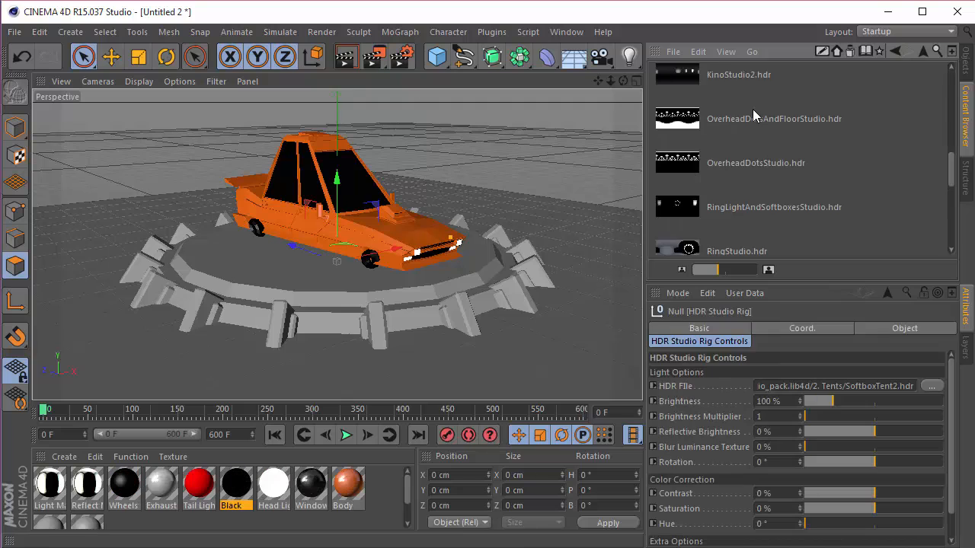
scroll(754, 112, "up", 6)
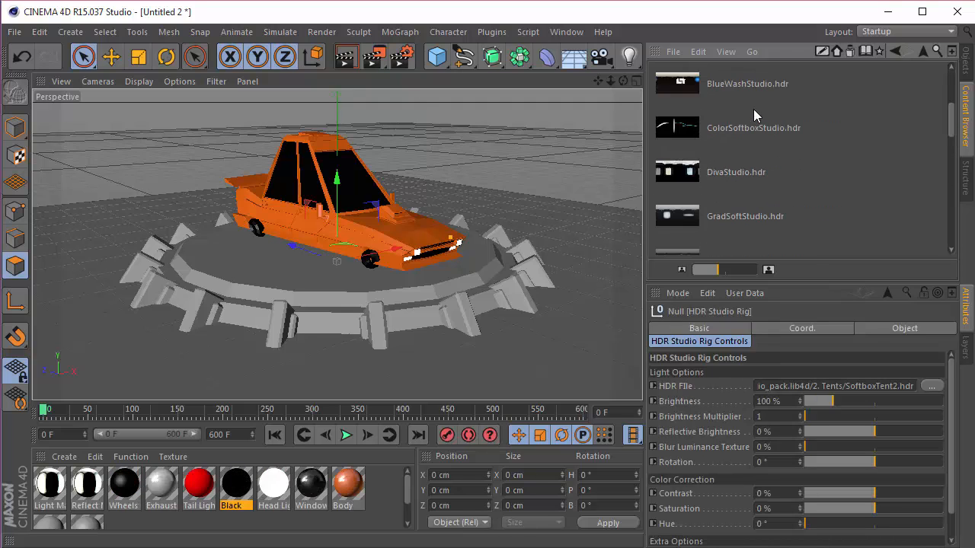
left_click_drag(722, 167, 823, 389)
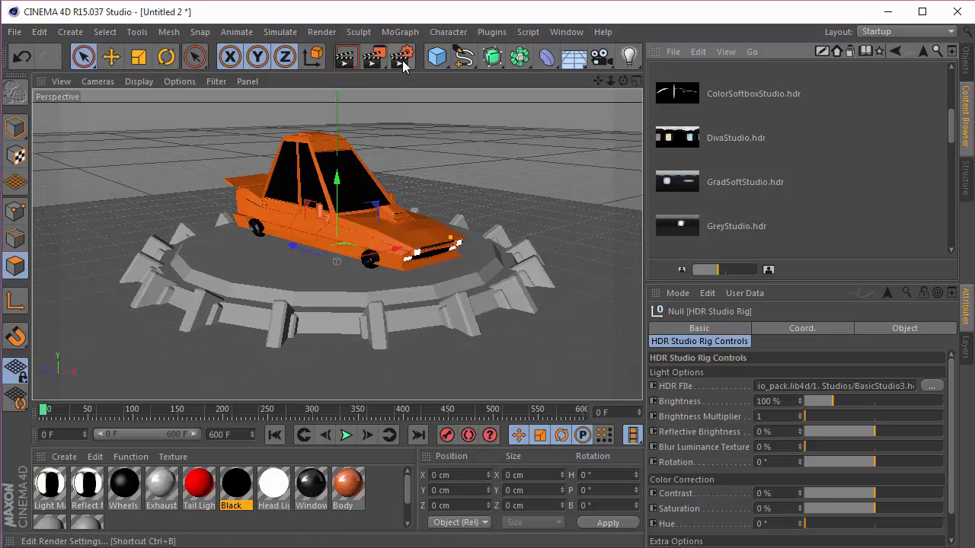
Step: Render a rectangular region of the viewport around the car to check the studio lighting
left_click_drag(373, 58, 439, 80)
left_click(448, 79)
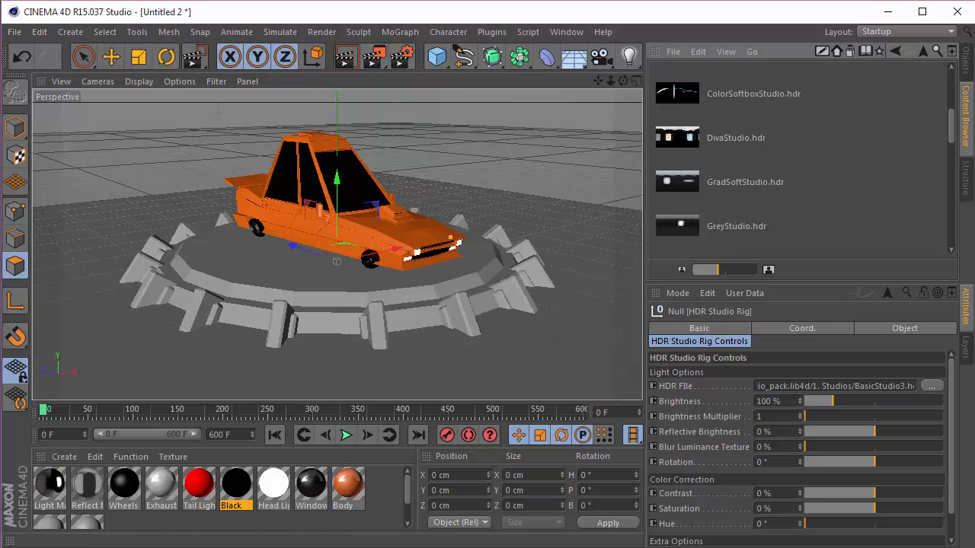
left_click_drag(201, 119, 501, 305)
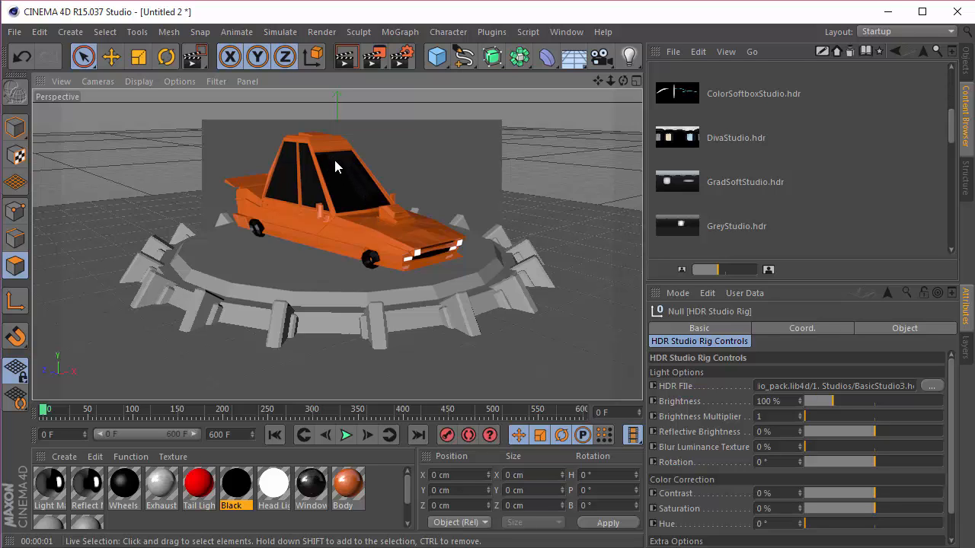
Step: Enable the Interactive Render Region, place it over the whole car, and raise its preview quality to the maximum
left_click(373, 56)
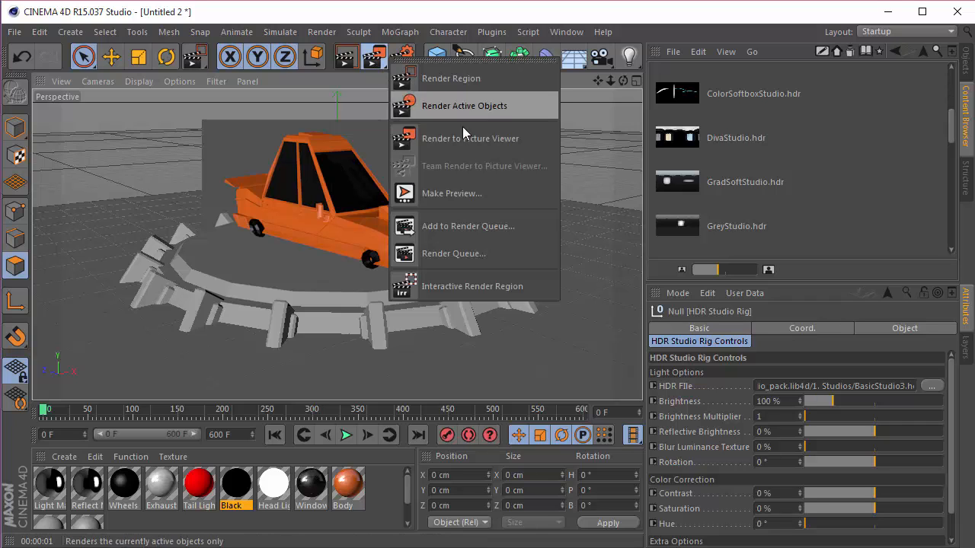
left_click(466, 287)
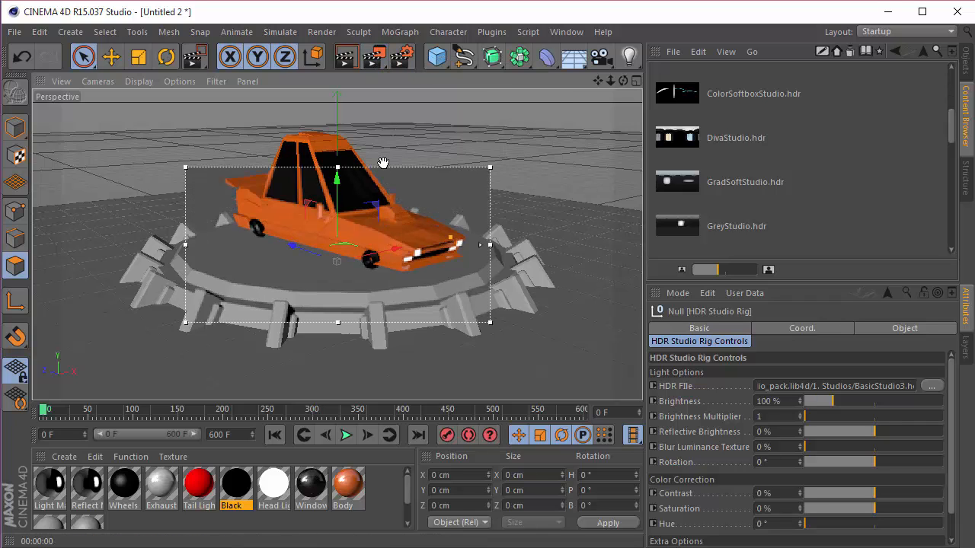
left_click_drag(383, 163, 381, 125)
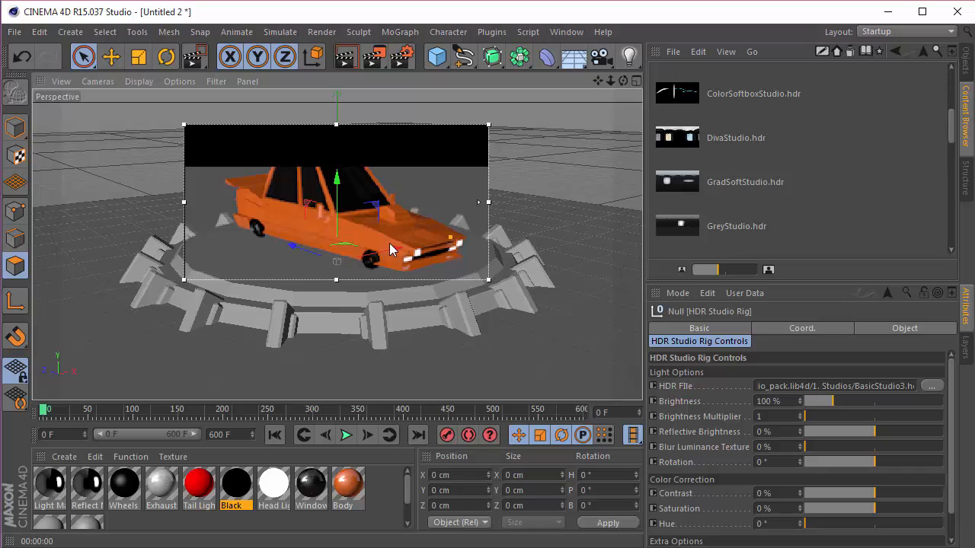
left_click_drag(477, 202, 478, 124)
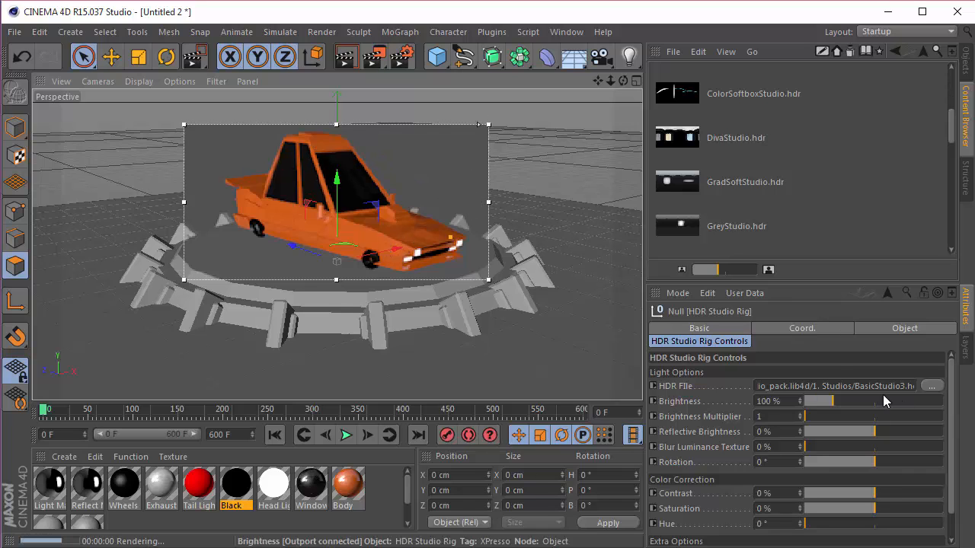
Step: Try DivaStudio.hdr, RingLightAndSoftboxesStudio.hdr and SoftLightsStudio1.hdr as the HDR Studio Rig's HDR file
scroll(748, 229, "down", 5)
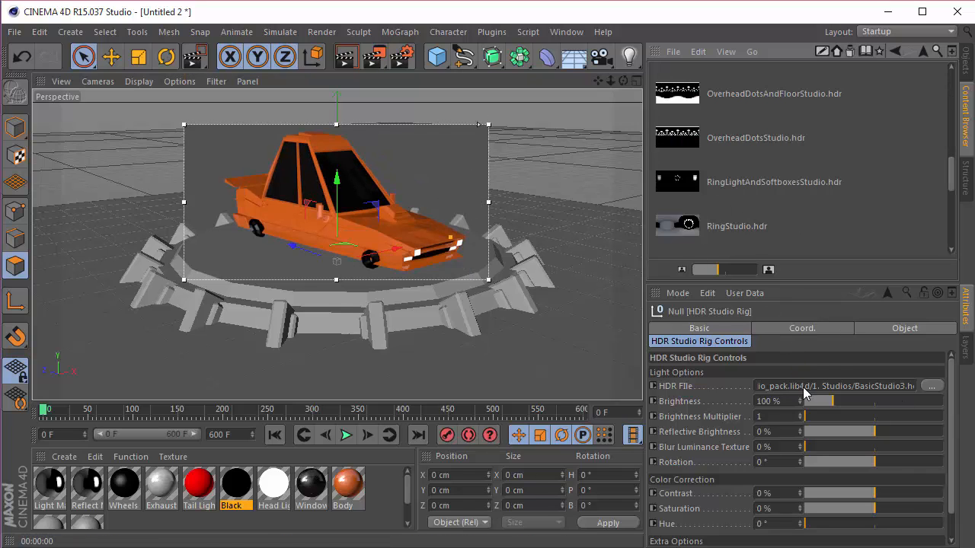
left_click_drag(804, 387, 804, 387)
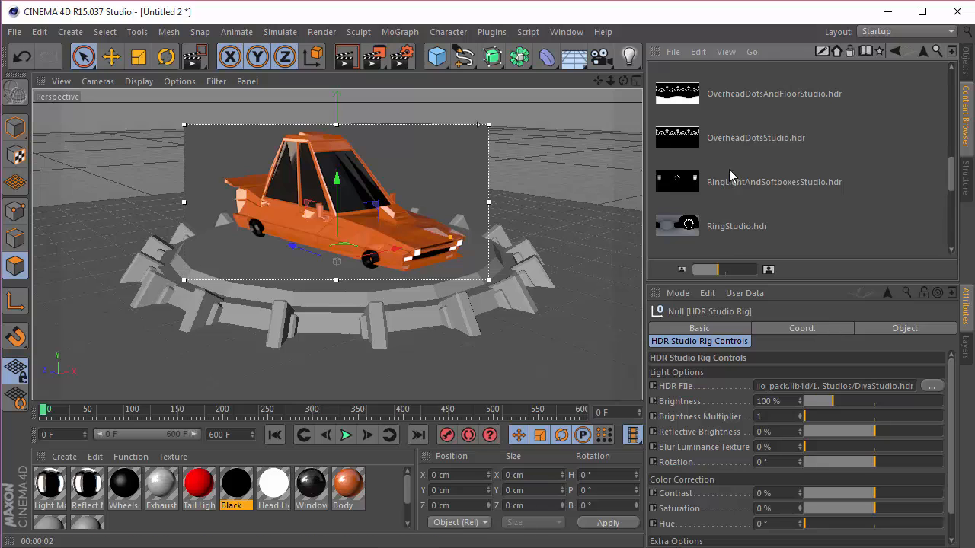
left_click_drag(728, 181, 830, 387)
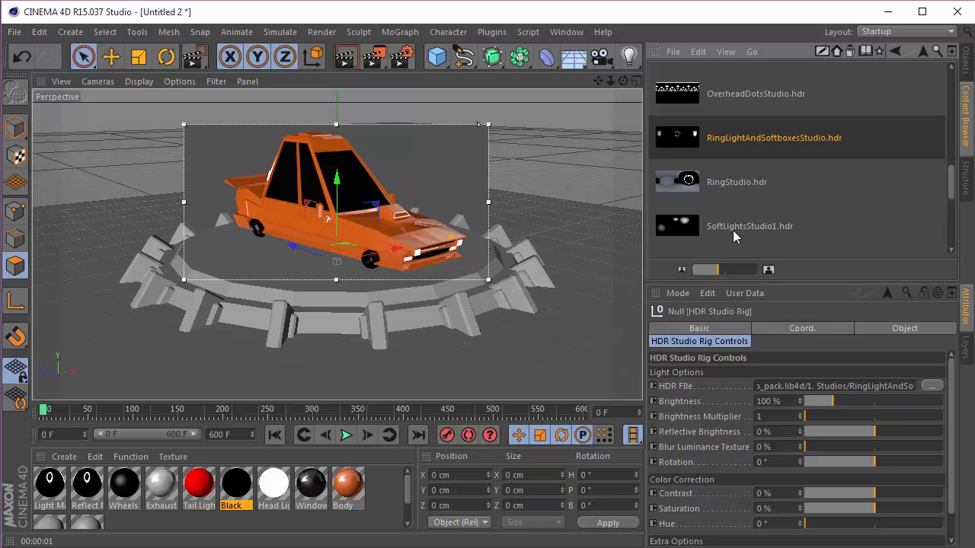
left_click_drag(734, 220, 821, 389)
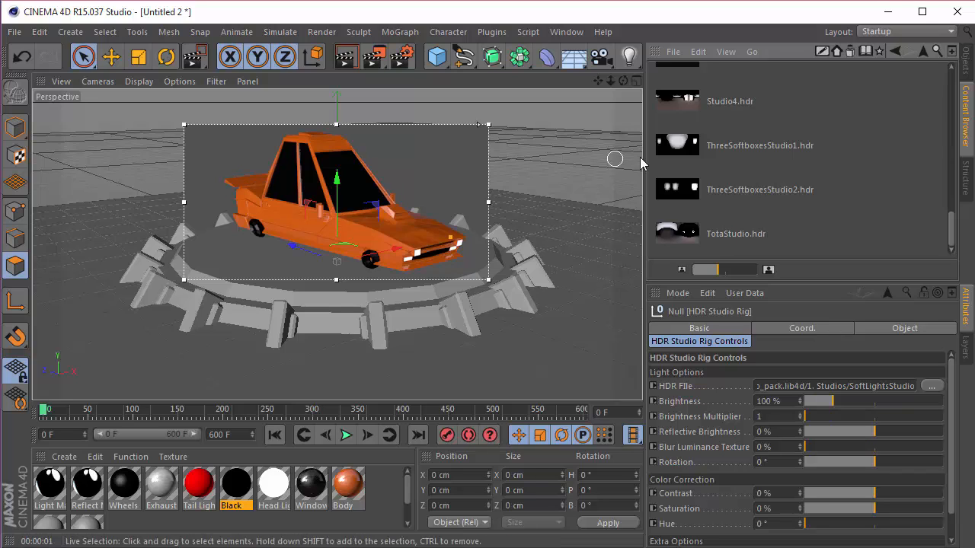
Step: Set the HDR Studio Rig's HDR file to BasicStudio3.hdr and turn off the Interactive Render Region
scroll(717, 155, "up", 10)
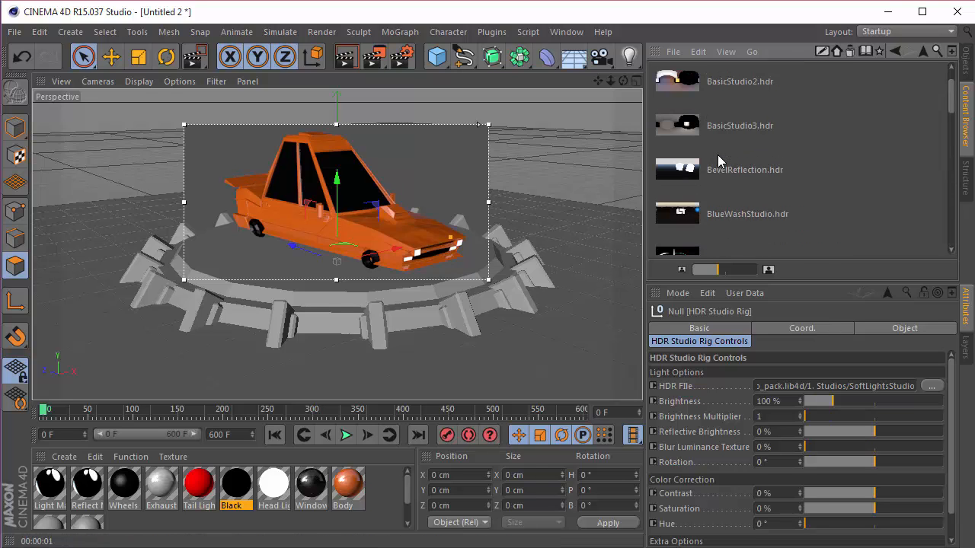
scroll(718, 160, "down", 2)
scroll(717, 160, "up", 3)
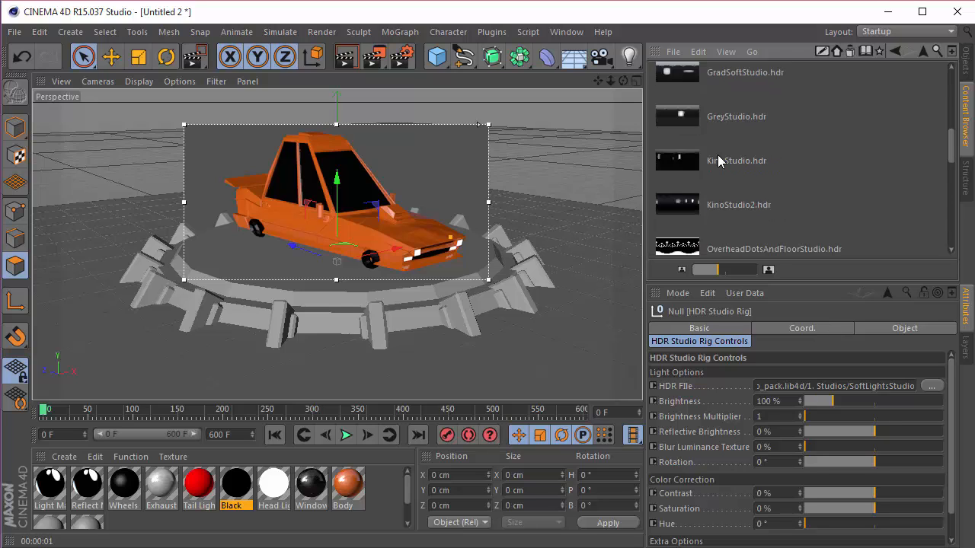
left_click_drag(733, 171, 805, 390)
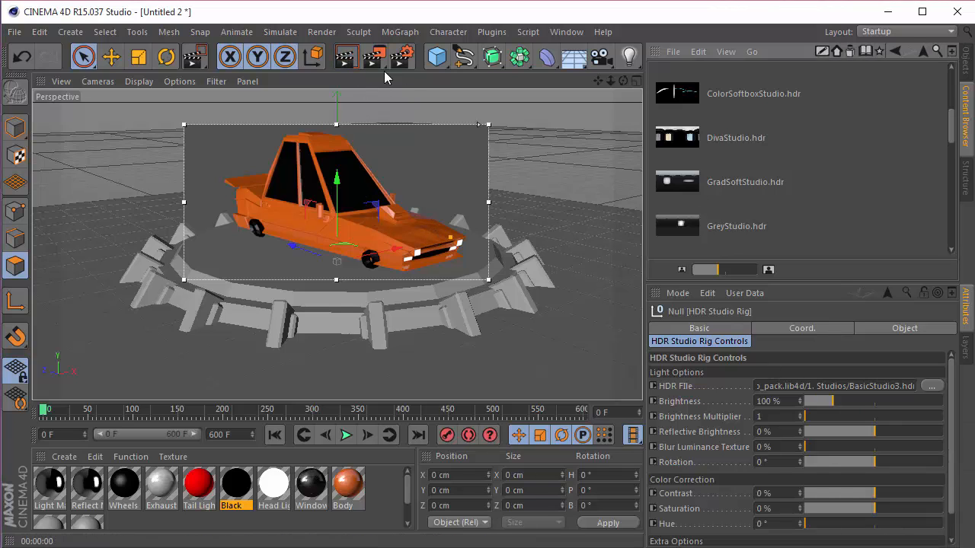
left_click(437, 278)
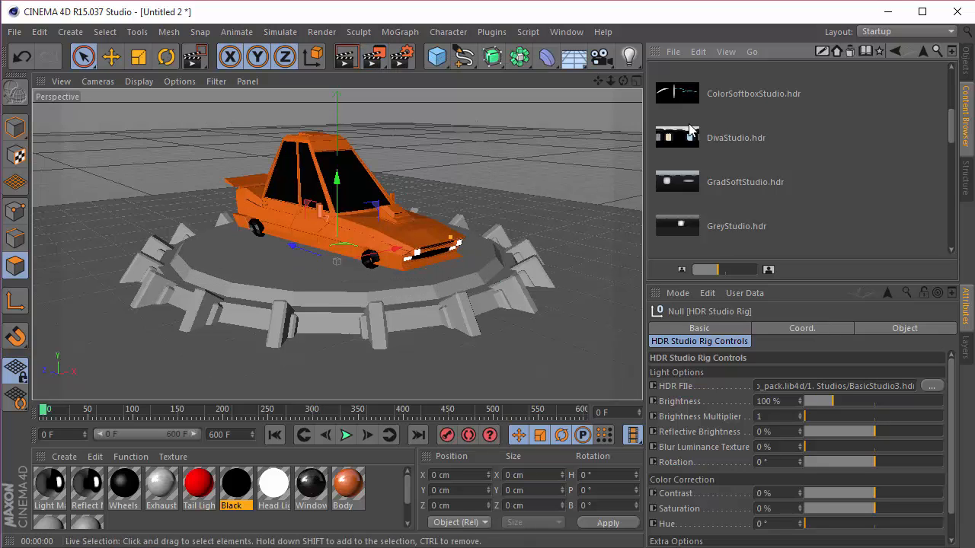
left_click(966, 60)
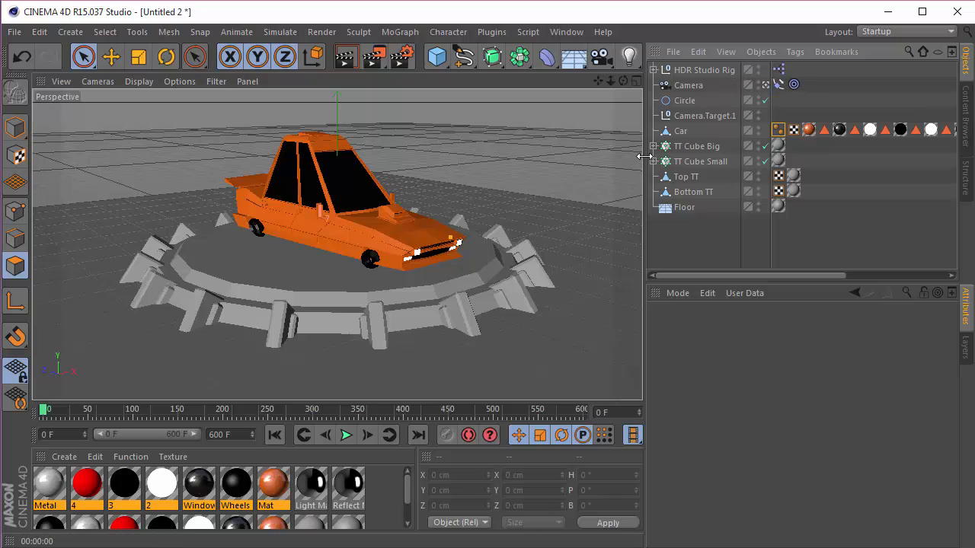
Step: Add the Softbox.c4d light from the GSG_Light_Kit_Pro library to the scene
left_click(968, 114)
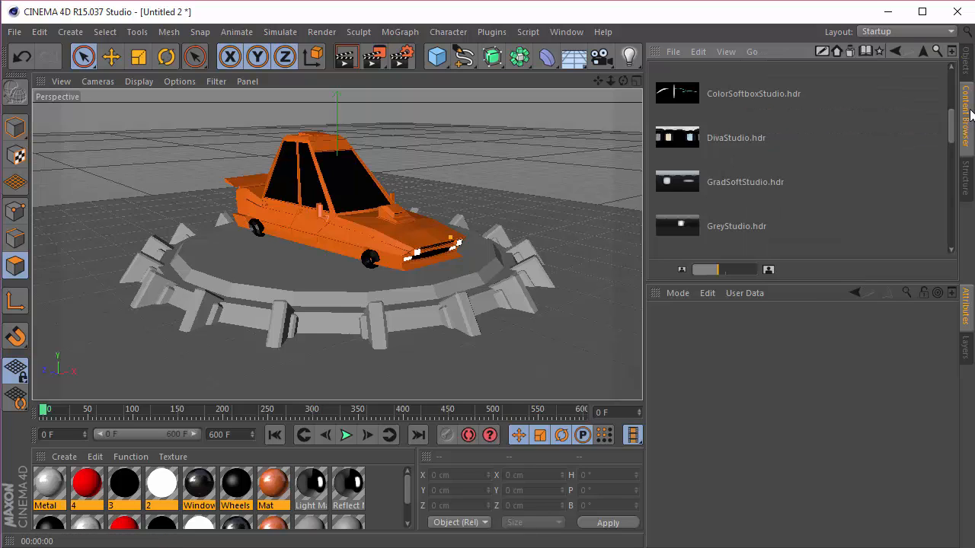
left_click(921, 51)
left_click_drag(719, 269, 709, 269)
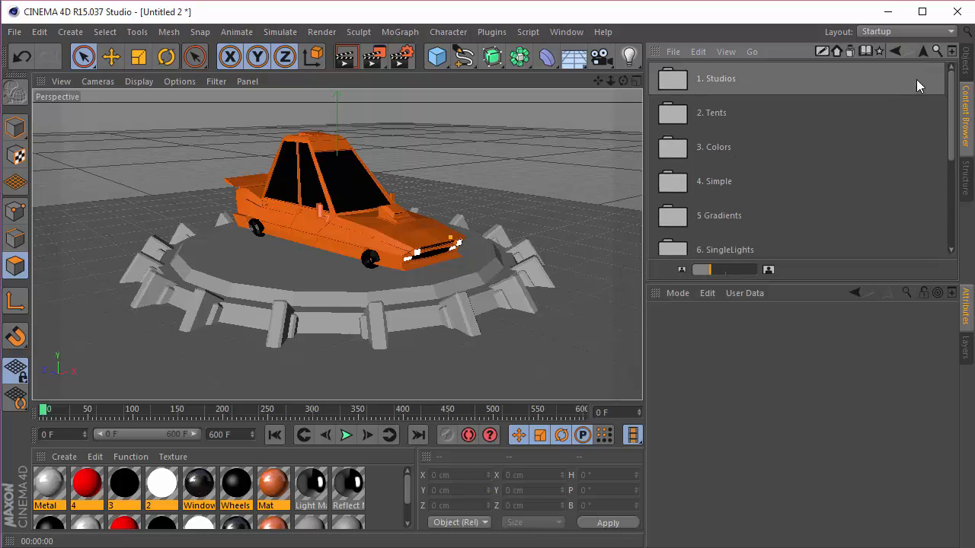
left_click(921, 52)
double_click(753, 195)
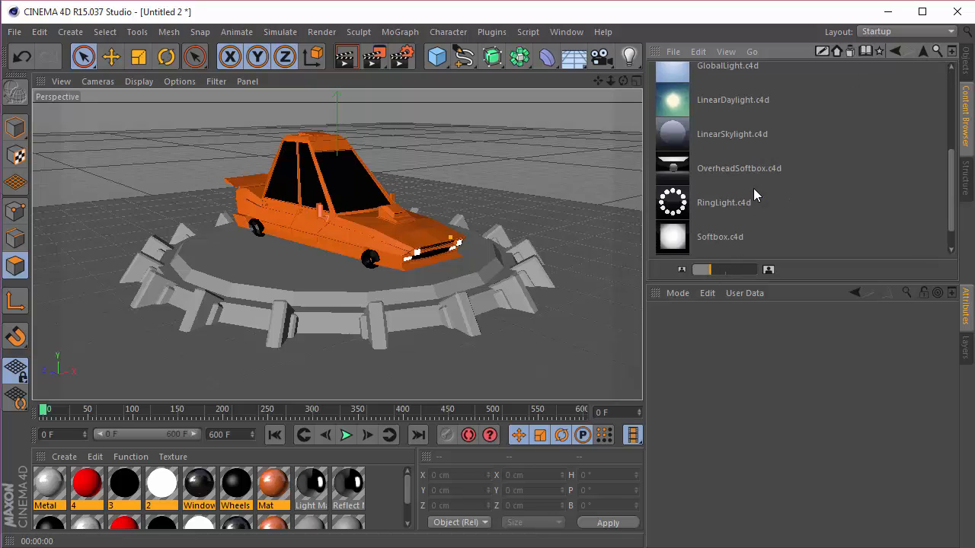
double_click(724, 237)
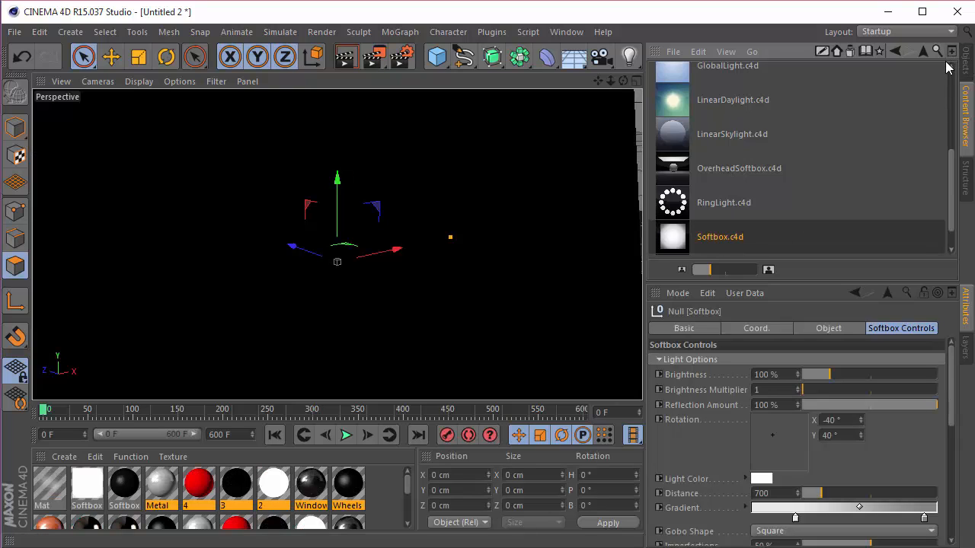
Step: Rotate the softbox freehand to about X 50.4°, Y 79.2° and leave the scene camera's view
left_click(966, 58)
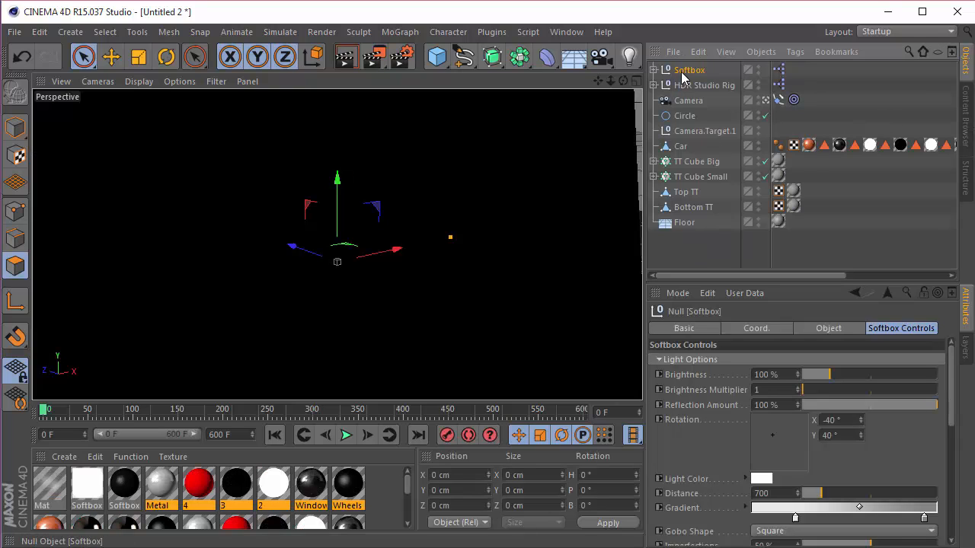
left_click_drag(781, 431, 787, 428)
left_click(766, 101)
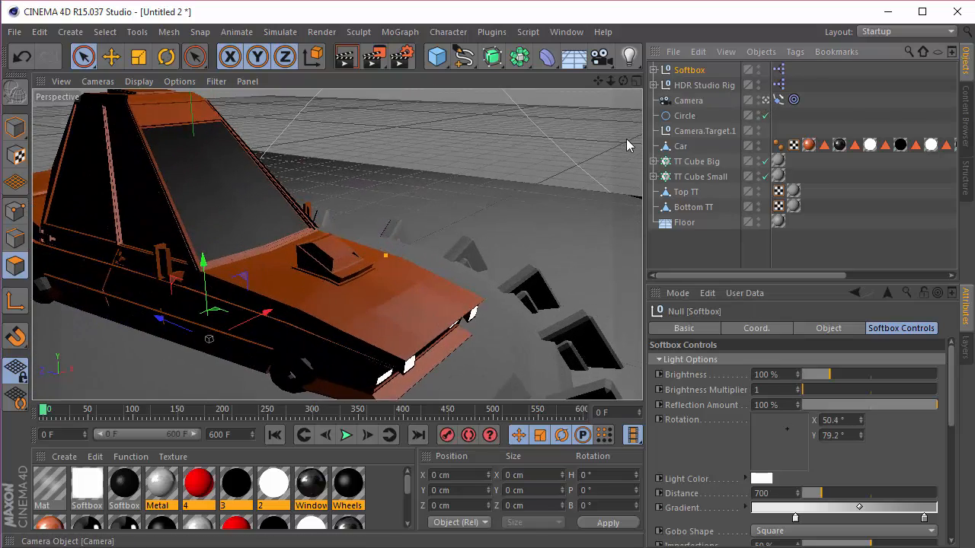
scroll(499, 147, "down", 5)
scroll(499, 147, "down", 8)
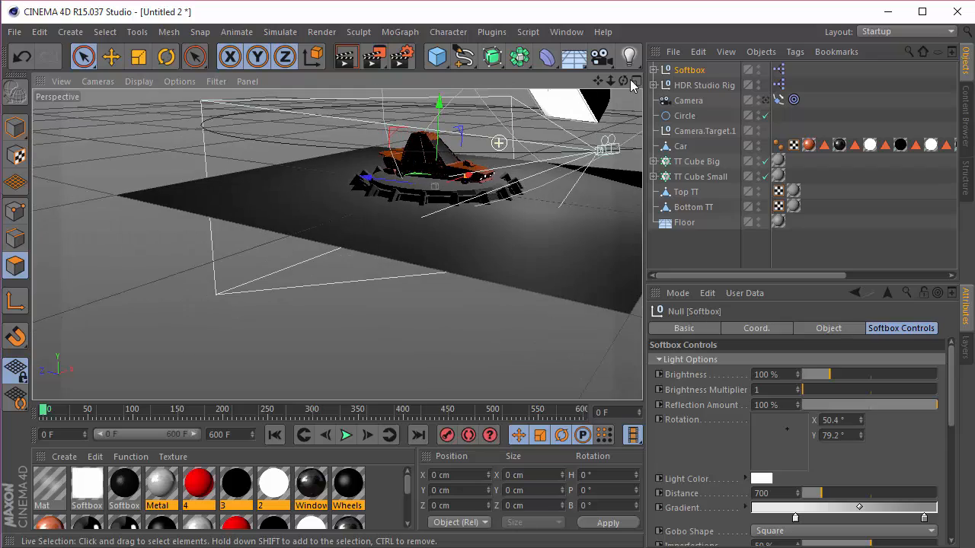
mouse_move(623, 80)
left_mouse_down()
mouse_move(599, 81)
mouse_move(625, 85)
left_mouse_up()
scroll(800, 441, "down", 2)
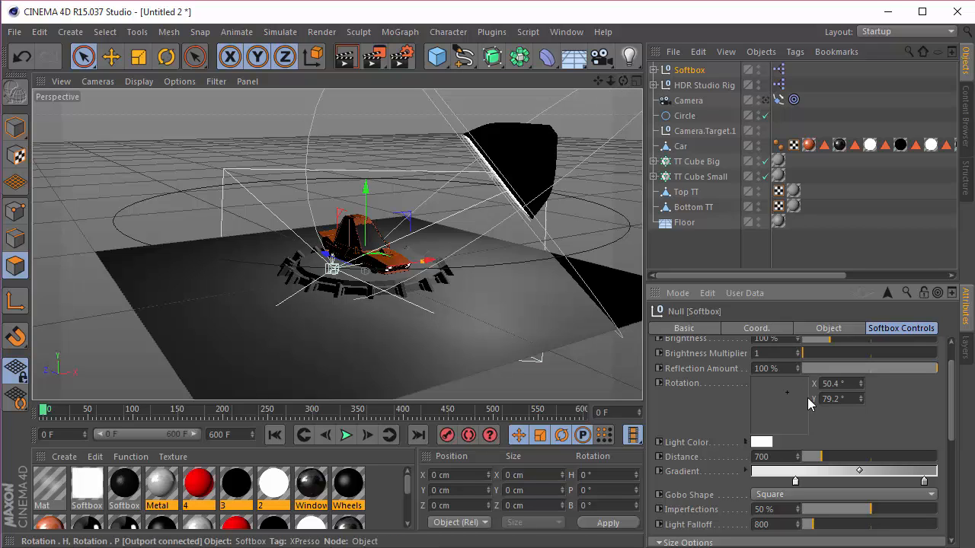
Step: Set the softbox's rotation to X -35° and Y 70°
left_click(837, 383)
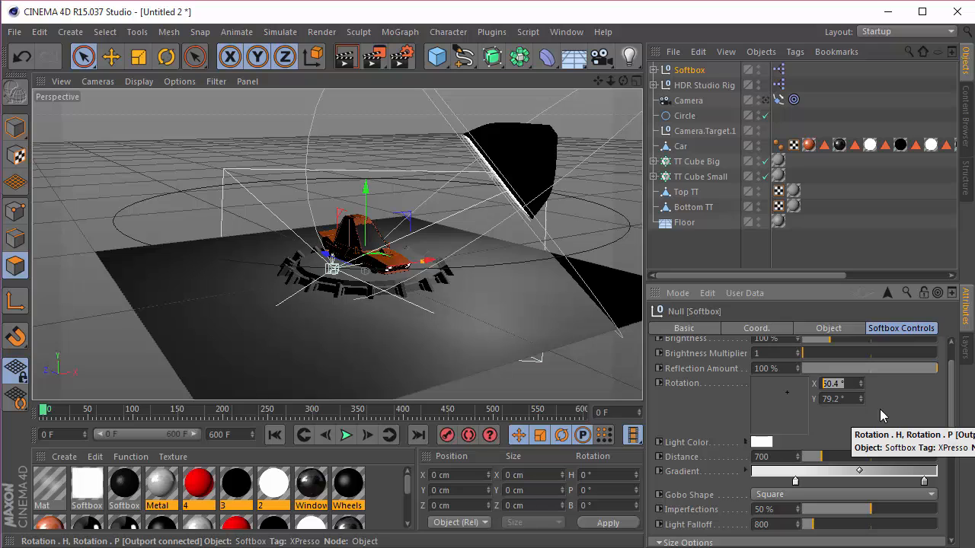
type("-35")
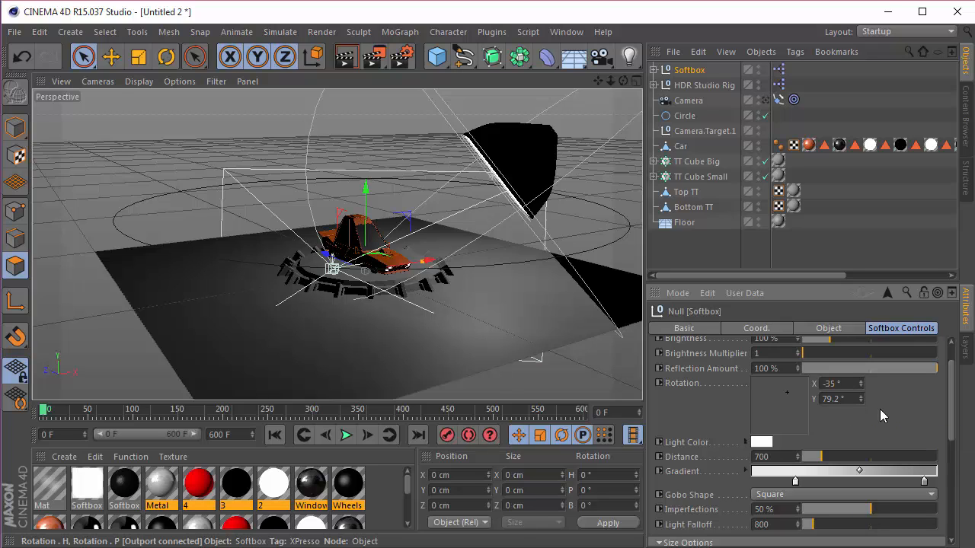
key("Tab")
type("70")
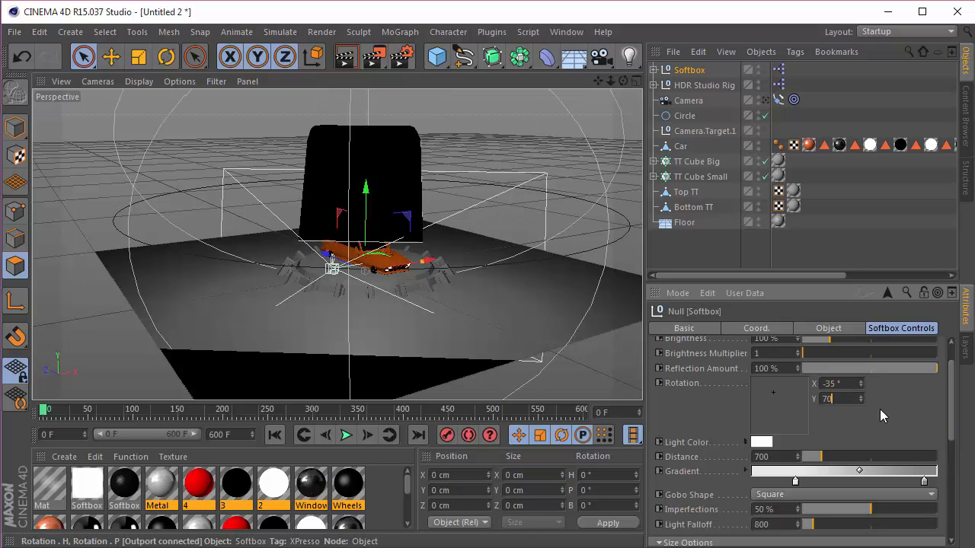
key("Return")
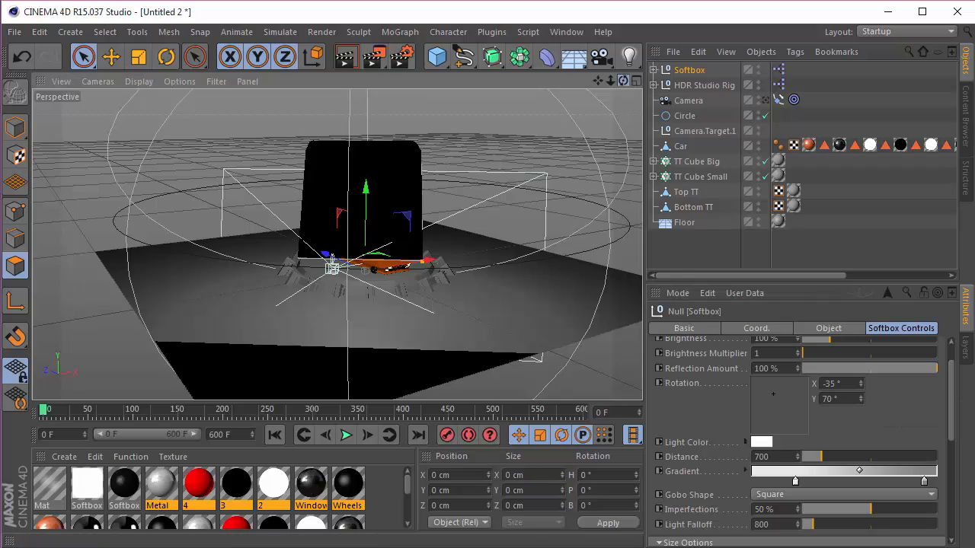
Step: Set the softbox's distance to 1000
left_click_drag(622, 81, 467, 43)
scroll(431, 226, "up", 5)
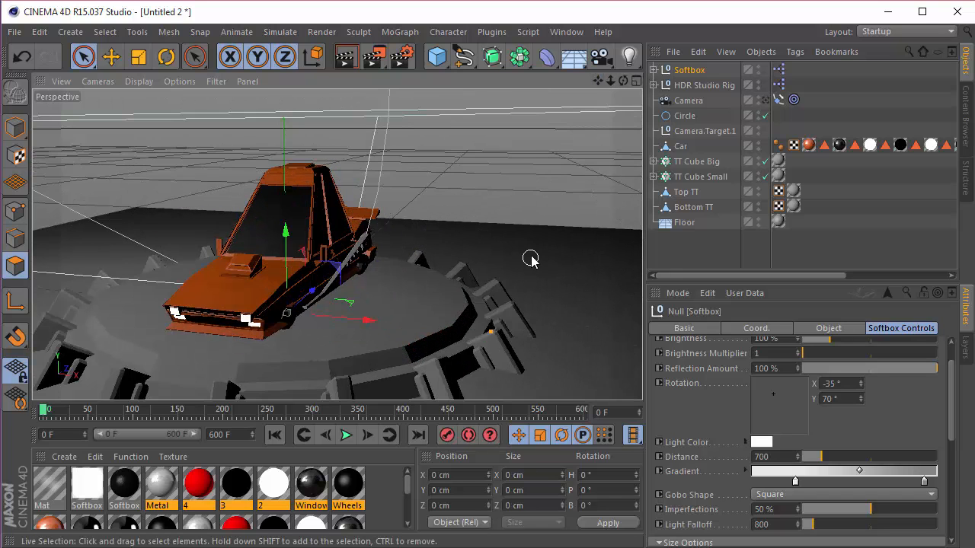
scroll(528, 257, "down", 5)
left_click_drag(598, 81, 598, 92)
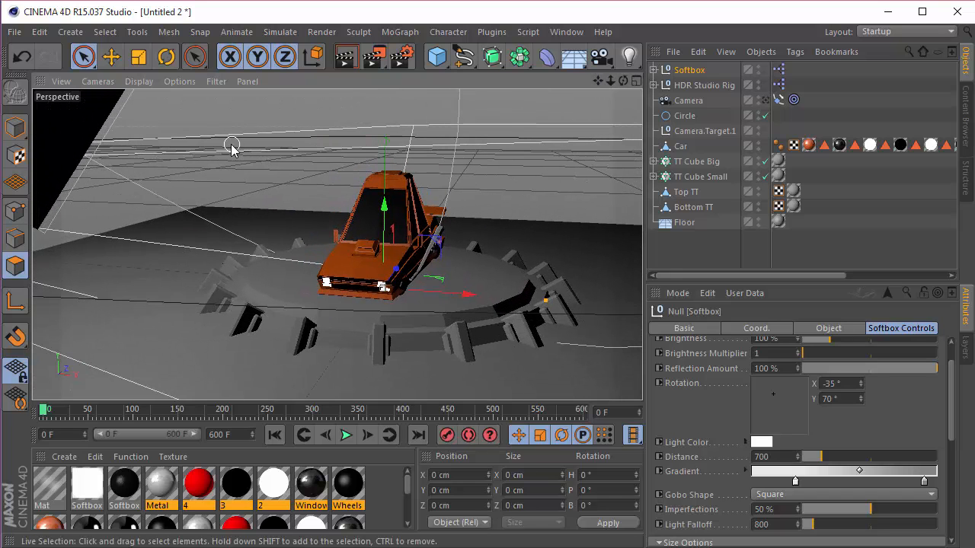
scroll(888, 381, "down", 3)
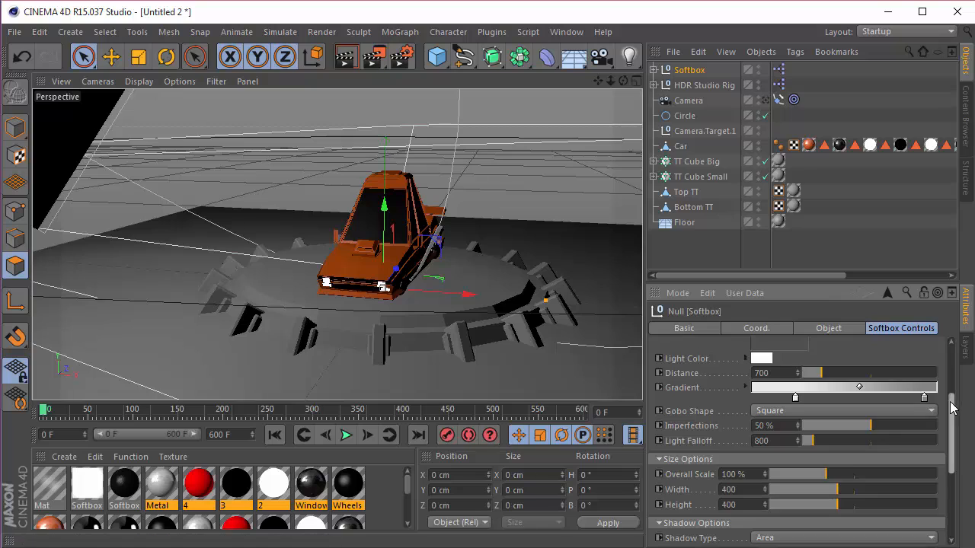
scroll(914, 411, "up", 4)
type("100")
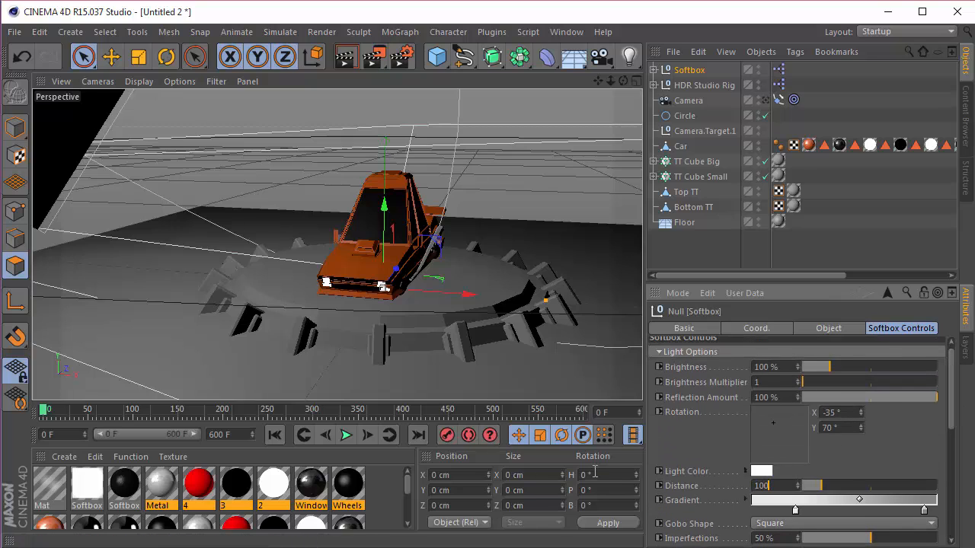
type("0")
key("Return")
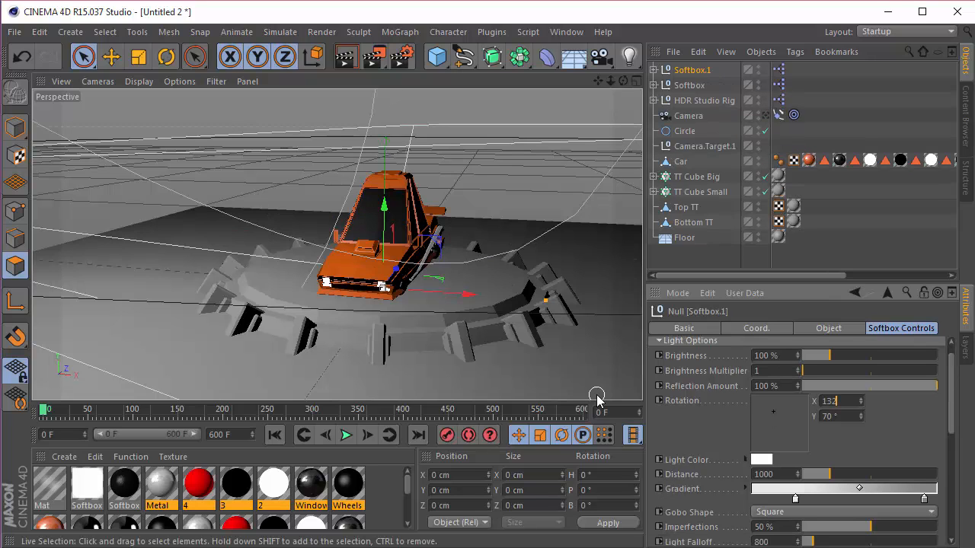
Step: Set the second softbox's rotation to X 132° and Y 113°
key("Tab")
type("1")
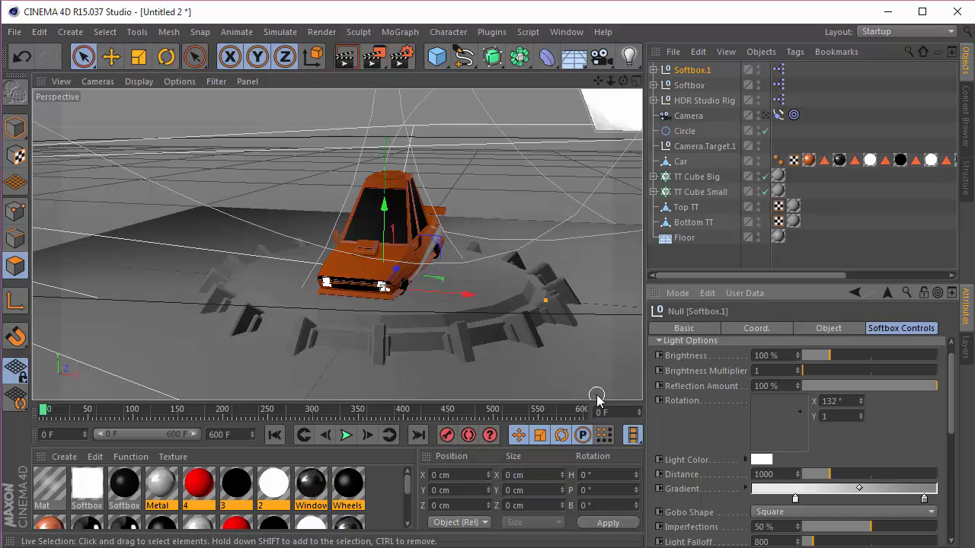
key("Return")
scroll(491, 189, "down", 5)
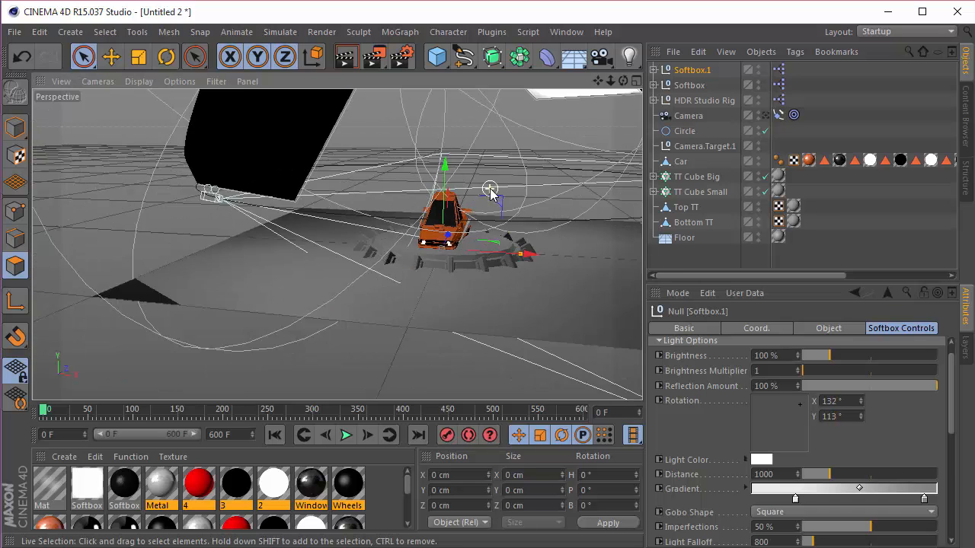
Step: Select both softboxes together and turn off their Seen By Camera option
left_click_drag(598, 81, 568, 63)
mouse_move(335, 244)
left_mouse_down()
mouse_move(415, 248)
mouse_move(365, 261)
mouse_move(335, 228)
left_mouse_up()
left_click_drag(599, 81, 600, 3)
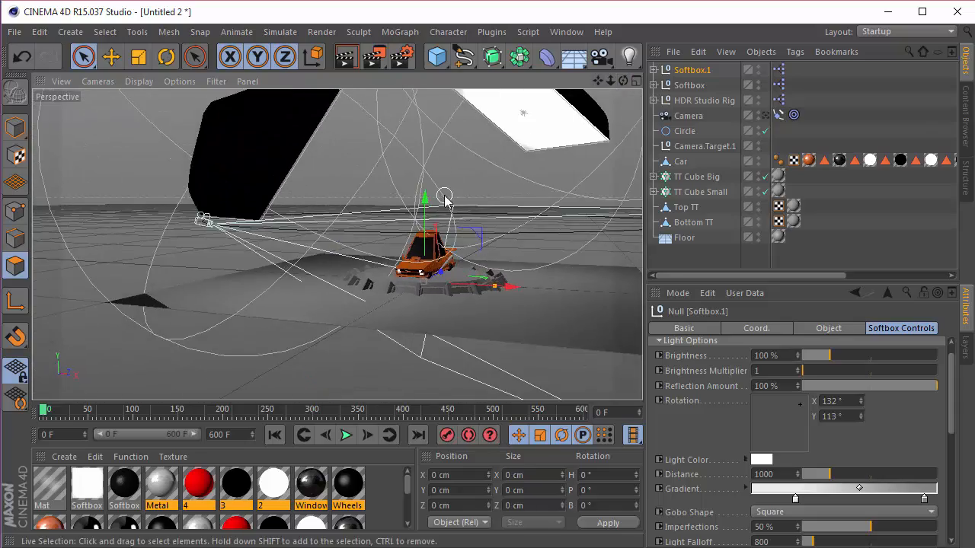
scroll(444, 196, "up", 3)
left_click(695, 85, "ctrl")
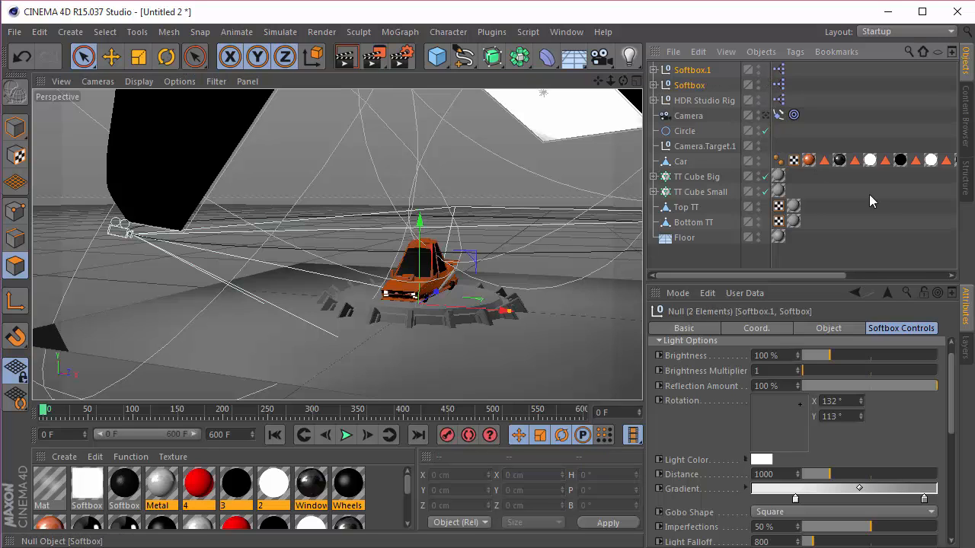
left_click_drag(950, 427, 950, 532)
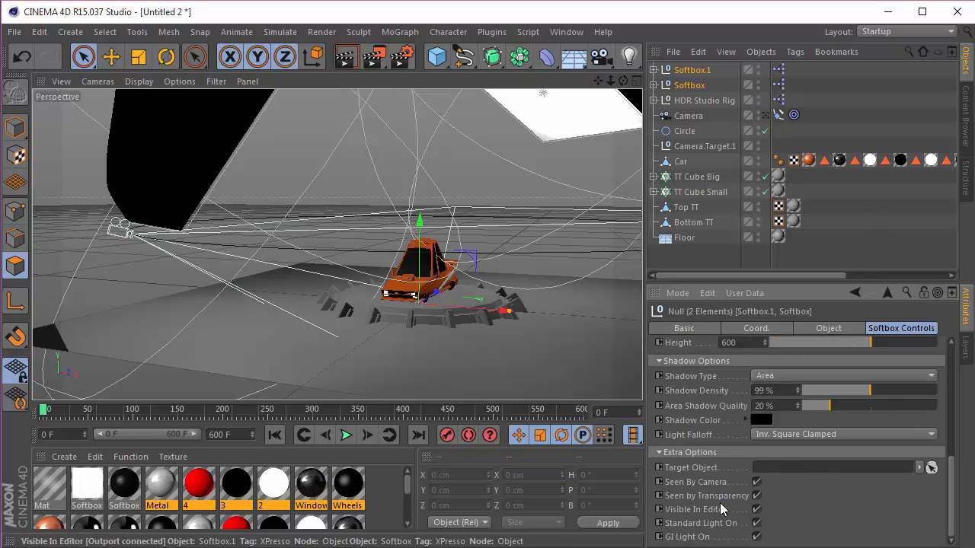
left_click(756, 483)
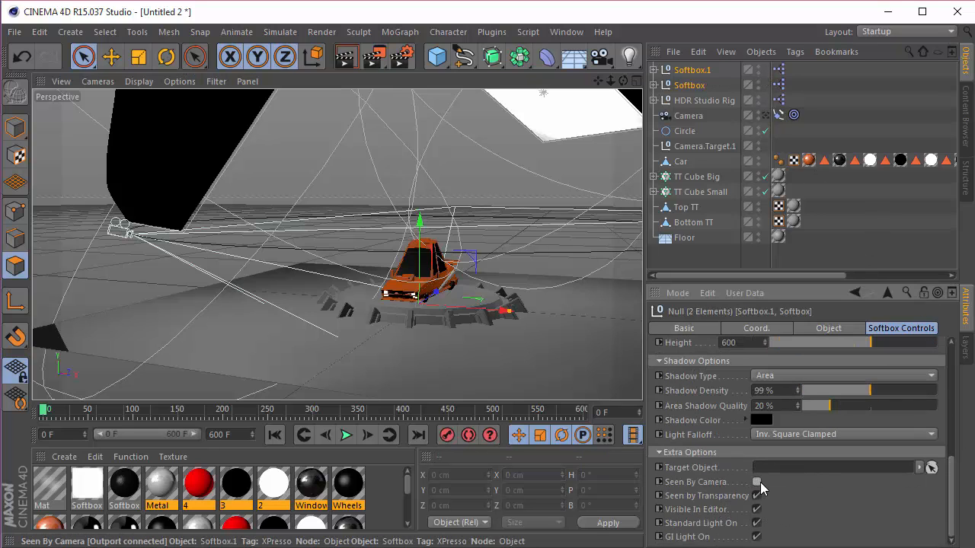
Step: Hide Softbox.1 and Softbox in the editor viewport
left_click(758, 67)
left_click(758, 67)
left_click(758, 82)
left_click(758, 82)
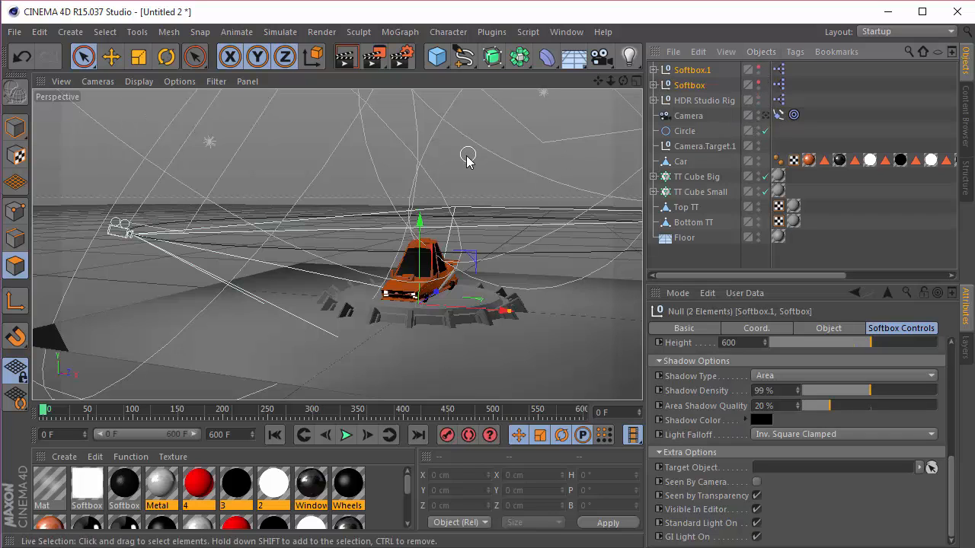
Step: Add The Illuminati light rig from the MMG - The Illuminati library to the scene
scroll(447, 216, "up", 4)
left_click_drag(624, 81, 598, 37)
scroll(322, 174, "up", 5)
left_click(966, 118)
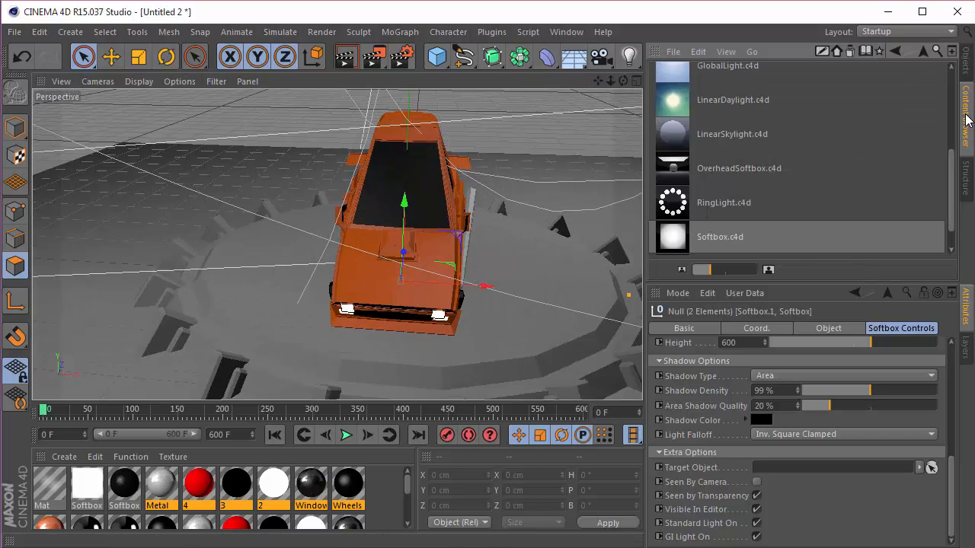
left_click(921, 56)
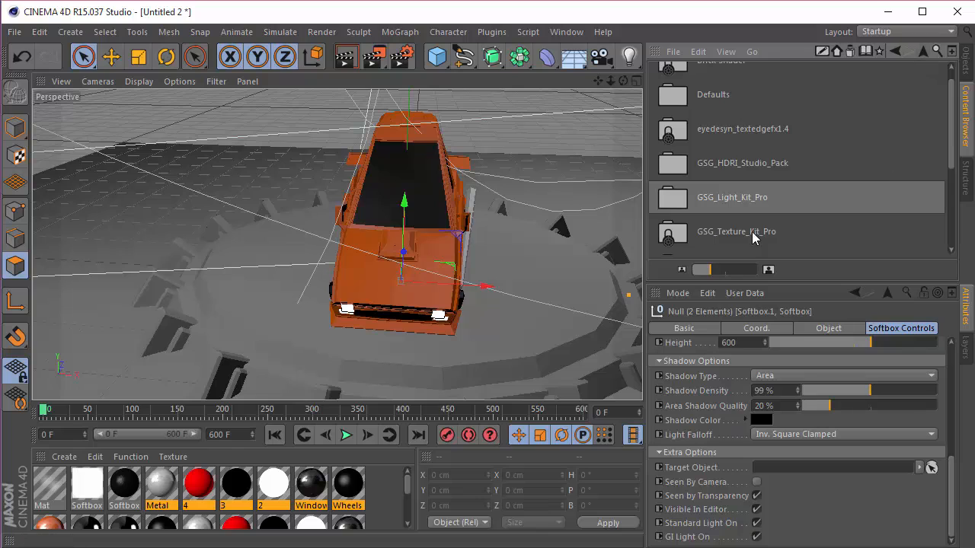
scroll(805, 221, "down", 4)
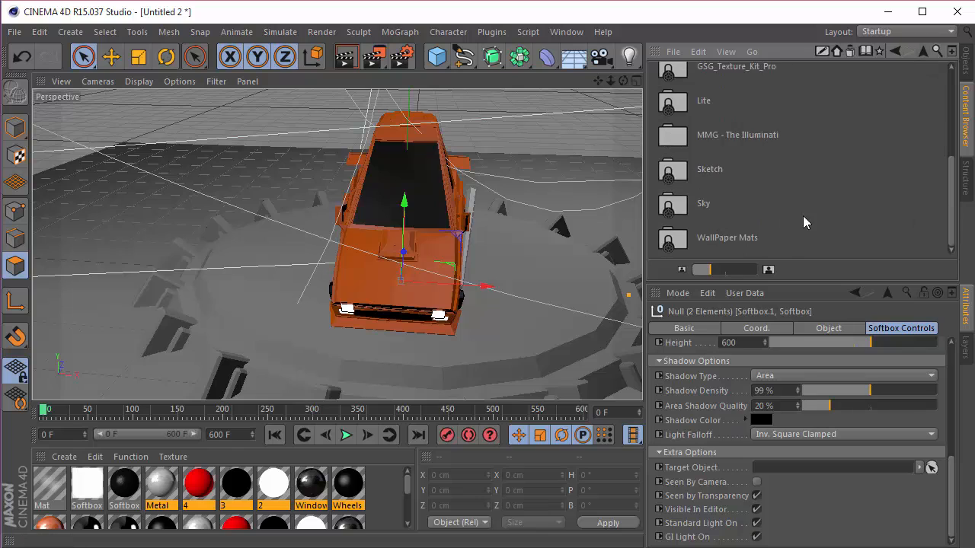
double_click(714, 136)
double_click(712, 84)
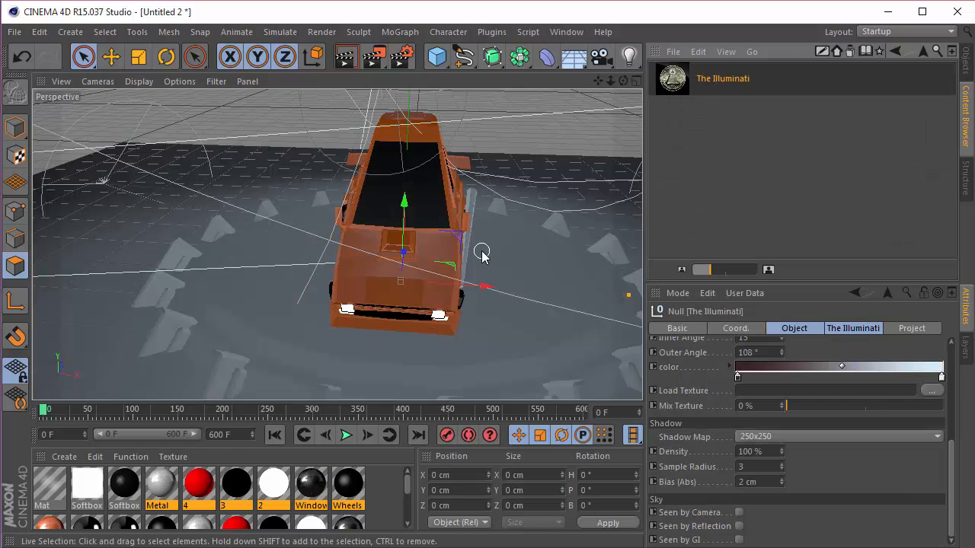
Step: Check The Illuminati's light settings in Turn table.c4d and set the new rig's intensity to 35%
scroll(481, 258, "down", 5)
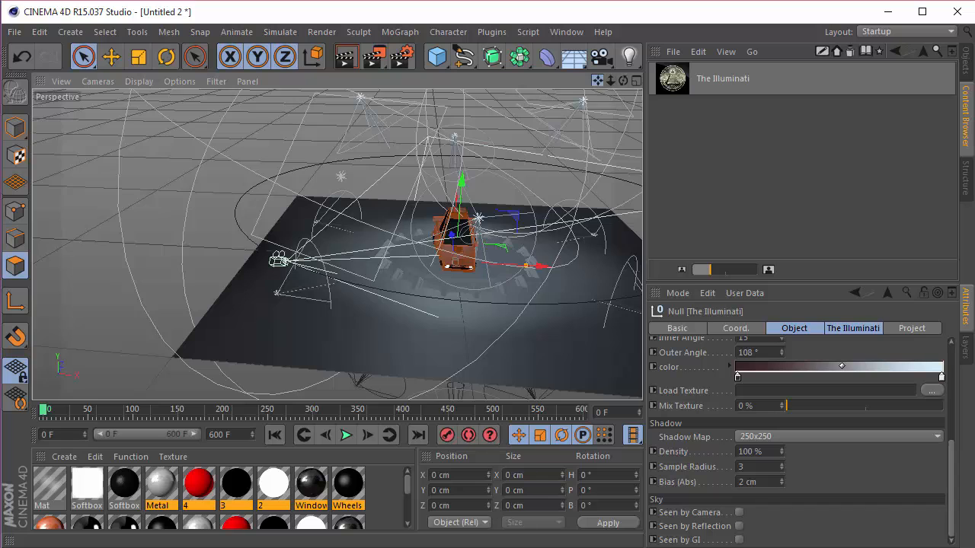
left_click_drag(598, 81, 539, 99)
left_click(966, 62)
scroll(476, 227, "up", 5)
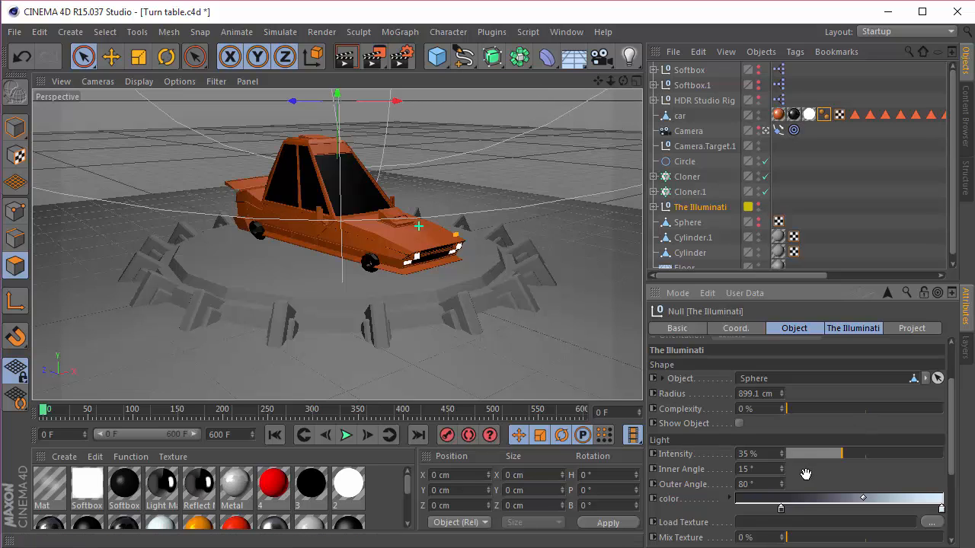
scroll(807, 457, "down", 1)
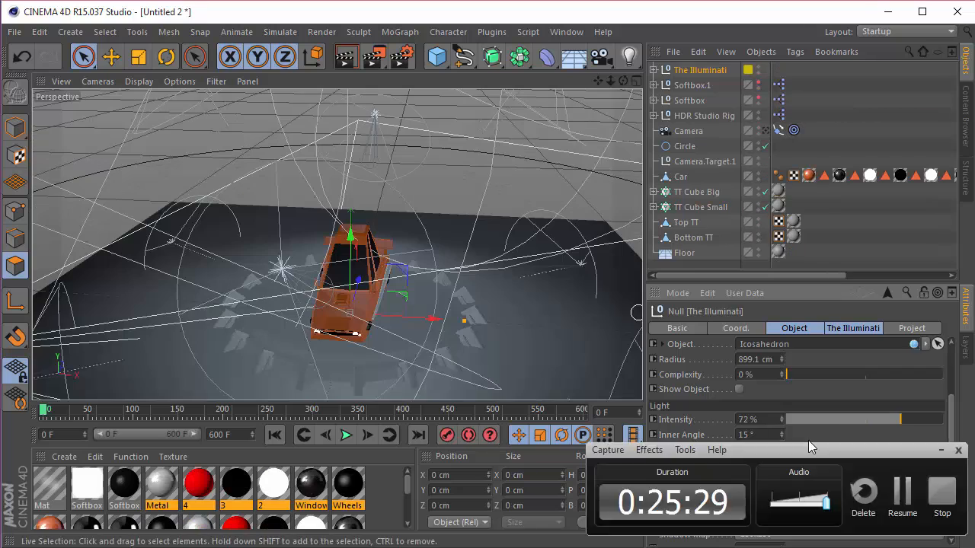
left_click_drag(761, 420, 626, 413)
type("35")
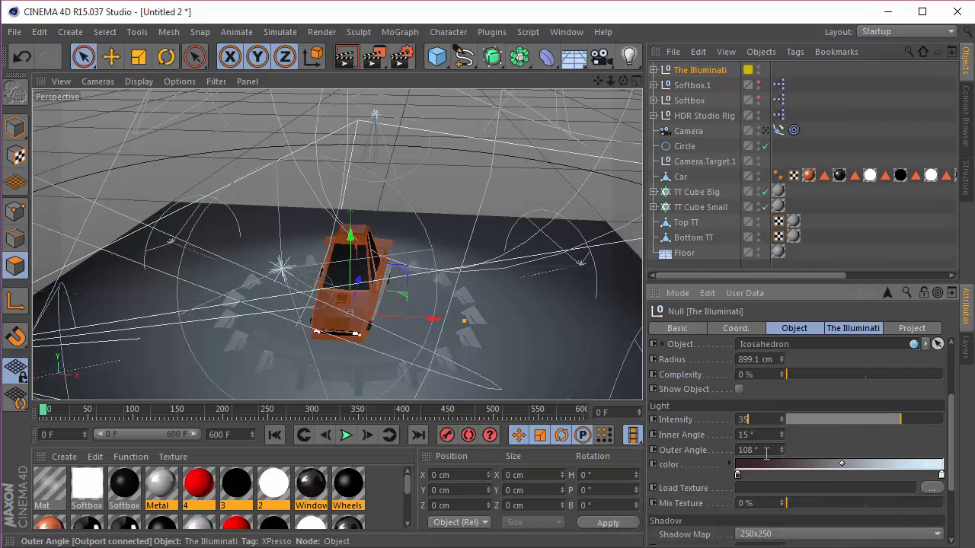
Step: Set The Illuminati's outer light angle to 80°
left_click_drag(763, 451, 626, 452)
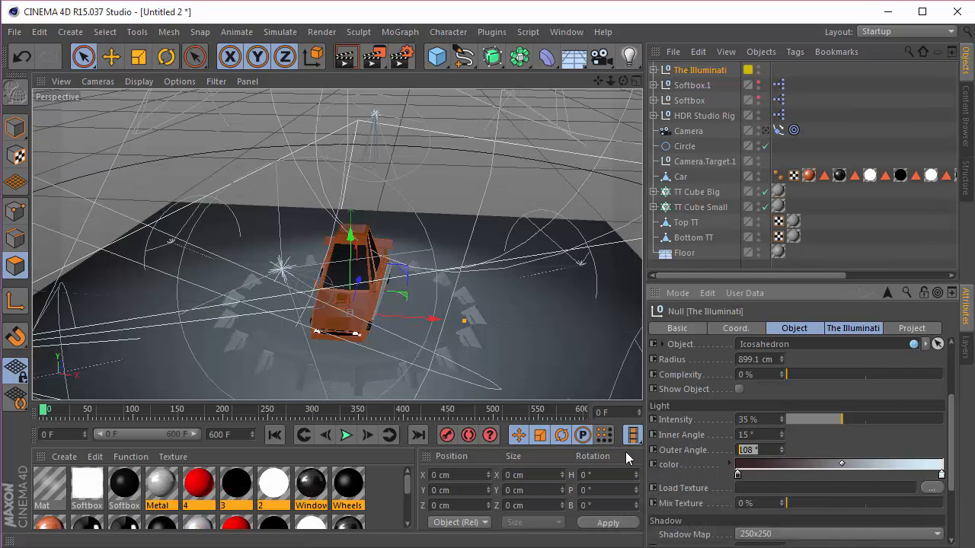
type("8")
key("Return")
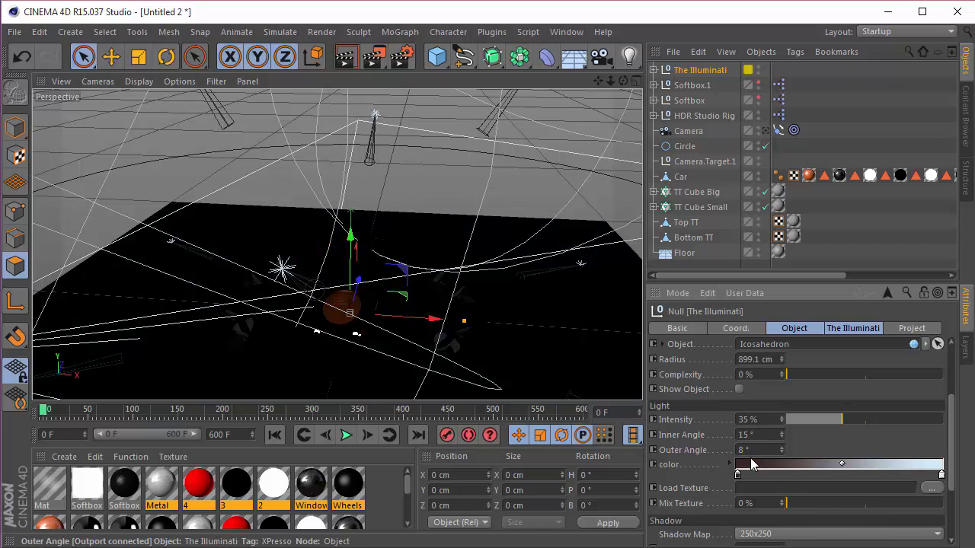
left_click_drag(761, 451, 649, 452)
type("80")
key("Return")
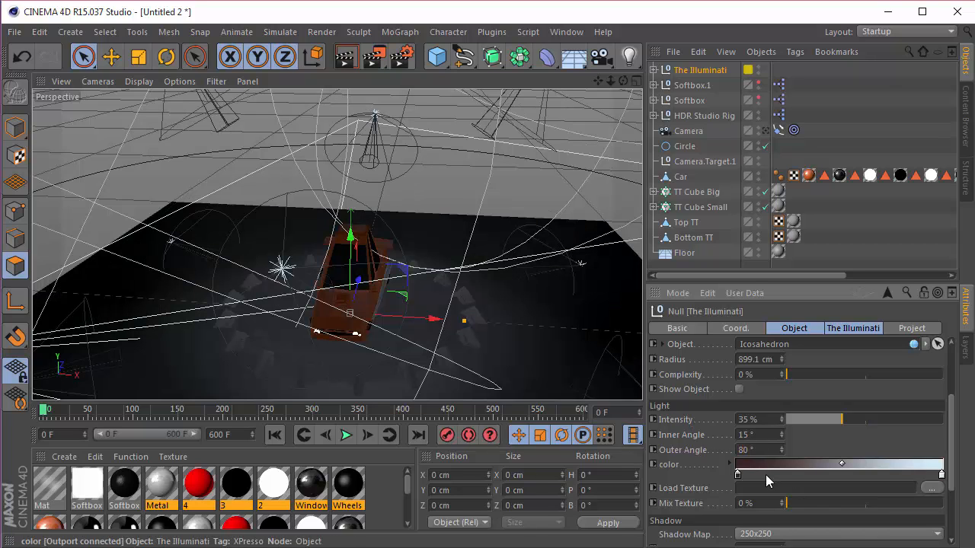
Step: Shift the dark knot of The Illuminati's color gradient about a quarter of the way inward and recolor it to RGB 50, 50, 60
left_click_drag(738, 480, 790, 480)
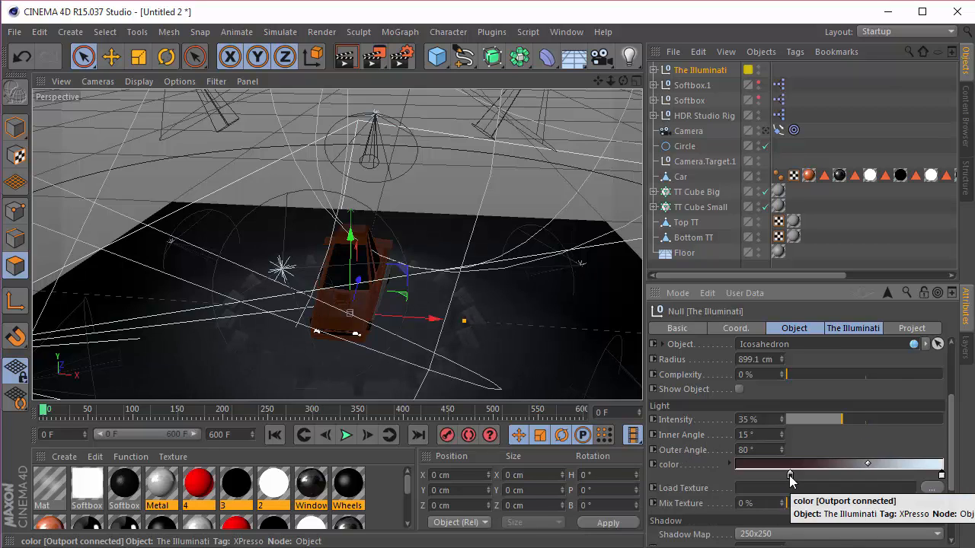
double_click(790, 477)
double_click(836, 451)
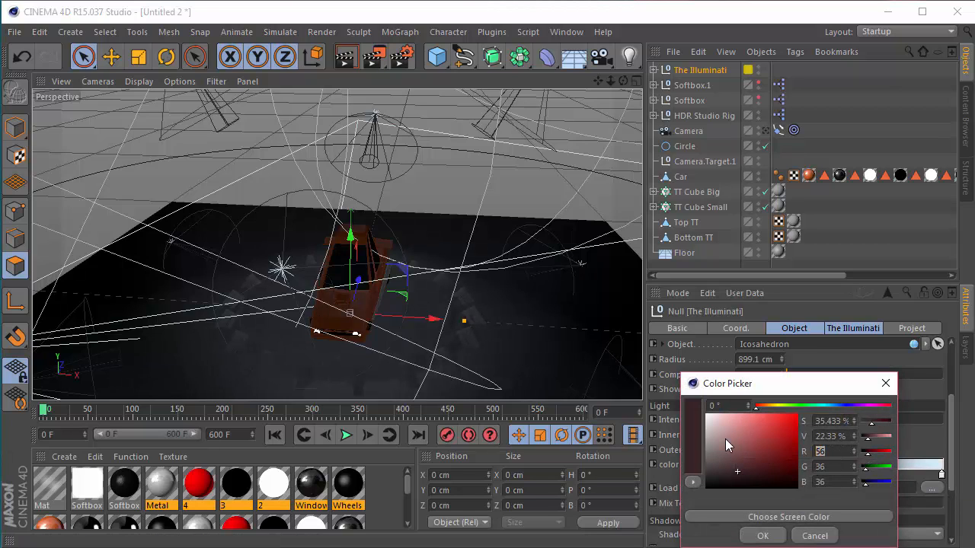
type("50")
key("Tab")
type("50")
key("Tab")
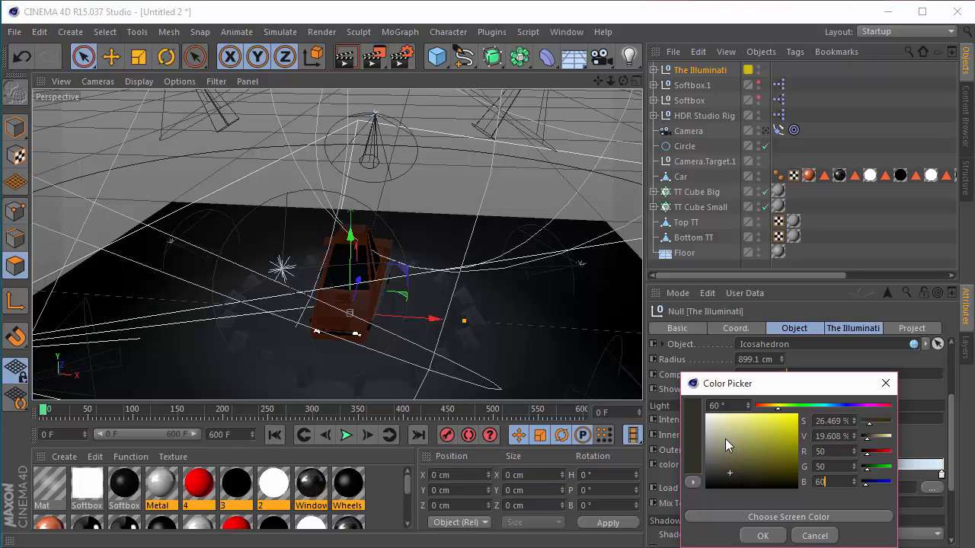
key("Return")
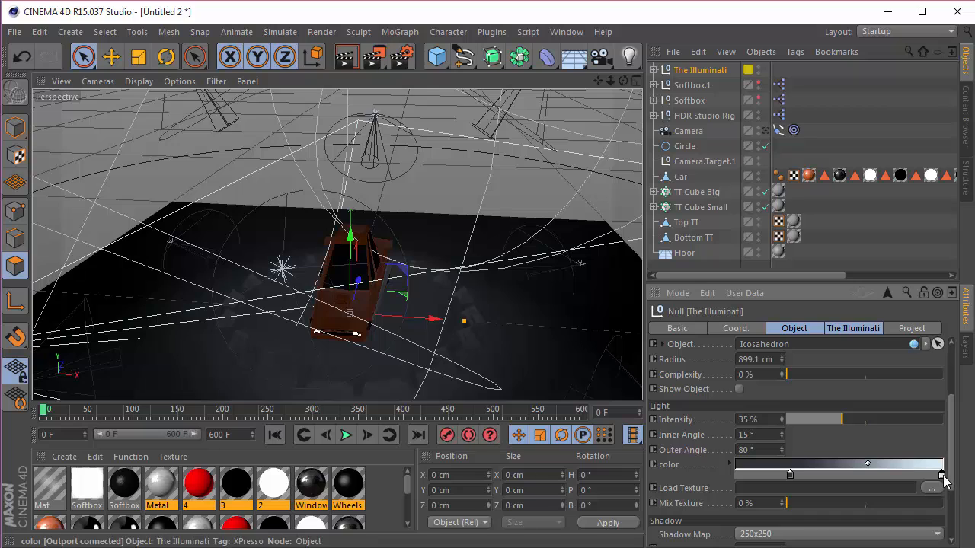
double_click(941, 474)
left_click(902, 538)
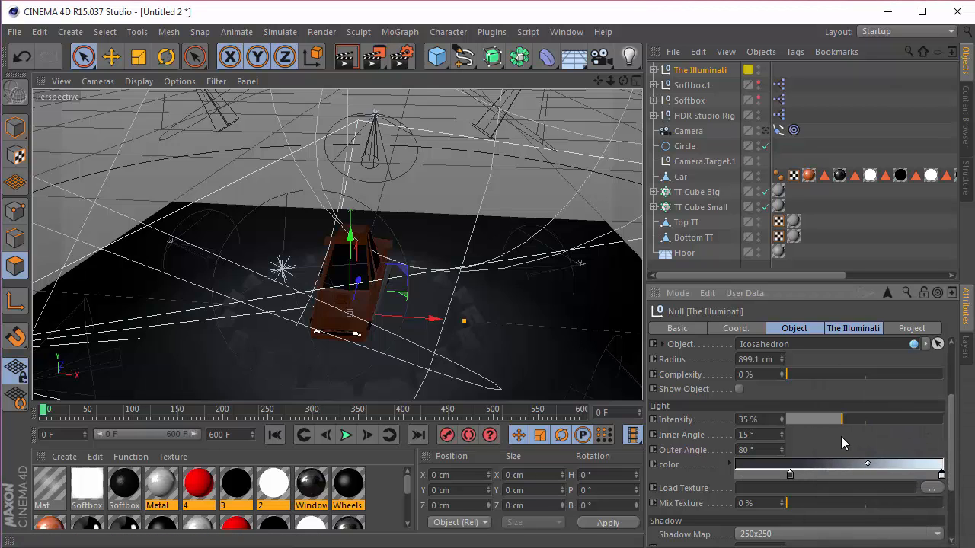
Step: Examine how The Illuminati's lights are arranged around the car from several viewing angles and distances
scroll(841, 437, "up", 1)
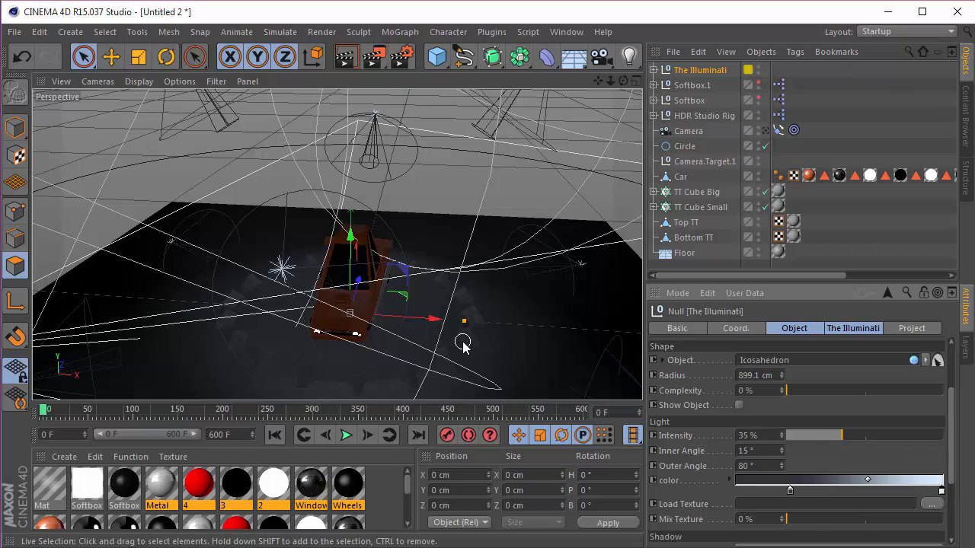
scroll(406, 242, "down", 3)
mouse_move(623, 81)
left_mouse_down()
mouse_move(544, 46)
mouse_move(495, 110)
mouse_move(497, 80)
left_mouse_up()
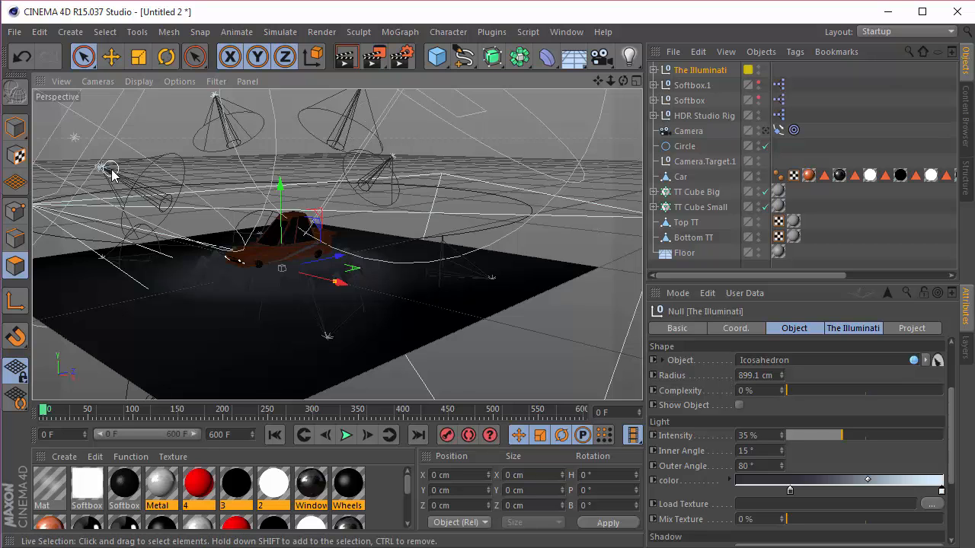
scroll(280, 206, "down", 3)
scroll(256, 223, "up", 2)
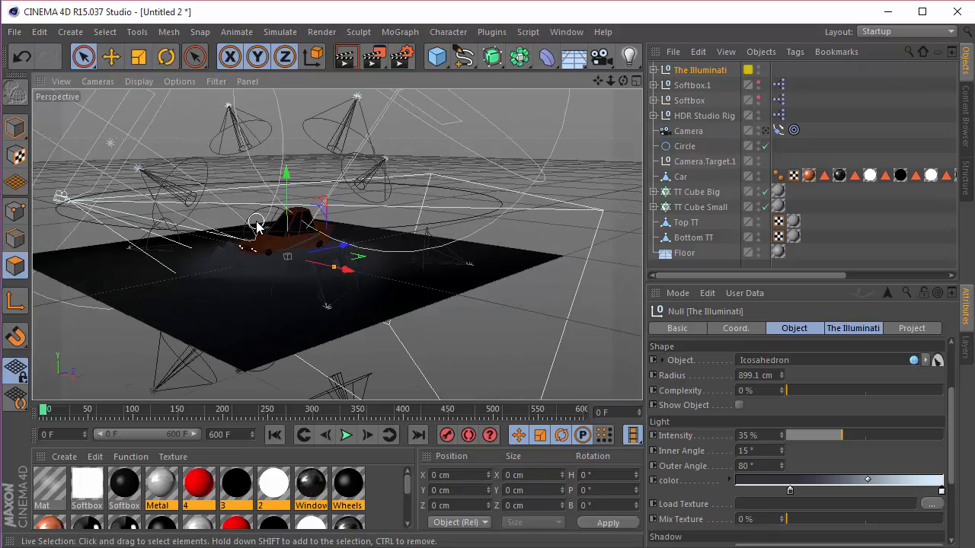
scroll(257, 223, "up", 2)
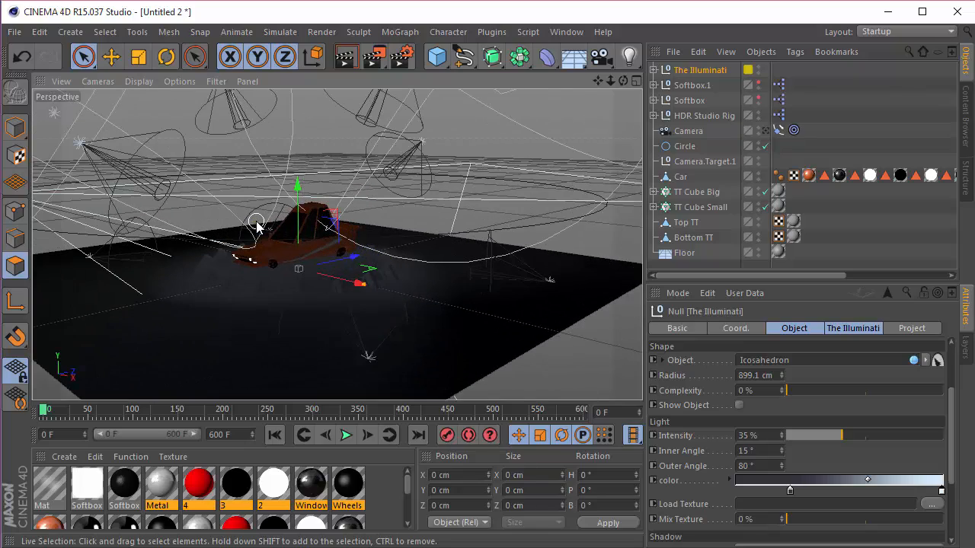
left_click_drag(624, 81, 565, 115)
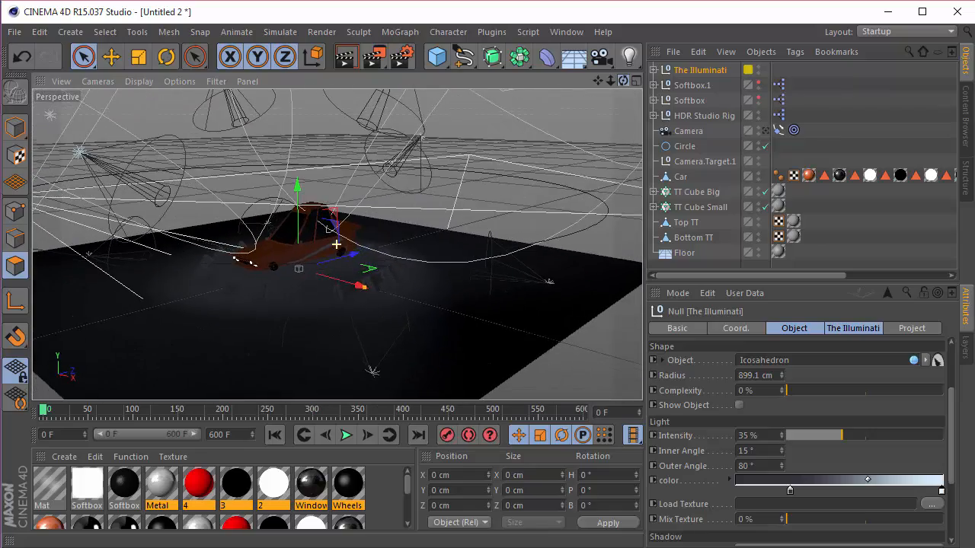
scroll(272, 236, "up", 1)
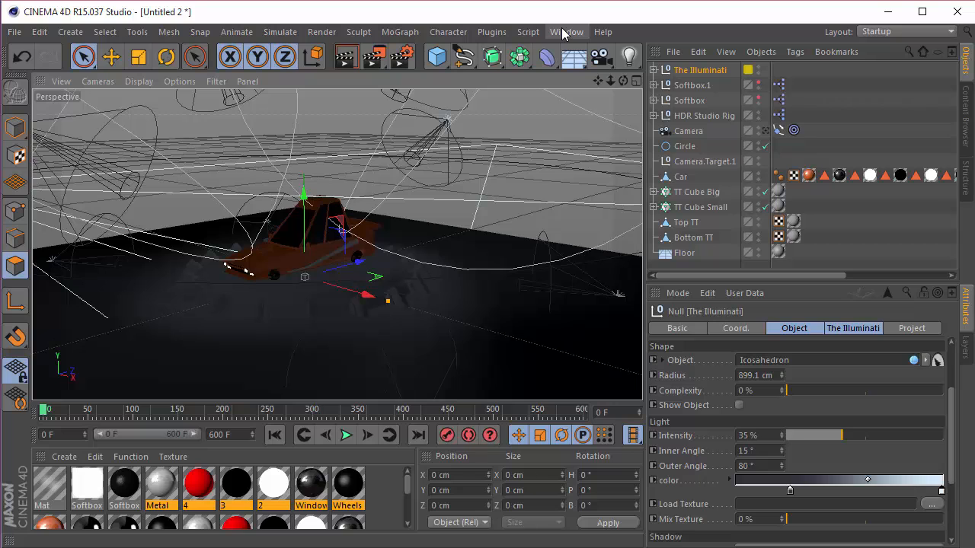
Step: Add a sphere raised to about 338 cm on Y, with a 914 cm radius, 16 segments and the Hemisphere type
left_click(436, 56)
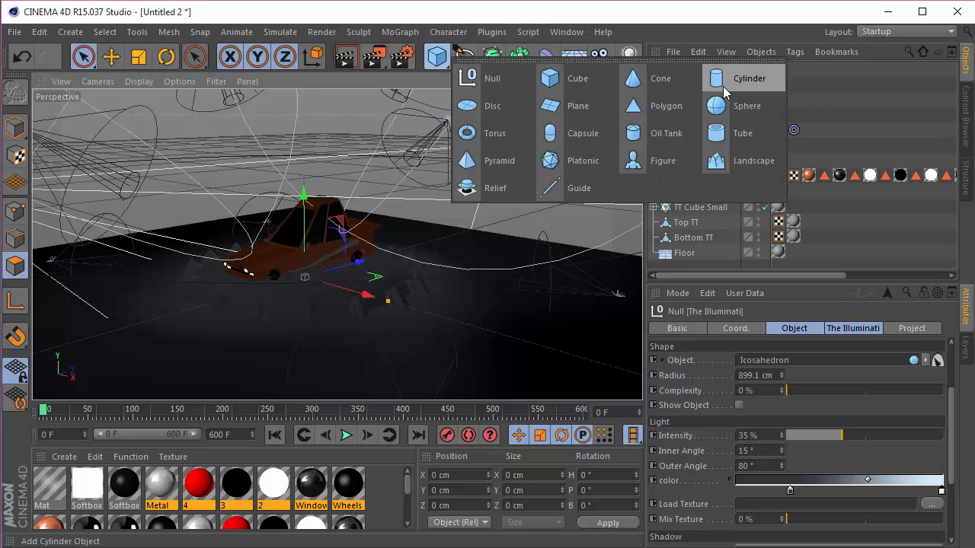
left_click(740, 104)
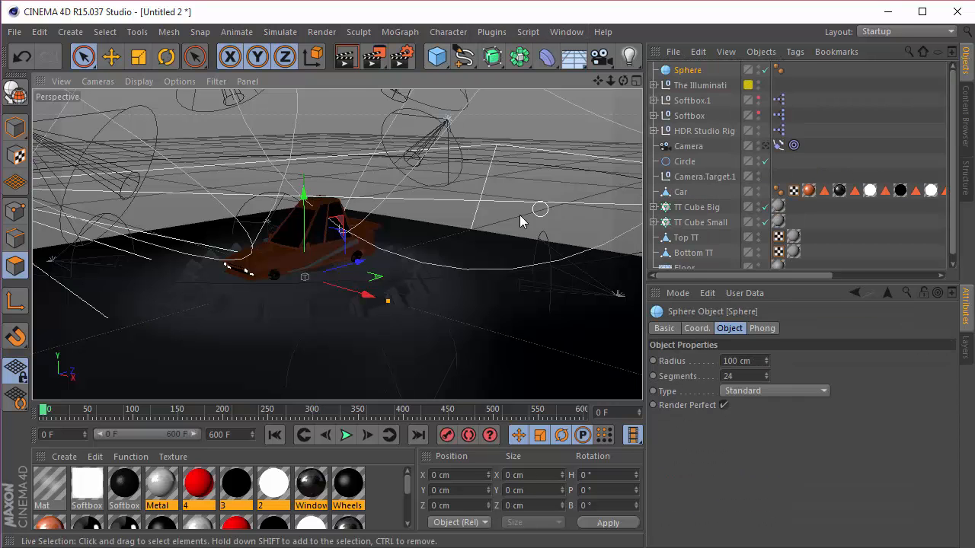
left_click_drag(537, 211, 454, 229, "alt")
scroll(454, 226, "down", 1)
left_click_drag(358, 188, 359, 123)
left_click_drag(240, 143, 350, 213, "alt")
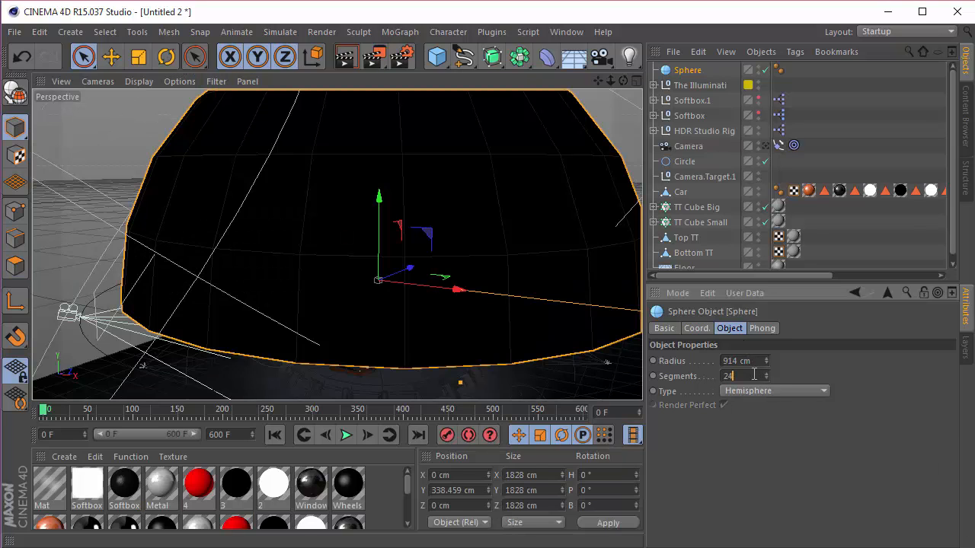
key("Return")
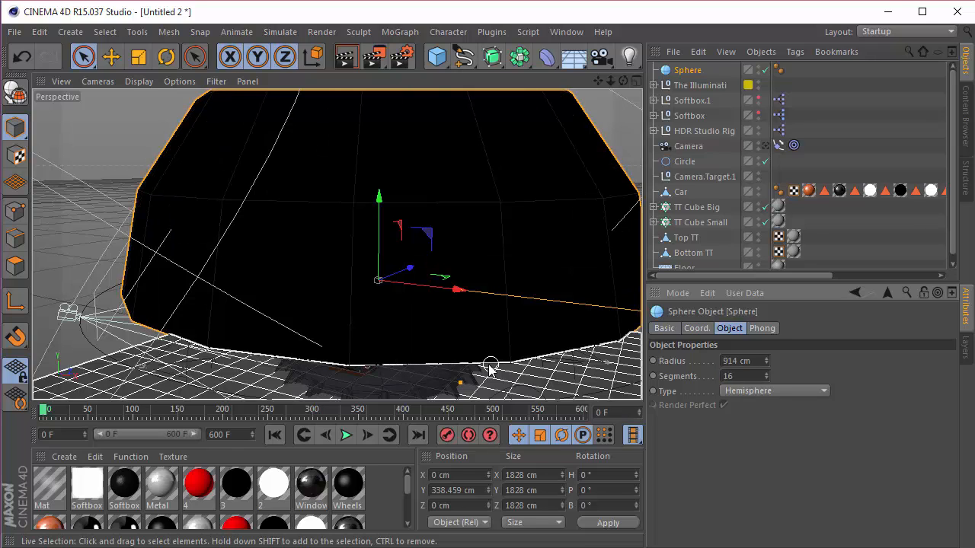
left_click(772, 392)
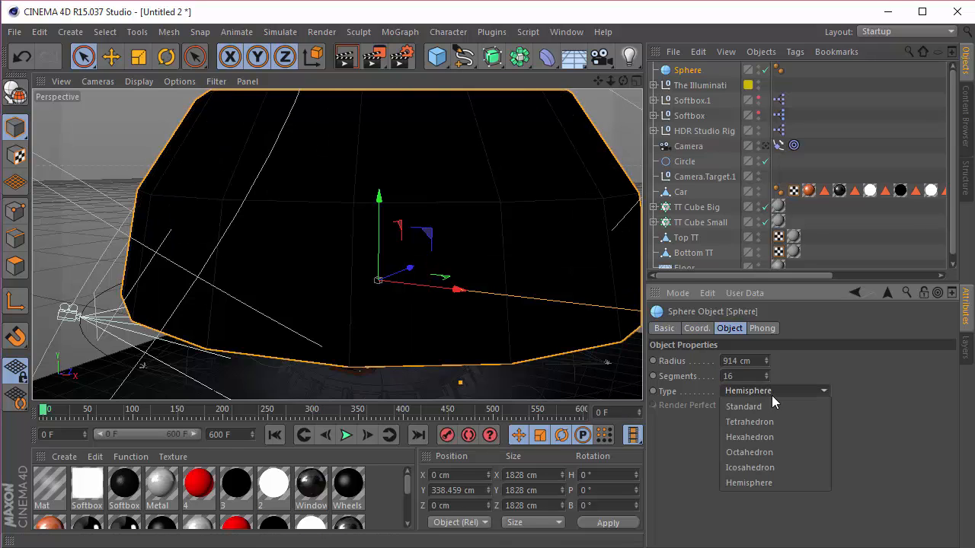
left_click(777, 483)
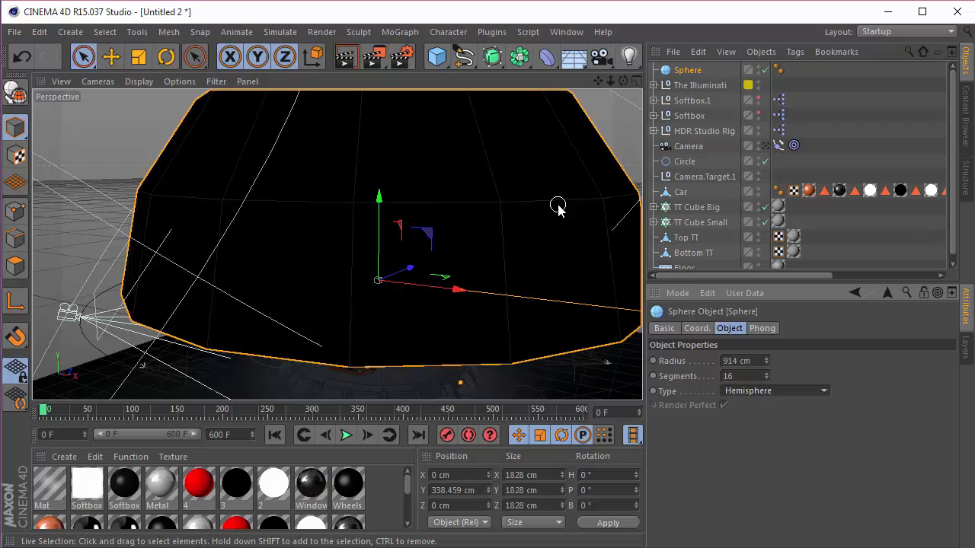
Step: Convert the hemisphere to an editable polygon object and flatten it to a Y size of 445 cm
mouse_move(623, 82)
left_mouse_down()
mouse_move(634, 65)
mouse_move(609, 42)
mouse_move(598, 54)
mouse_move(623, 82)
left_mouse_up()
left_click(15, 91)
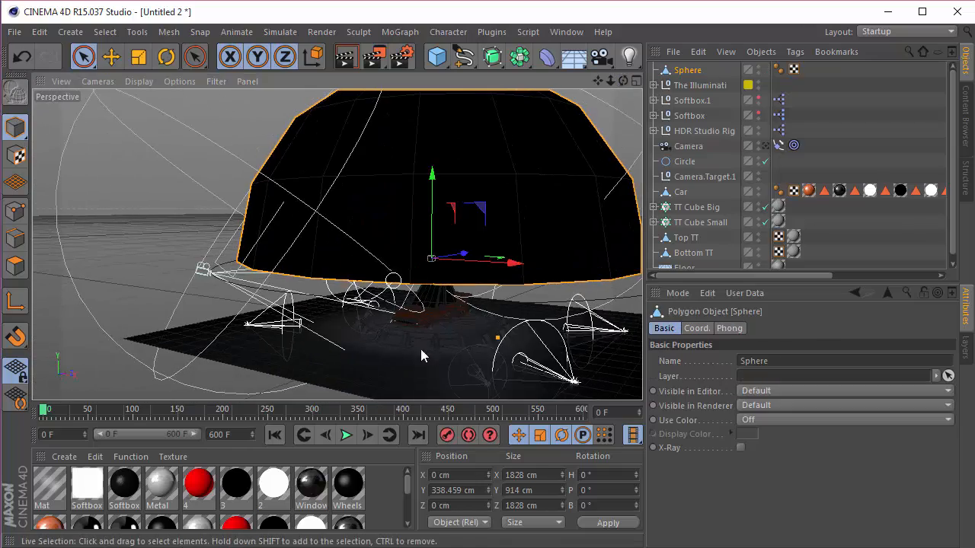
left_click(552, 491)
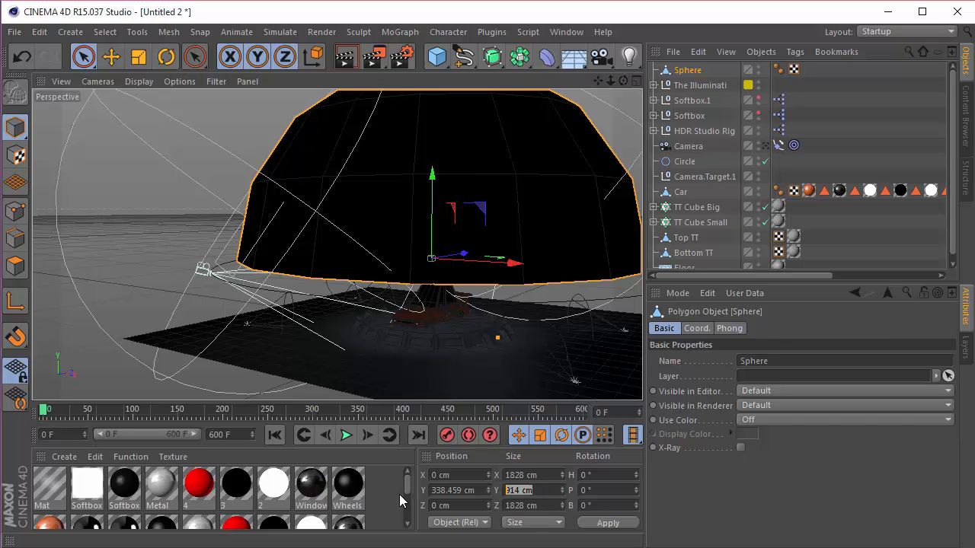
type("445")
key("Return")
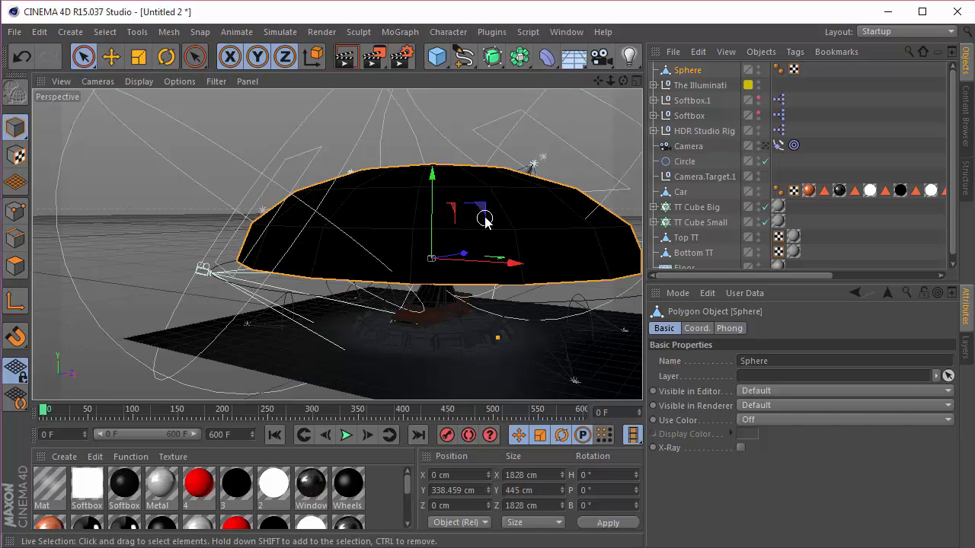
Step: Hide the flattened dome and assign it as The Illuminati's shape object
scroll(484, 218, "up", 1)
left_click_drag(619, 76, 620, 129)
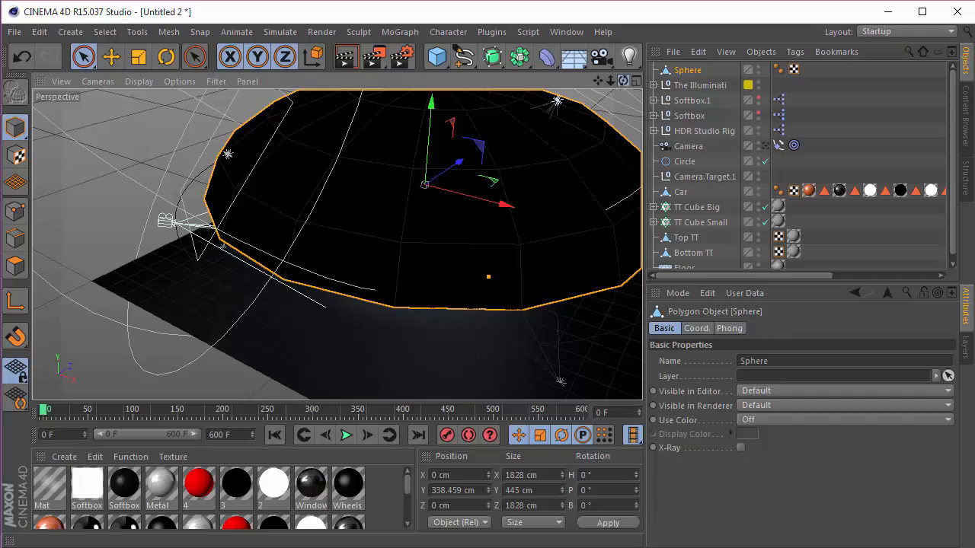
left_click_drag(621, 79, 607, 47)
left_click(701, 87)
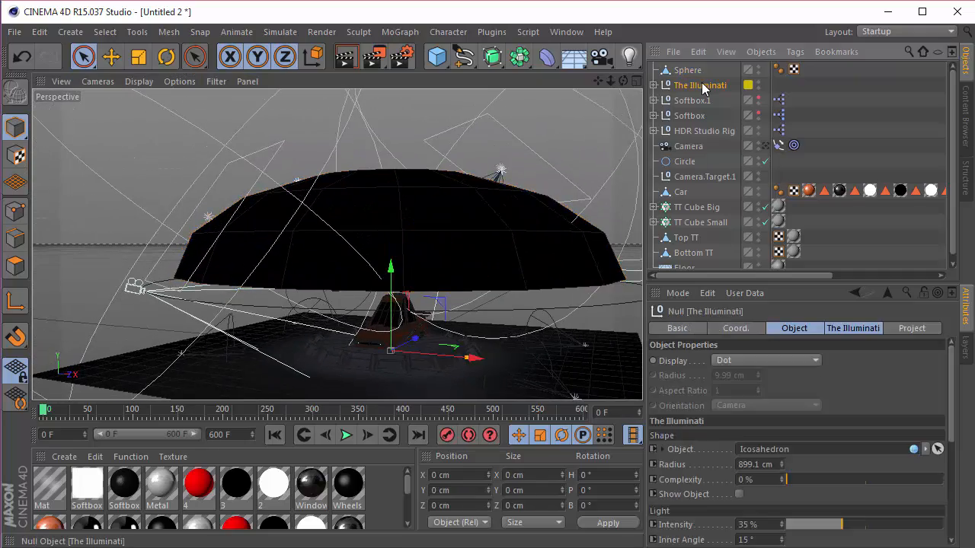
left_click(758, 67)
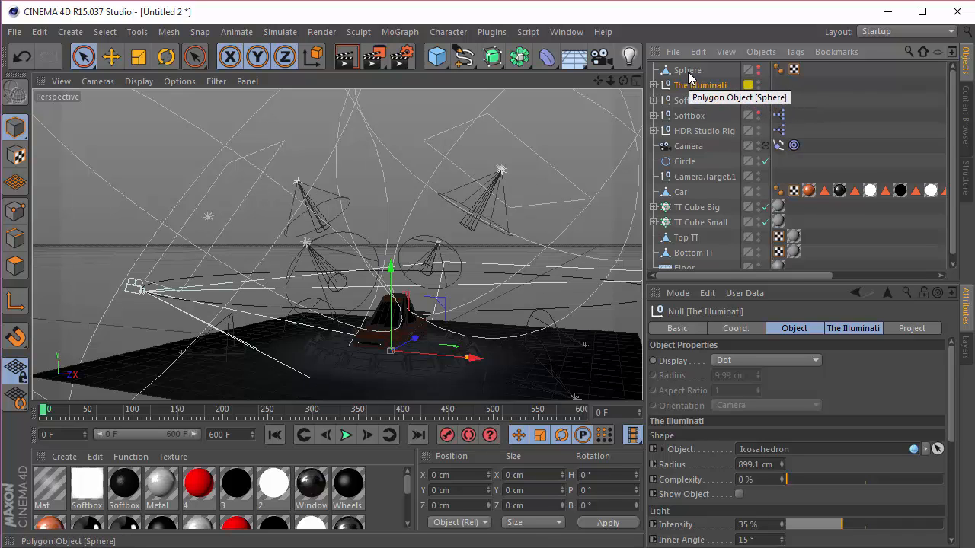
left_click_drag(688, 70, 758, 451)
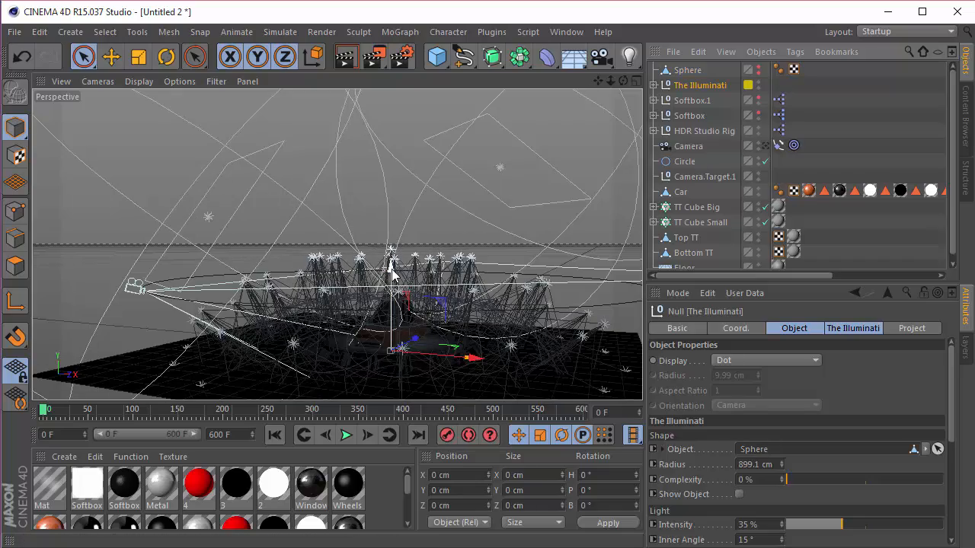
Step: Raise The Illuminati rig above the car, trying Y positions of 300 cm and 500 cm
left_click_drag(392, 266, 402, 144)
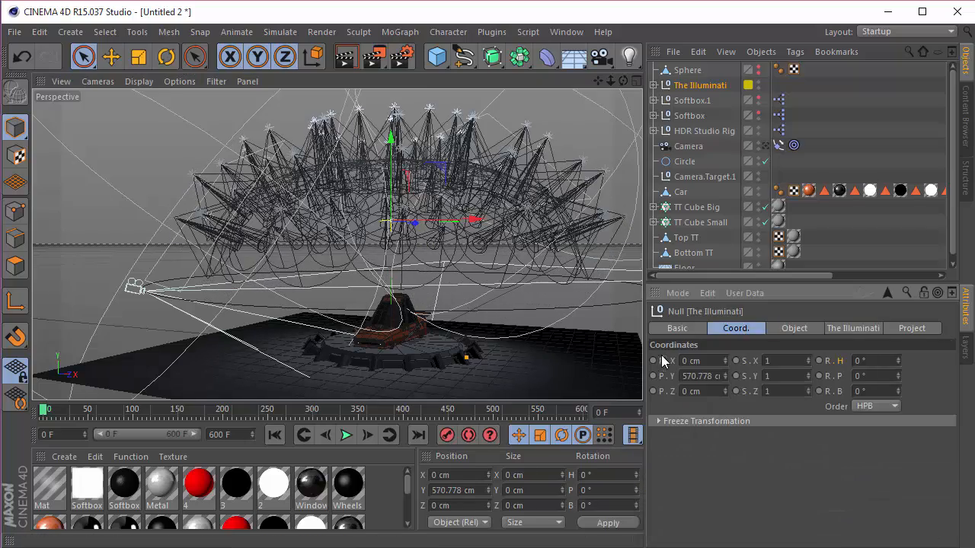
double_click(693, 375)
type("300")
key("Return")
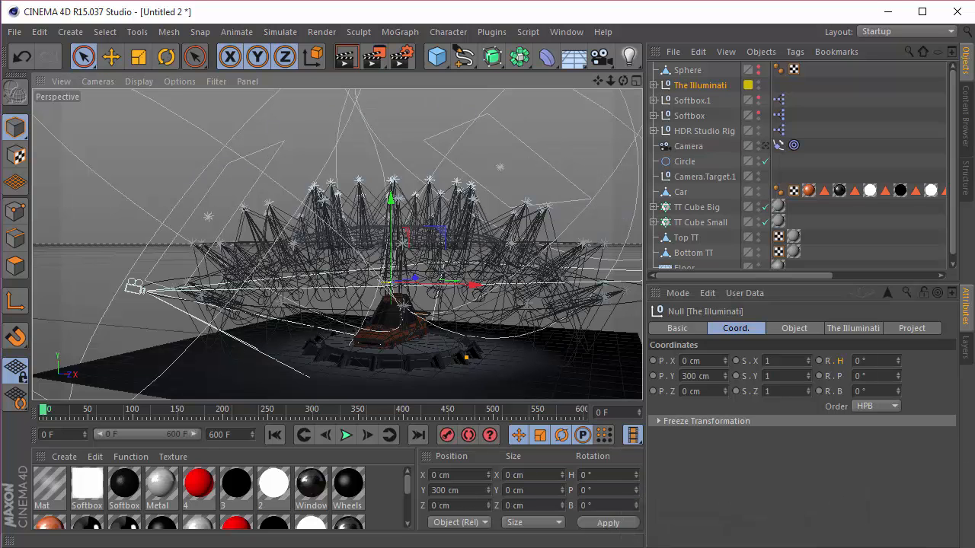
double_click(697, 375)
type("5")
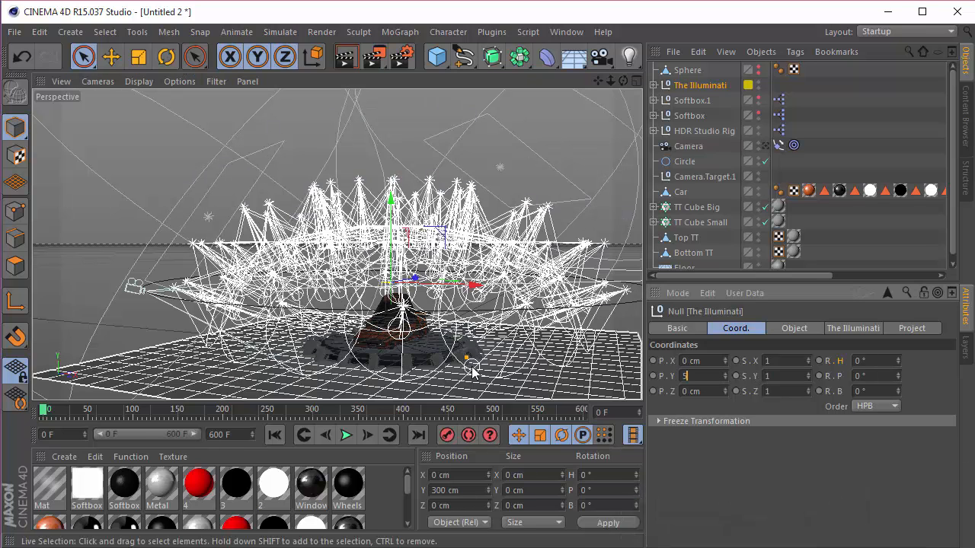
type("00")
key("Return")
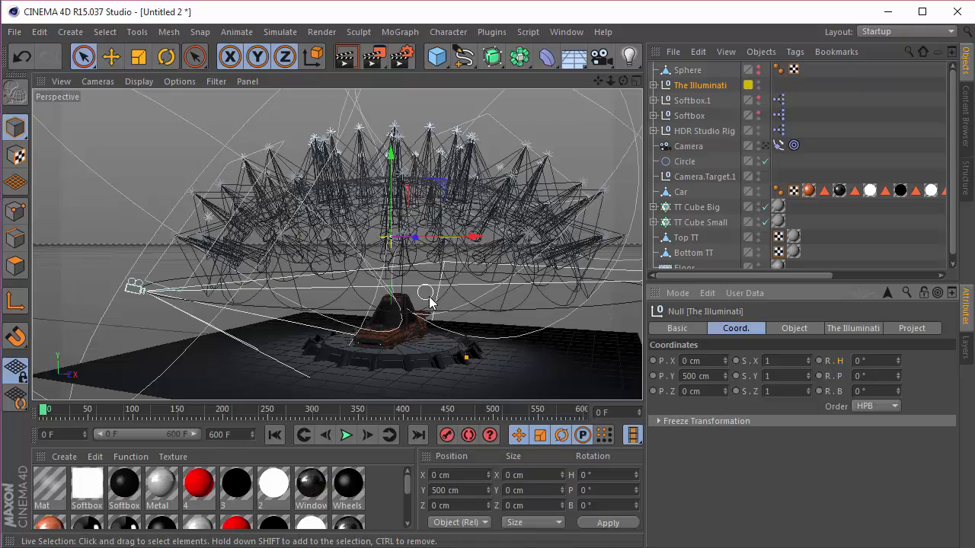
Step: Look through the scene's Camera and set The Illuminati's Y position to 600 cm
scroll(431, 335, "up", 2)
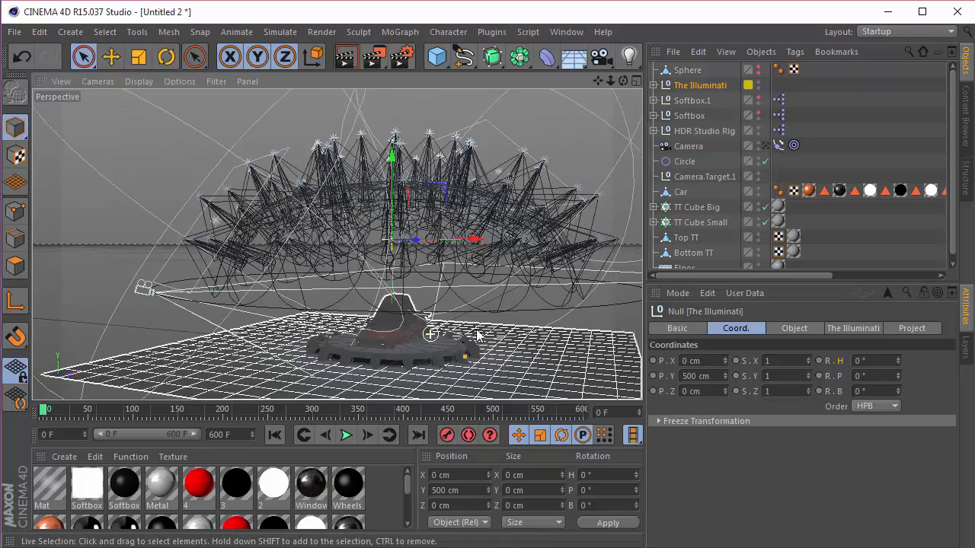
left_click(766, 145)
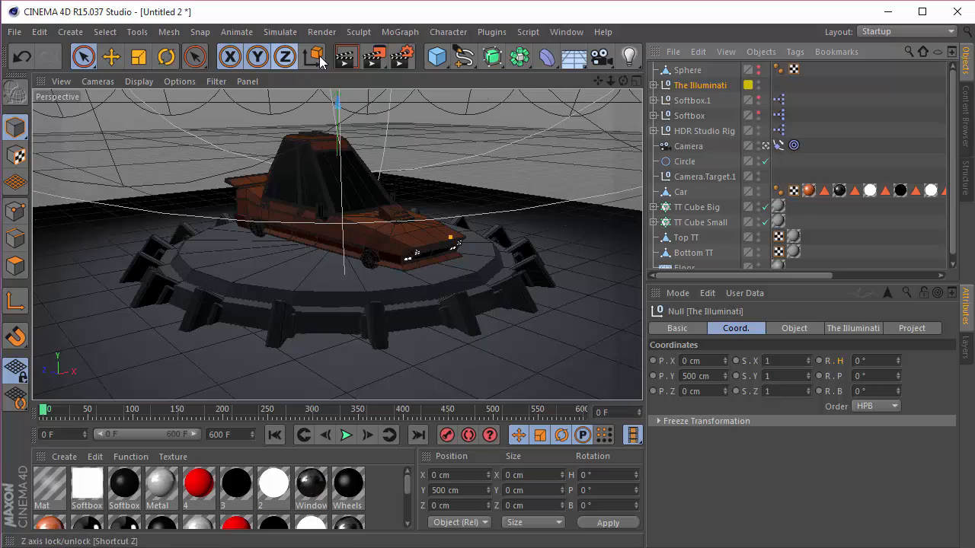
left_click_drag(718, 377, 672, 376)
type("600")
key("Return")
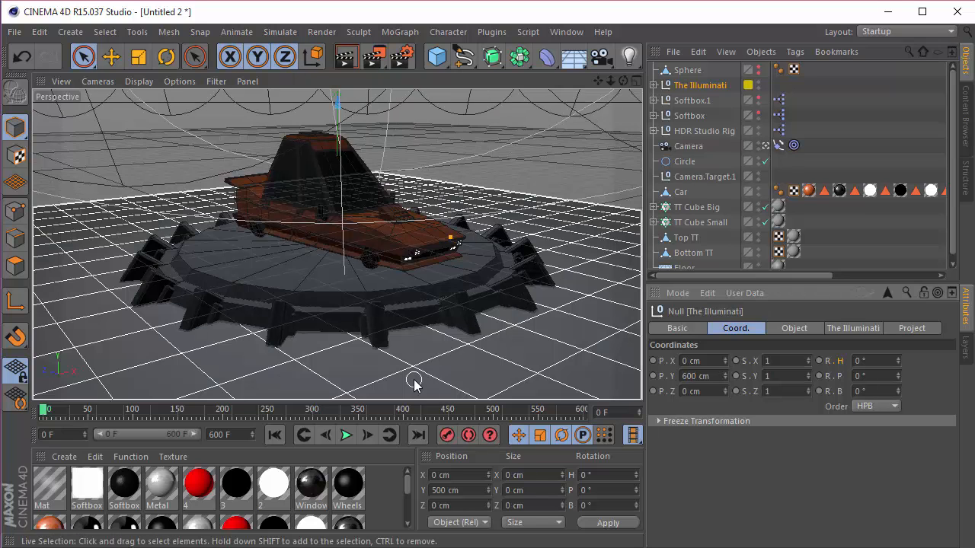
Step: Render the camera view to check the lighting, and scrub the animation to frame 600
left_click(345, 56)
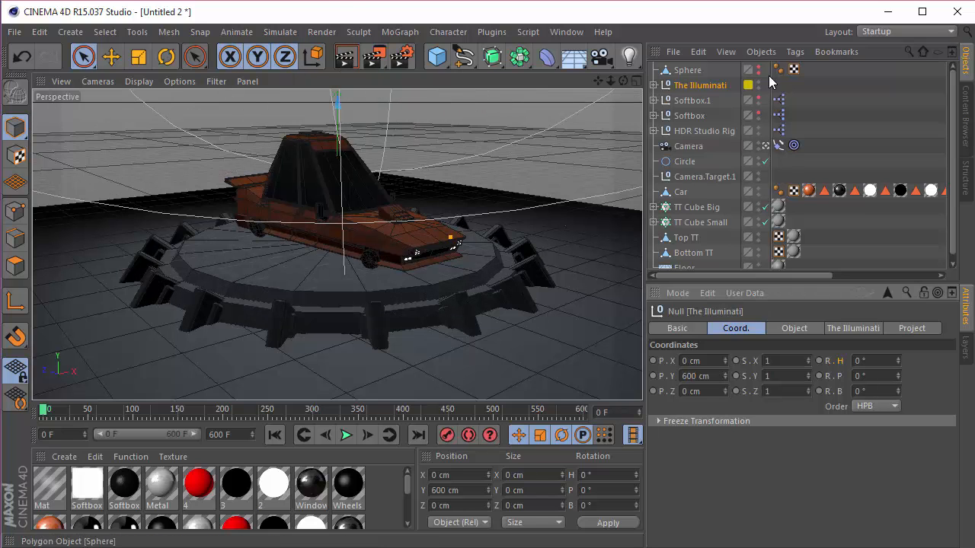
left_click(350, 63)
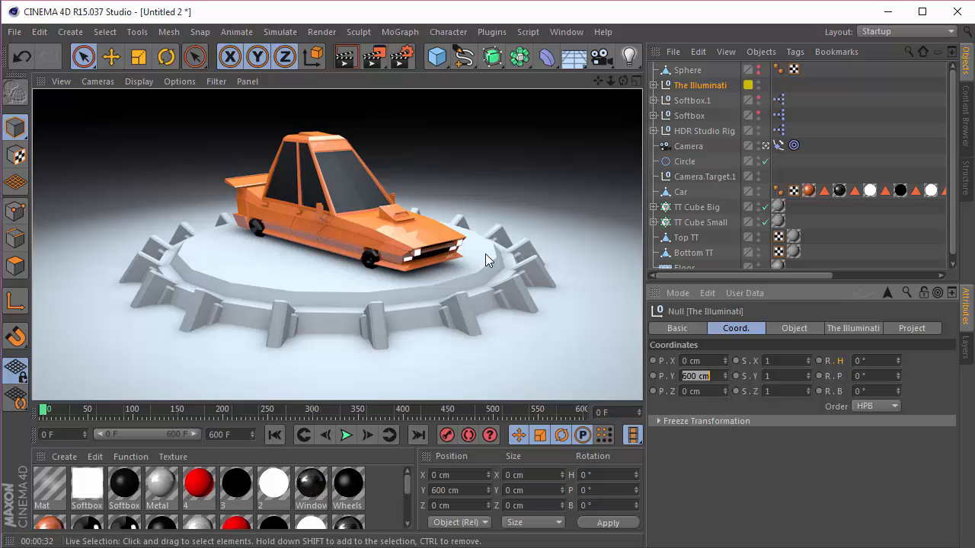
left_click_drag(92, 416, 639, 412)
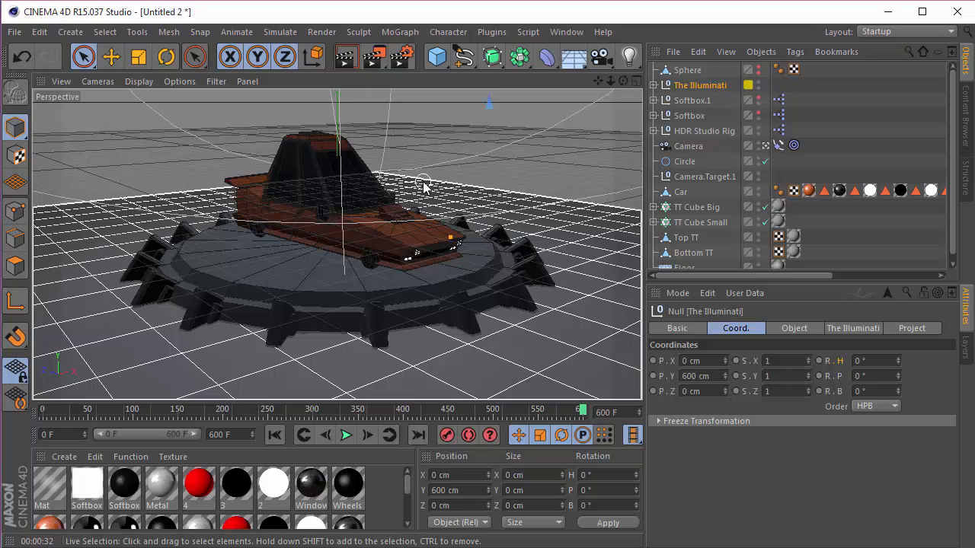
Step: Change the anti-aliasing mode and the output frame range in the render settings
left_click(401, 55)
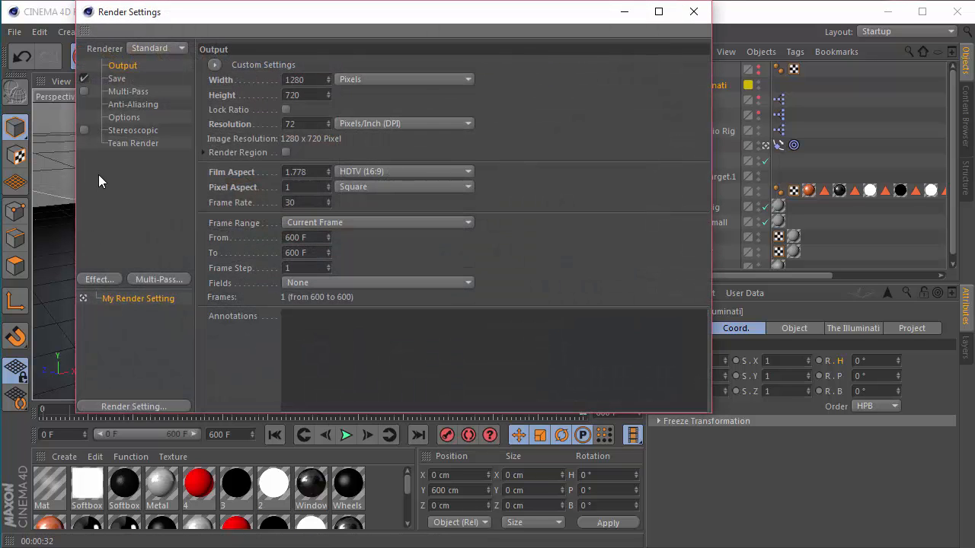
left_click(130, 103)
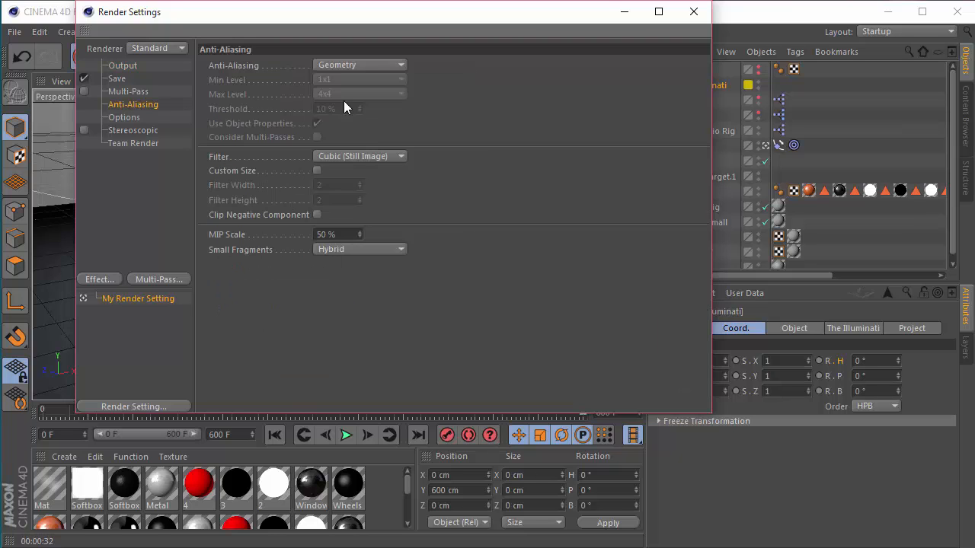
left_click(345, 66)
left_click(341, 113)
left_click(123, 66)
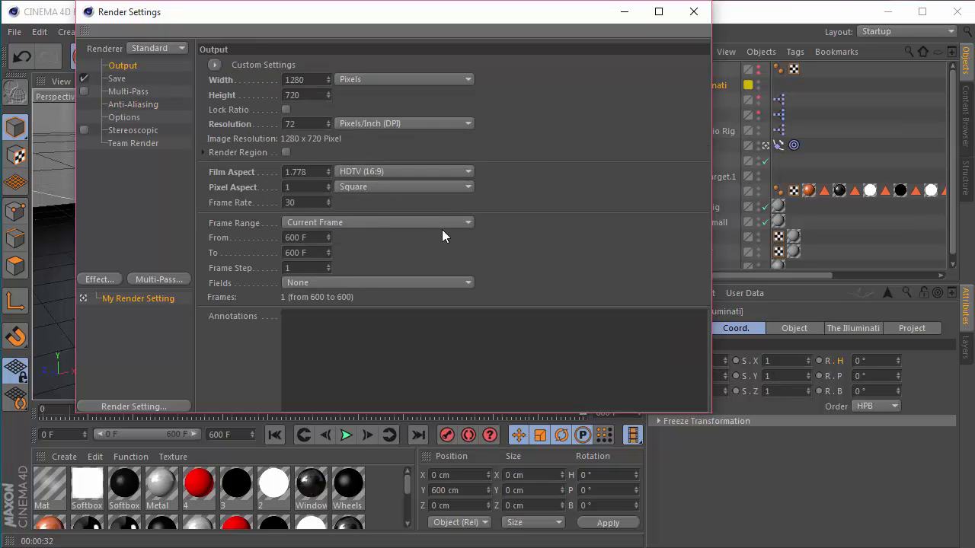
left_click(373, 227)
left_click(343, 264)
Step: Review the file format and naming options for saving the rendered images, and close the render settings
left_click(114, 90)
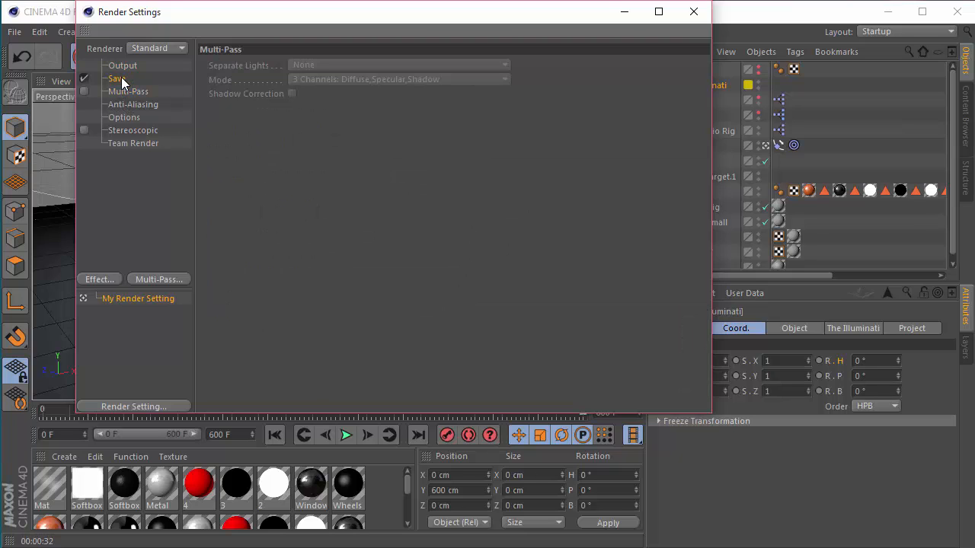
left_click(121, 78)
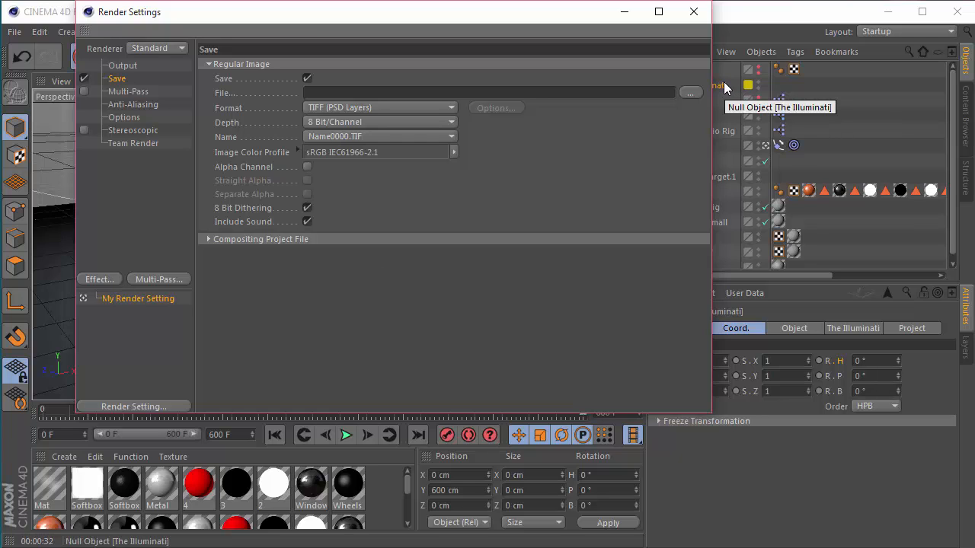
left_click(691, 13)
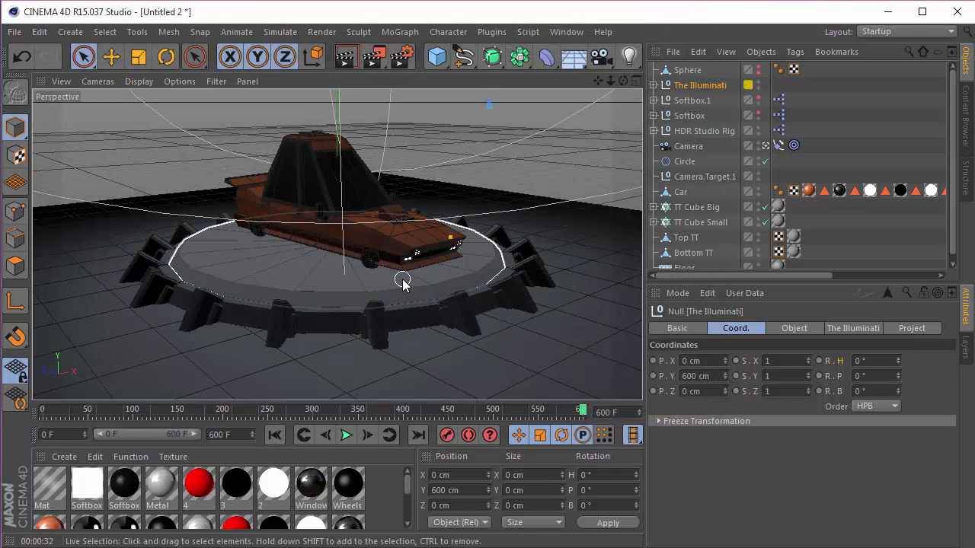